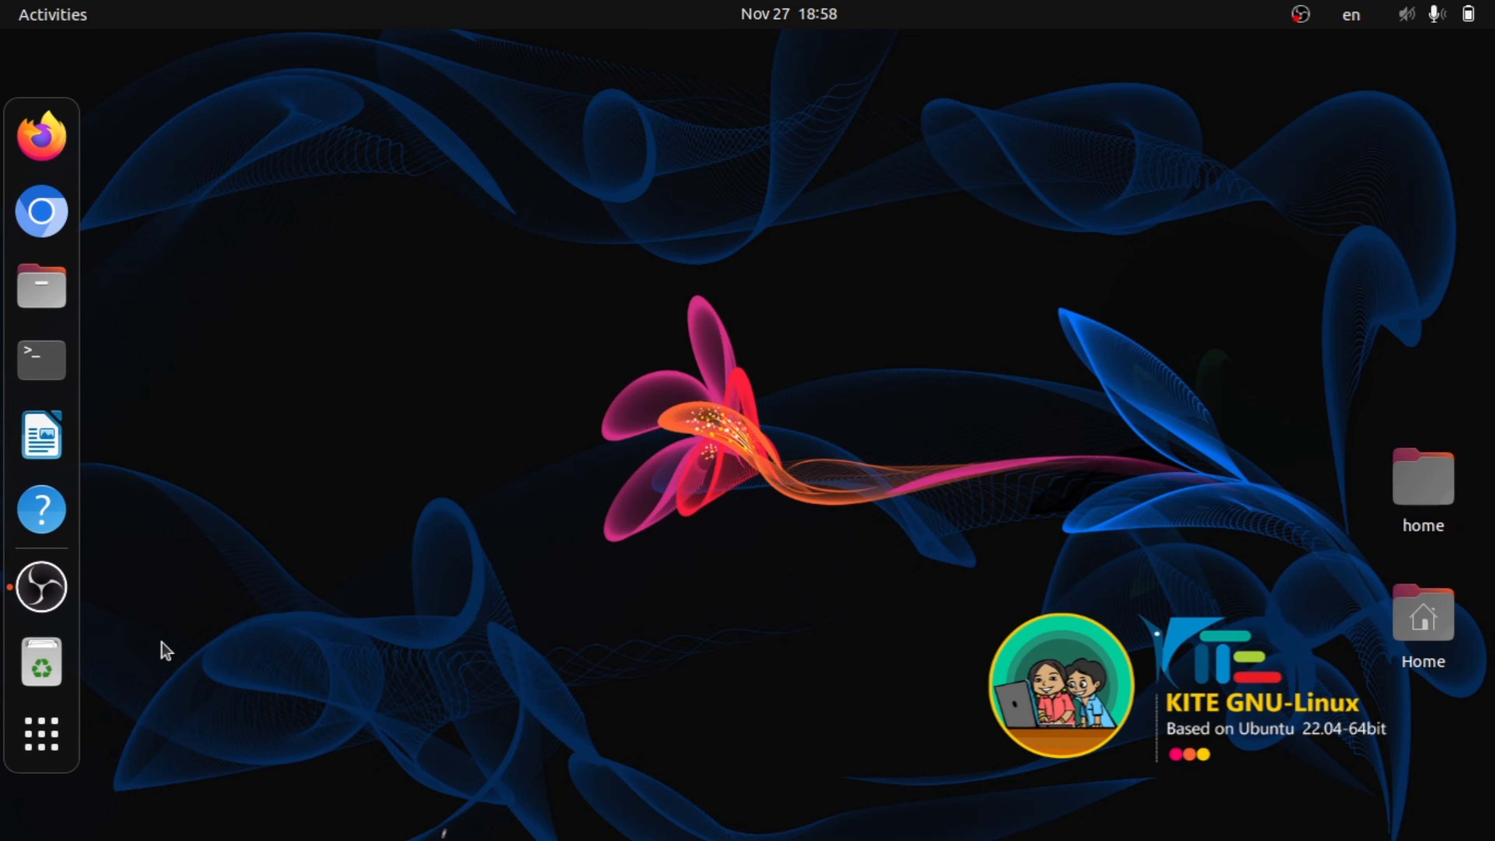
- Search the installed applications for "open" and launch OpenToonz
click(30, 751)
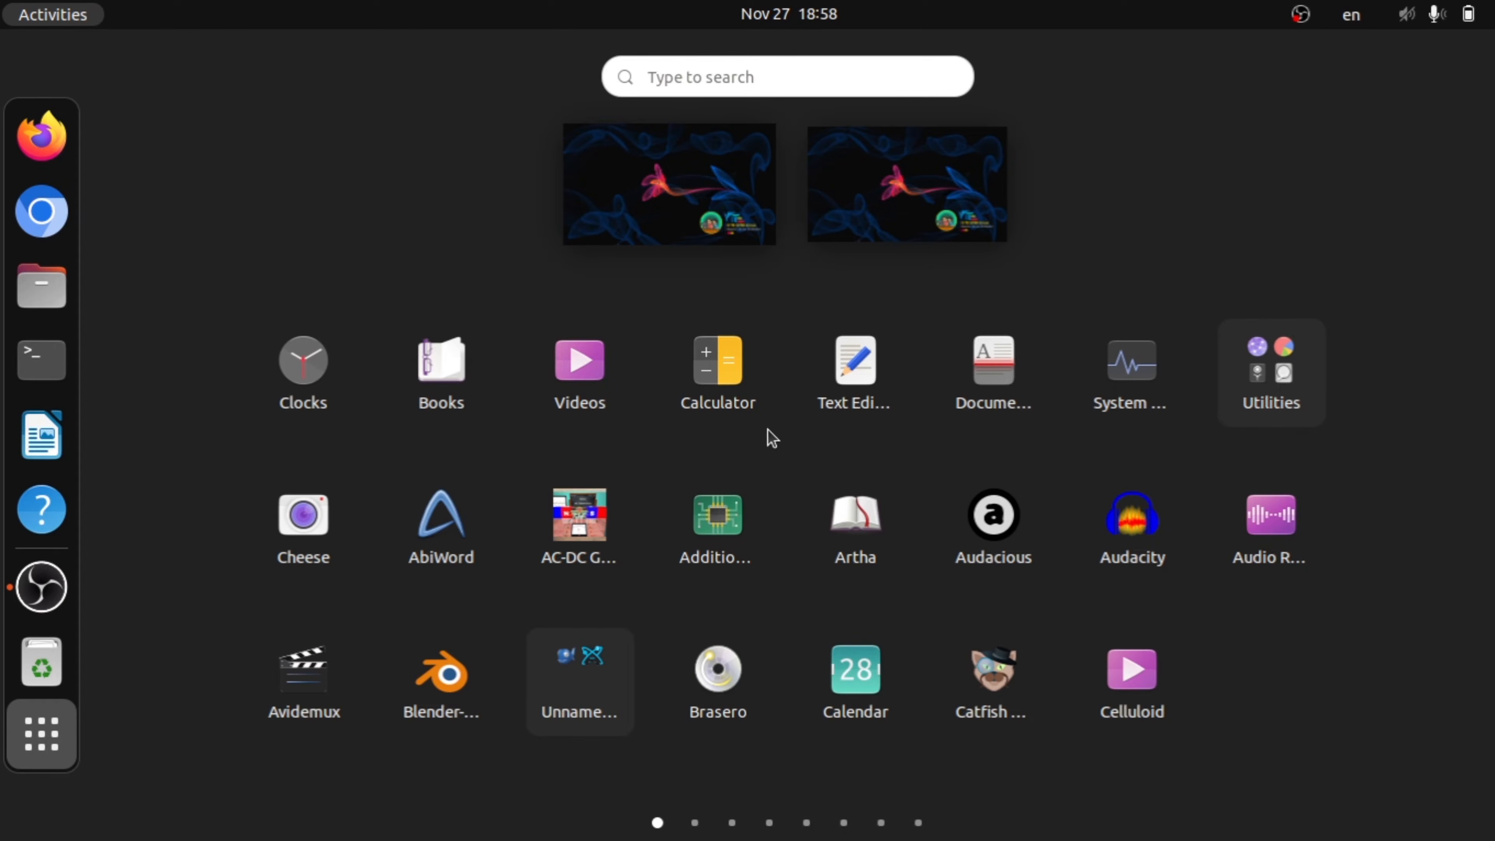
click(775, 72)
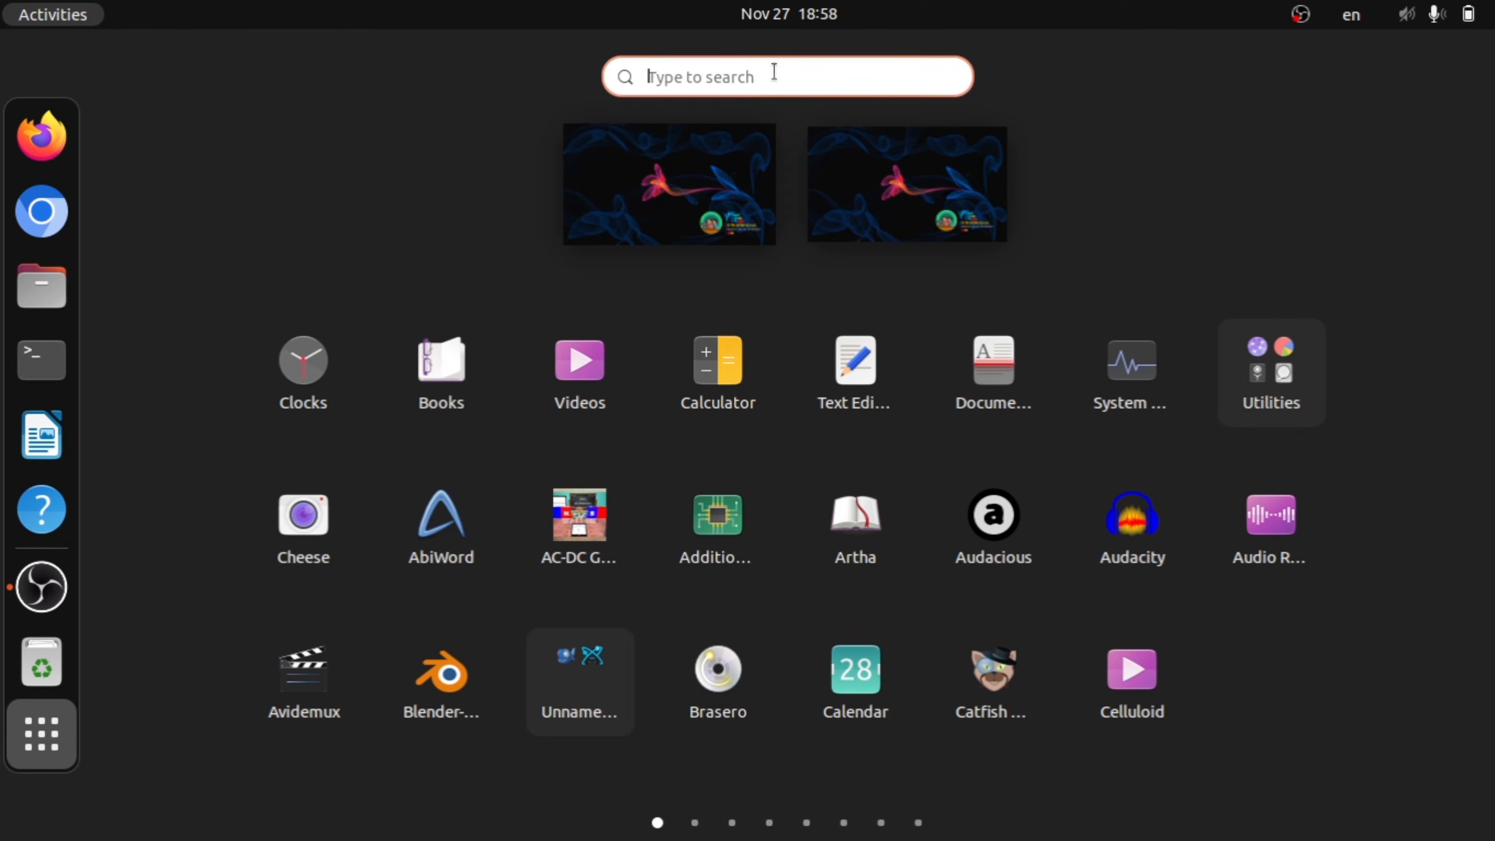
text(open)
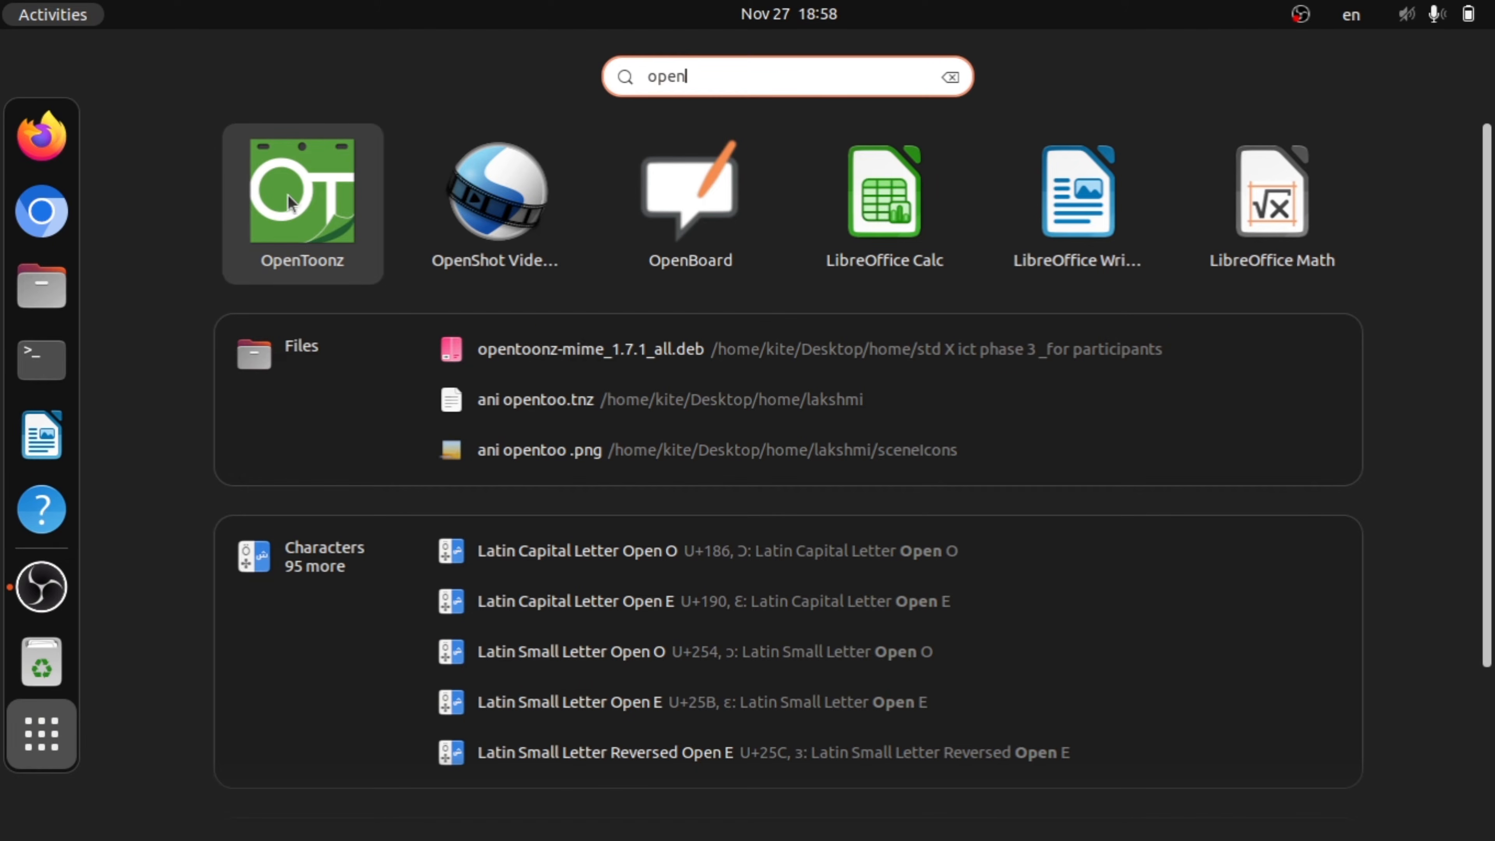
click(302, 188)
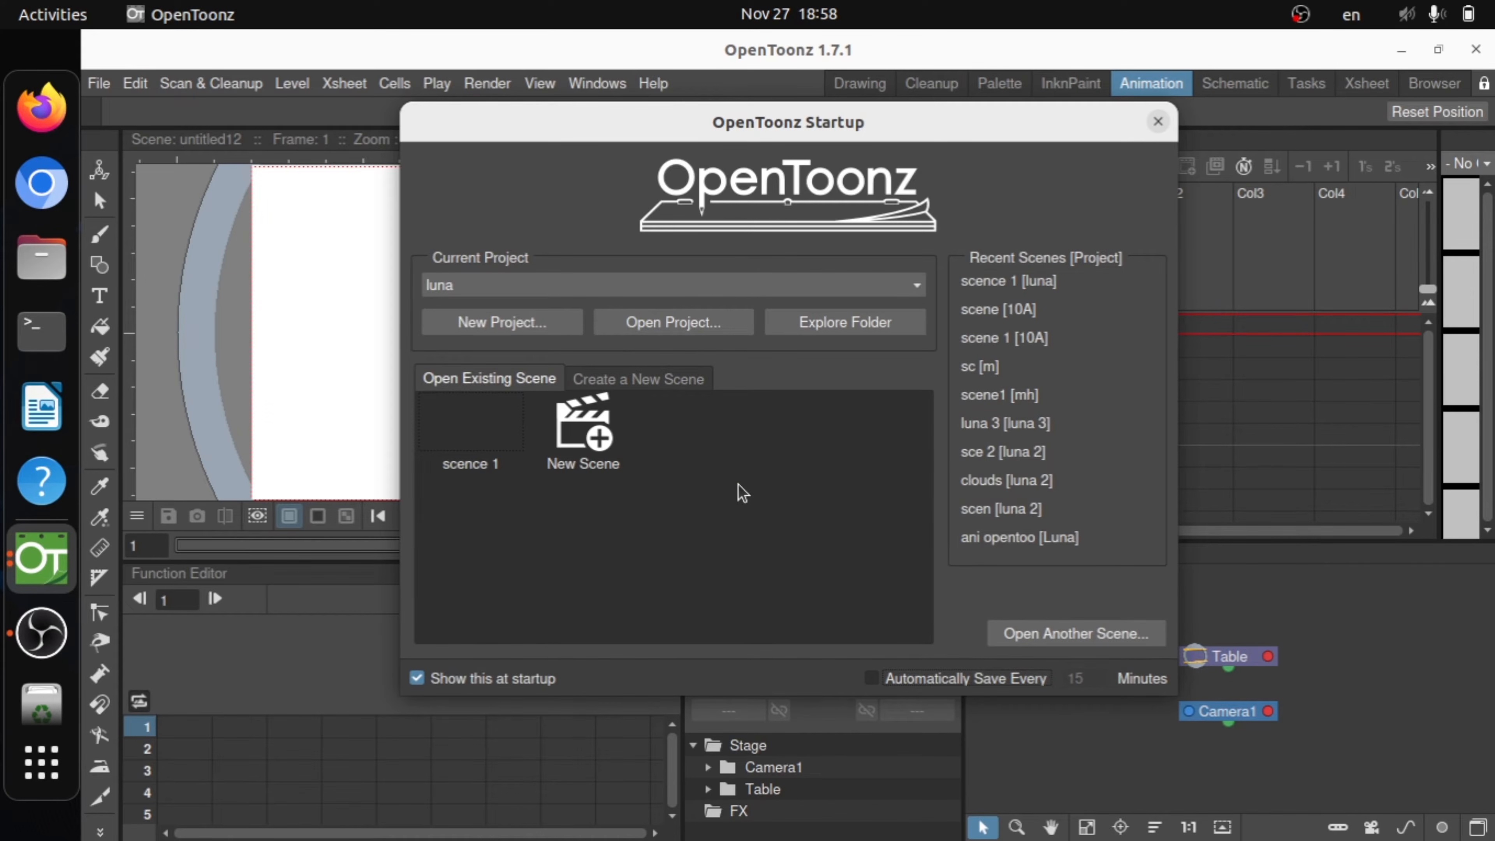
- Create a new project named Luna1, keeping the default project folders
drag(765, 114, 764, 114)
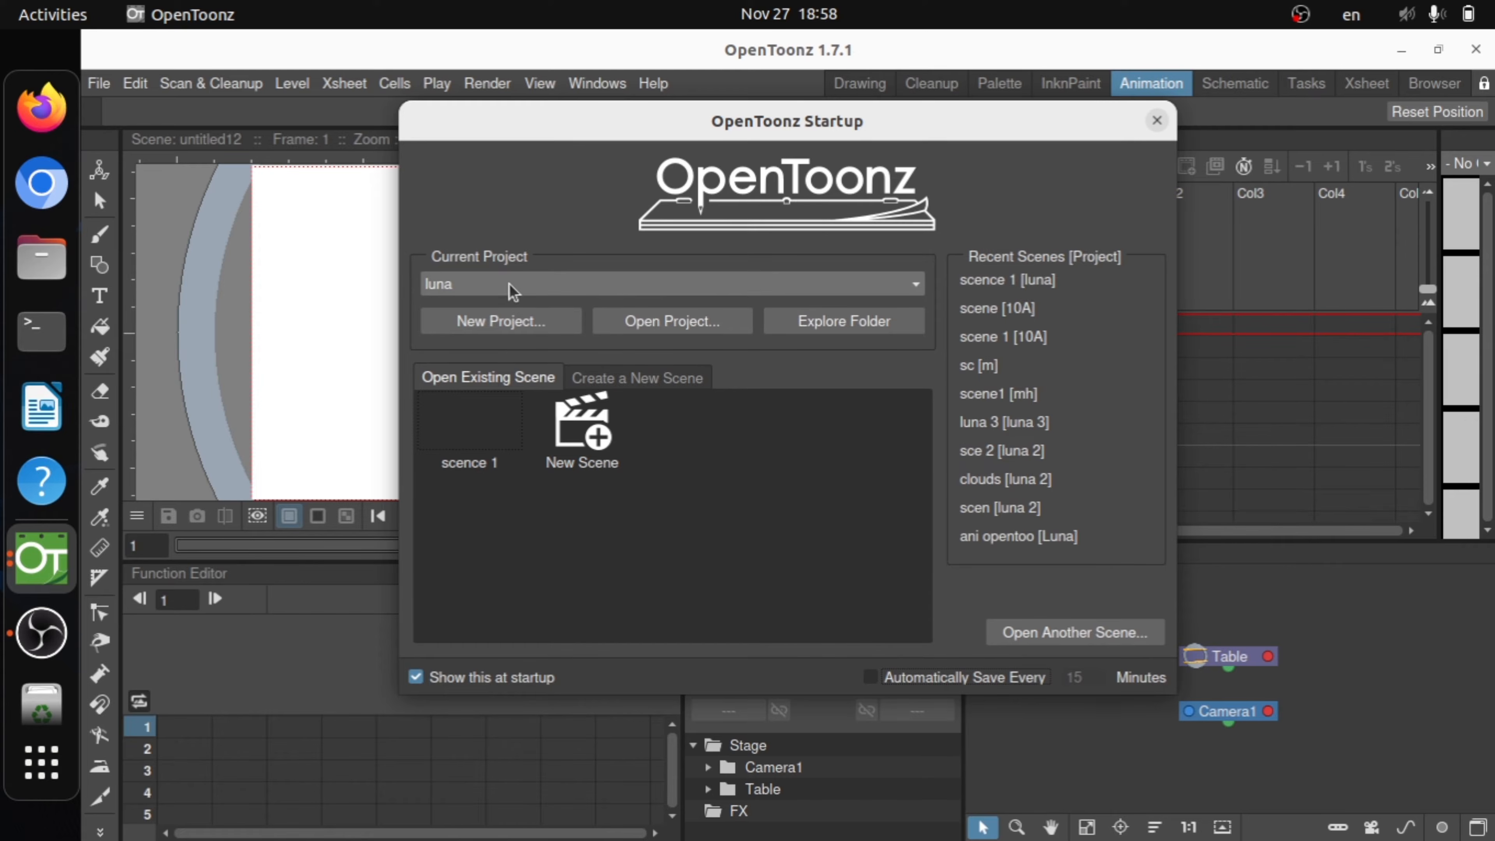
click(491, 323)
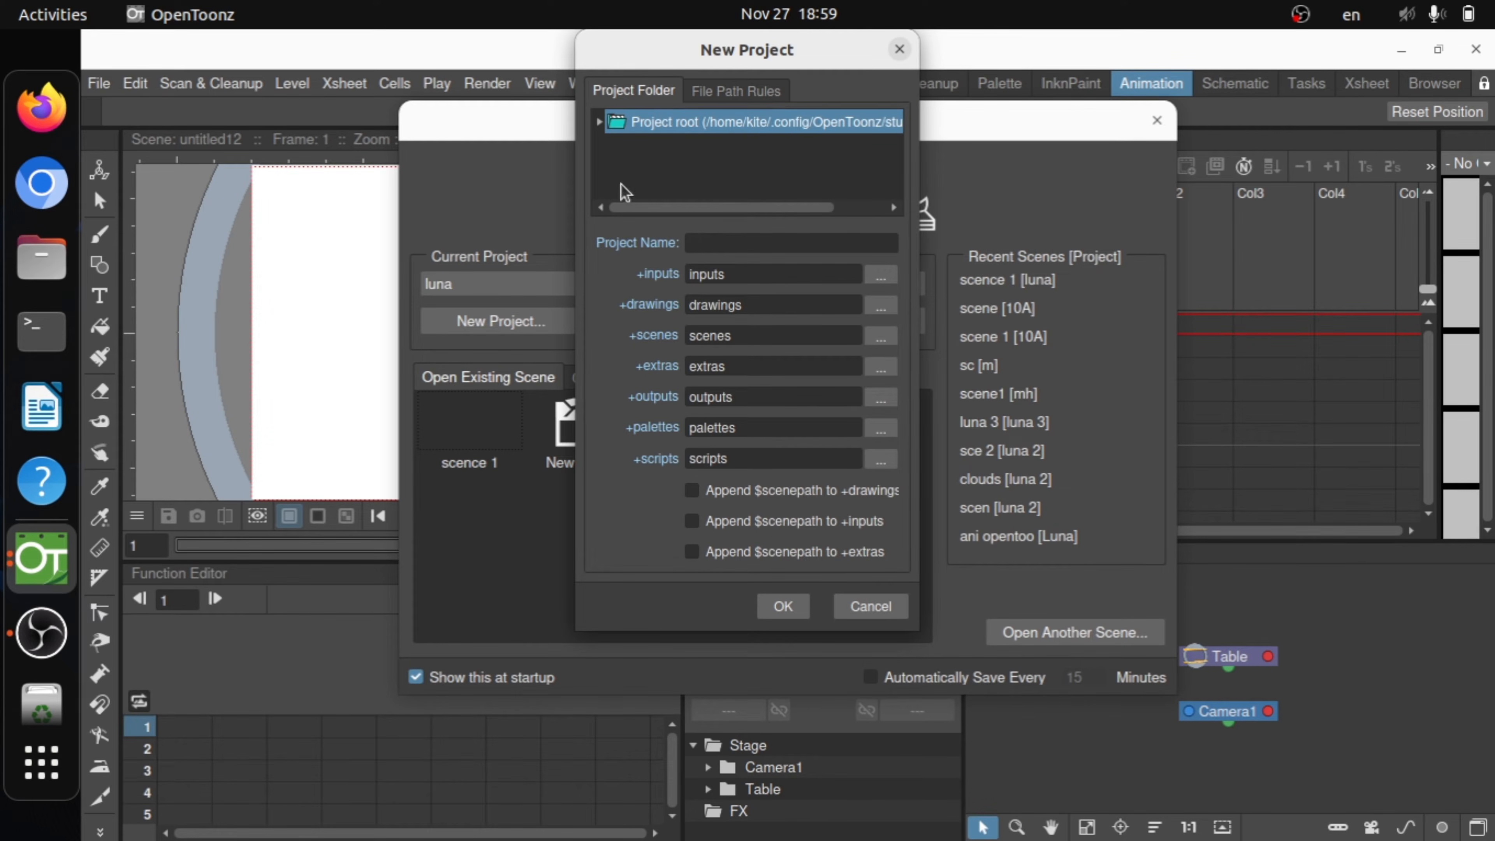
click(708, 240)
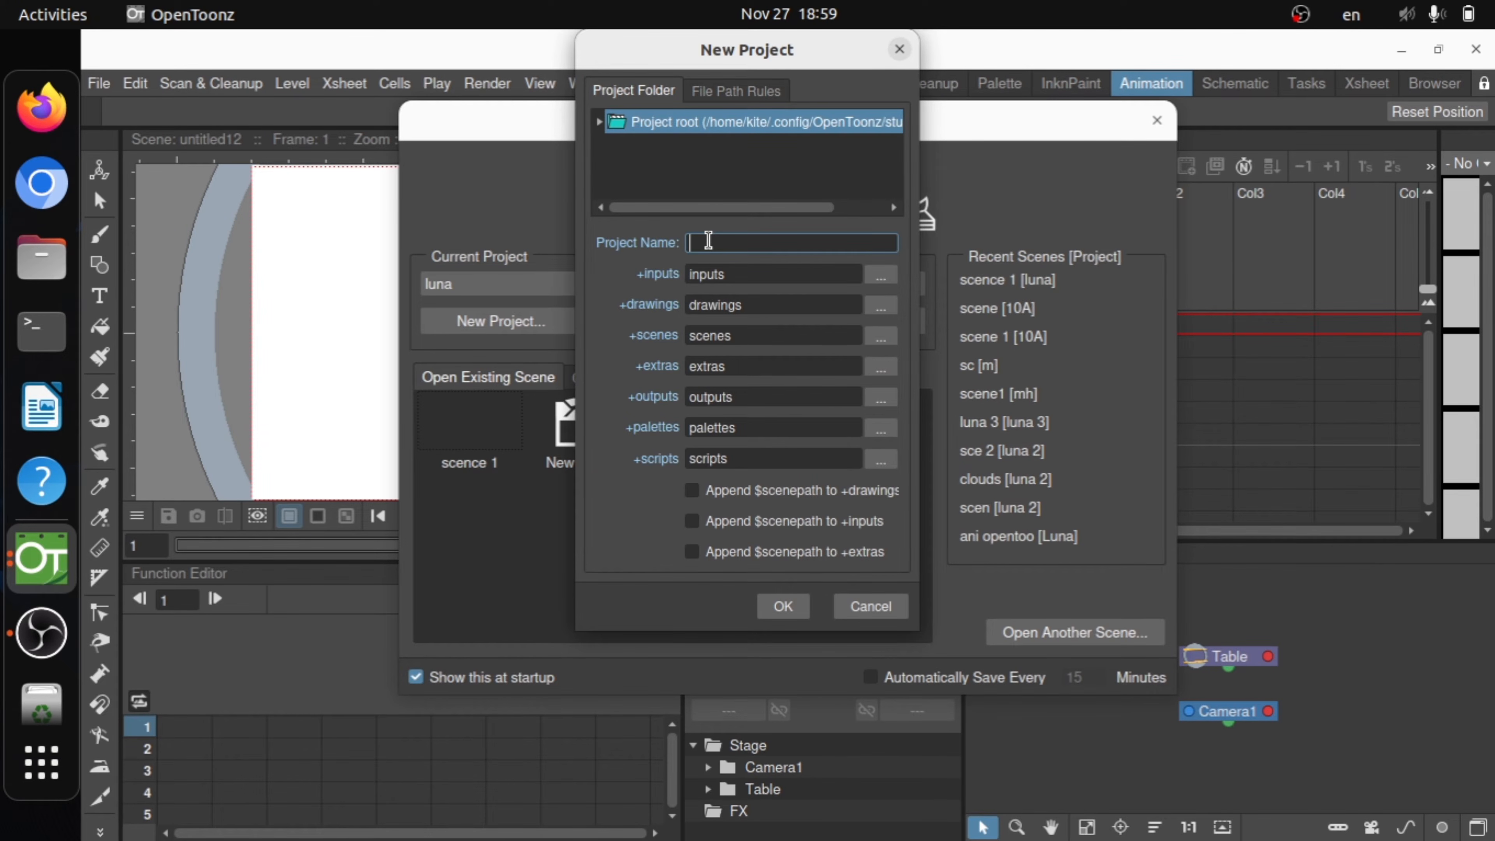
text(Luna1)
click(786, 606)
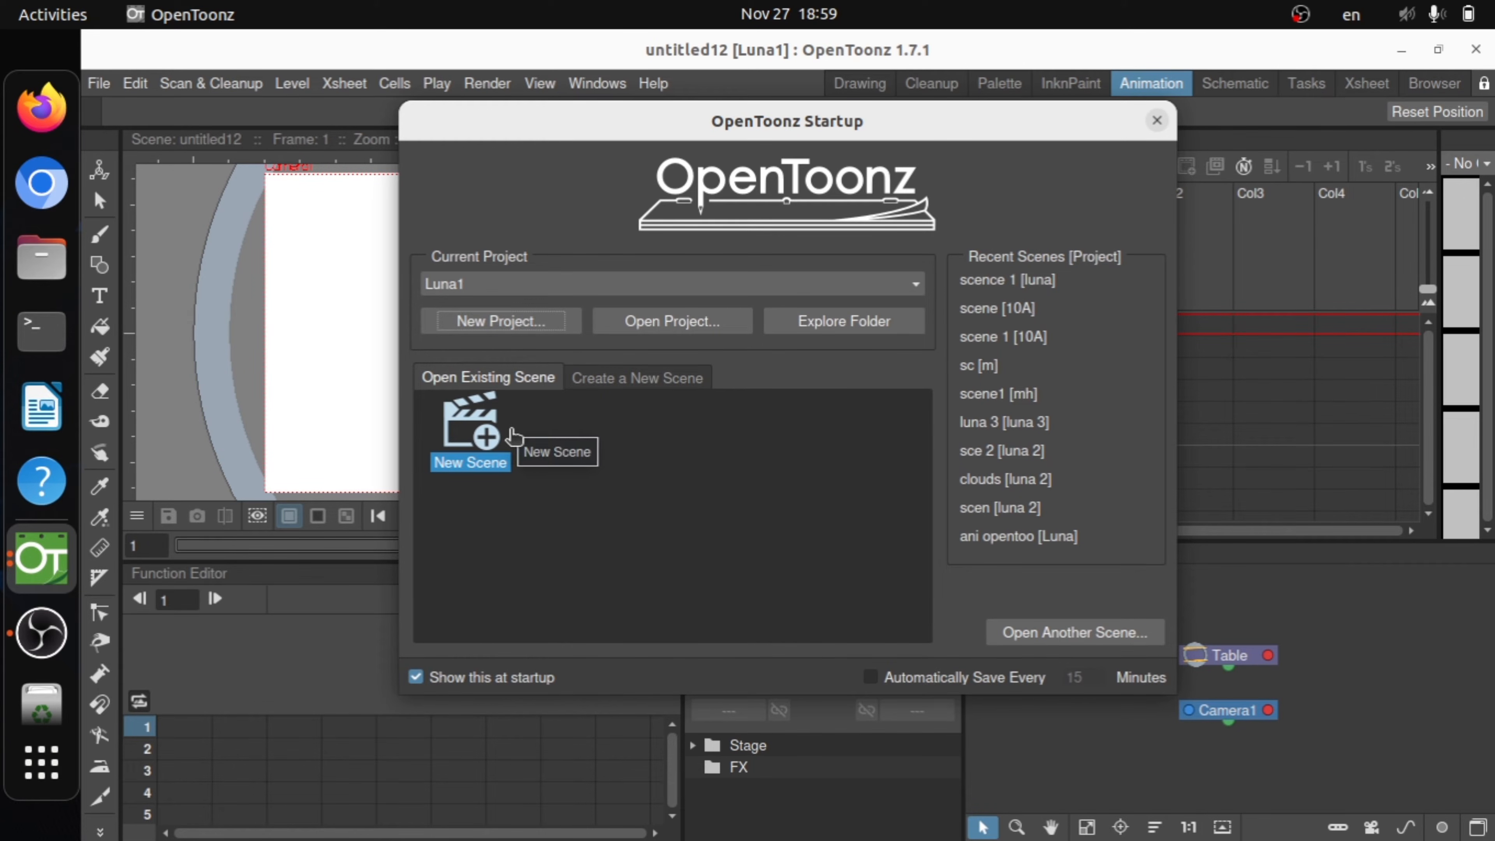
- Create a new scene named scene1 with camera size HD 720, 1280x720, 16/9 and a frame rate of 12
click(471, 463)
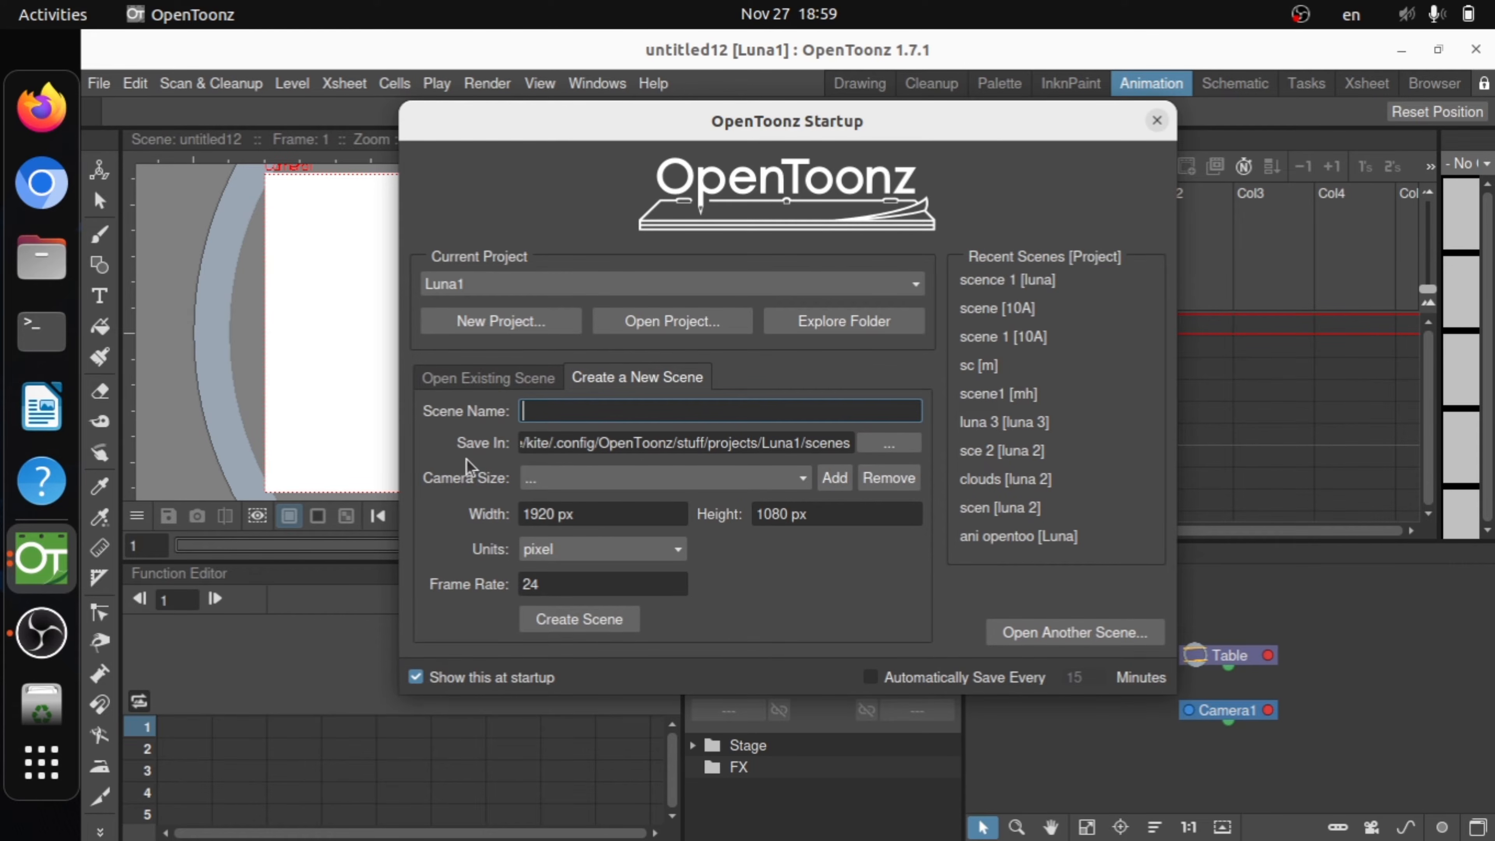
text(scene1)
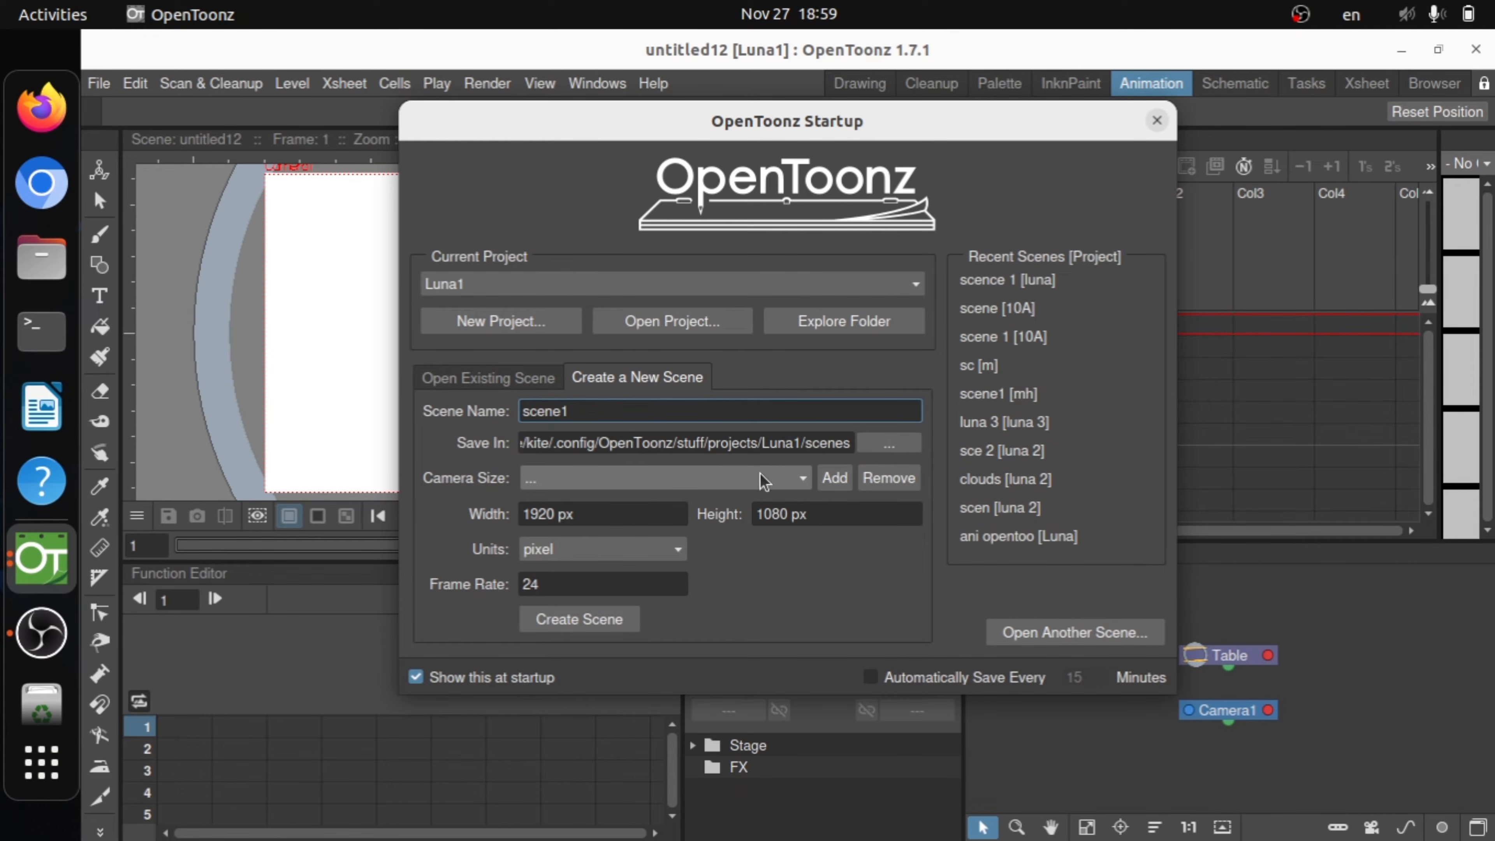
click(801, 483)
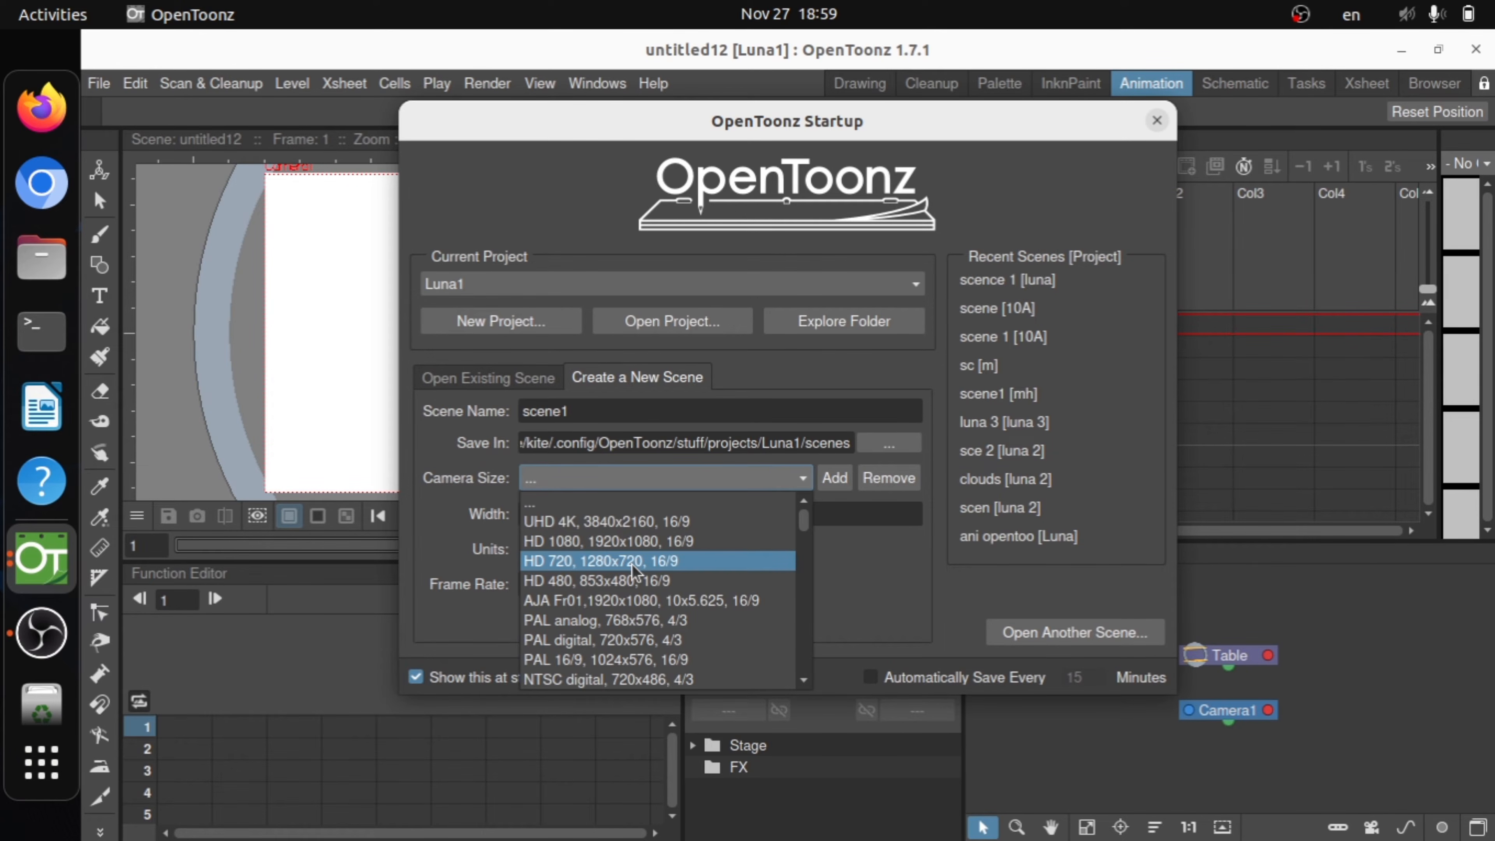
click(582, 560)
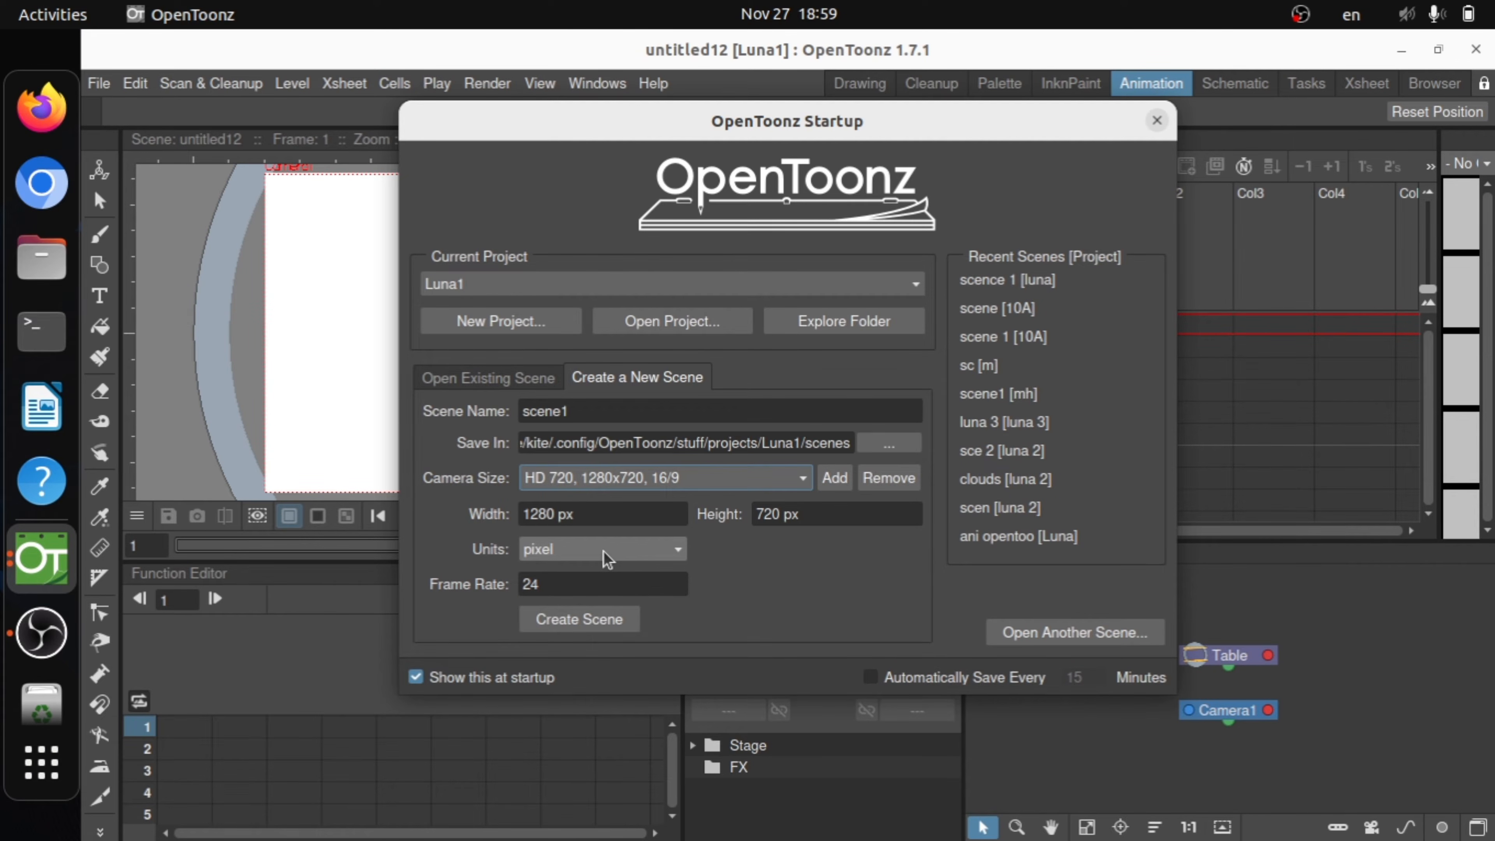
click(563, 578)
text(12)
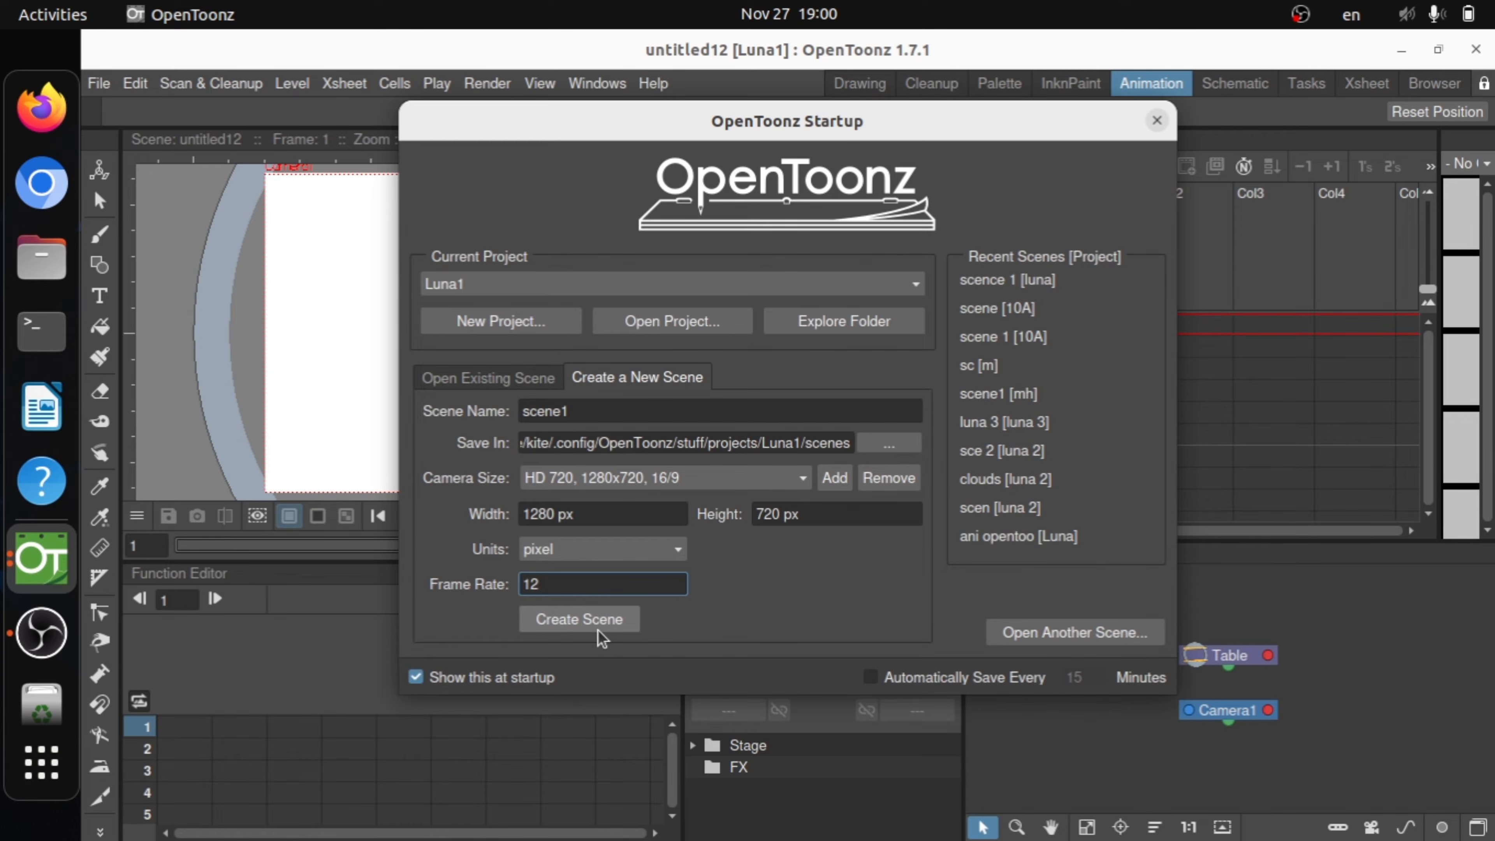
click(588, 620)
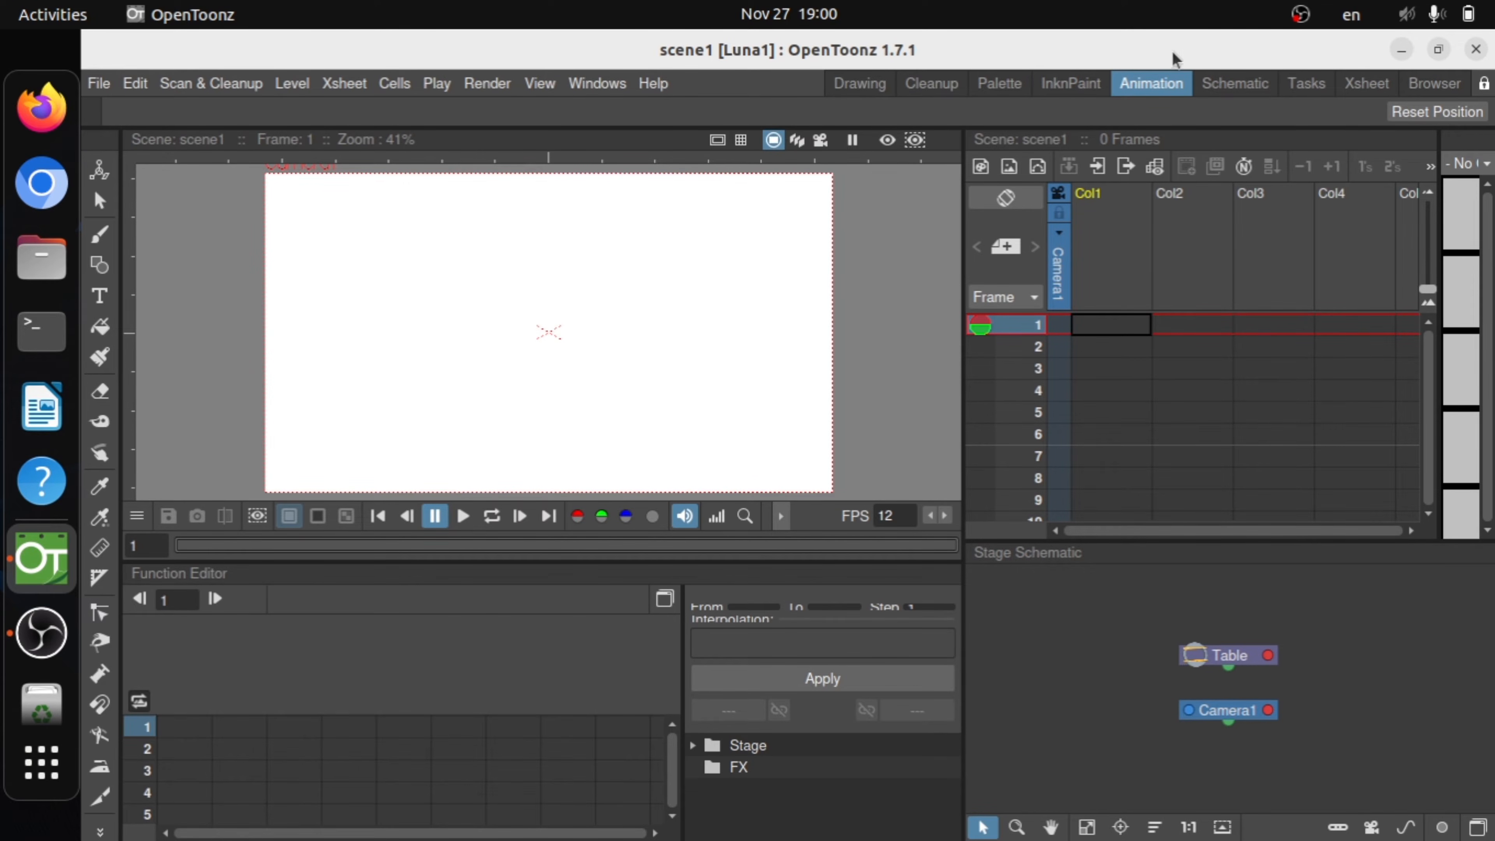
- Switch to the Xsheet workspace and open the Load Level dialog for frame 1 of Col1
click(1369, 91)
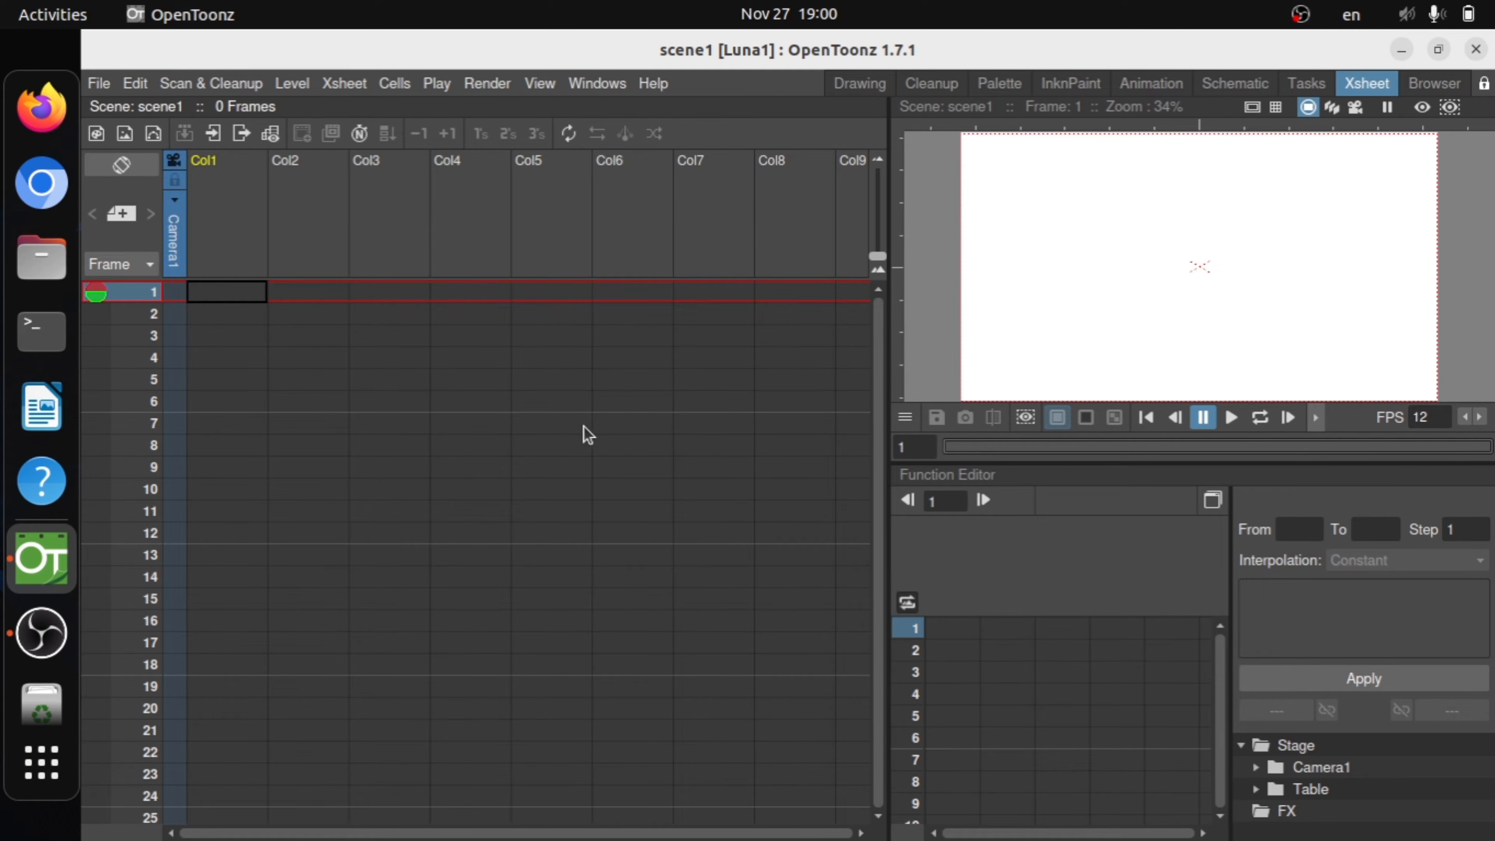
click(243, 301)
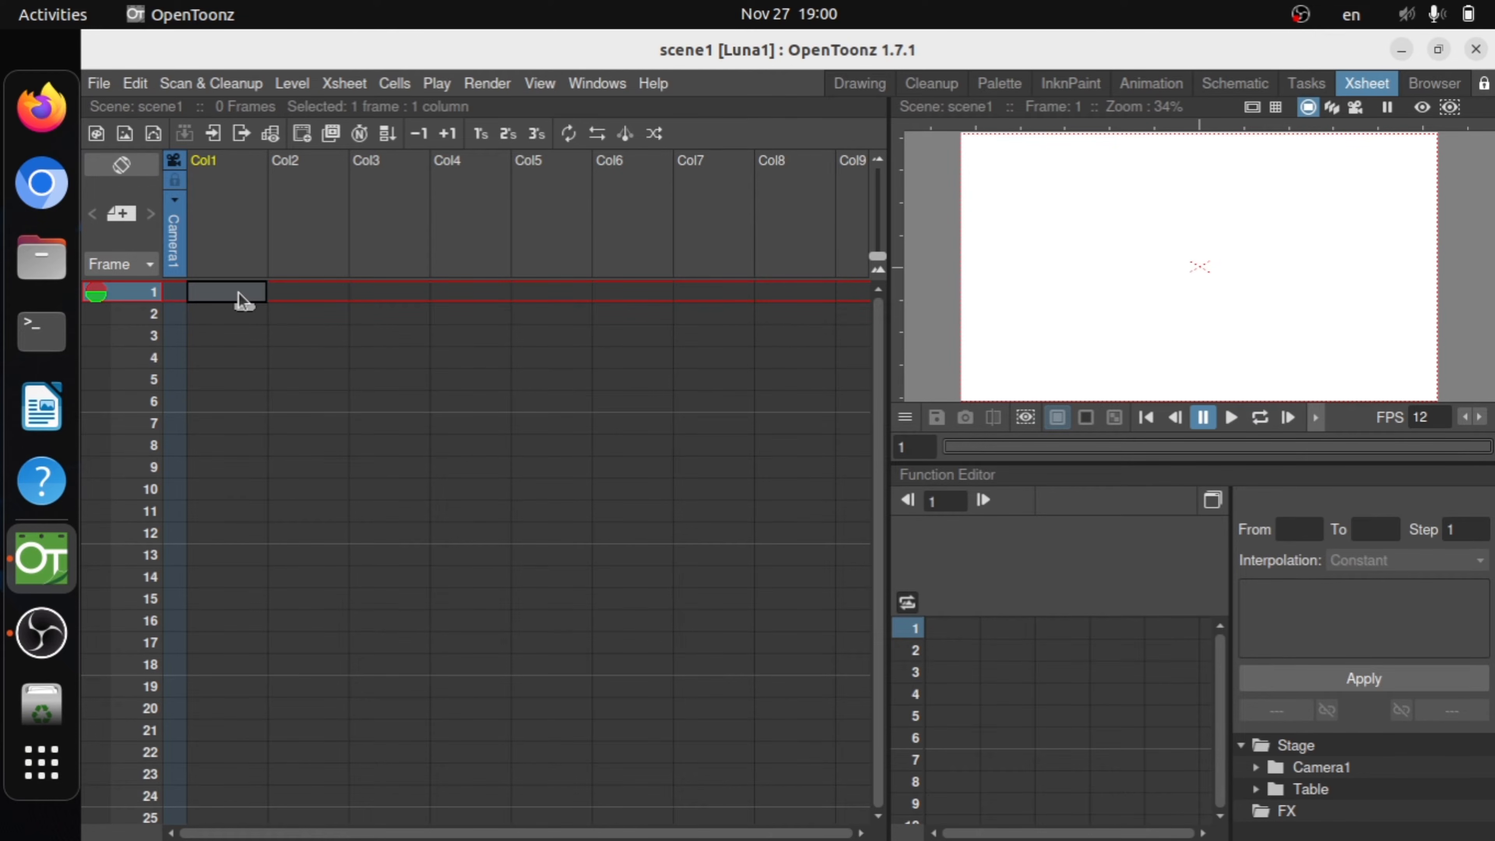
right_click(243, 301)
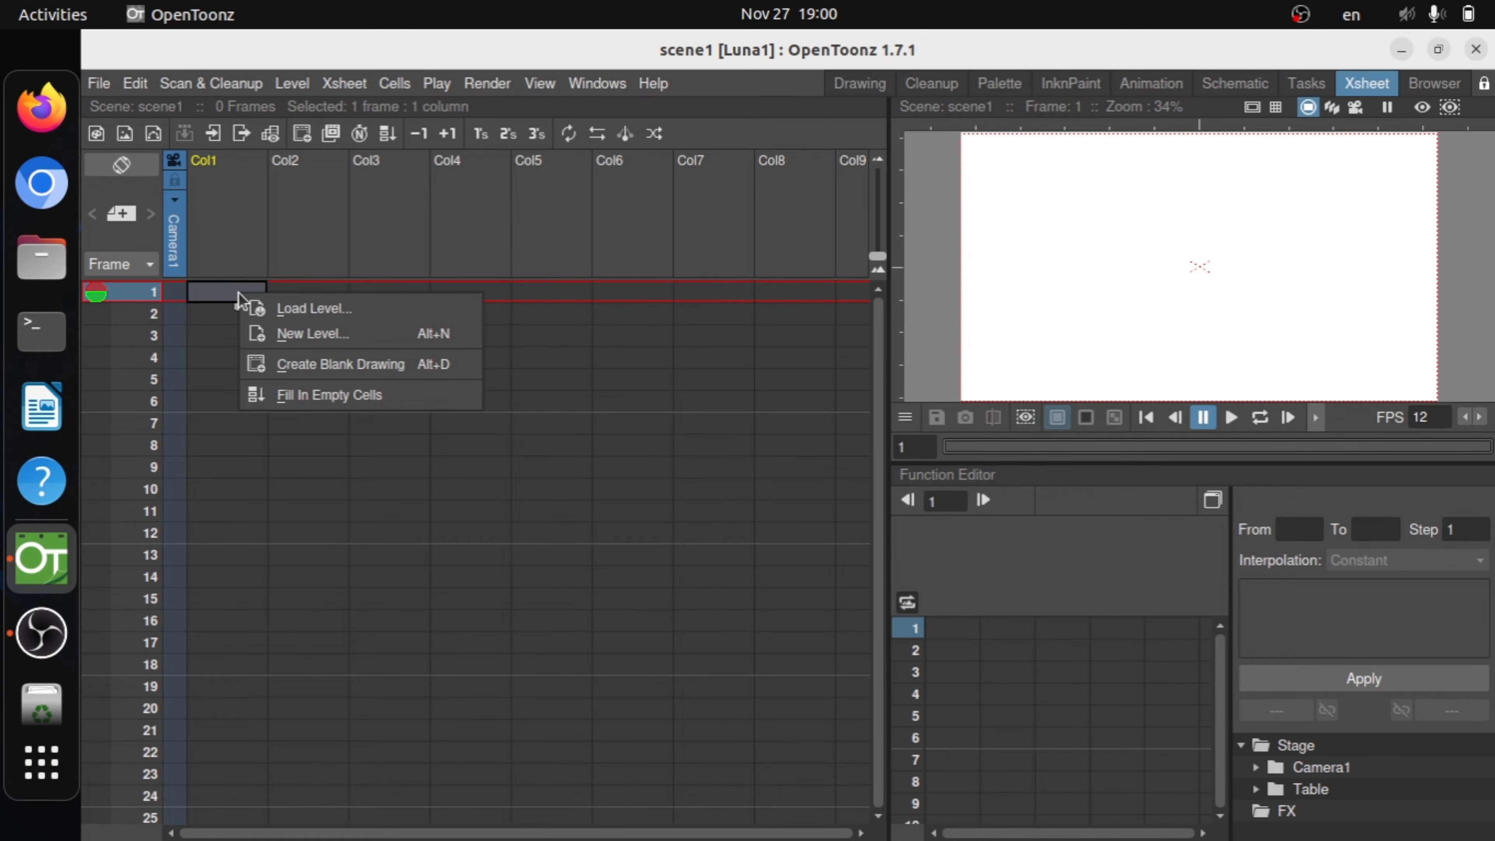
click(292, 317)
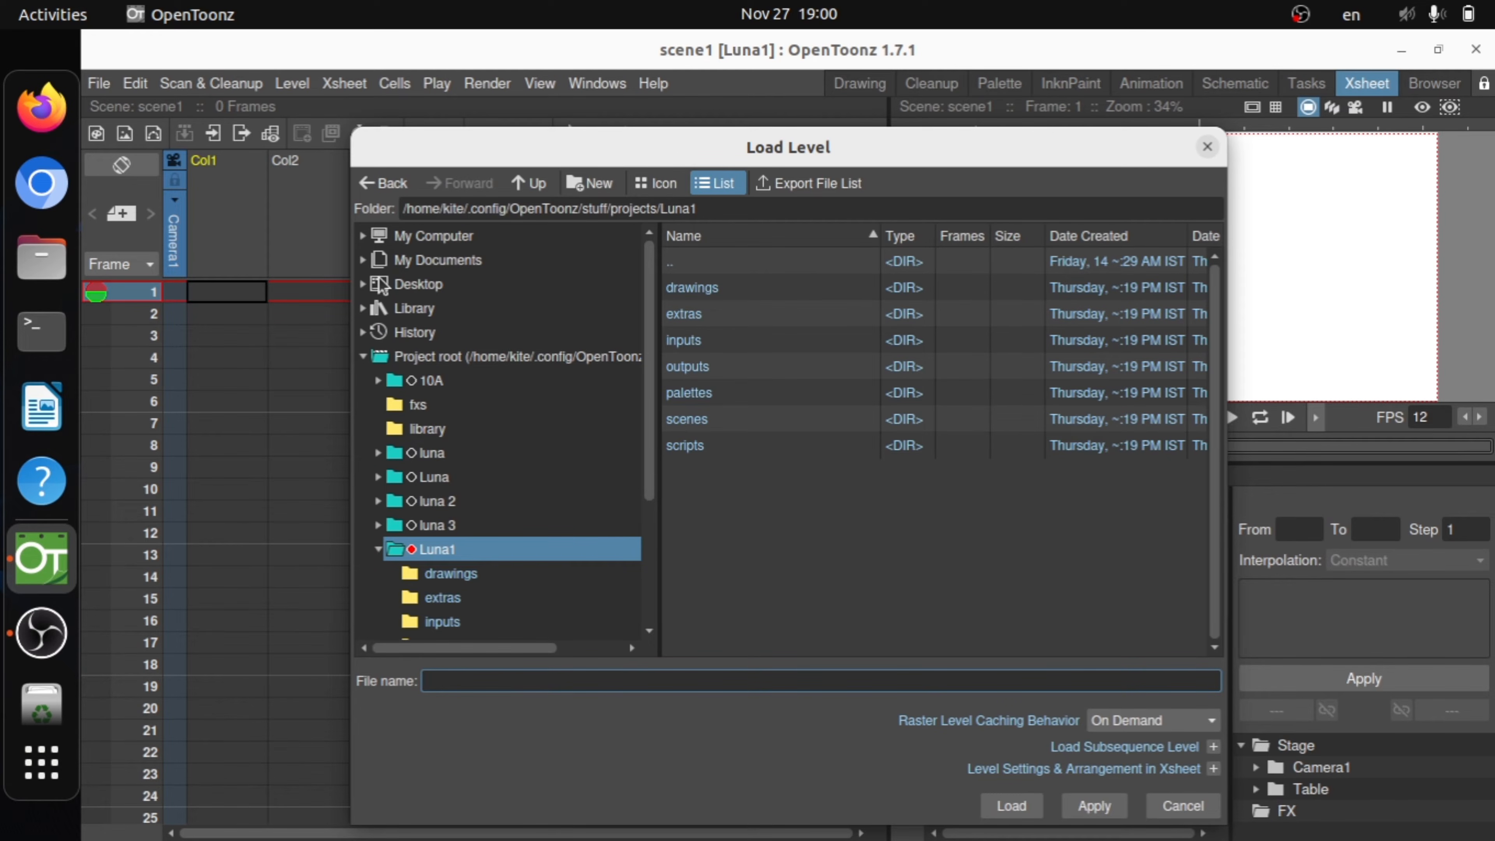
- Browse to the folder /home/kite/School_Resources/Class_10/Animation/Scene_1 in the Load Level dialog
click(365, 236)
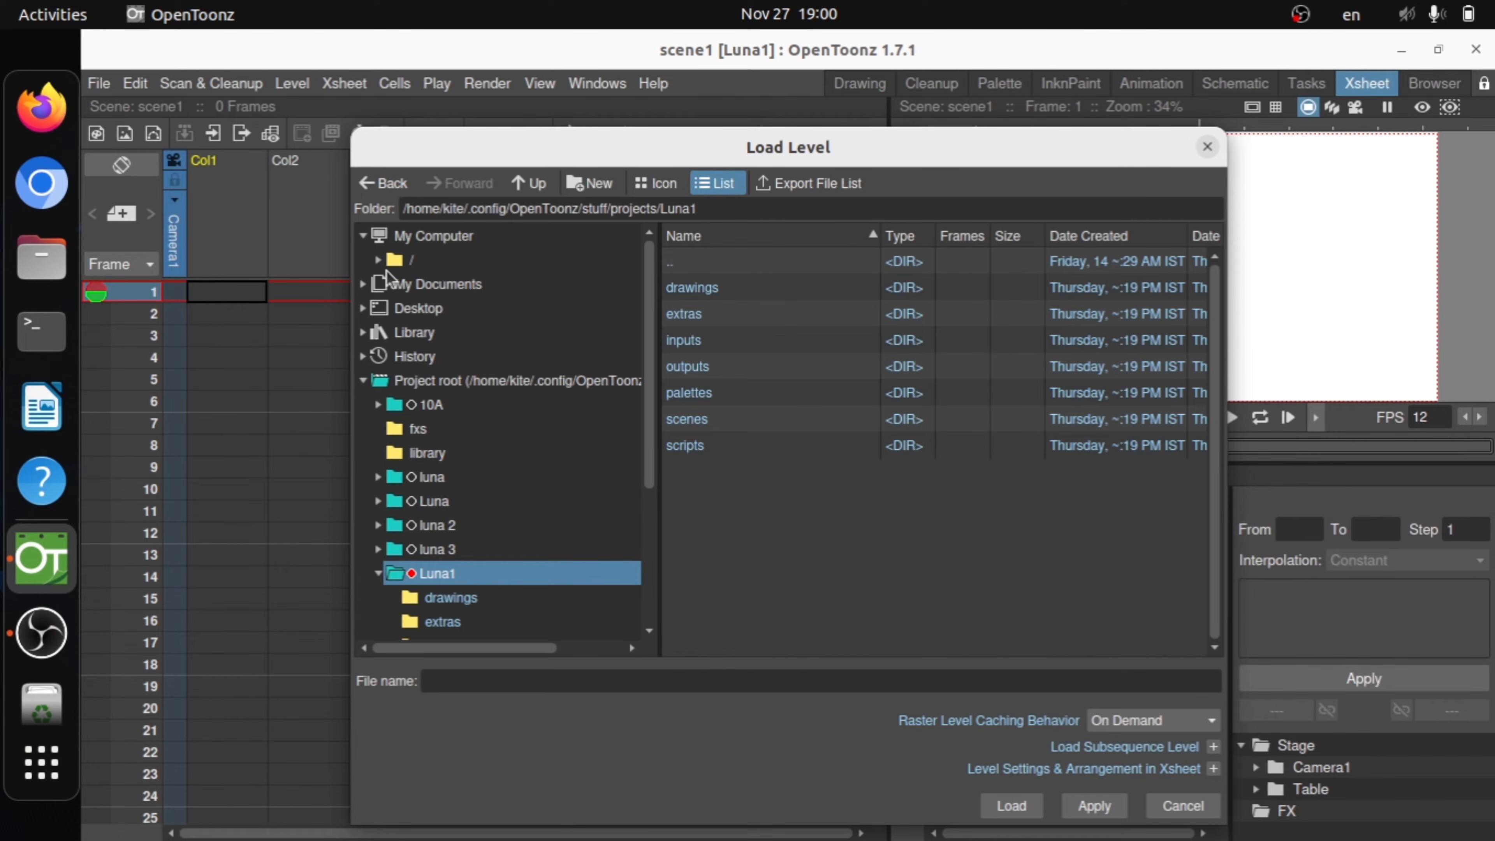
click(394, 260)
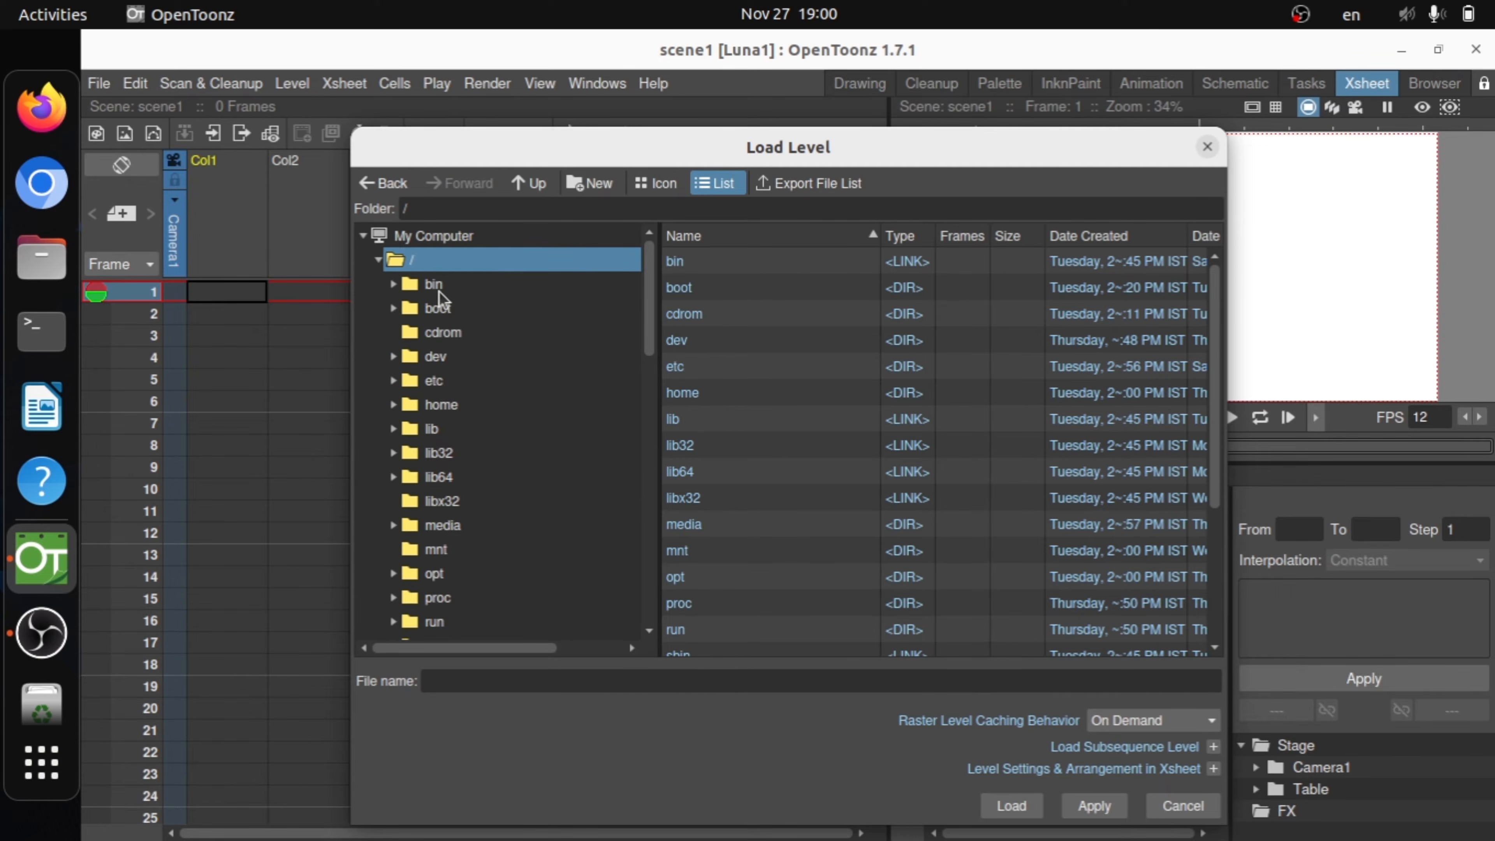
scroll(474, 420, down, 1)
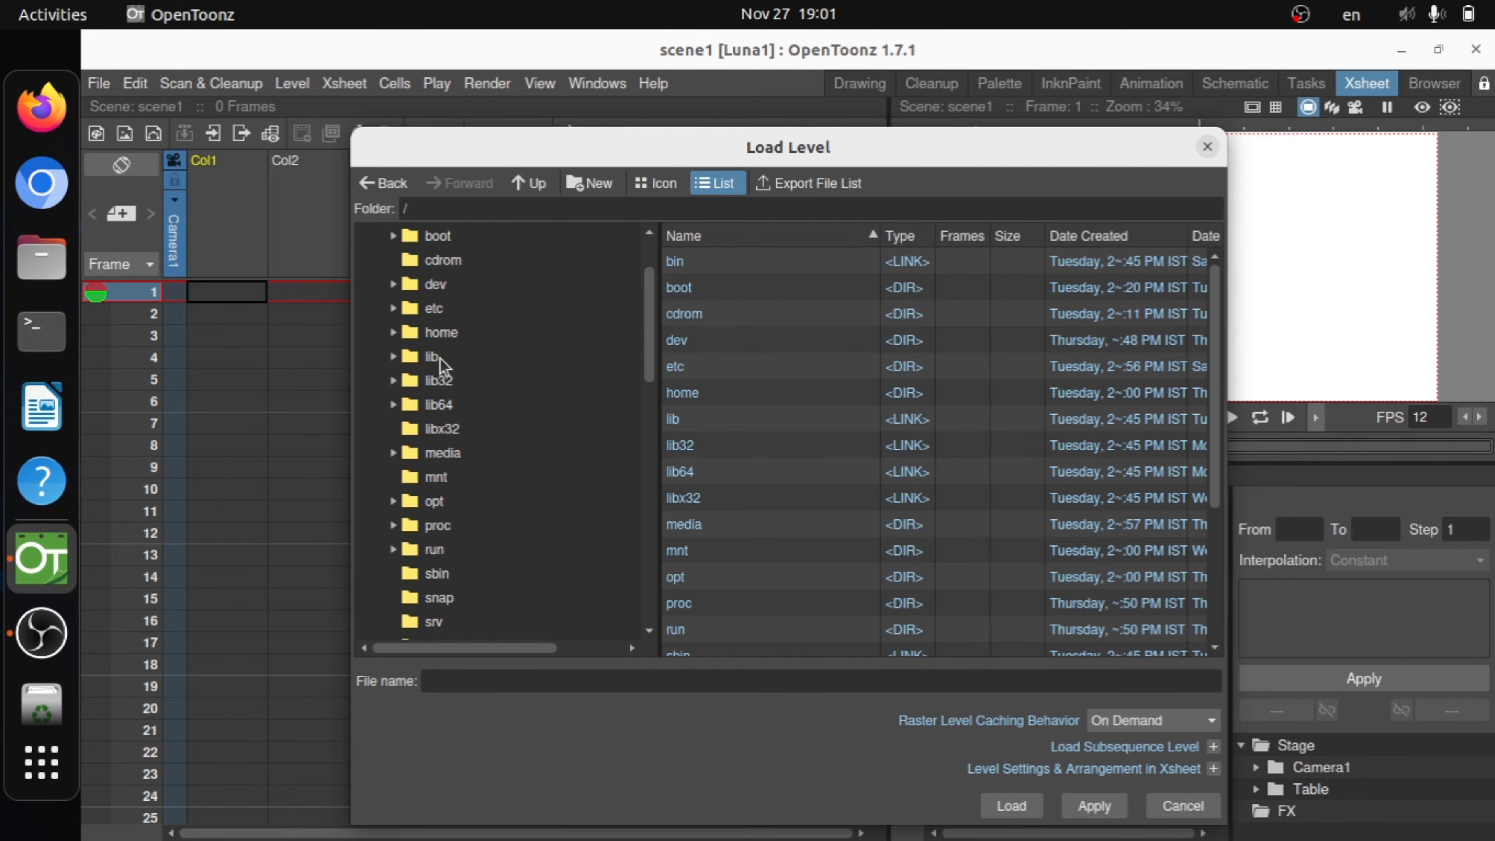
click(424, 336)
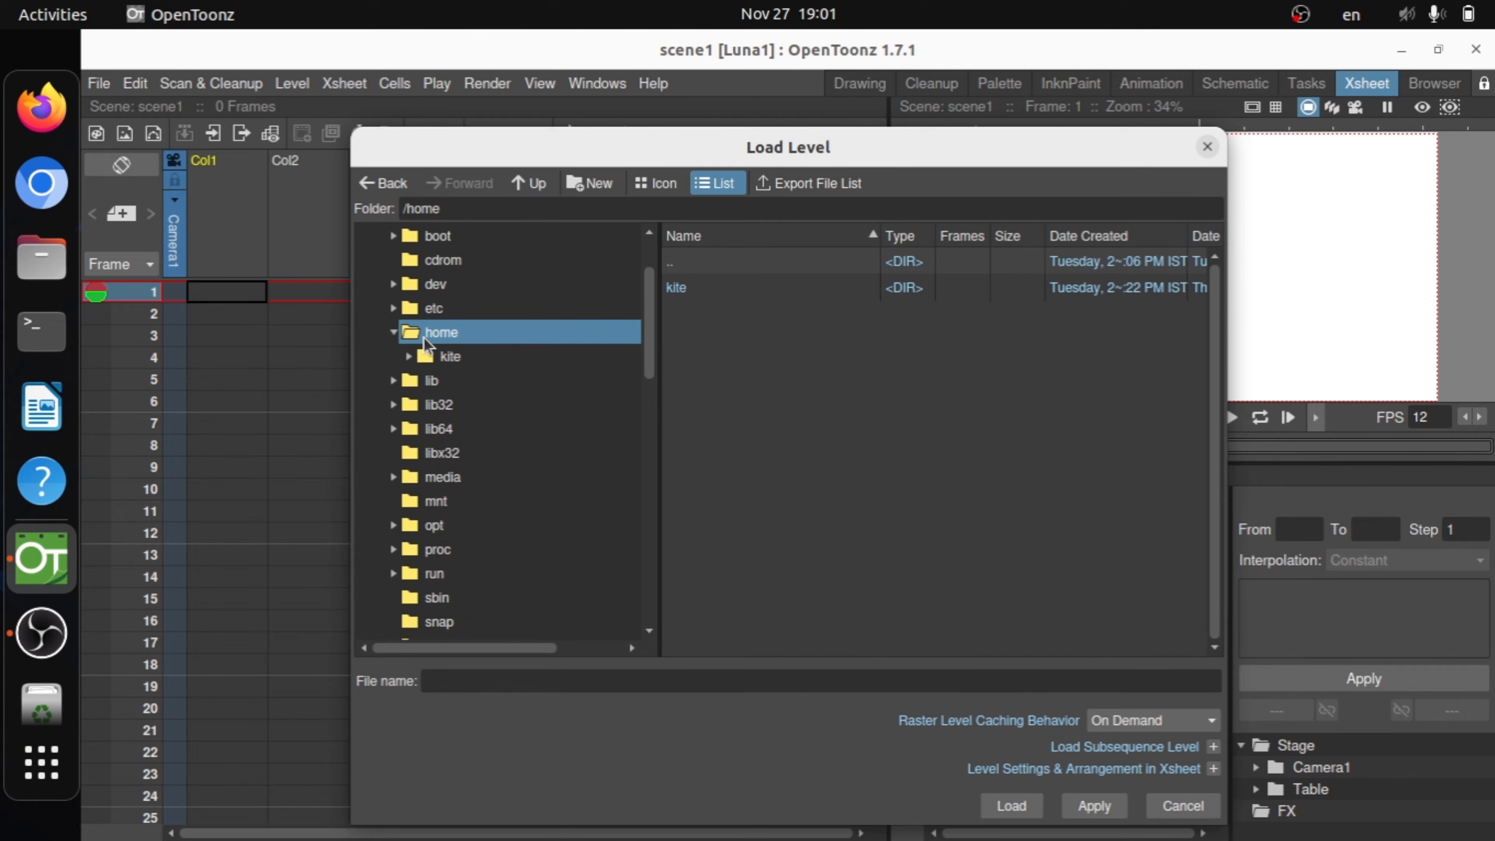
click(442, 361)
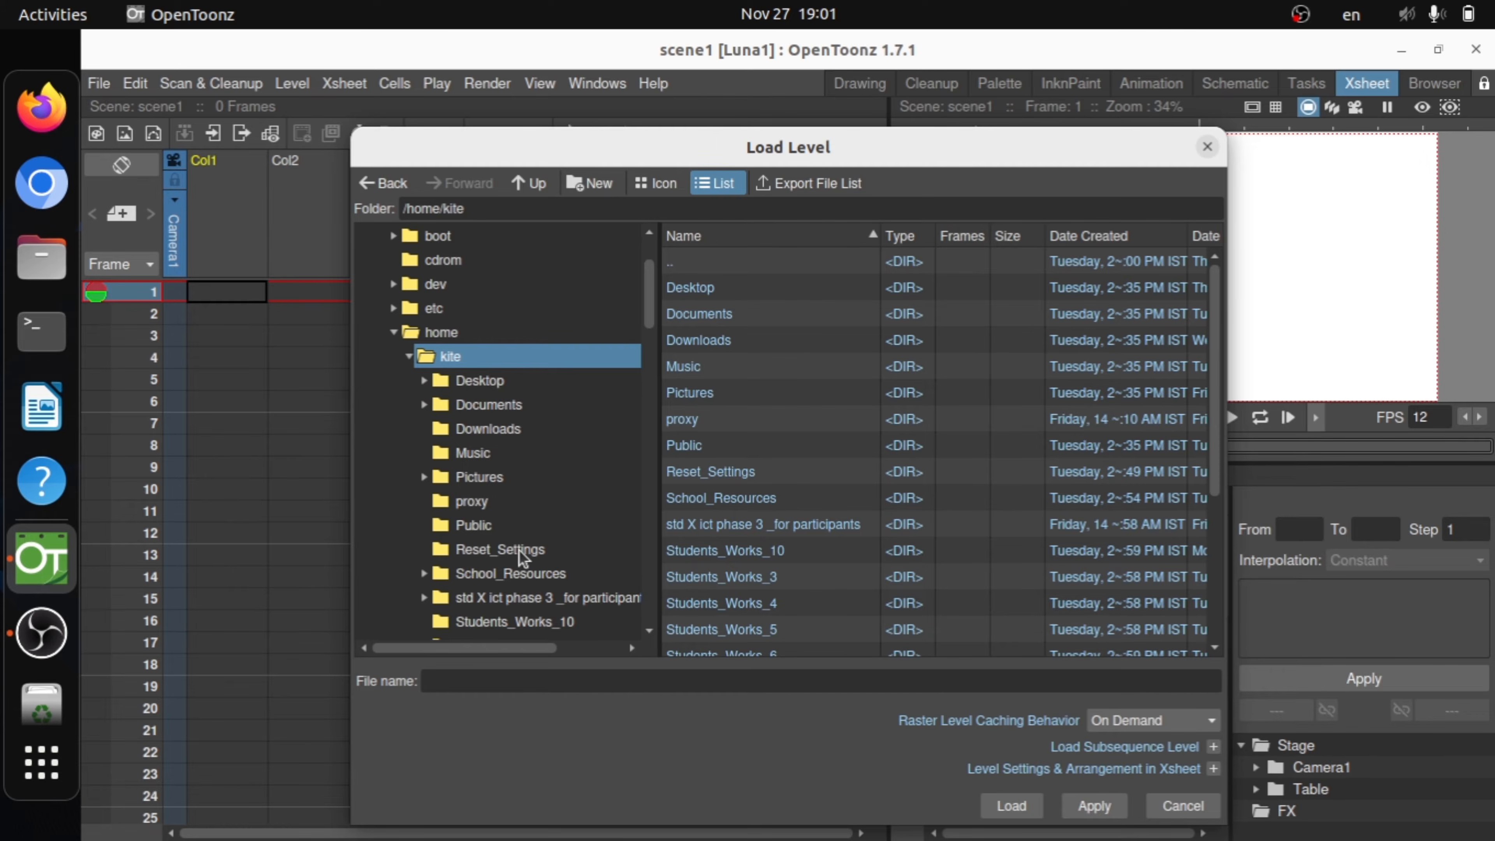
click(467, 574)
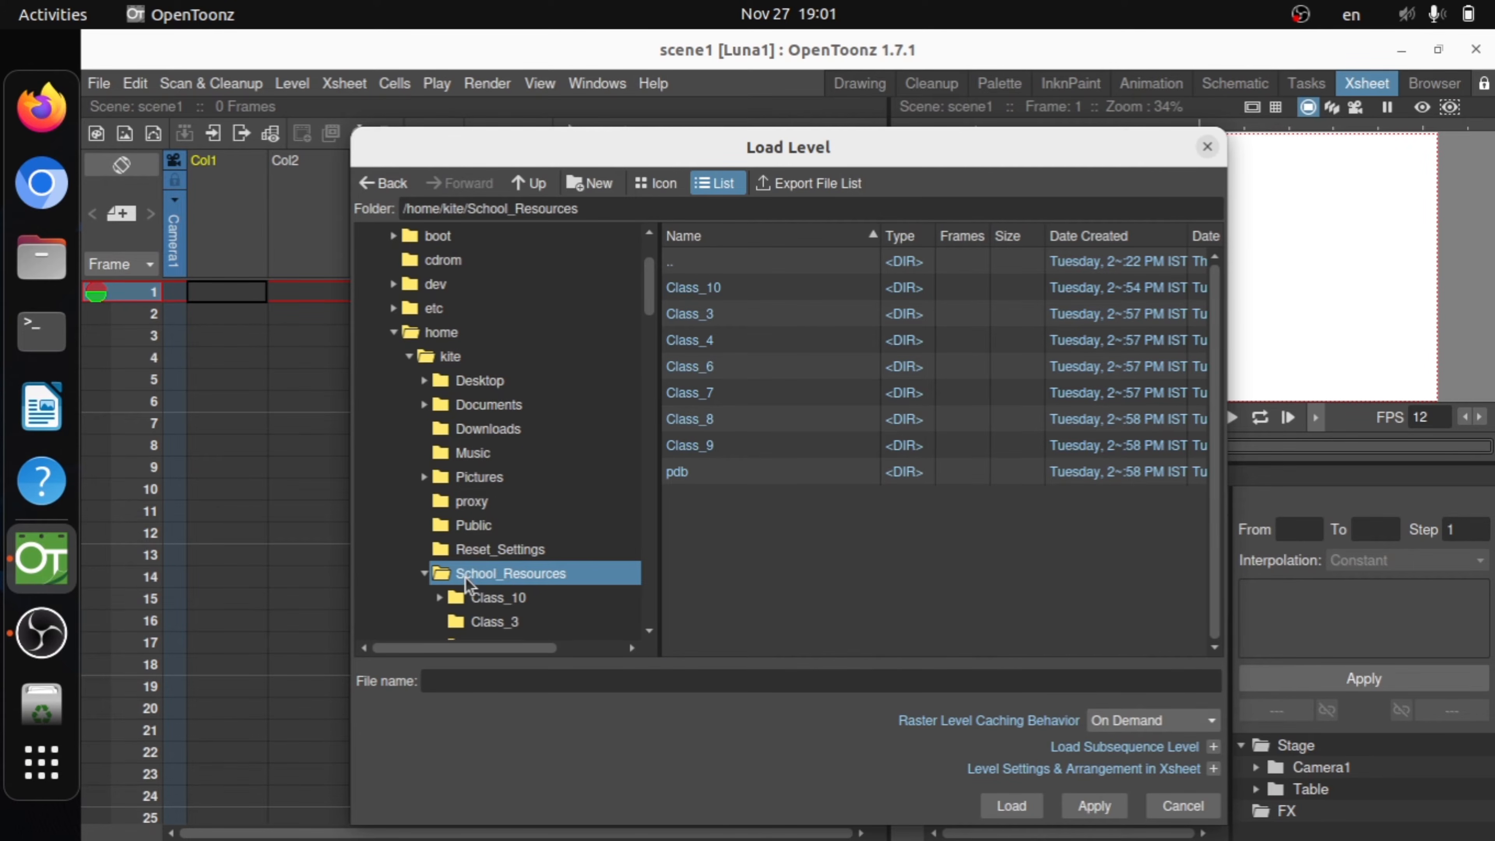
scroll(495, 548, down, 1)
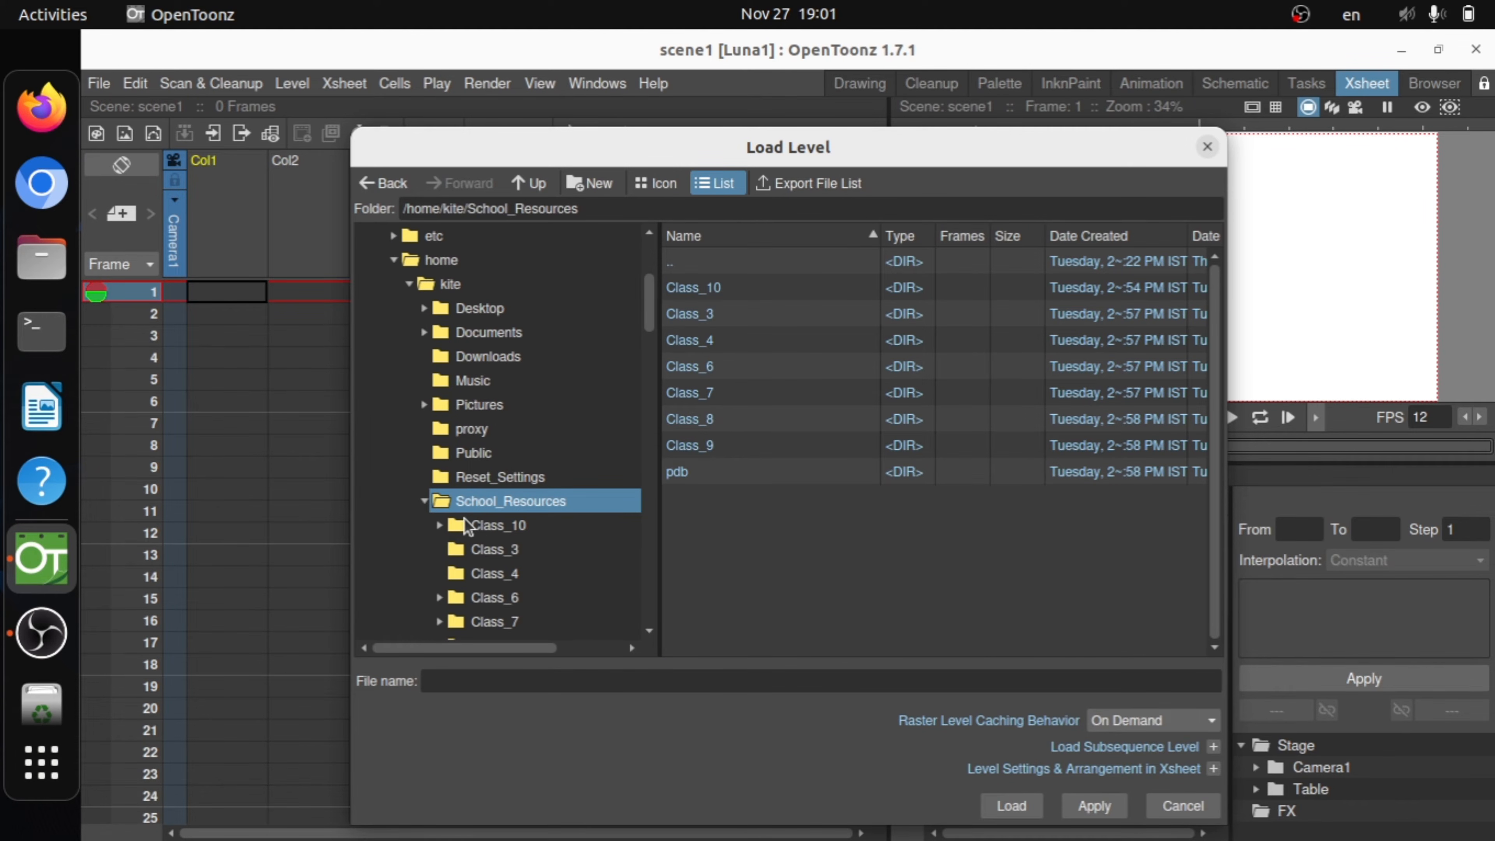
click(463, 518)
scroll(468, 521, down, 1)
click(506, 479)
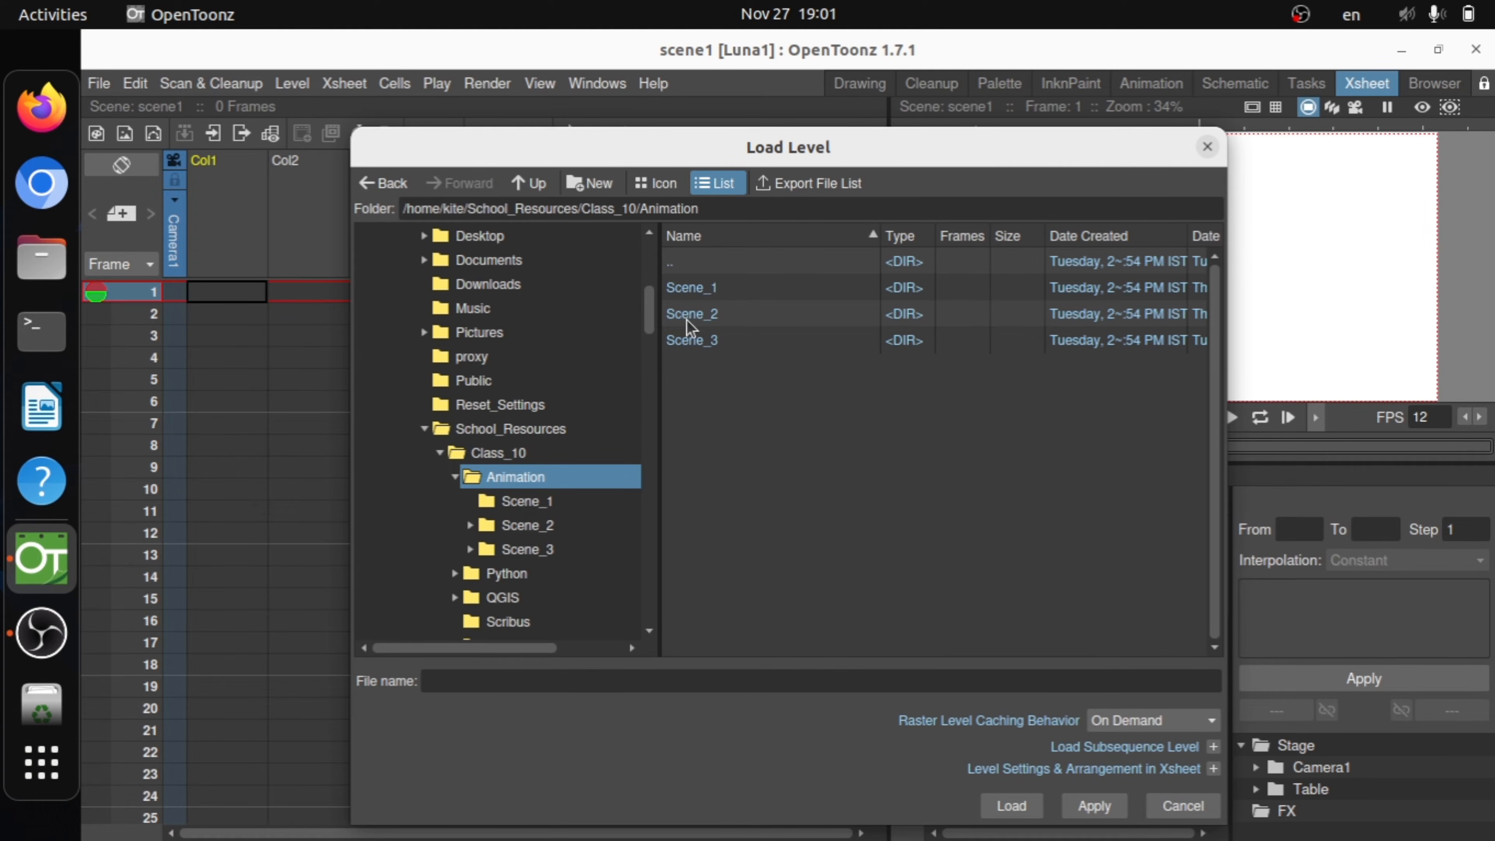
double_click(694, 289)
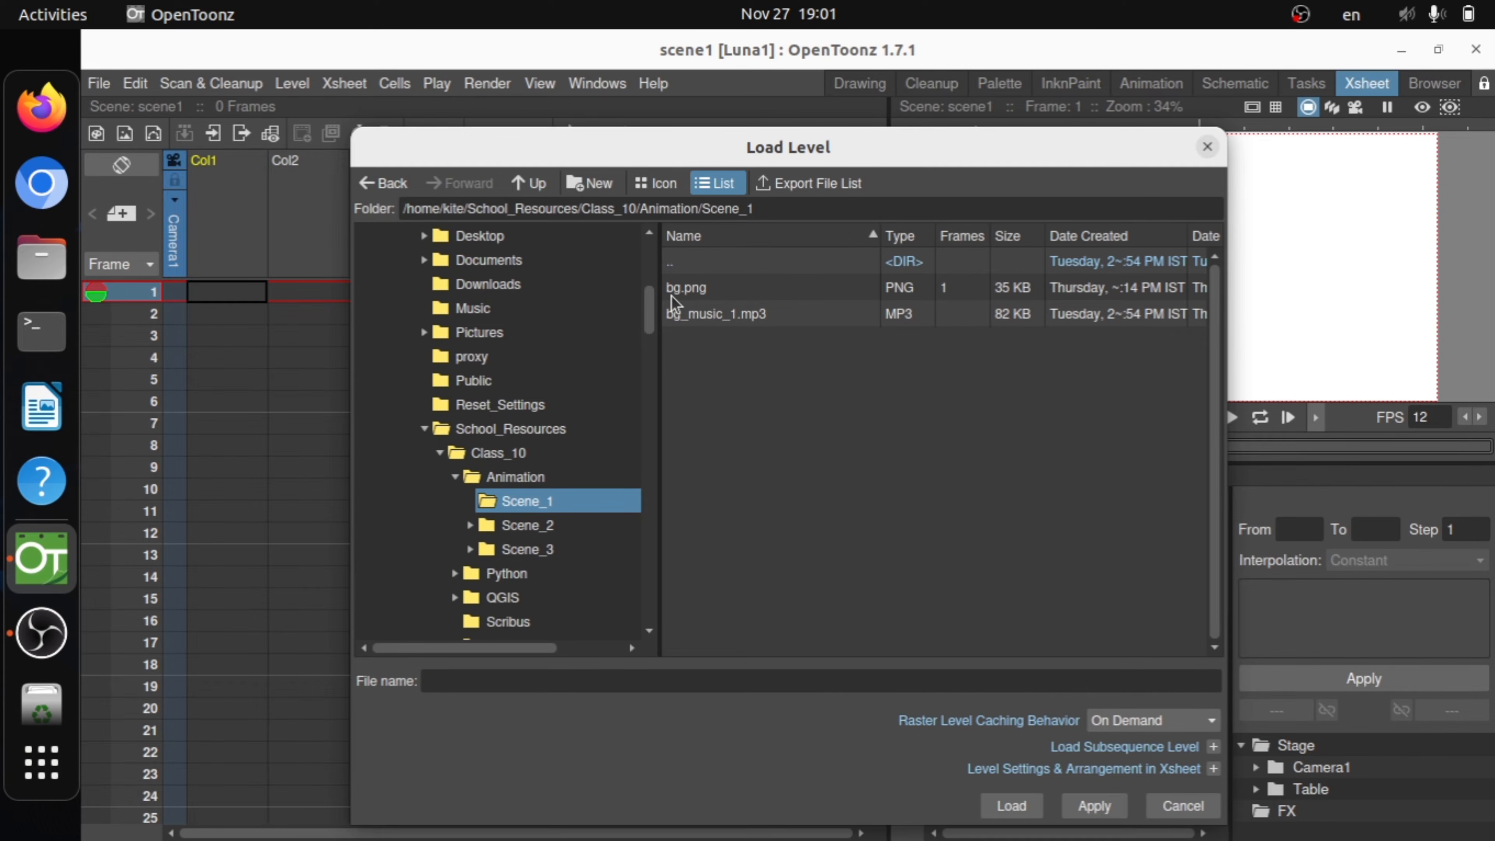
- Load bg.png into Col1 from its original location instead of importing it into the project
click(699, 295)
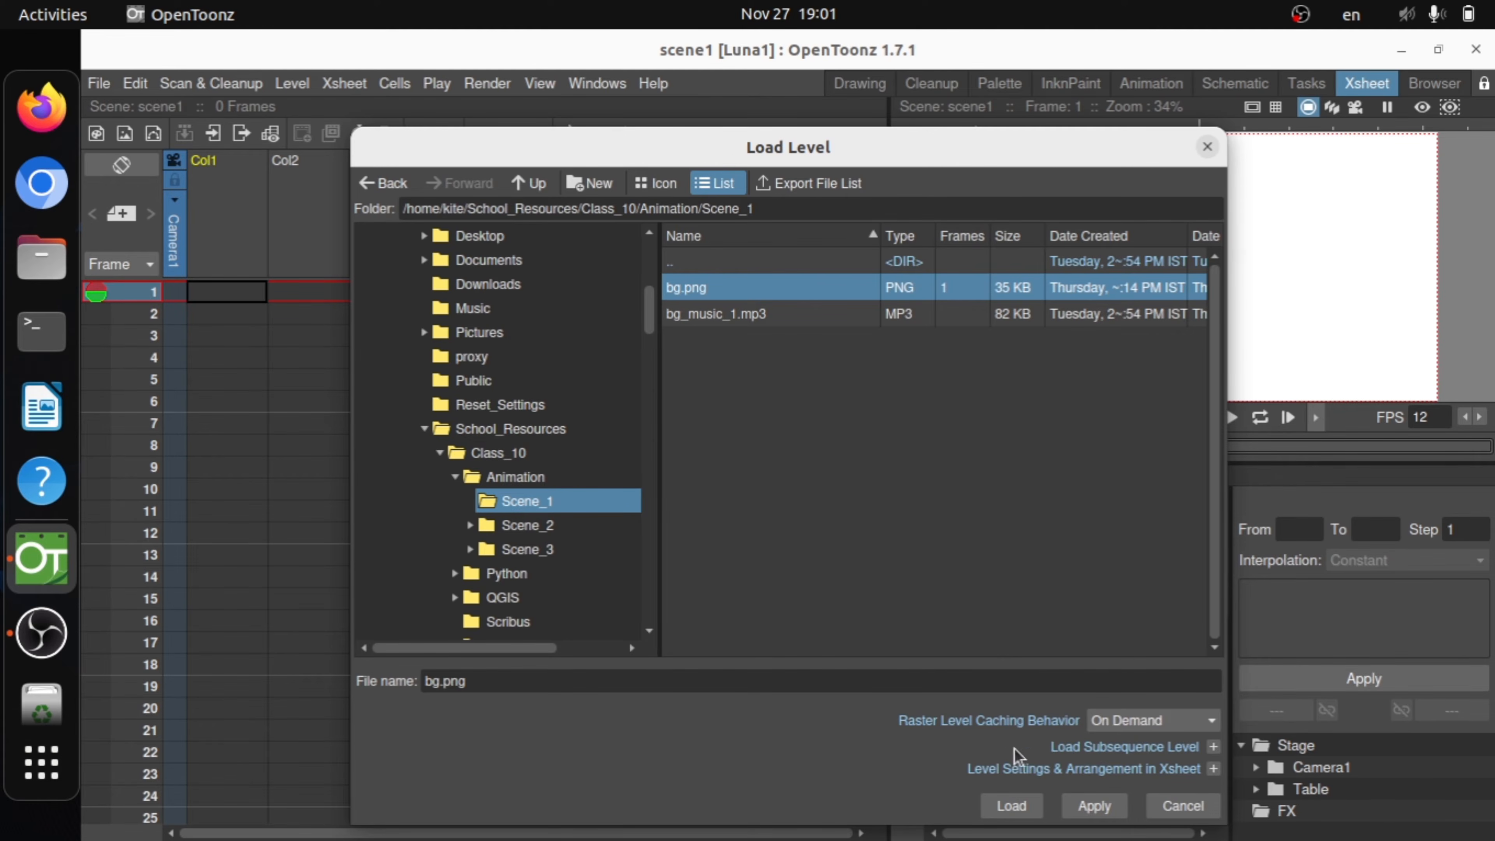
click(1012, 805)
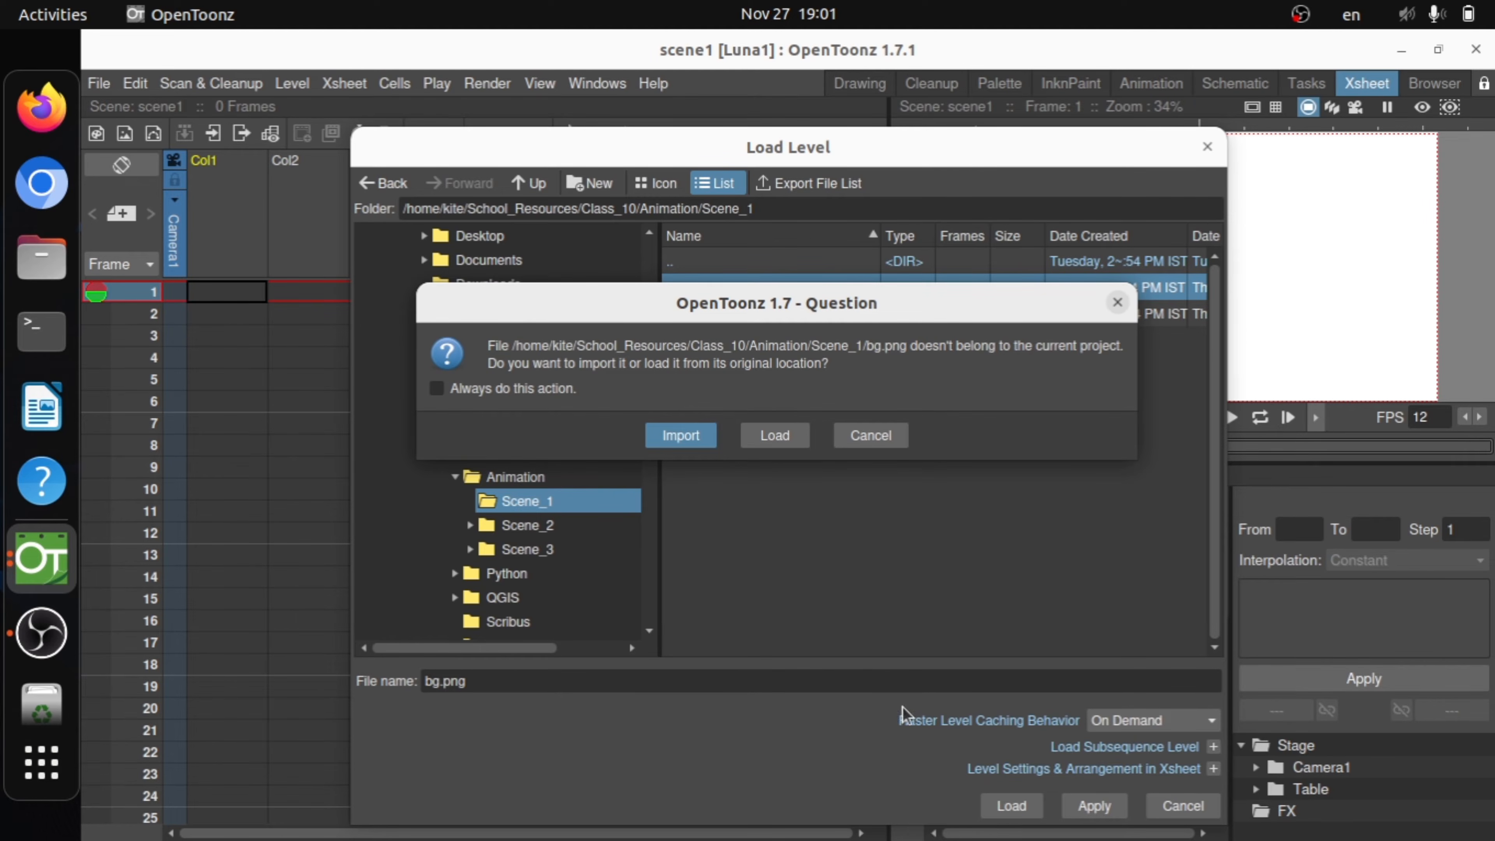
click(768, 437)
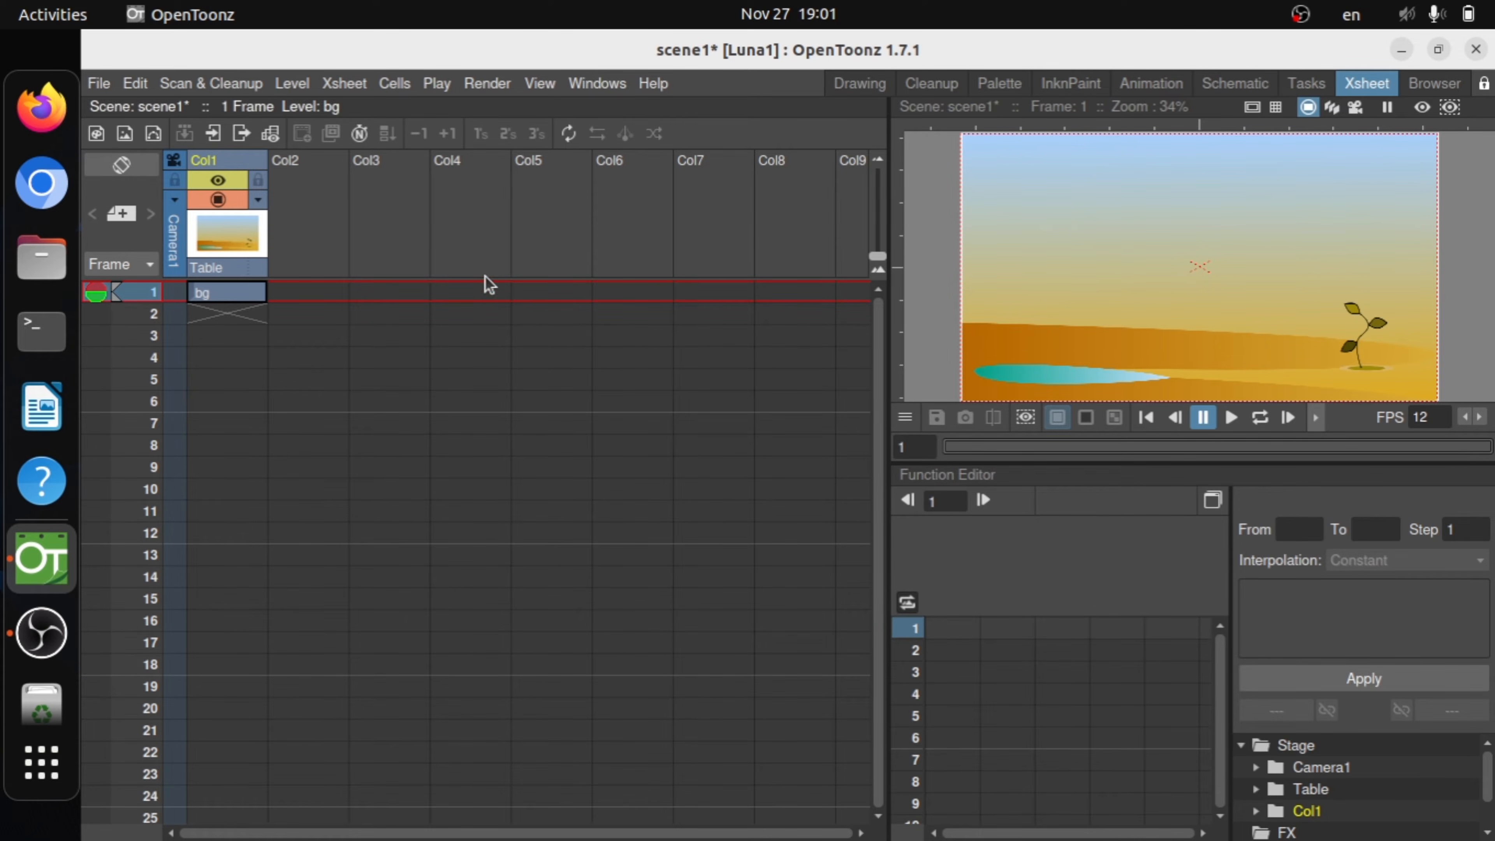
- Repeat the bg cell in Col1 up to frame 60
right_click(256, 300)
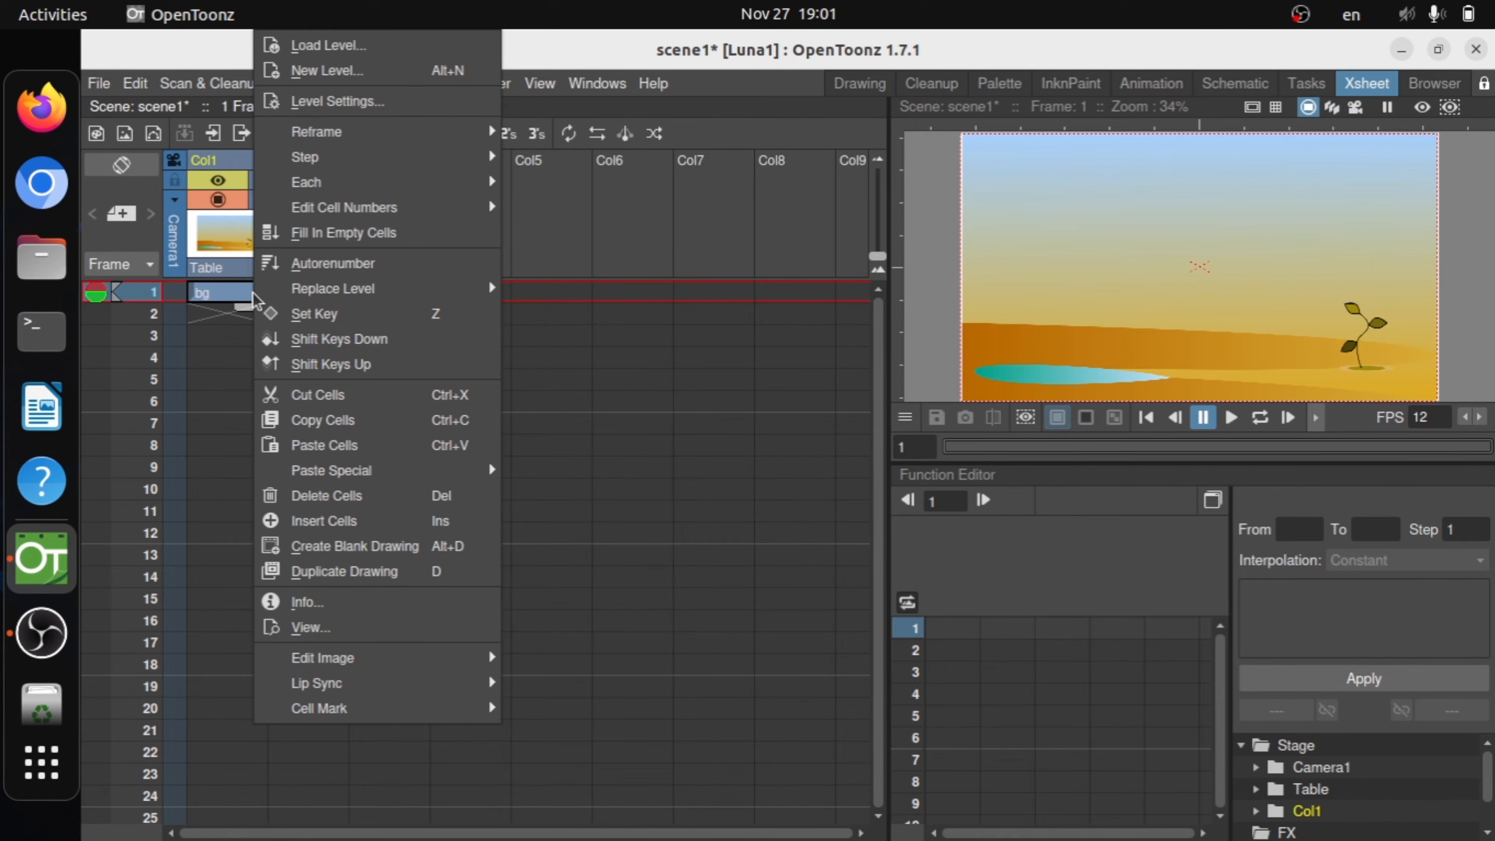
click(229, 295)
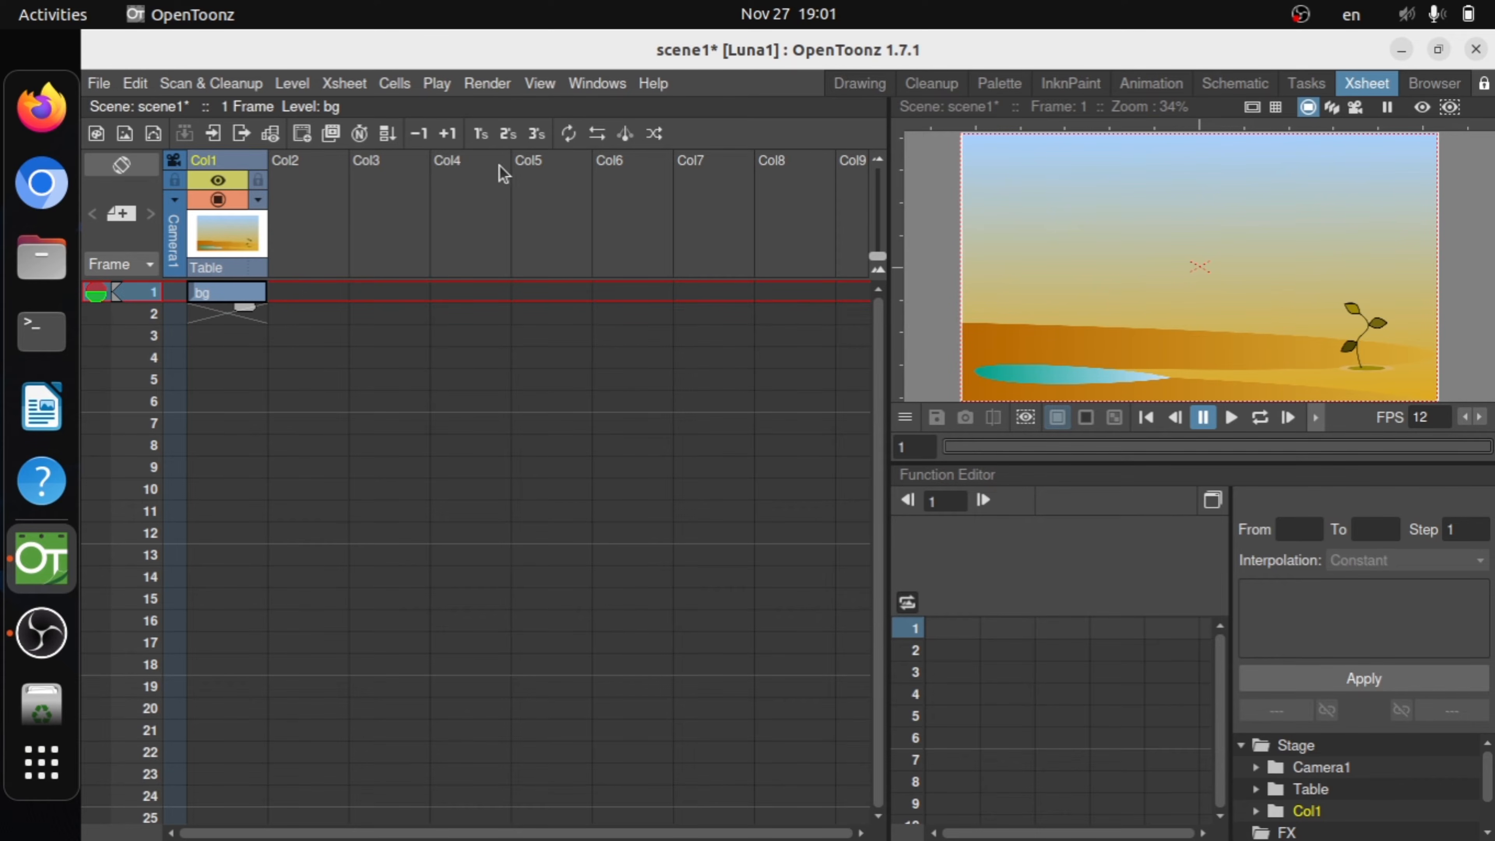
click(569, 133)
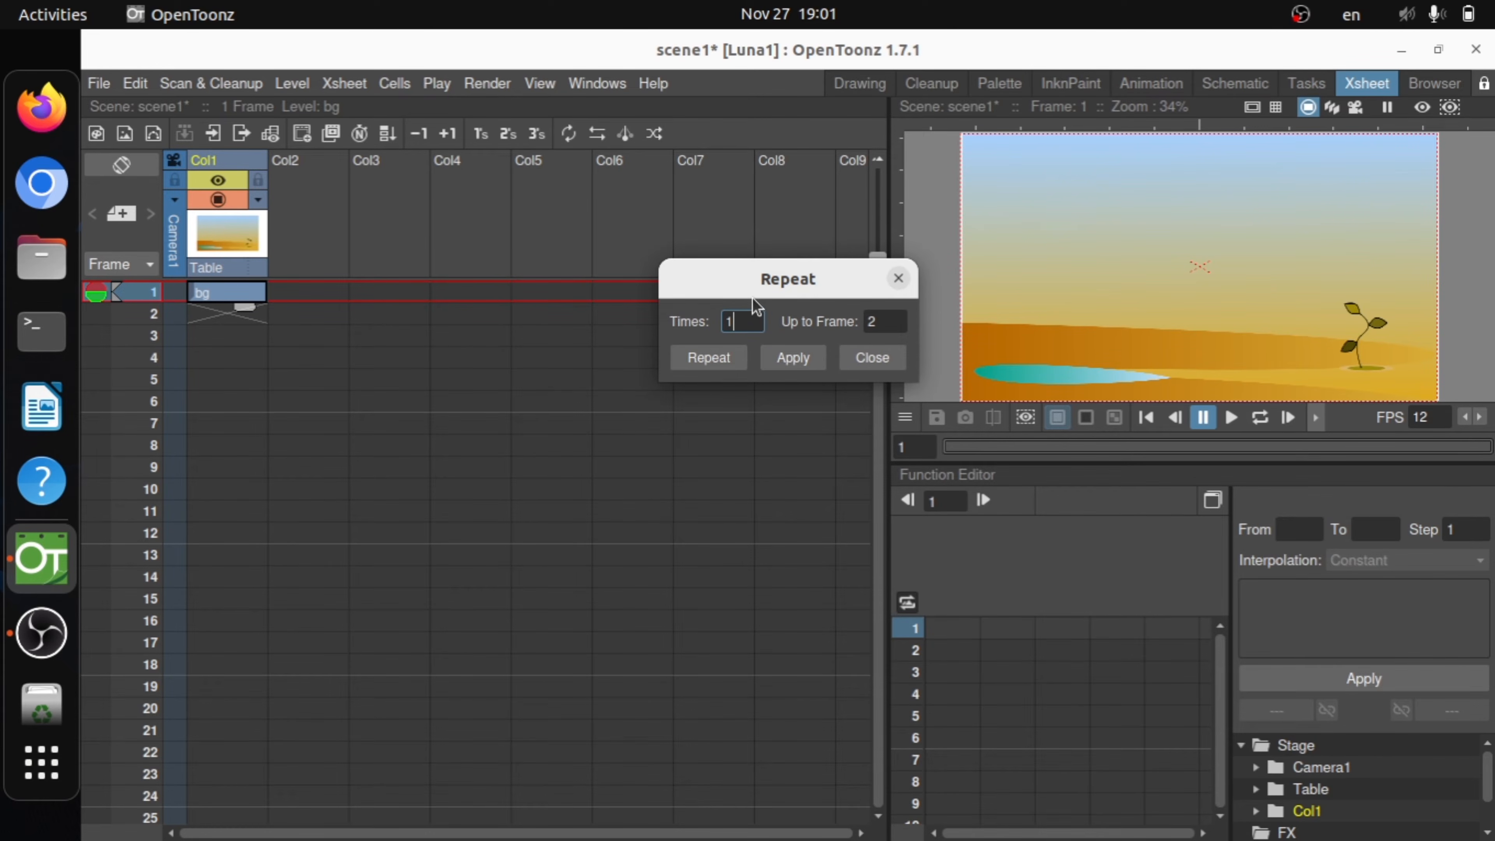
click(886, 323)
key(BackSpace)
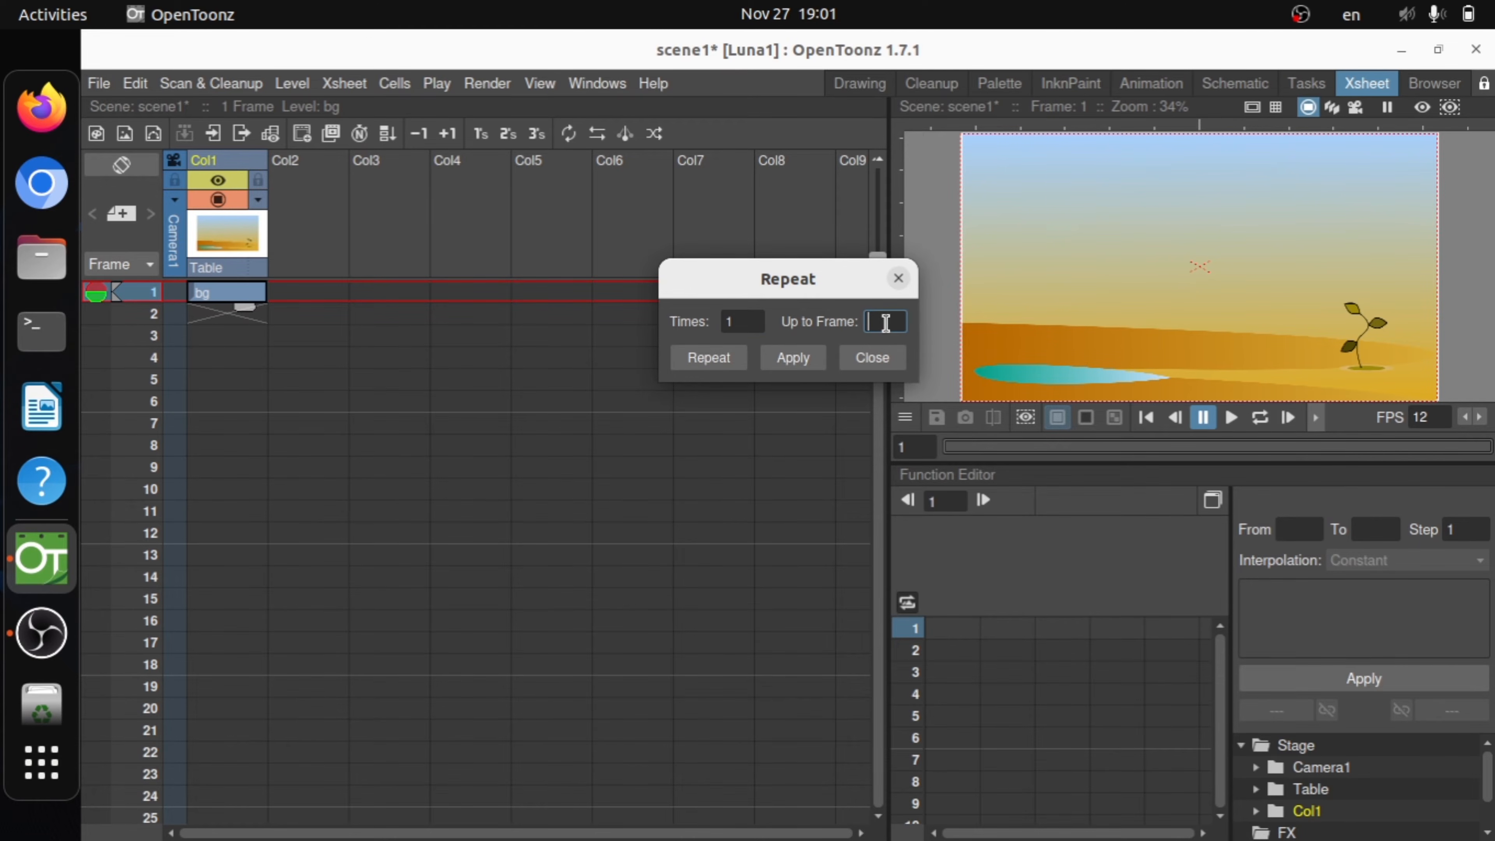
text(60)
click(708, 357)
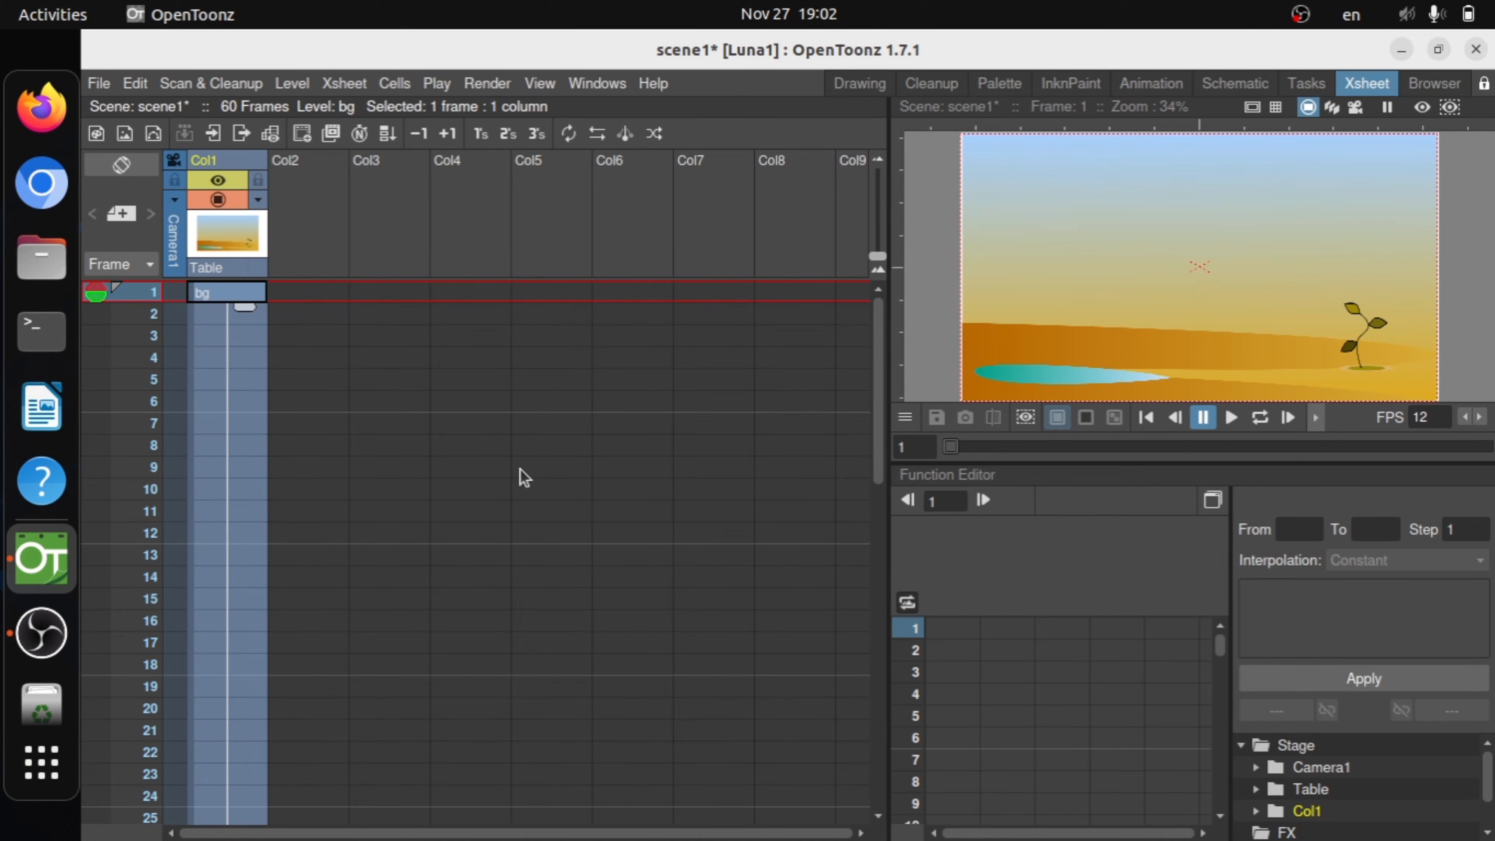
- Open the Load Level dialog for frame 1 of Col2 and browse to the Animation/Scene_2 folder
scroll(520, 469, down, 10)
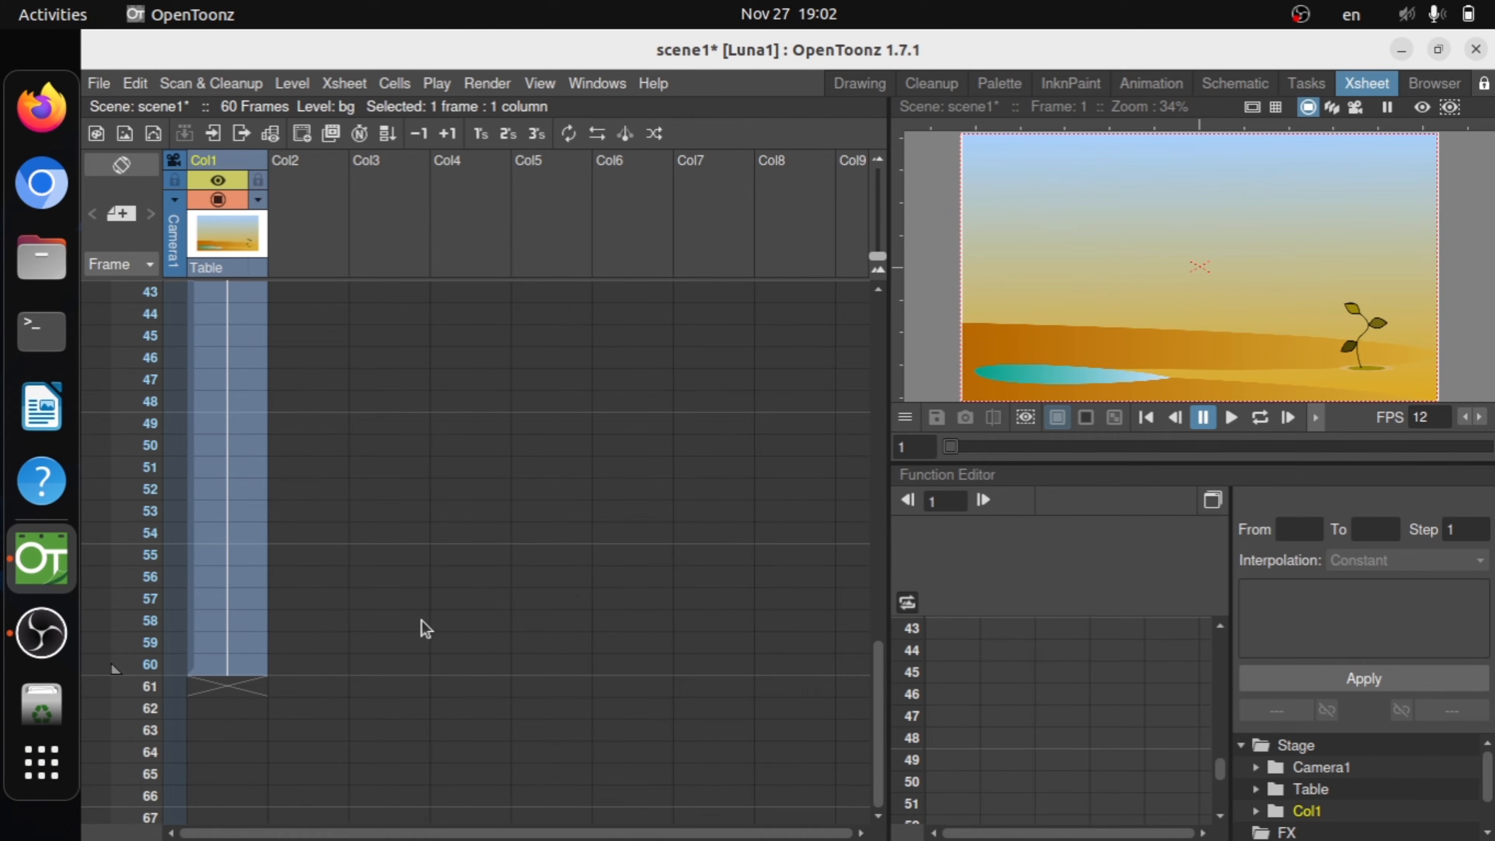
scroll(374, 620, up, 10)
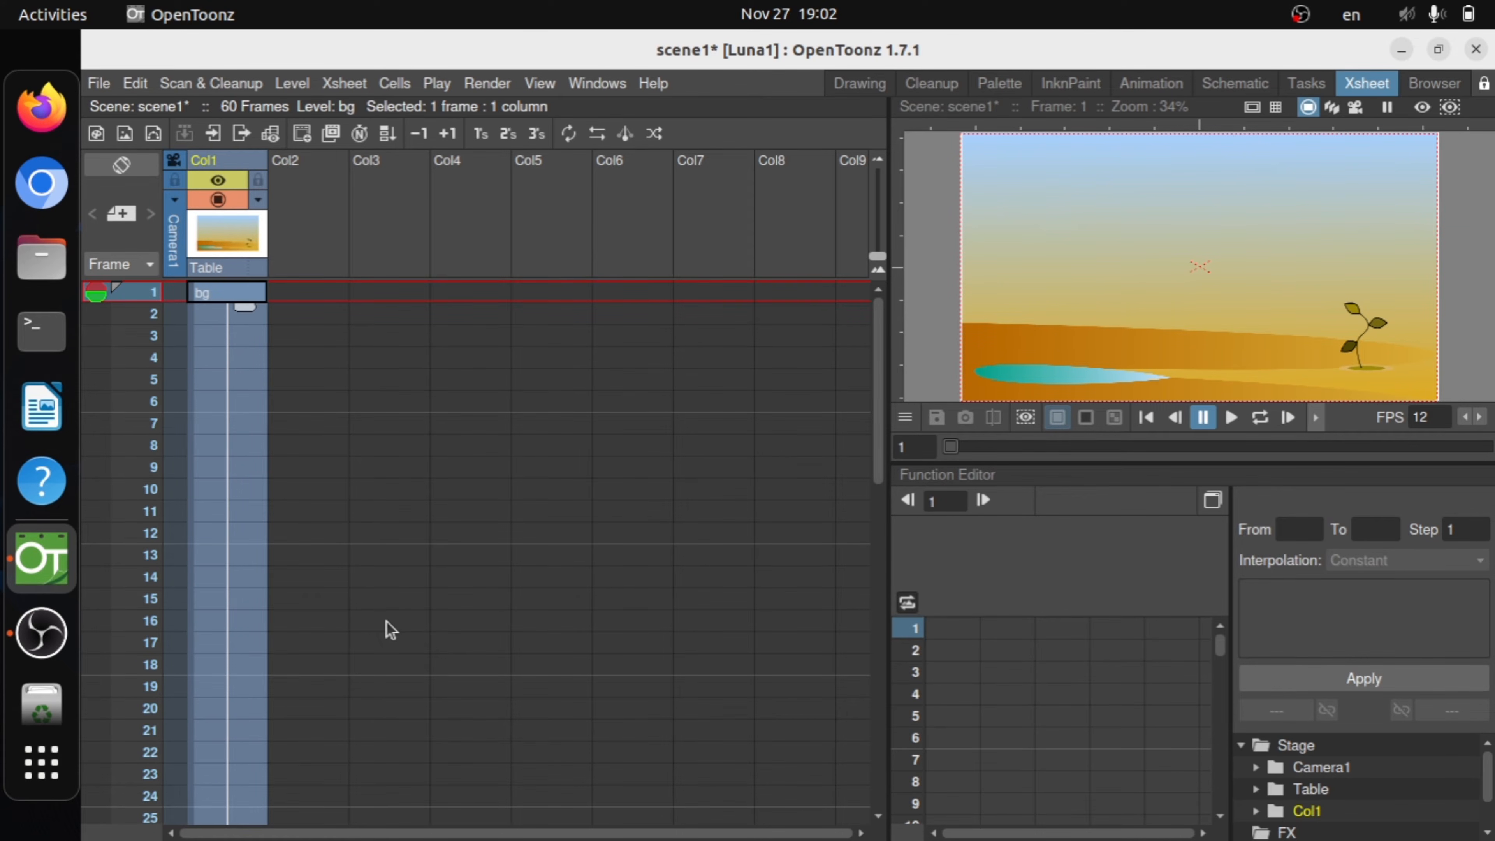
click(318, 293)
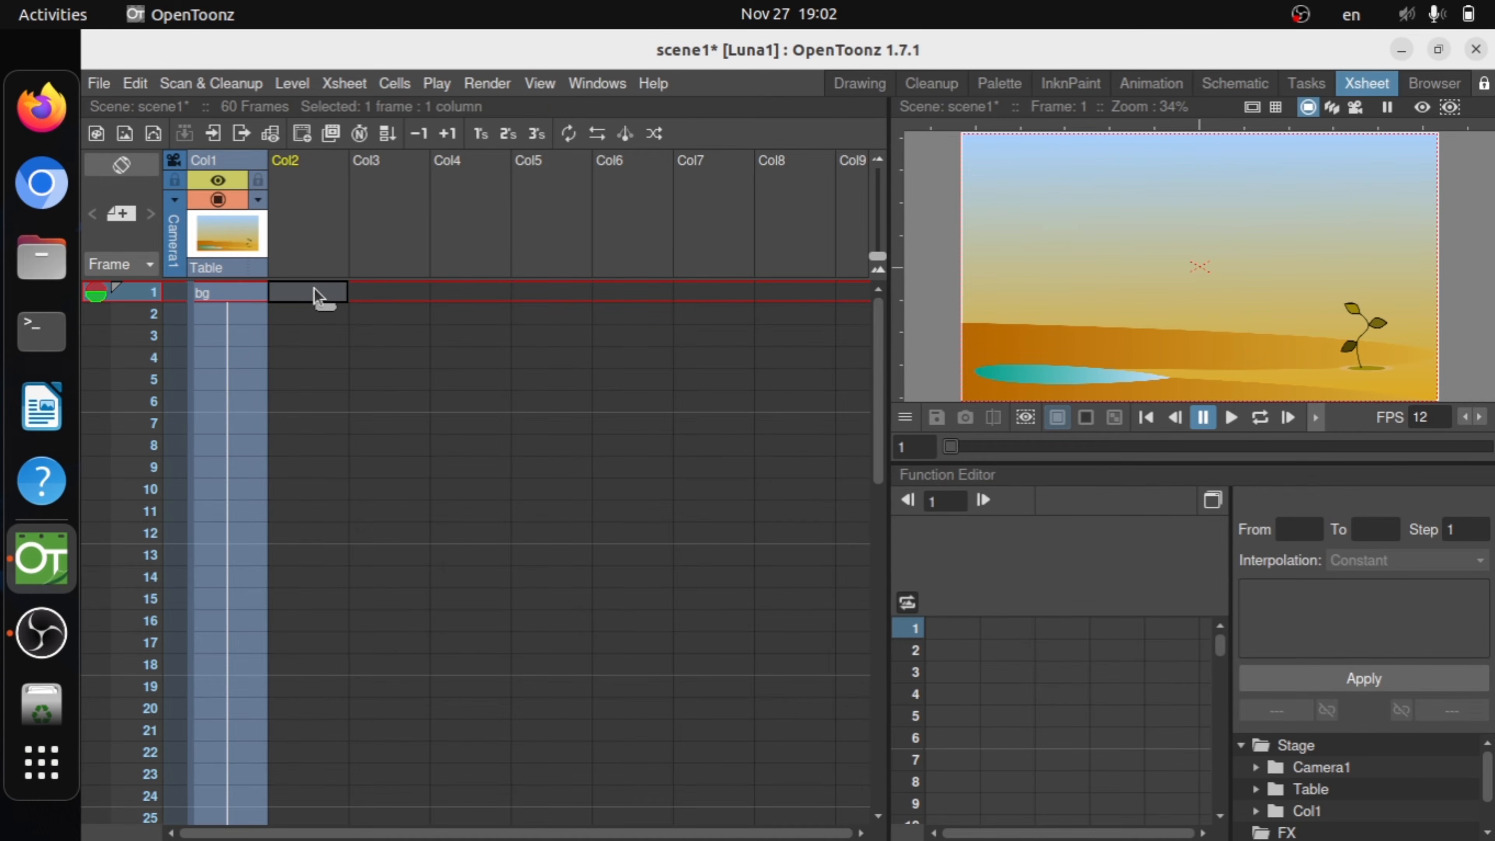
right_click(317, 297)
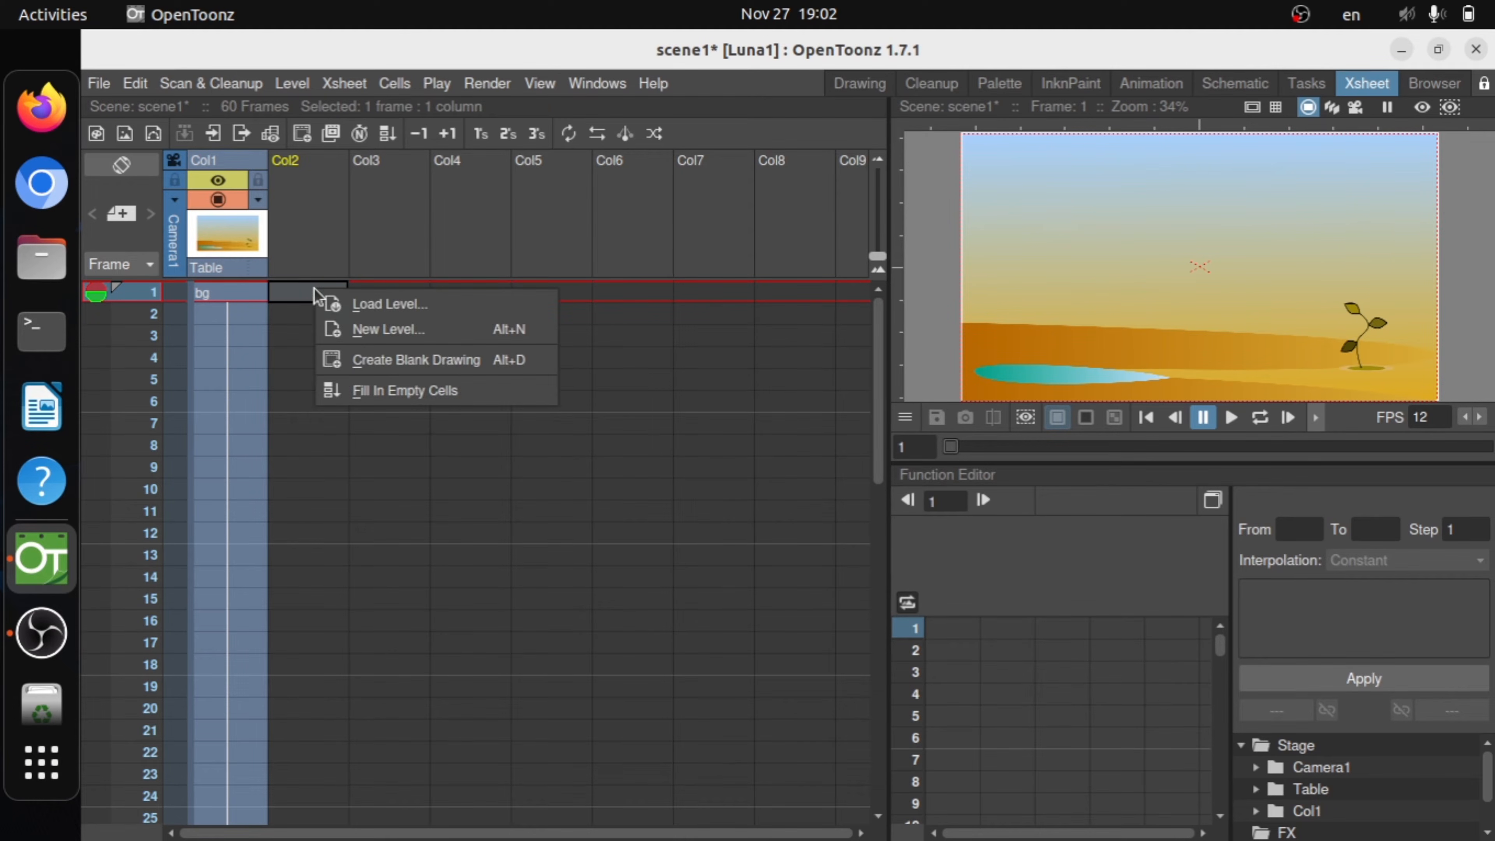
click(370, 298)
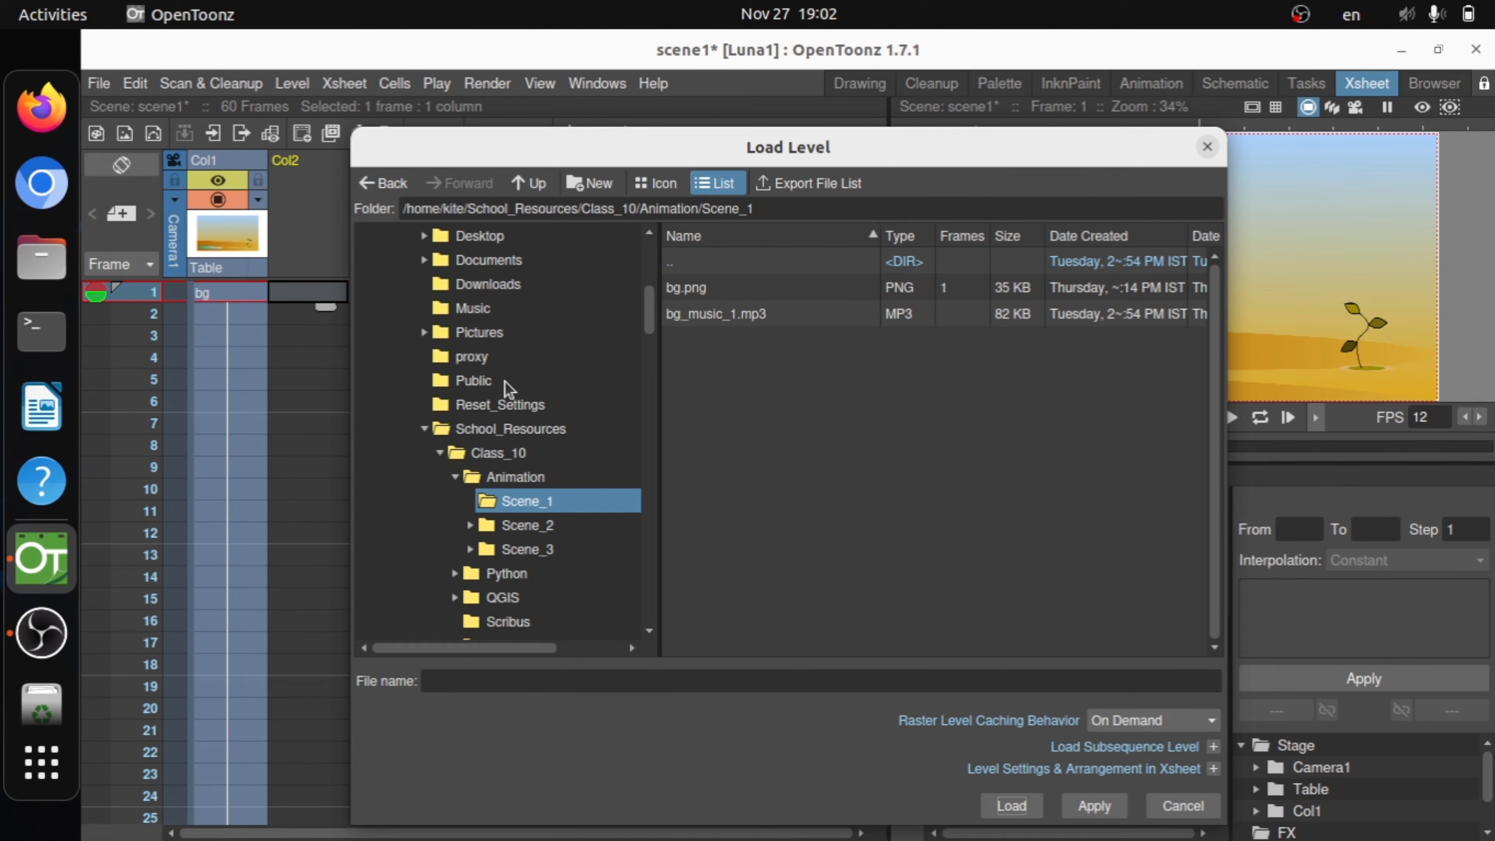
click(473, 523)
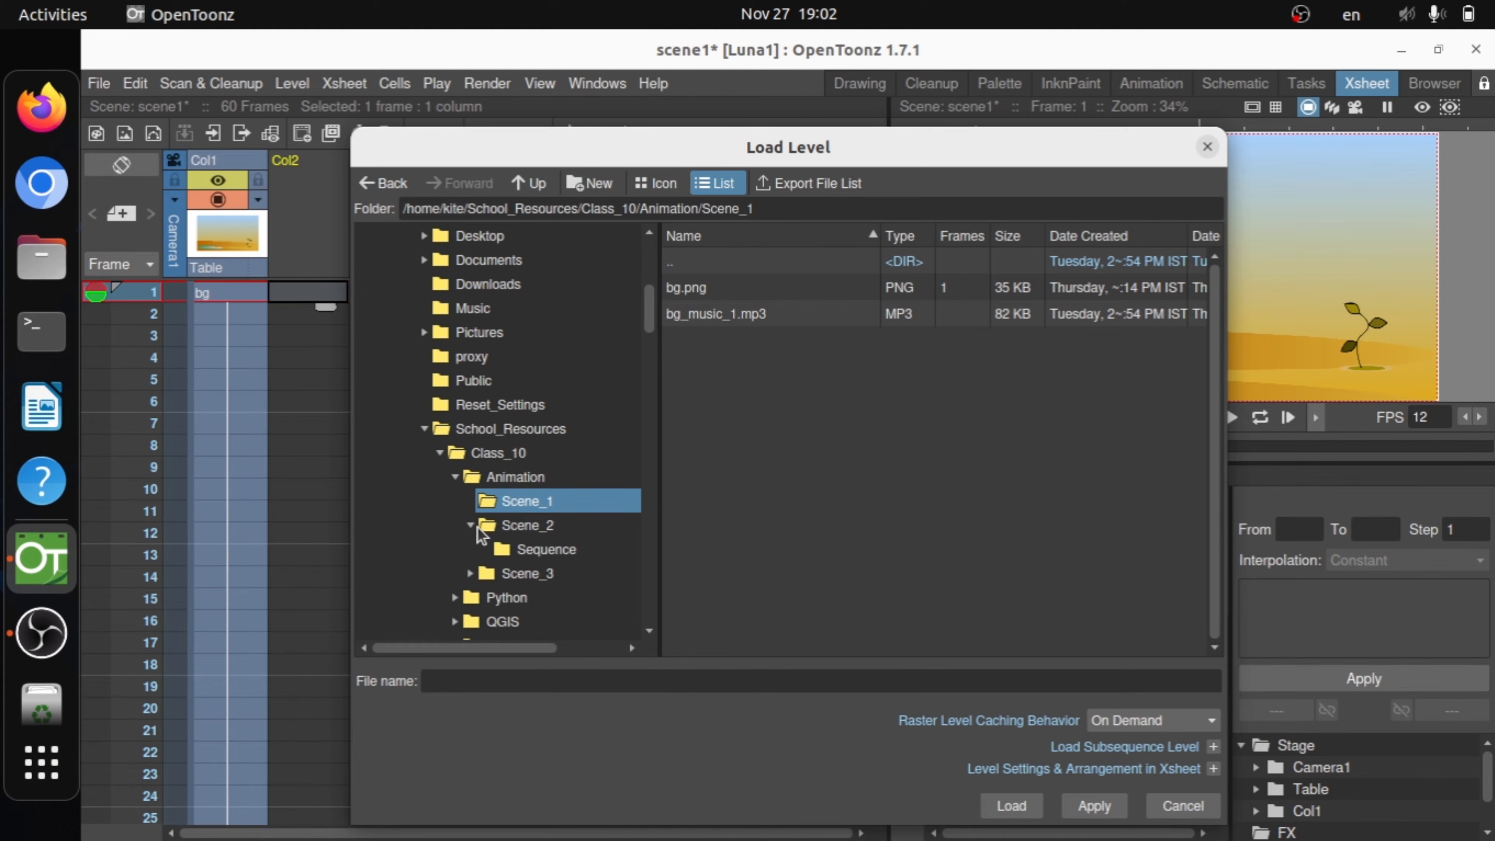
click(484, 528)
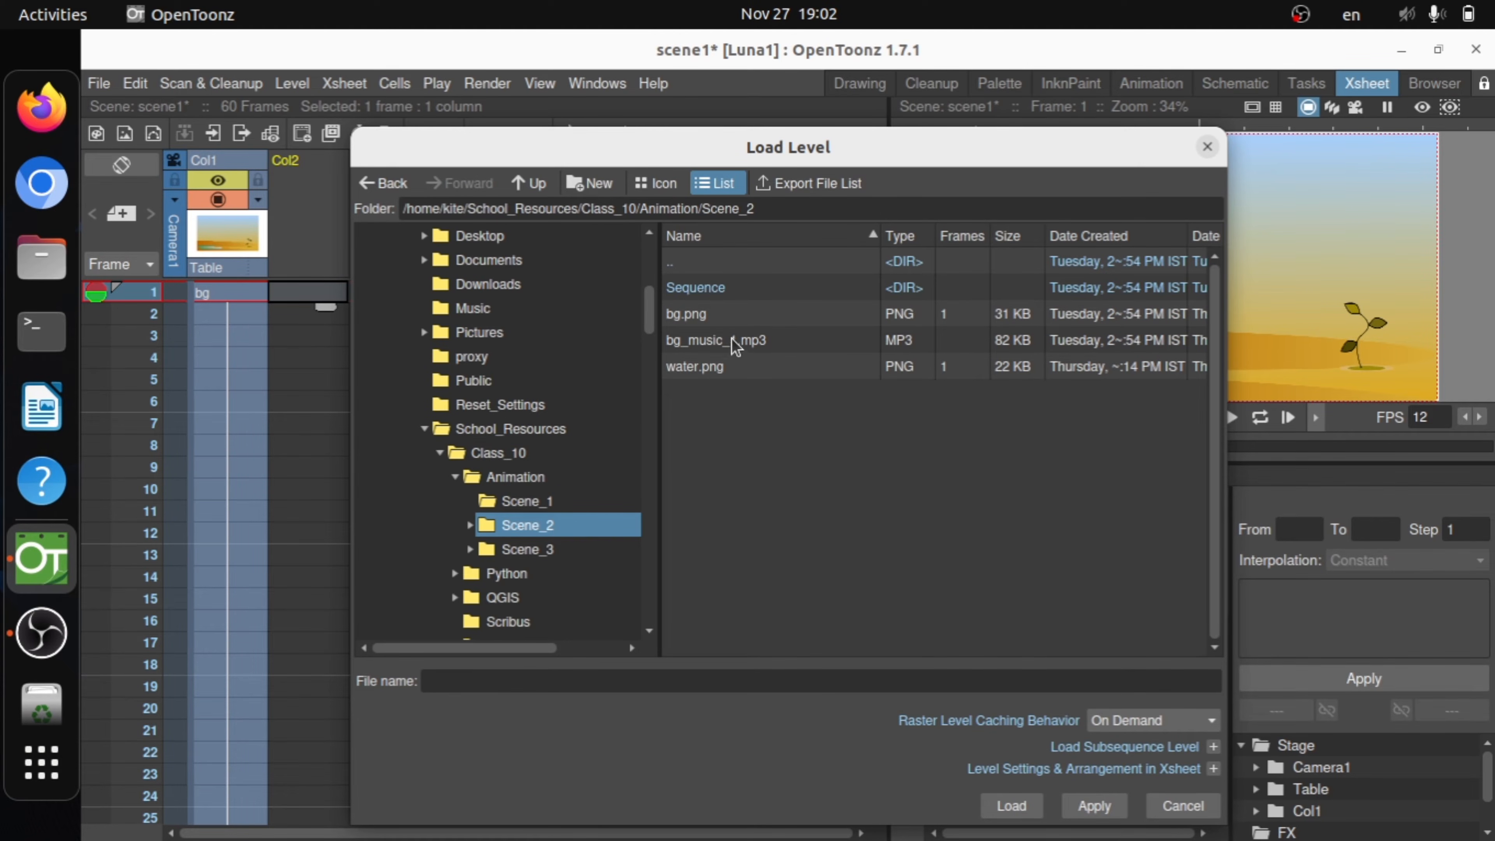
- Load water.png into Col2 from its original location instead of importing it into the project
click(700, 365)
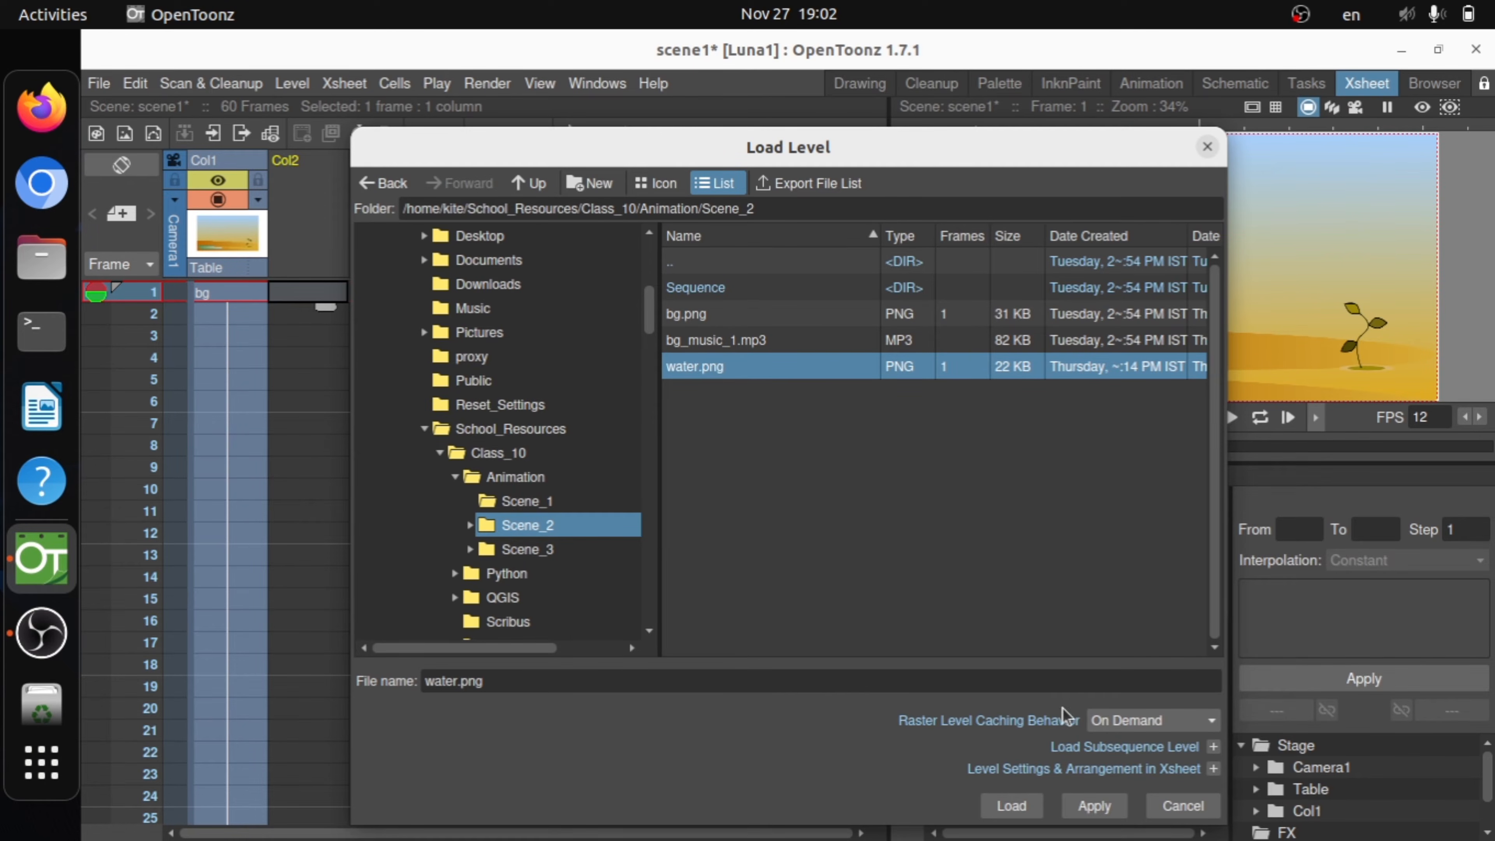
click(1010, 806)
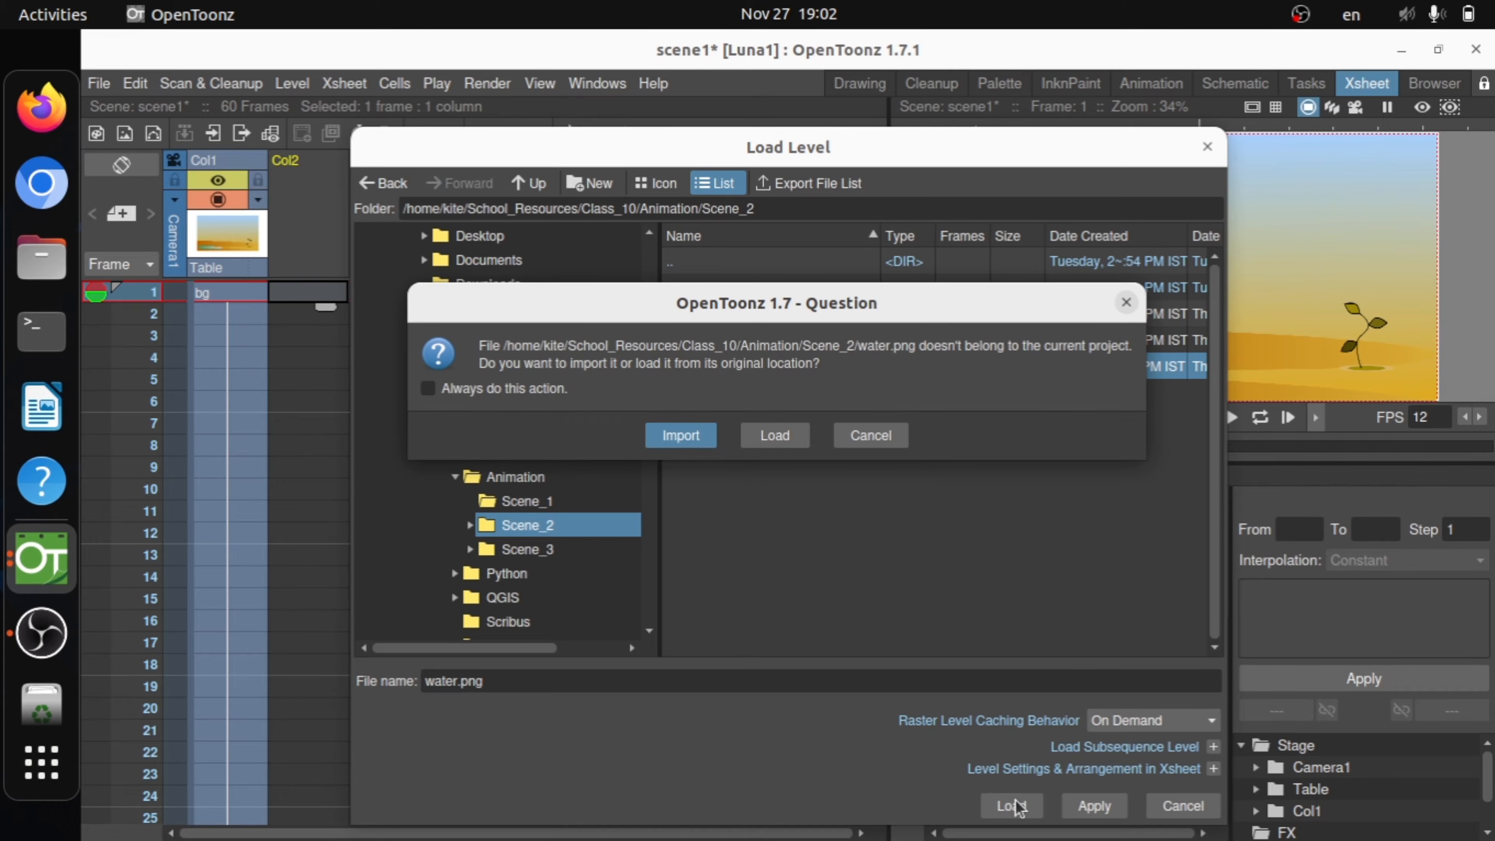
click(782, 441)
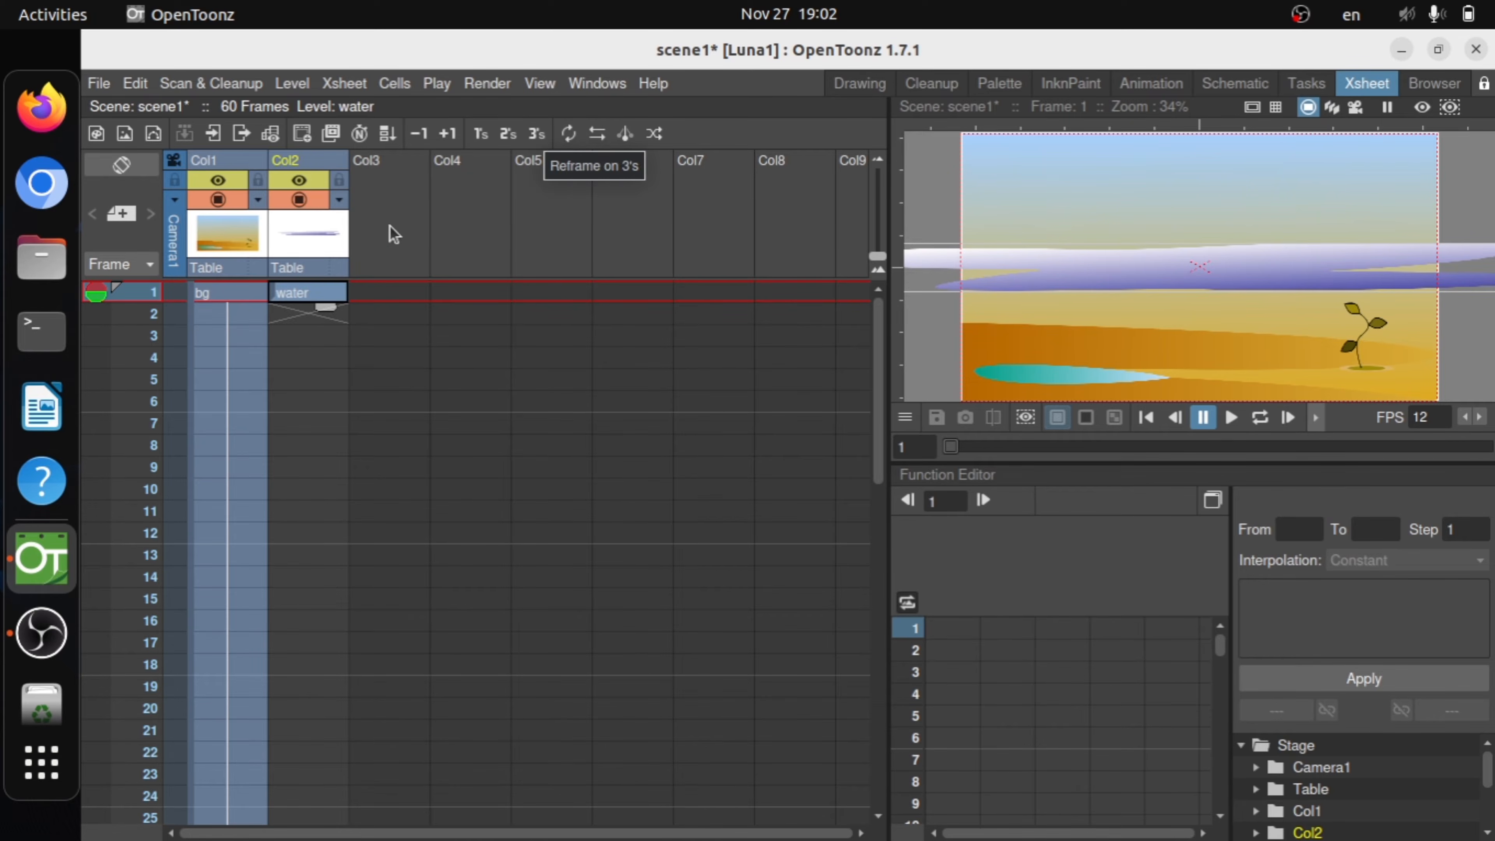
- Repeat the water cell in Col2 up to frame 60
click(322, 298)
click(567, 135)
double_click(891, 314)
text(60)
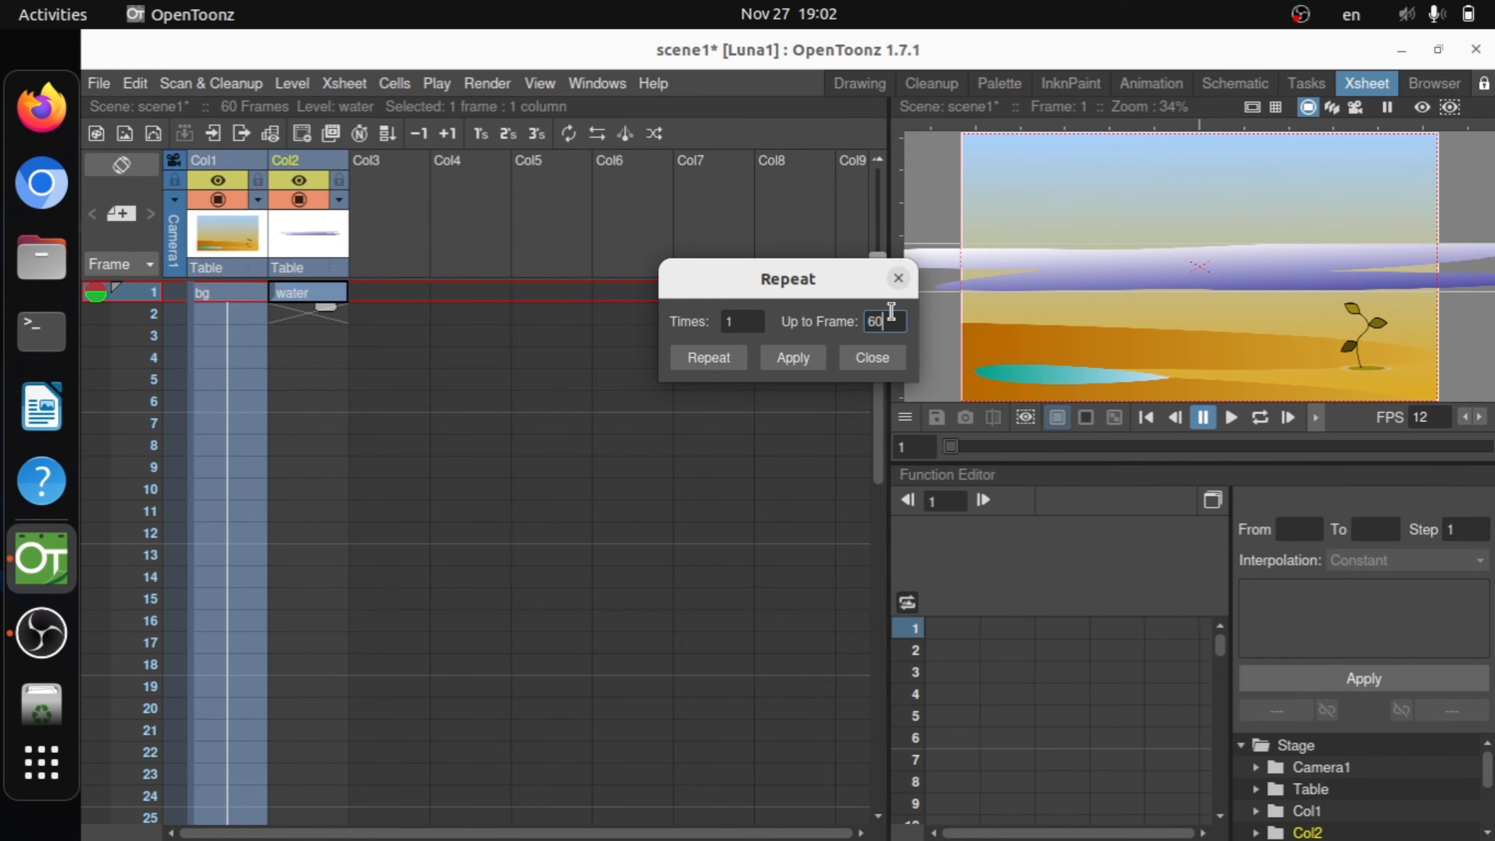
click(702, 358)
scroll(442, 398, down, 10)
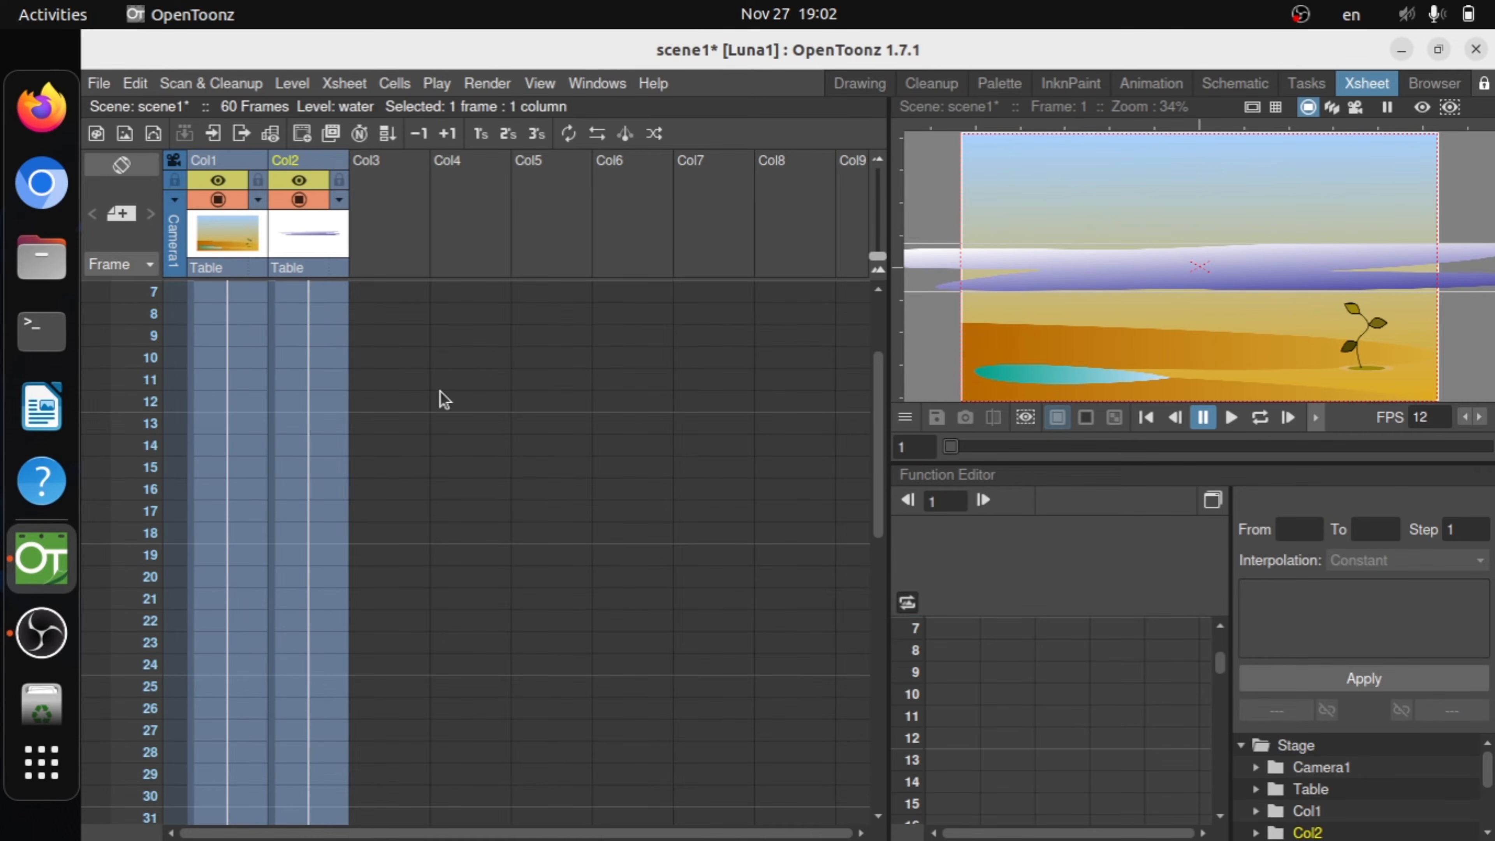
scroll(448, 399, down, 2)
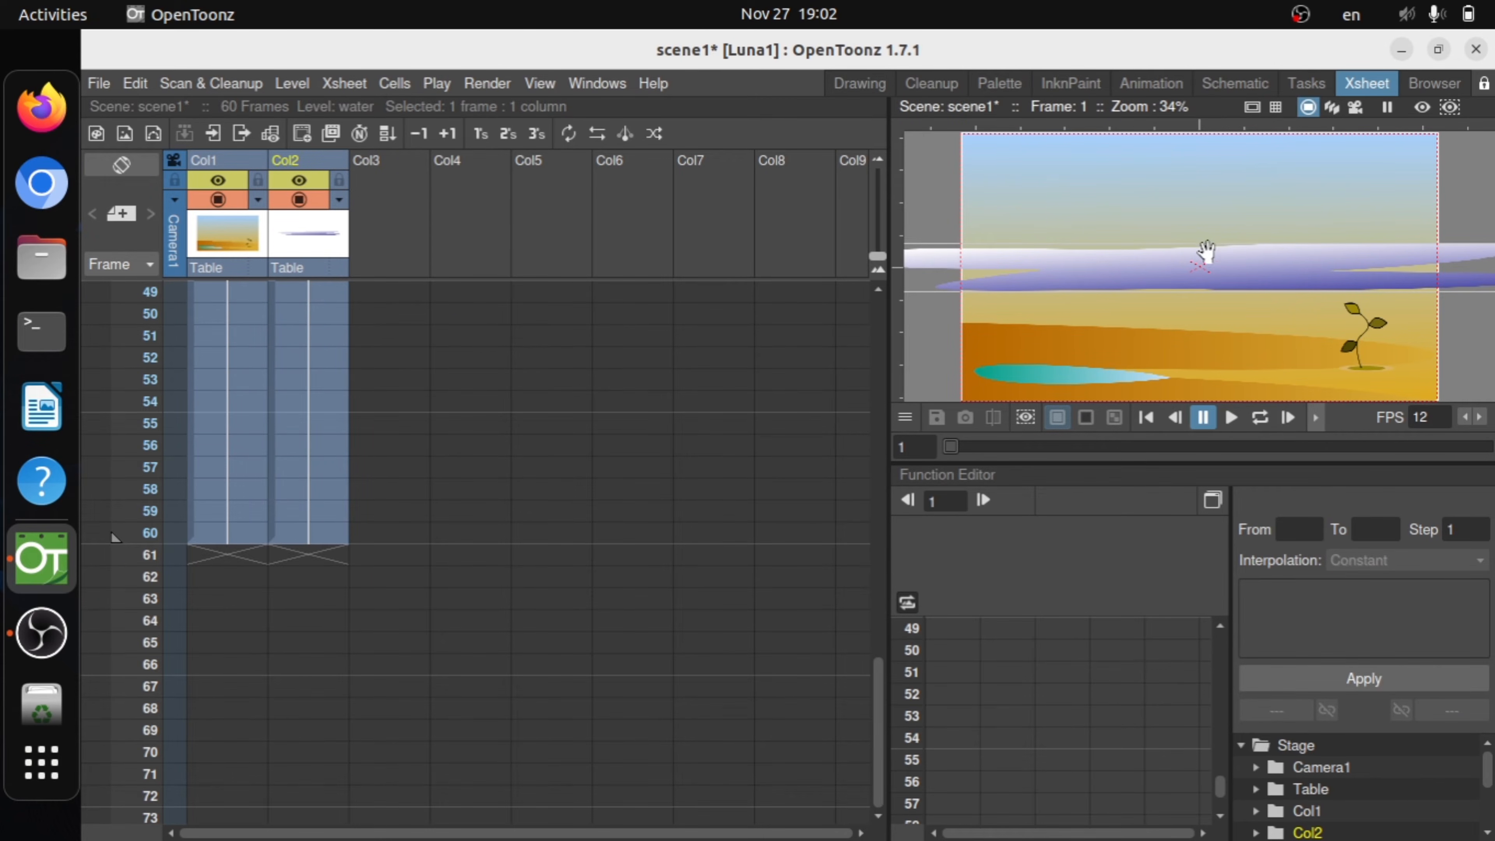
scroll(733, 444, up, 12)
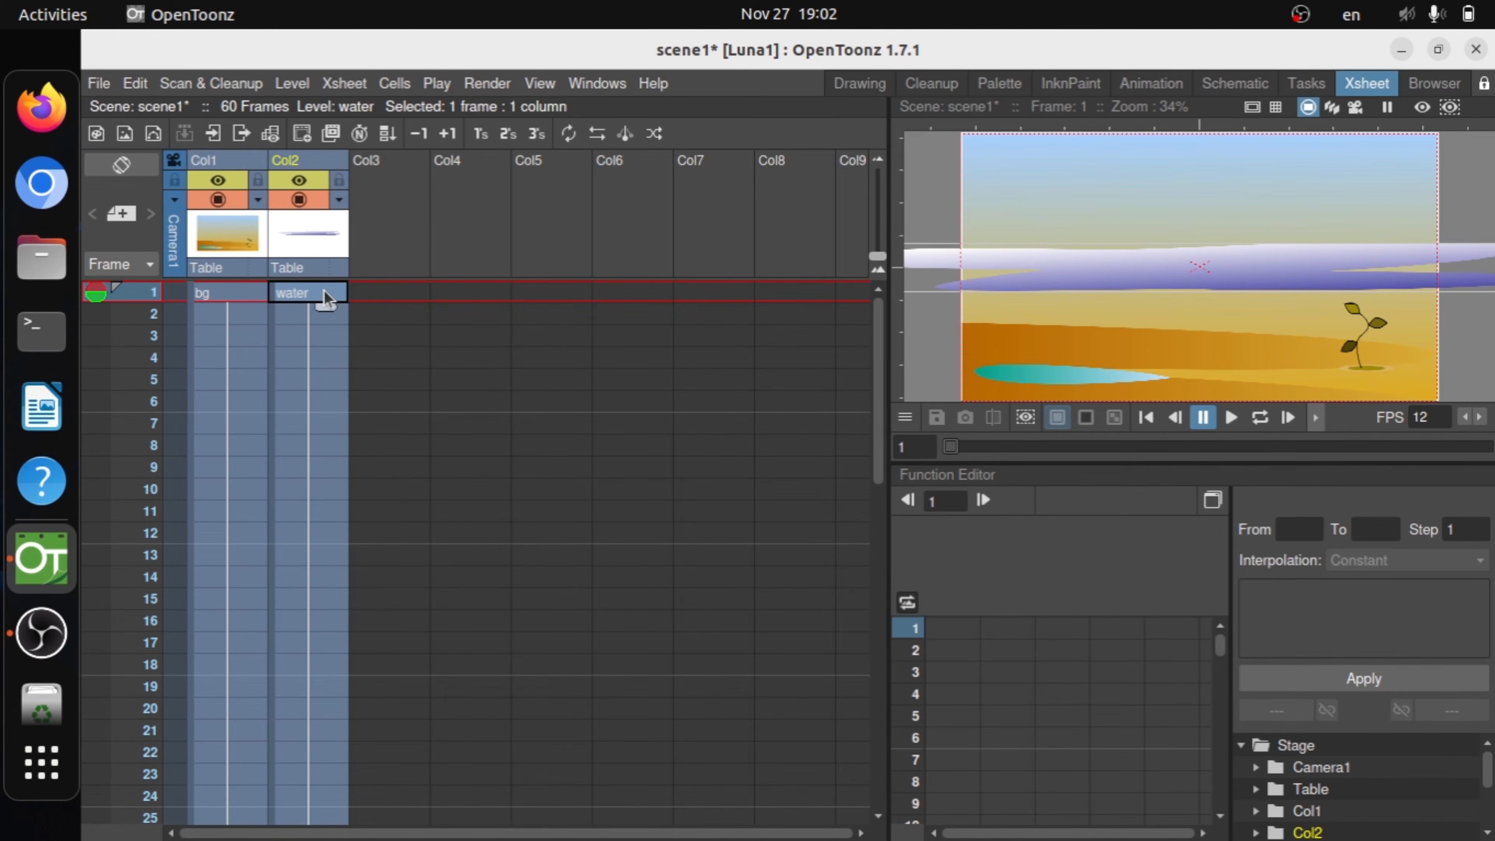
- In the Animation workspace, scale the water image in Col2 down to about 39 % globally at frame 1
click(1125, 82)
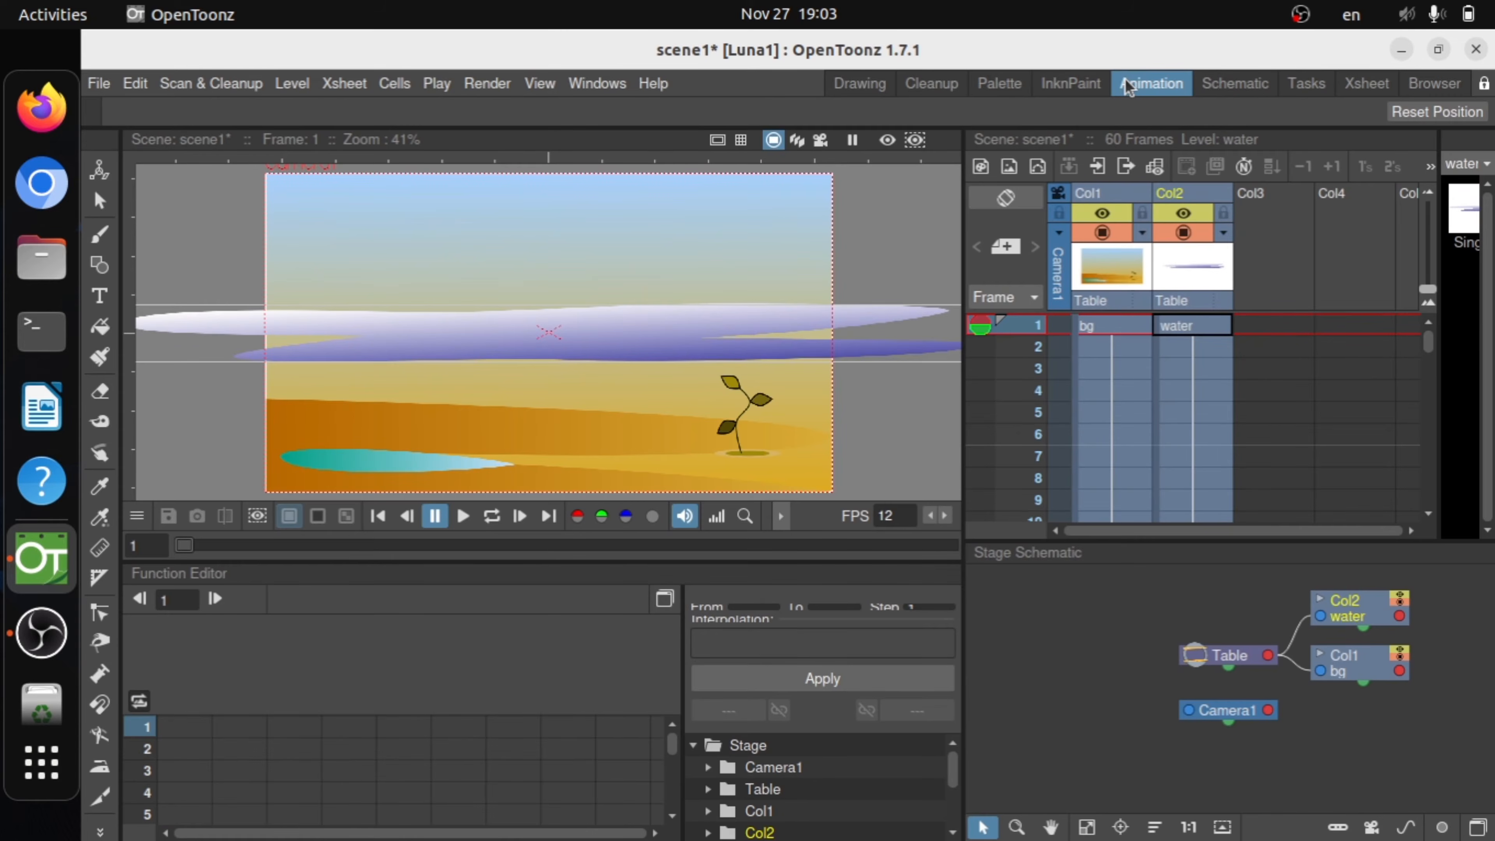
click(102, 176)
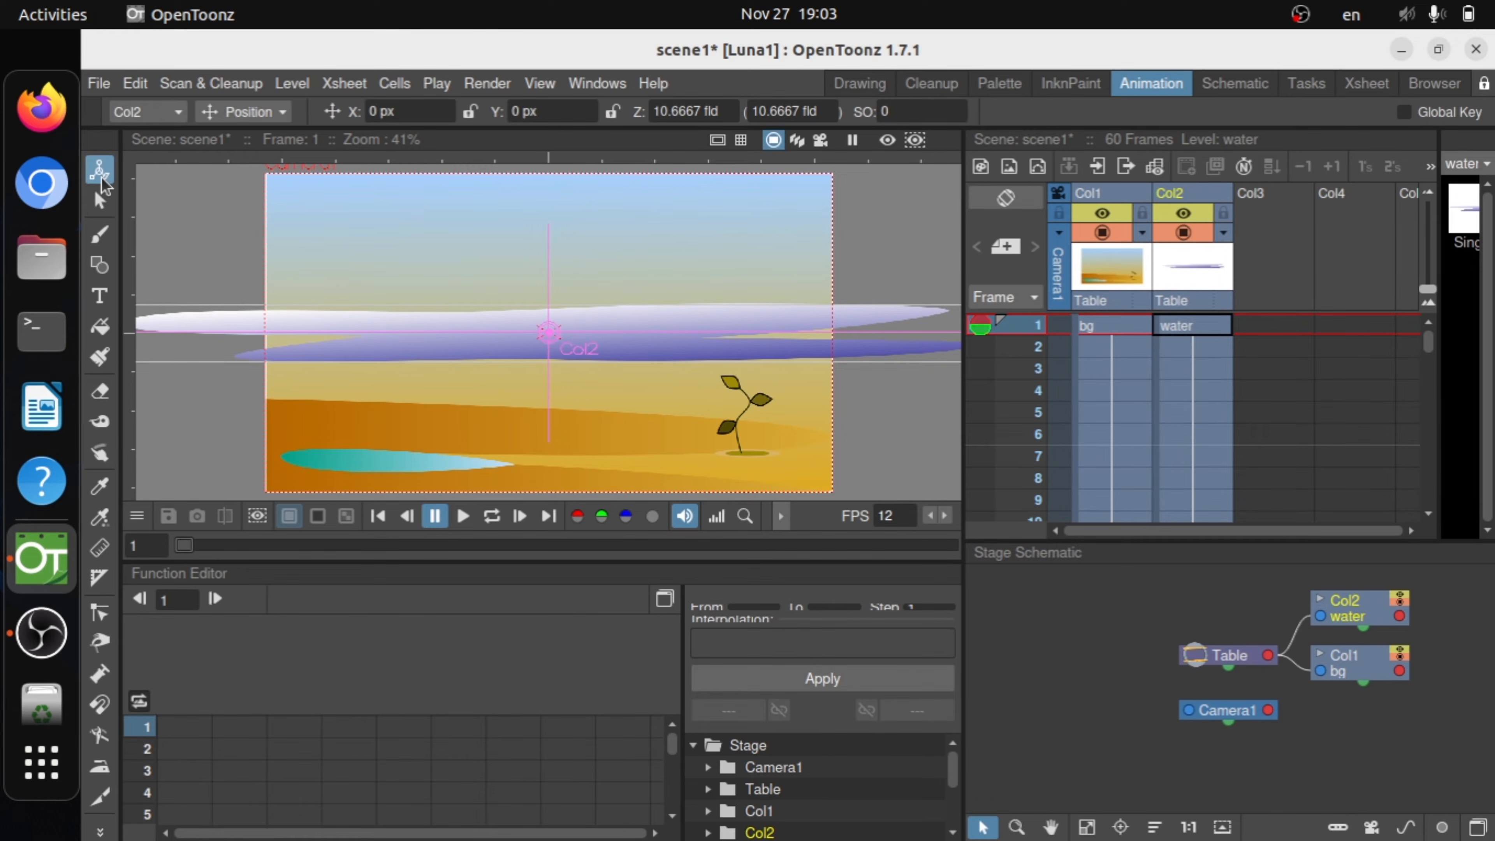
click(260, 116)
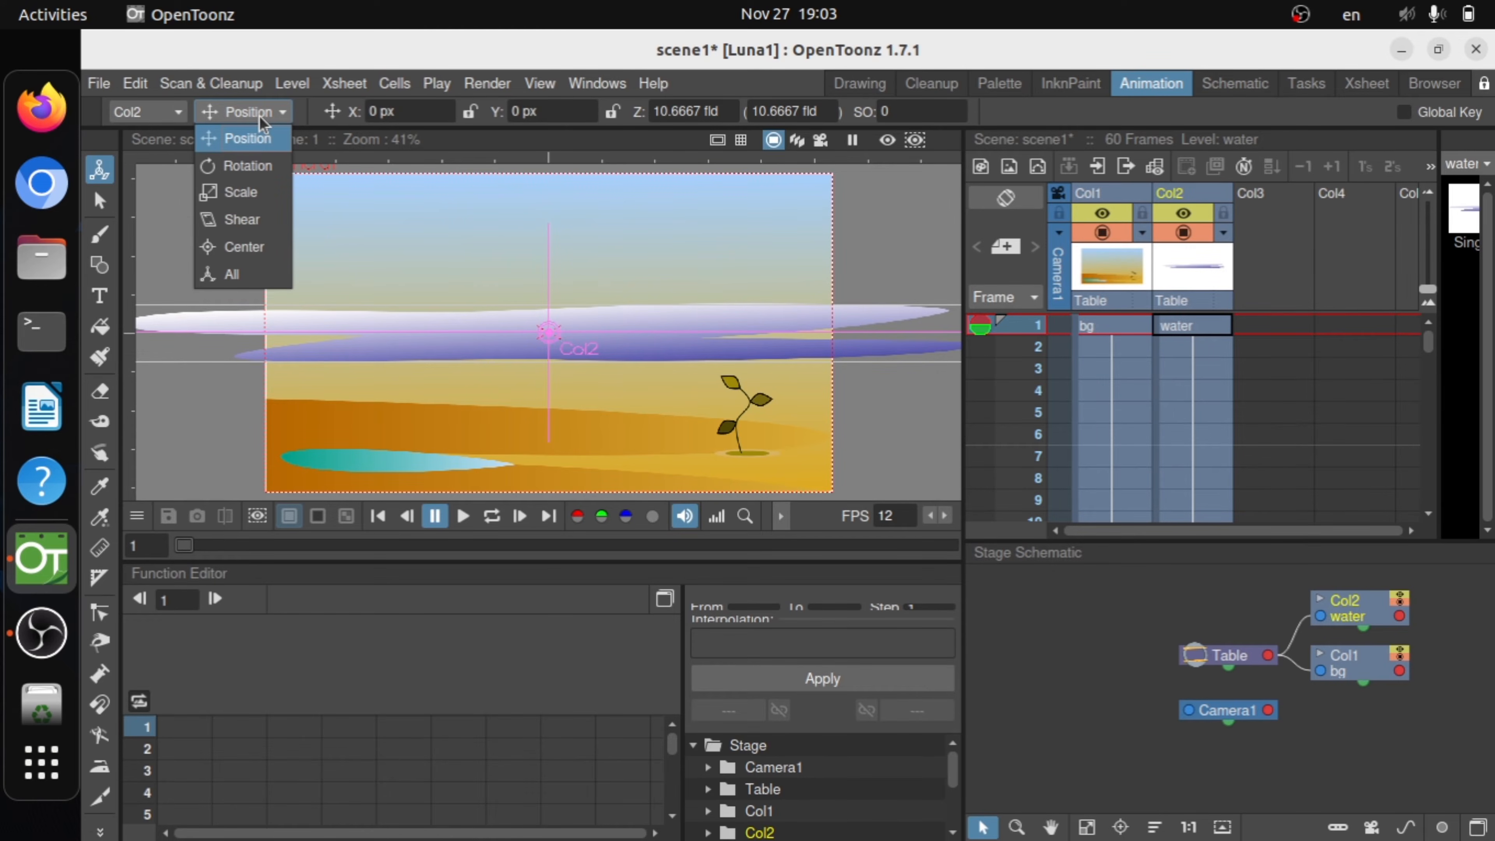
click(244, 191)
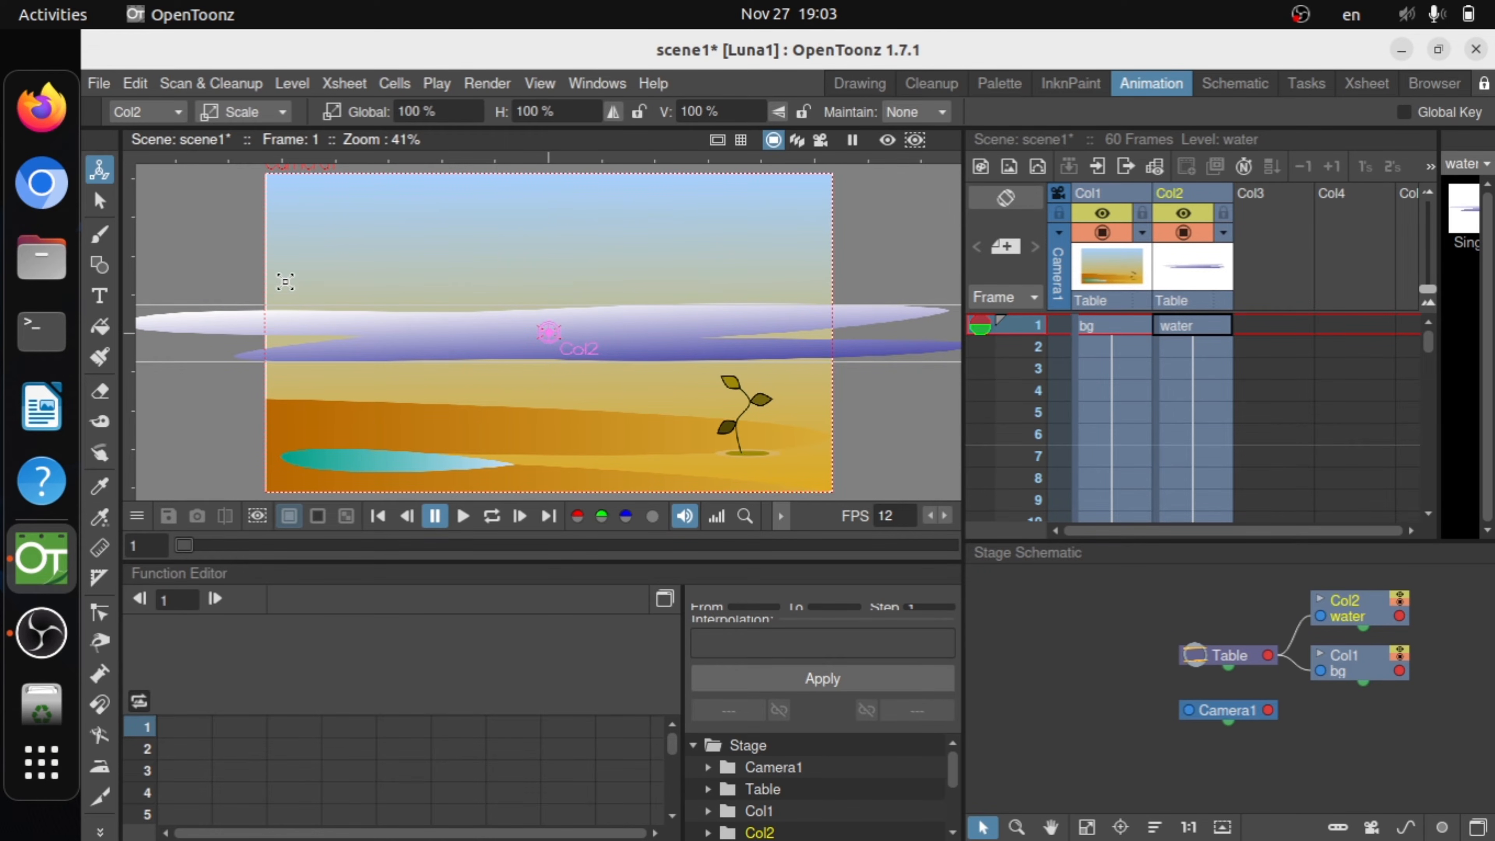
drag(281, 408, 466, 401)
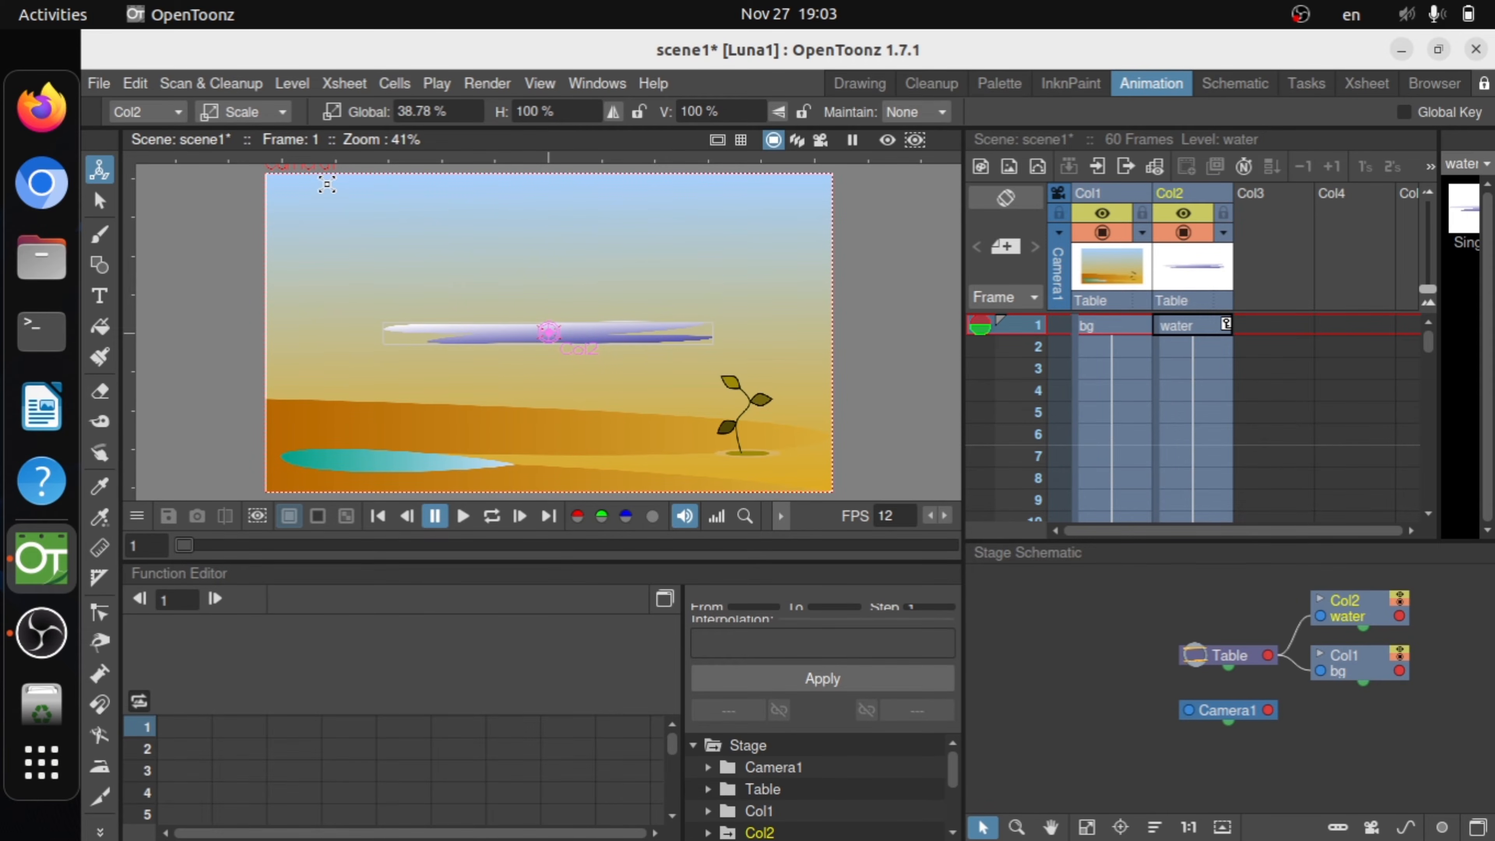
- Move the water image over the pond in the background, to about X -276 px and Y -281 px
click(269, 113)
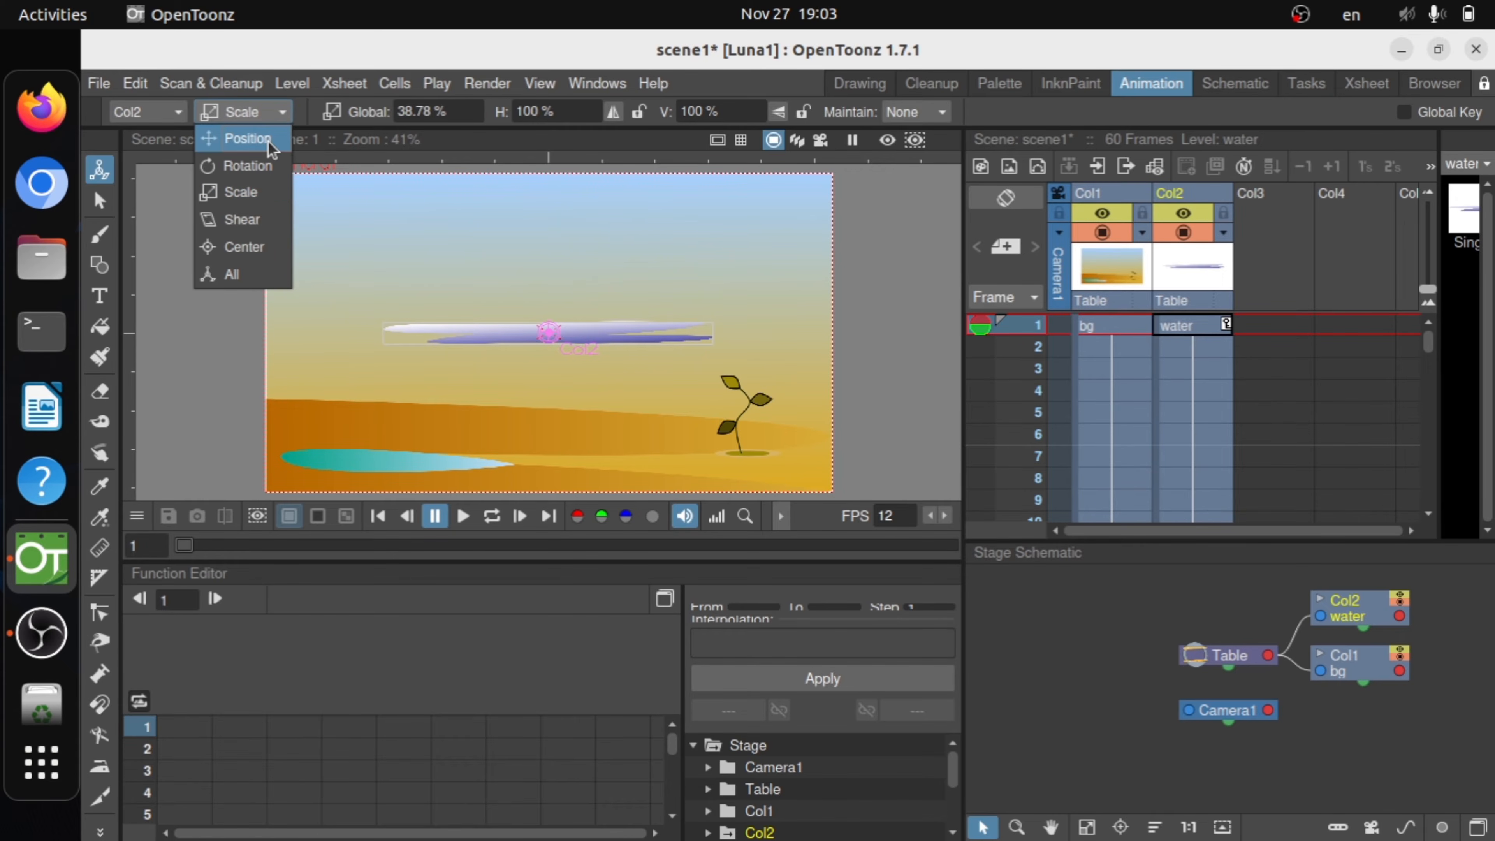
click(268, 142)
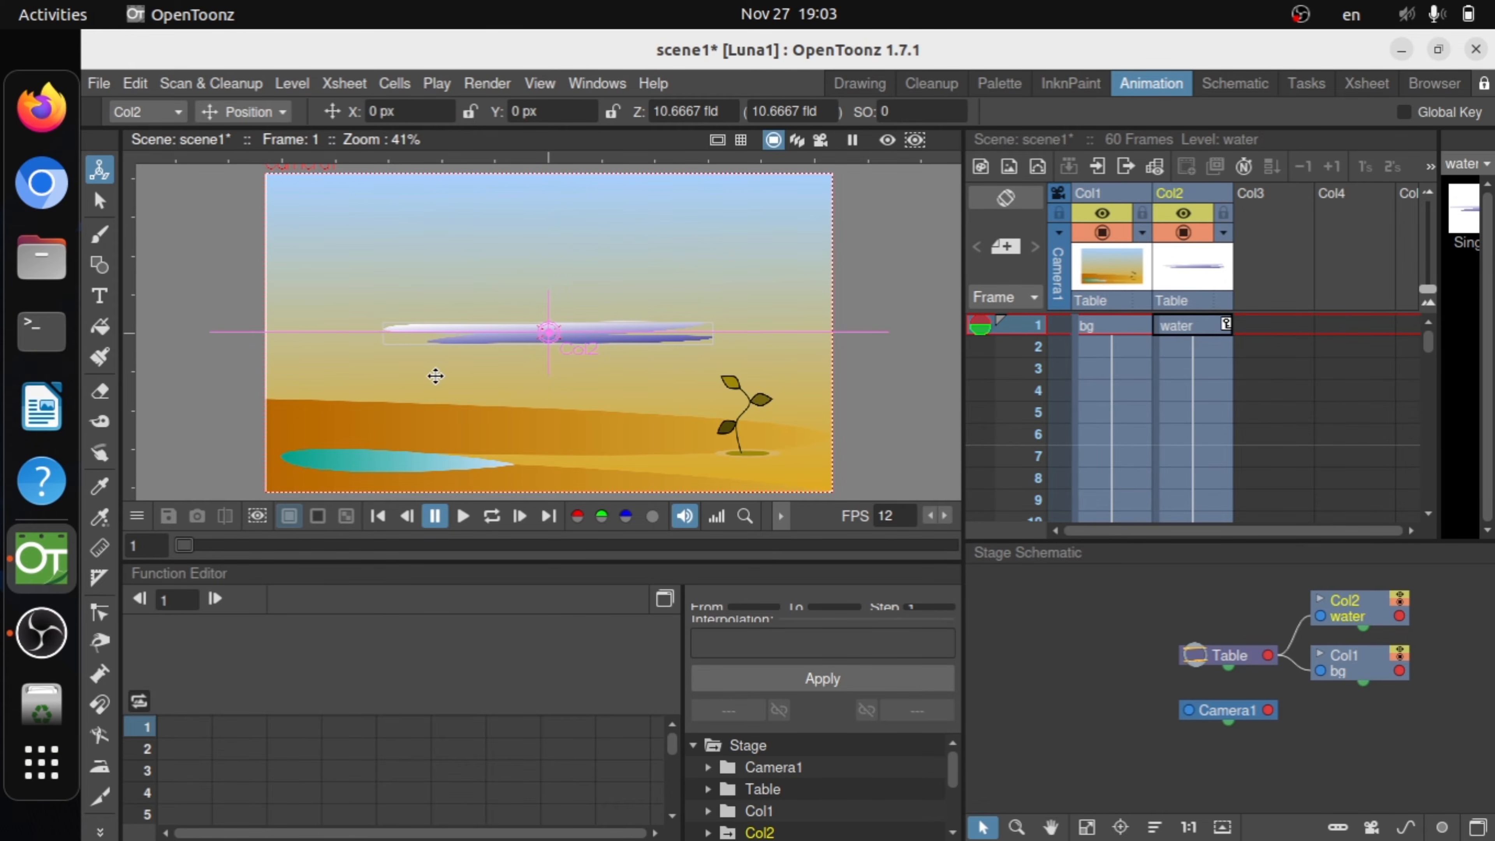
drag(624, 398, 505, 522)
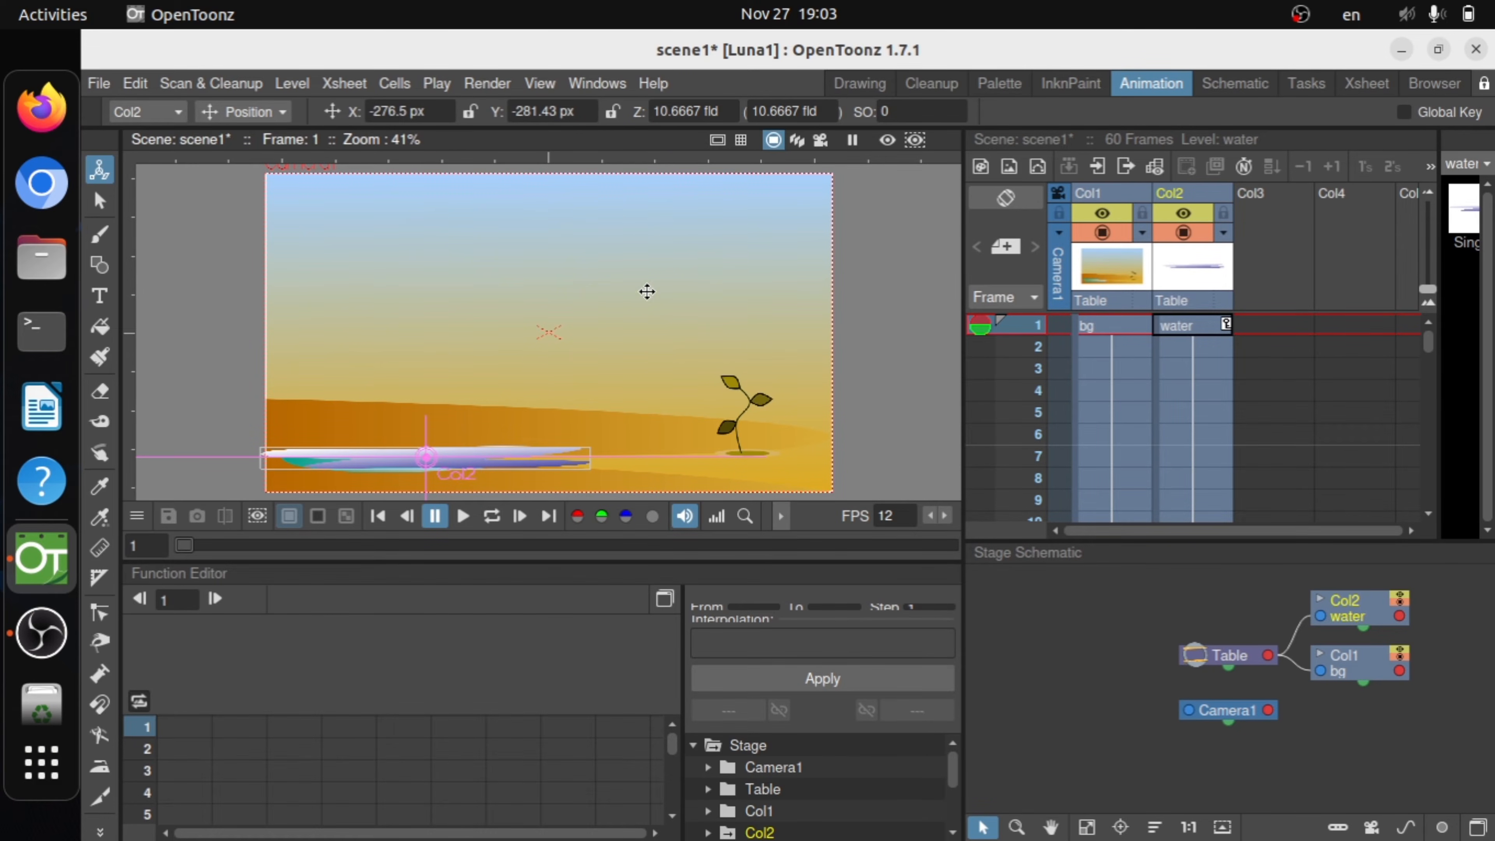
- Return to the Xsheet workspace, open the Load Level dialog for frame 1 of Col3 and browse to Scene_3/Dog_image
click(1364, 83)
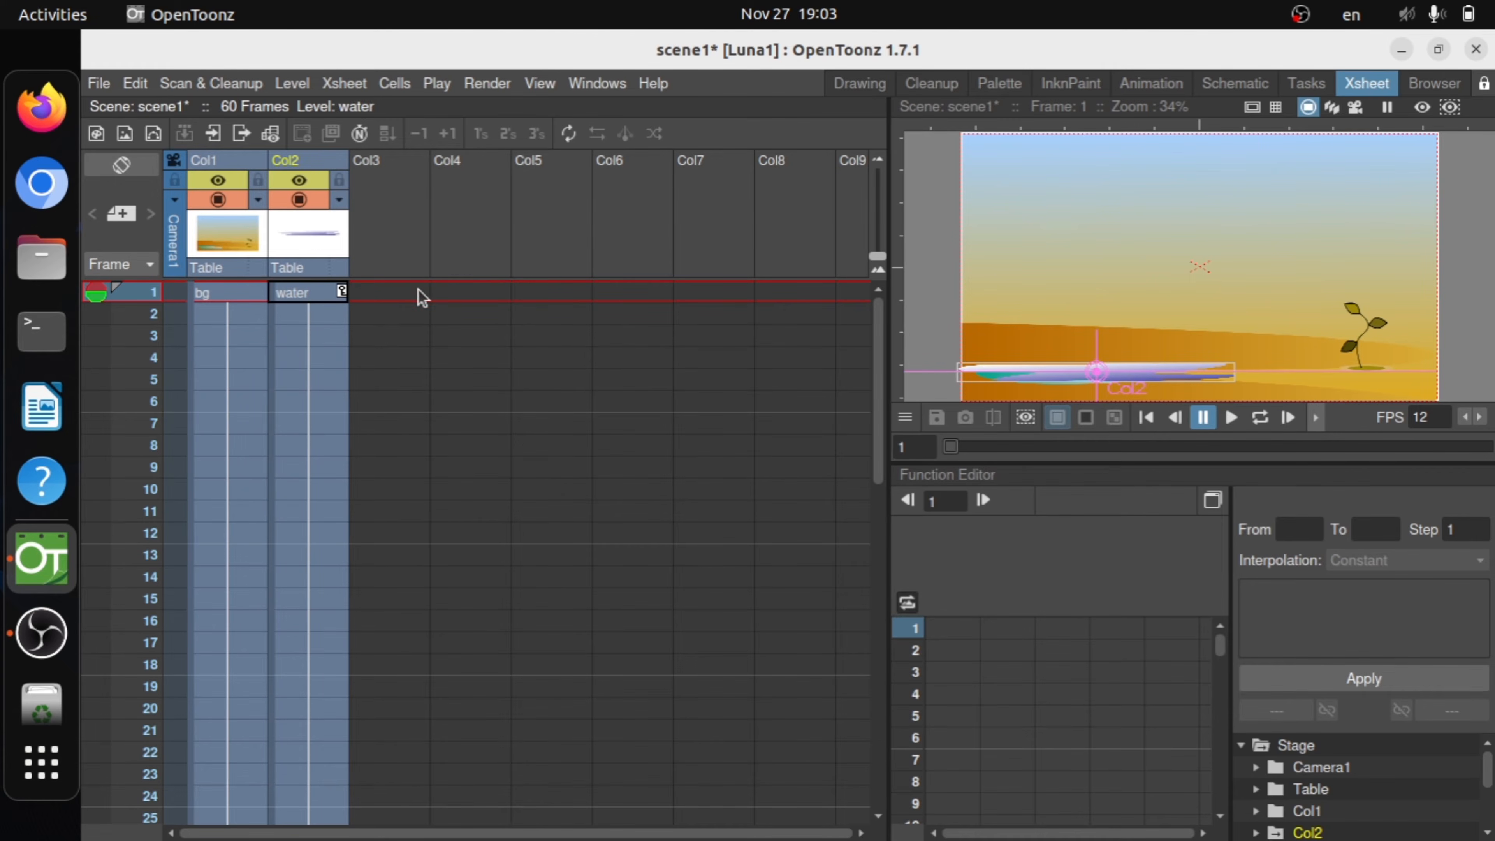
click(396, 294)
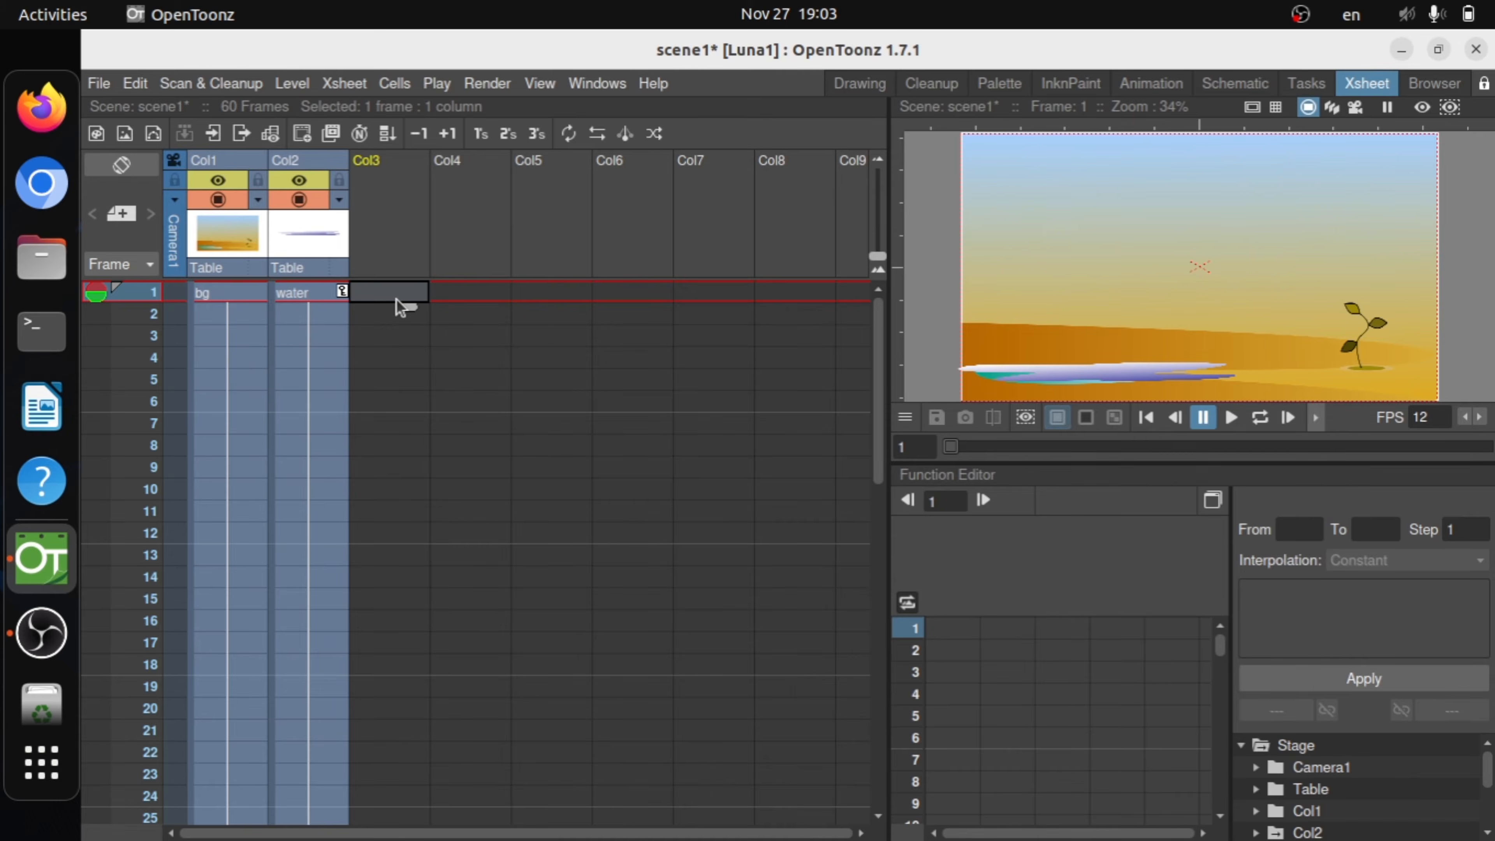
right_click(396, 304)
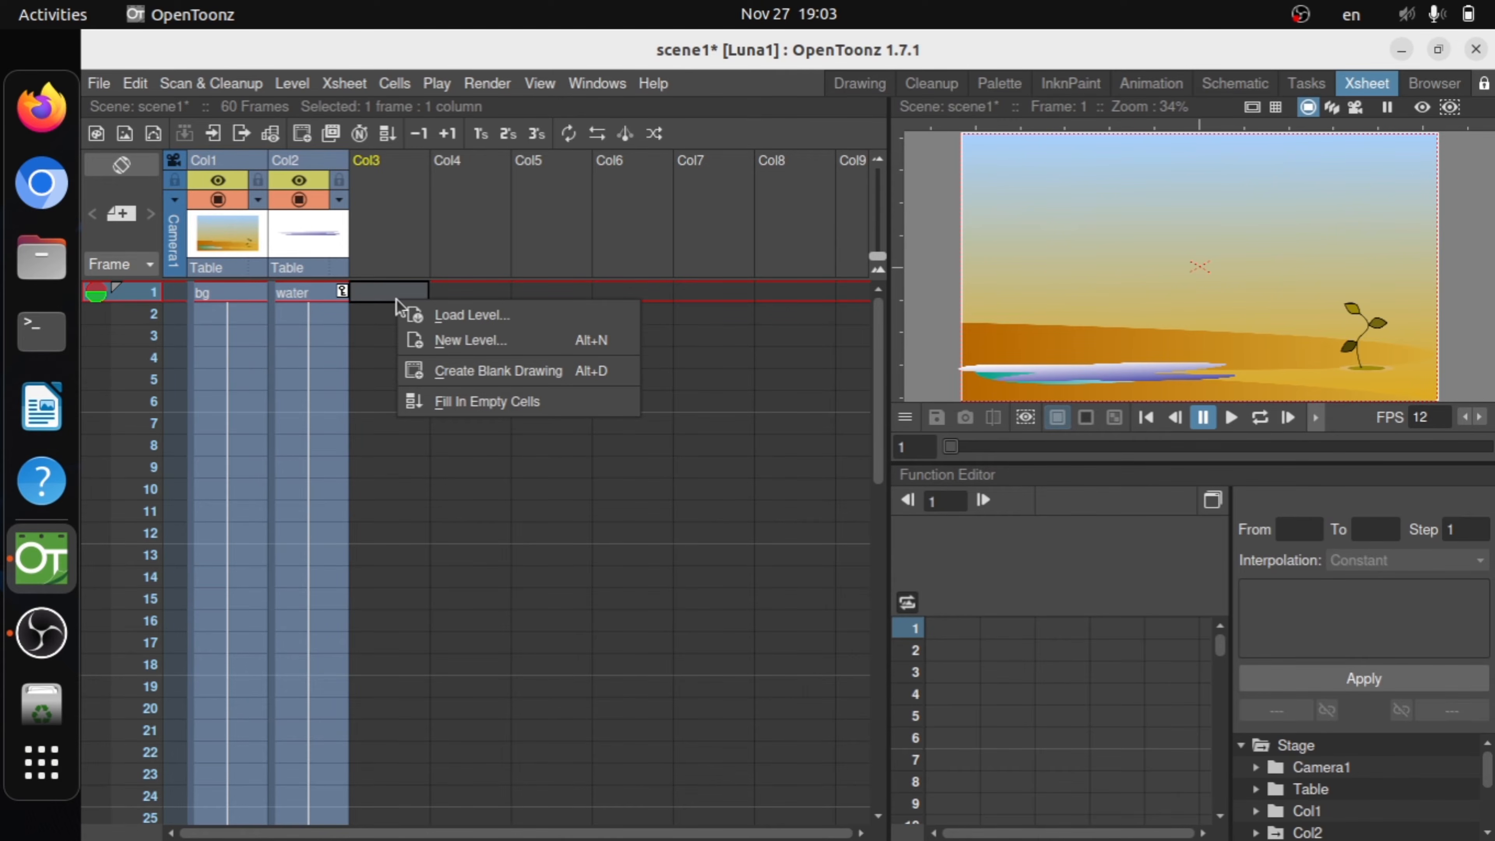
click(445, 316)
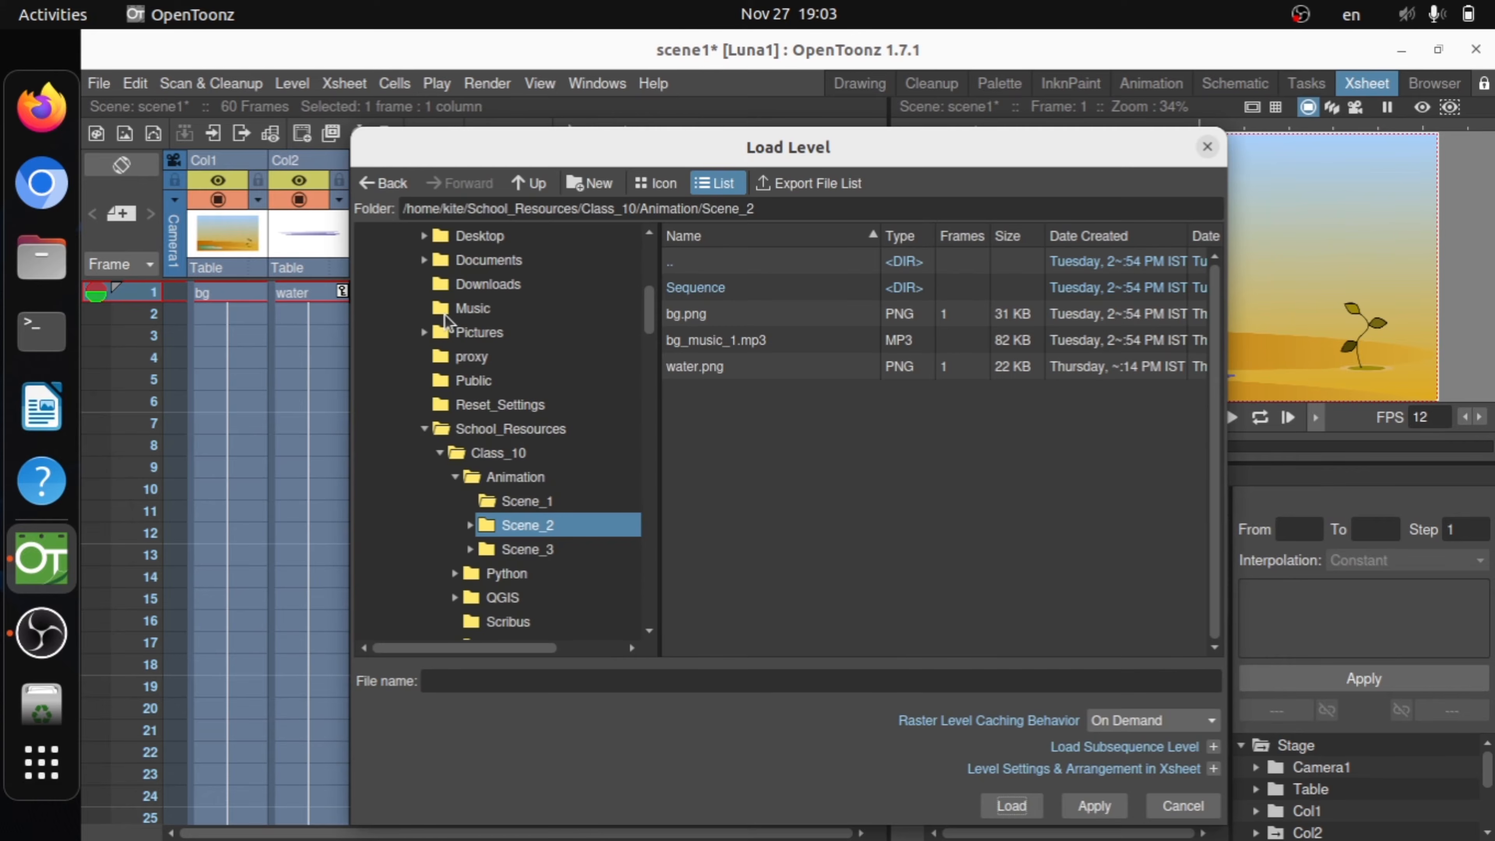
click(496, 554)
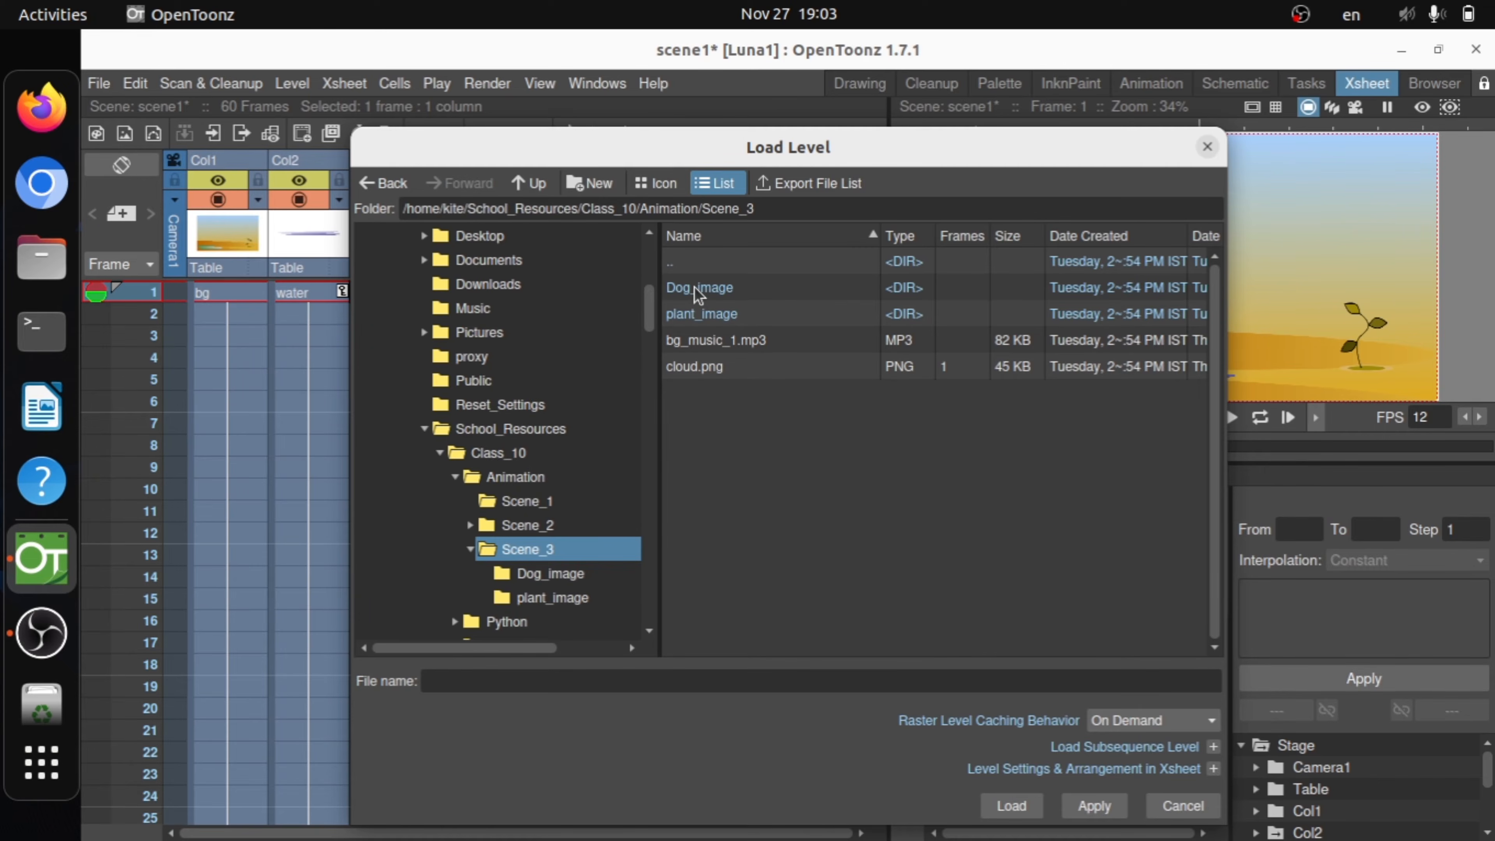
click(552, 573)
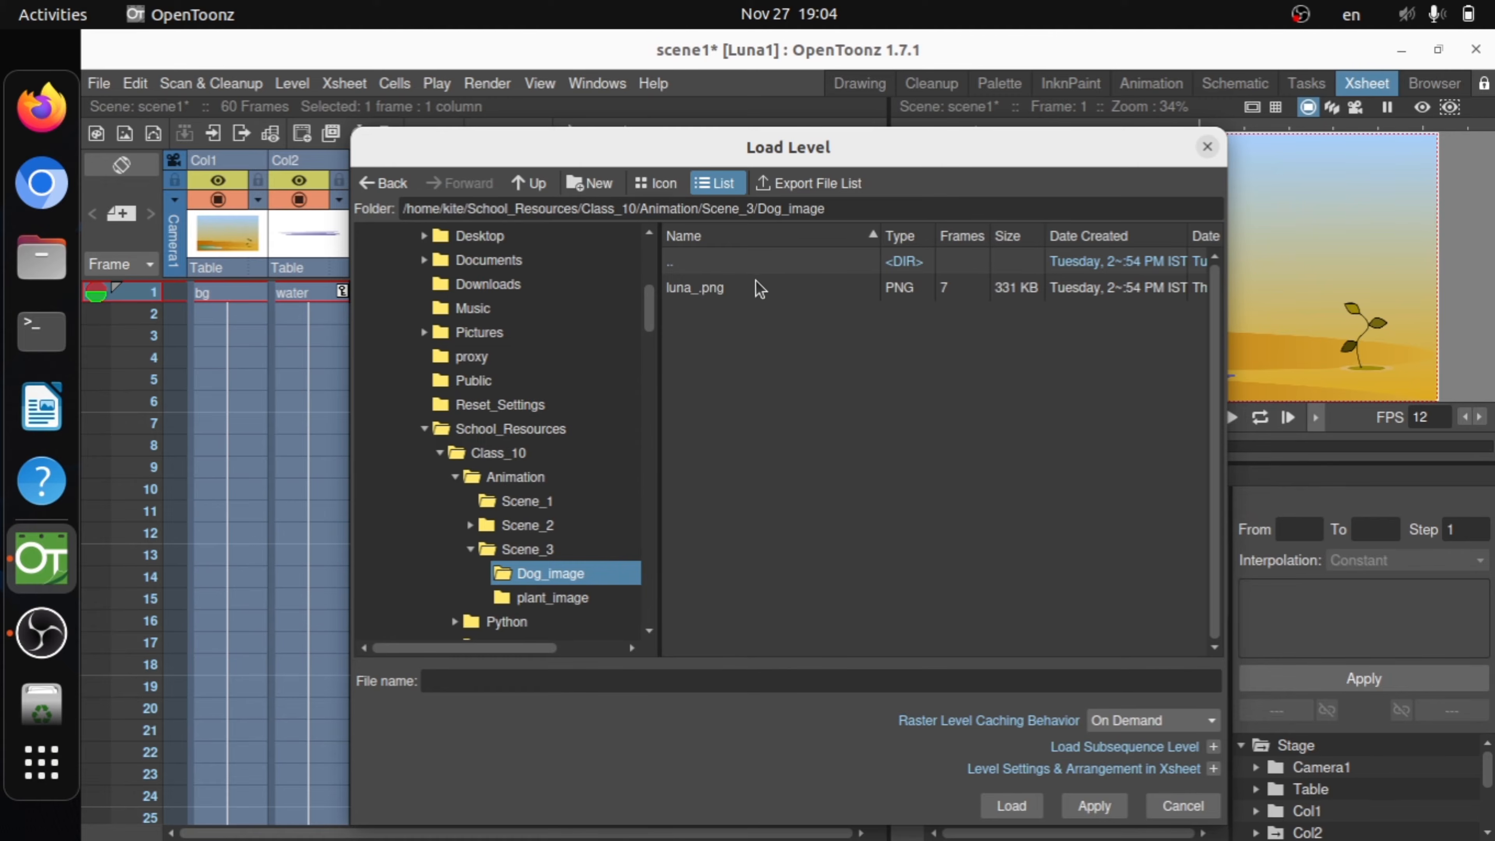
- Load the luna_.png image sequence into Col3 from its original location
click(719, 293)
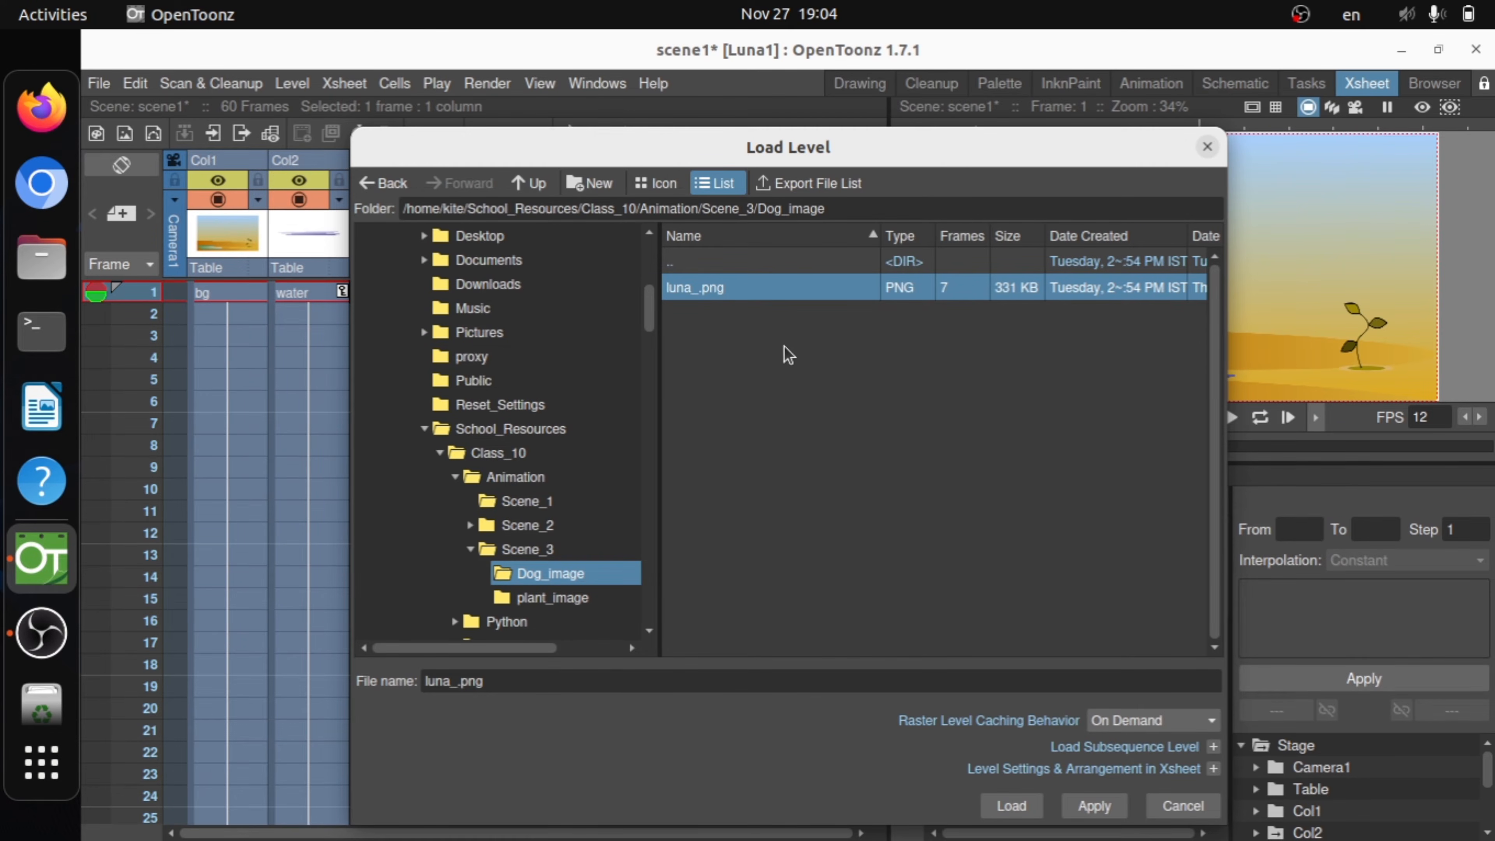
click(1006, 811)
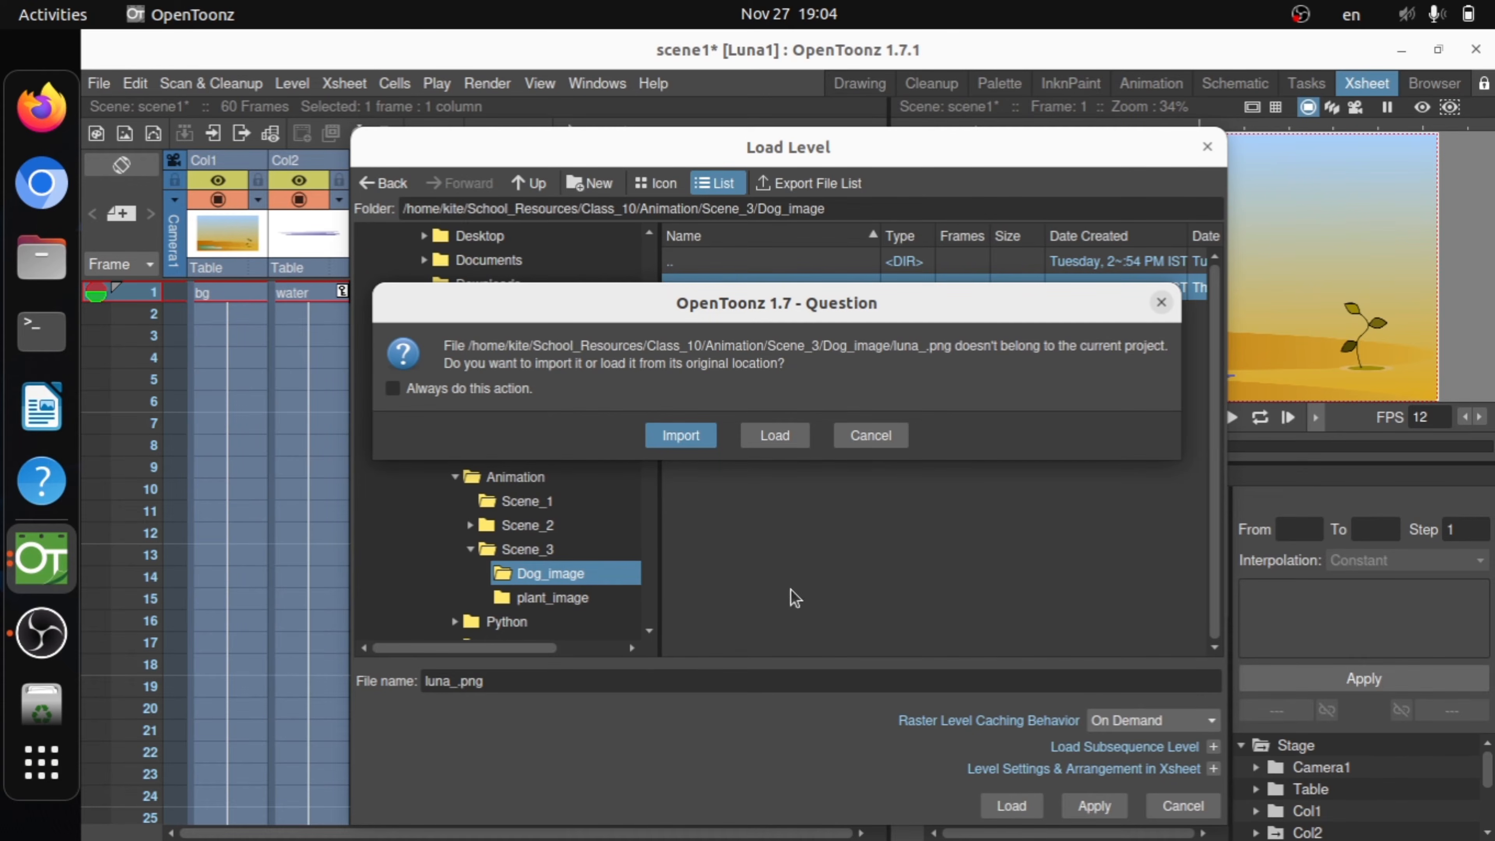
click(776, 436)
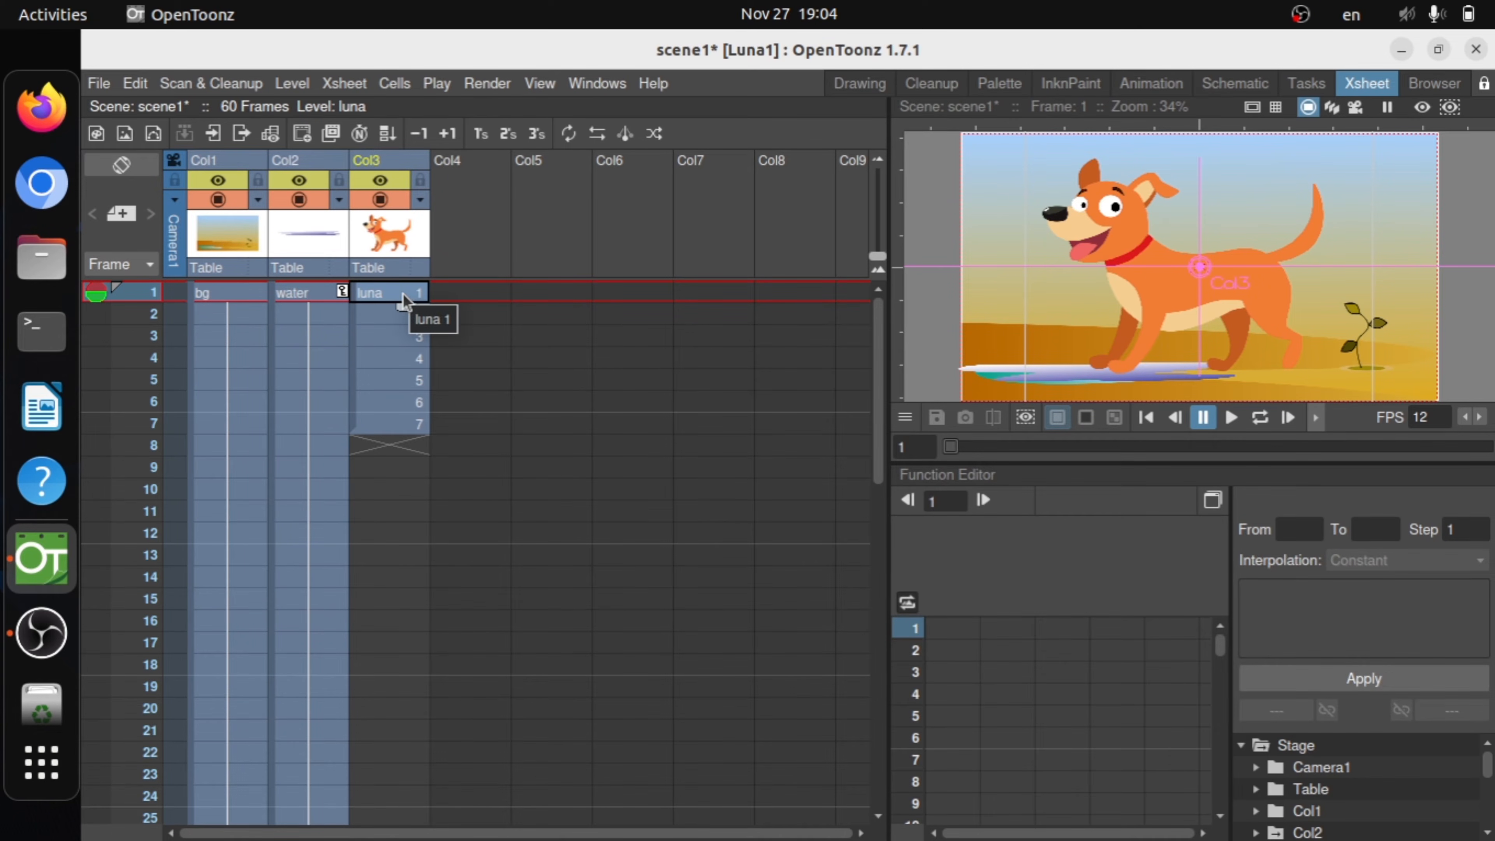
- Repeat the seven luna cells in Col3 up to frame 60
drag(393, 294, 414, 425)
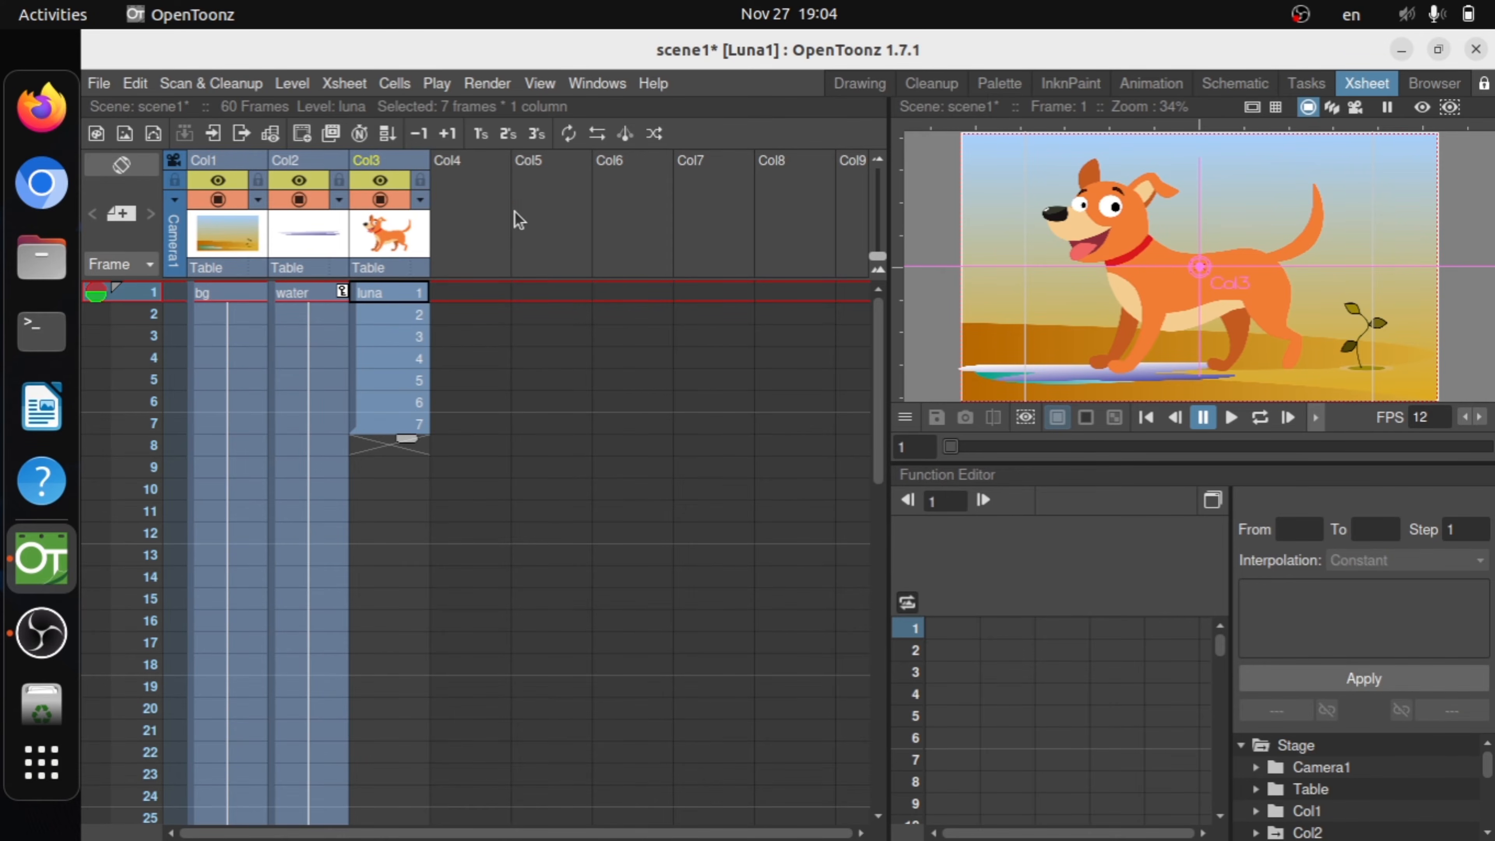
click(568, 138)
double_click(887, 321)
text(60)
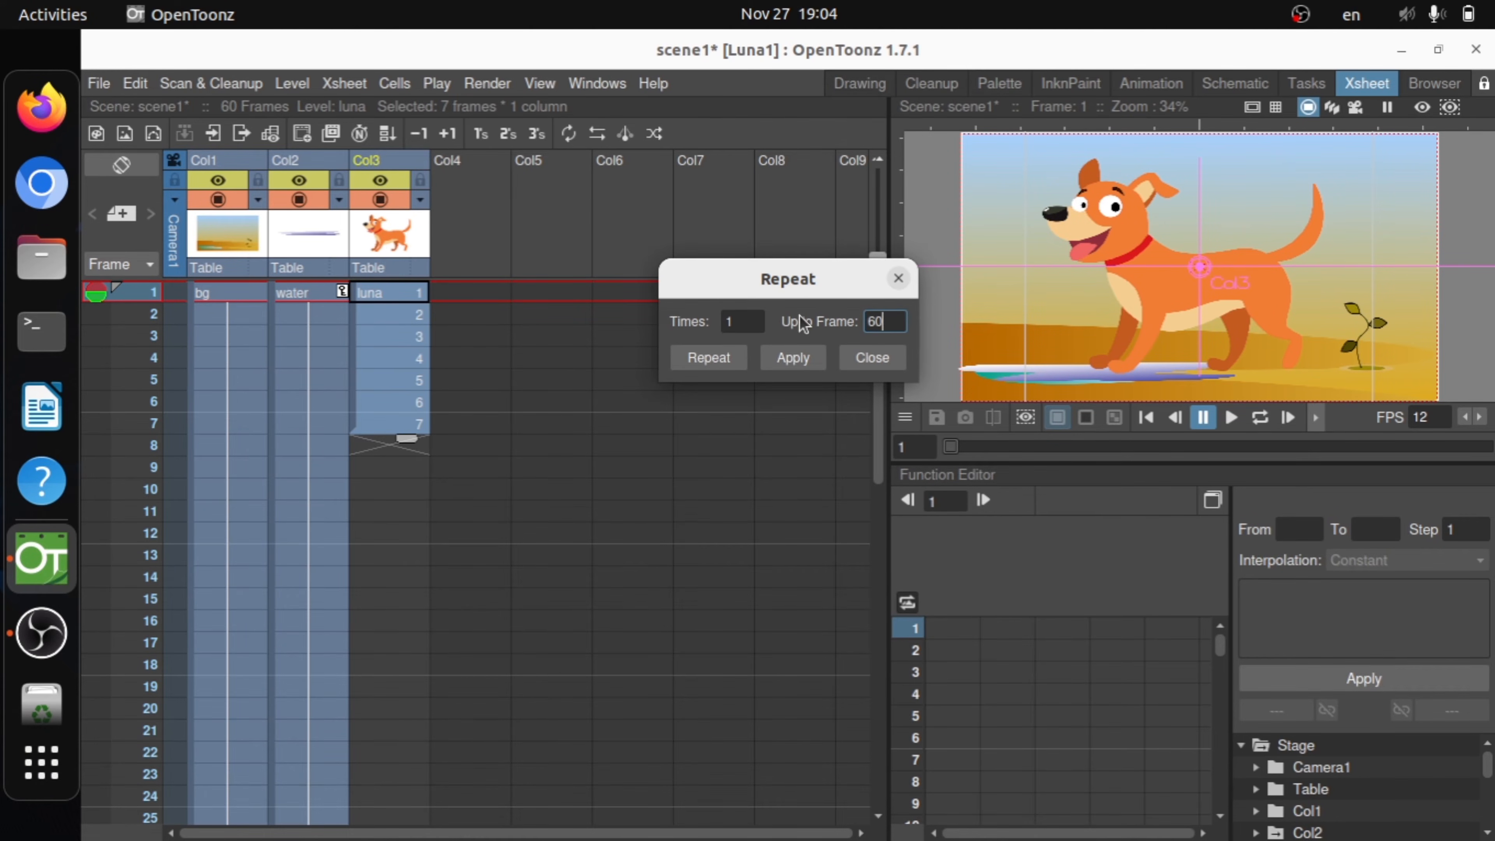
click(710, 358)
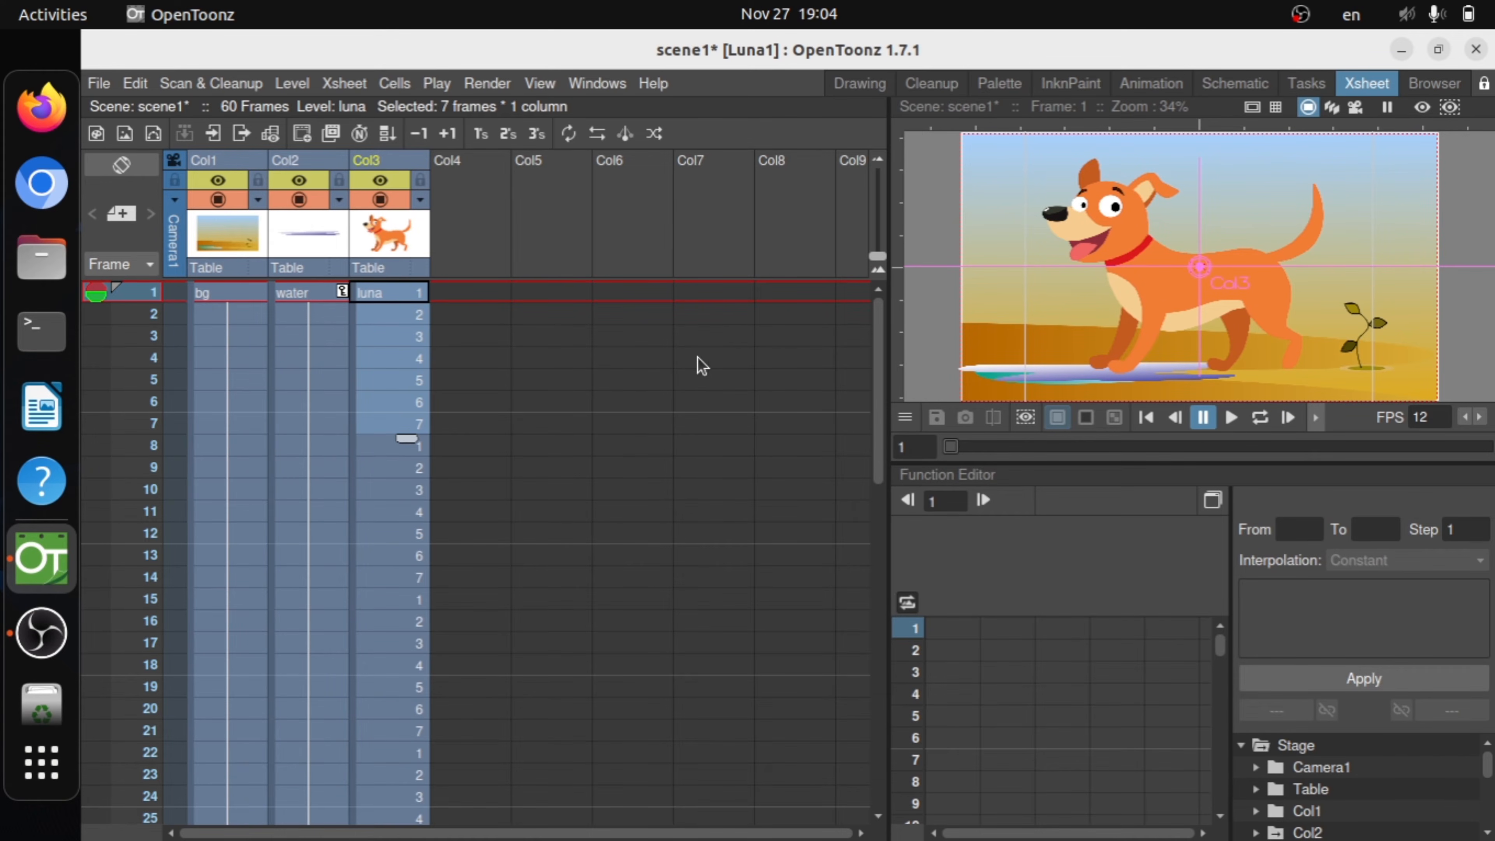
scroll(477, 401, down, 4)
scroll(477, 404, up, 4)
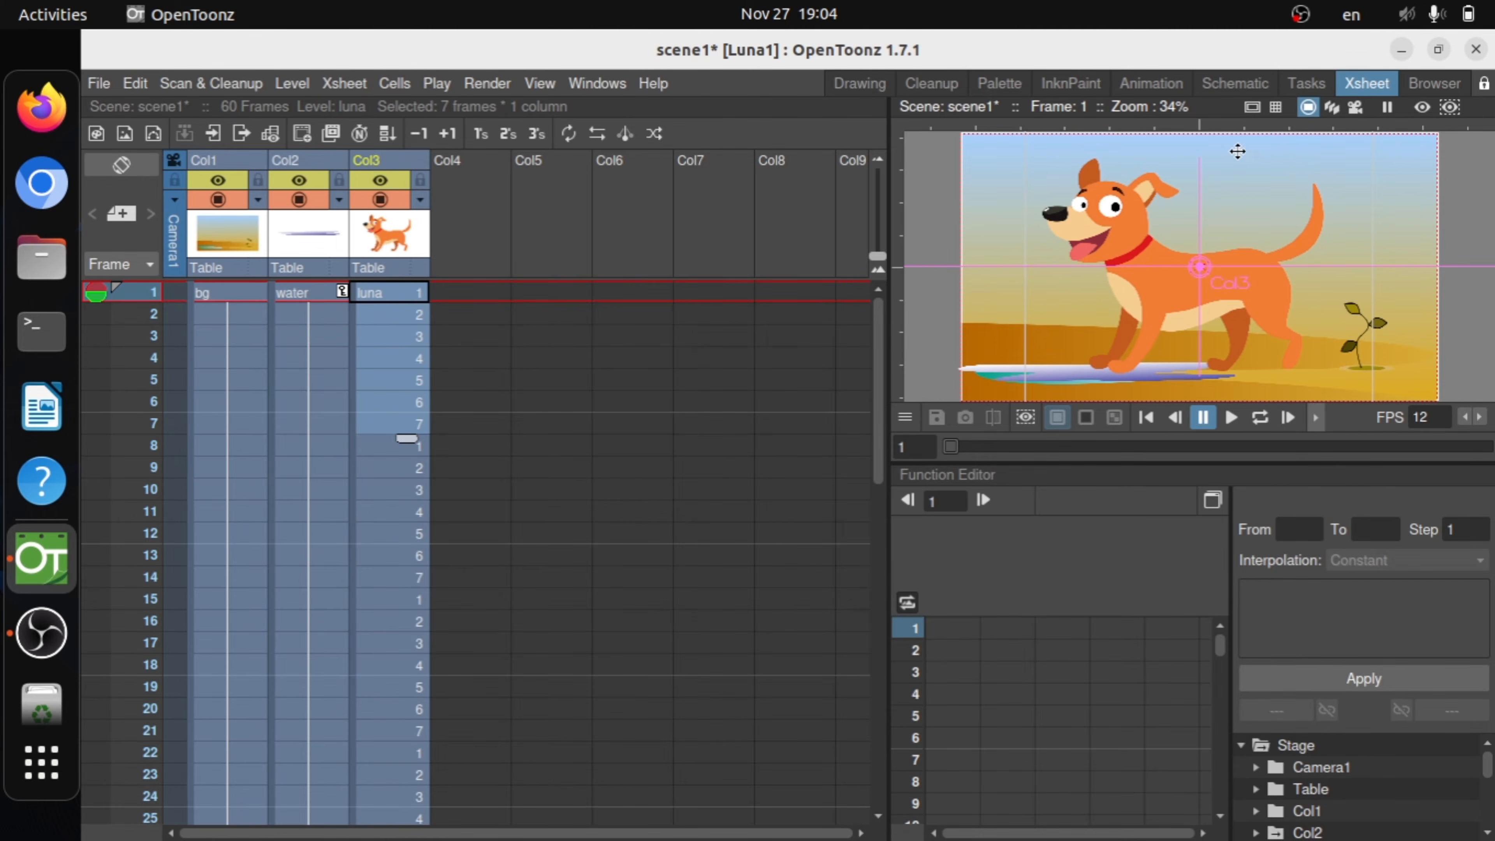
- In the Animation workspace, move the dog at frame 1 of Col3 to about X 116 px, Y -27 px and scale it globally to about 39 %
click(1151, 83)
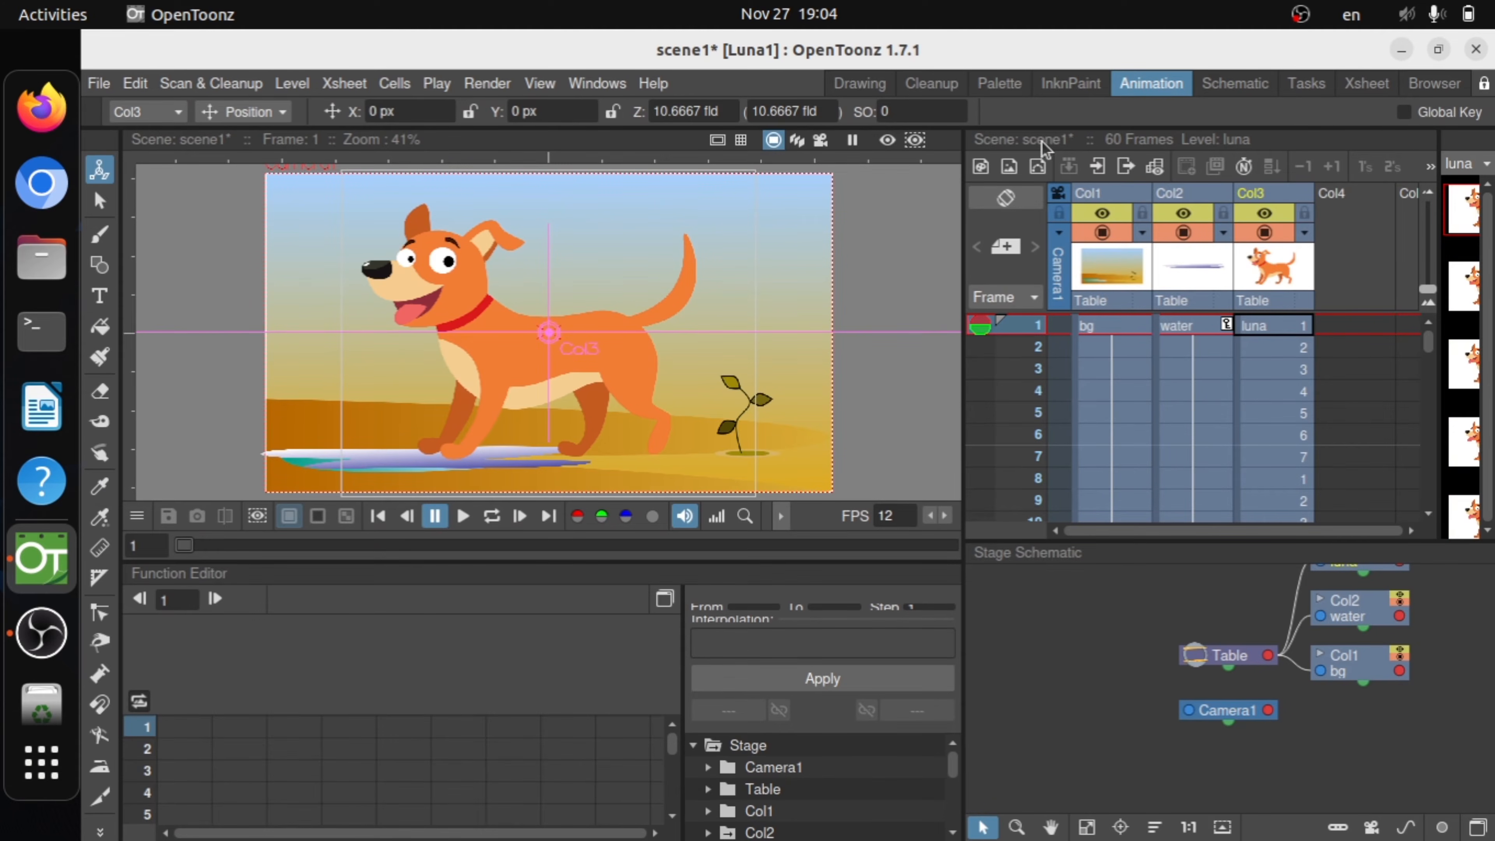
click(1274, 325)
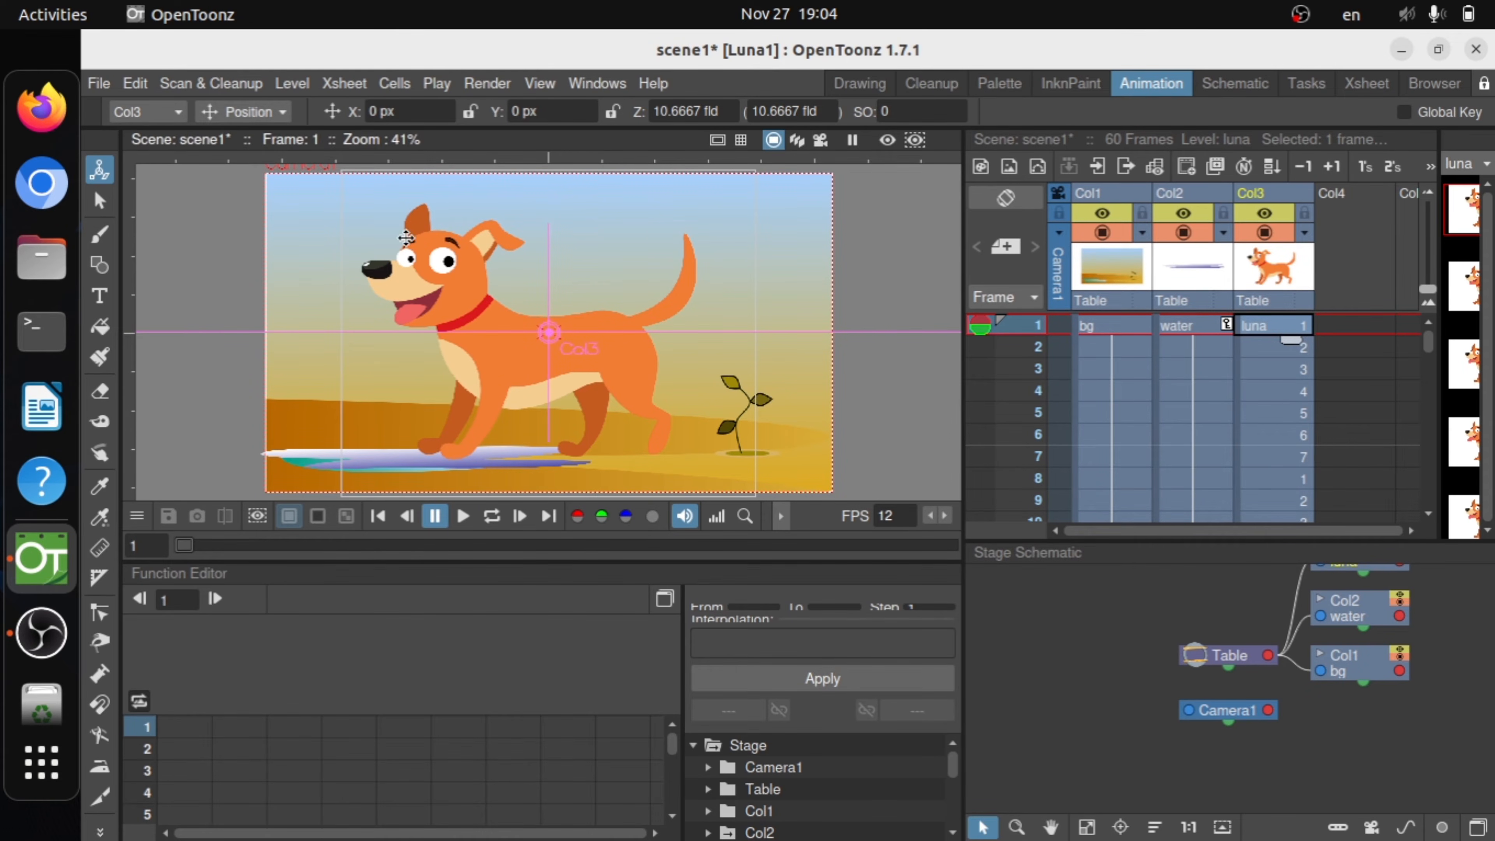
drag(517, 384, 568, 395)
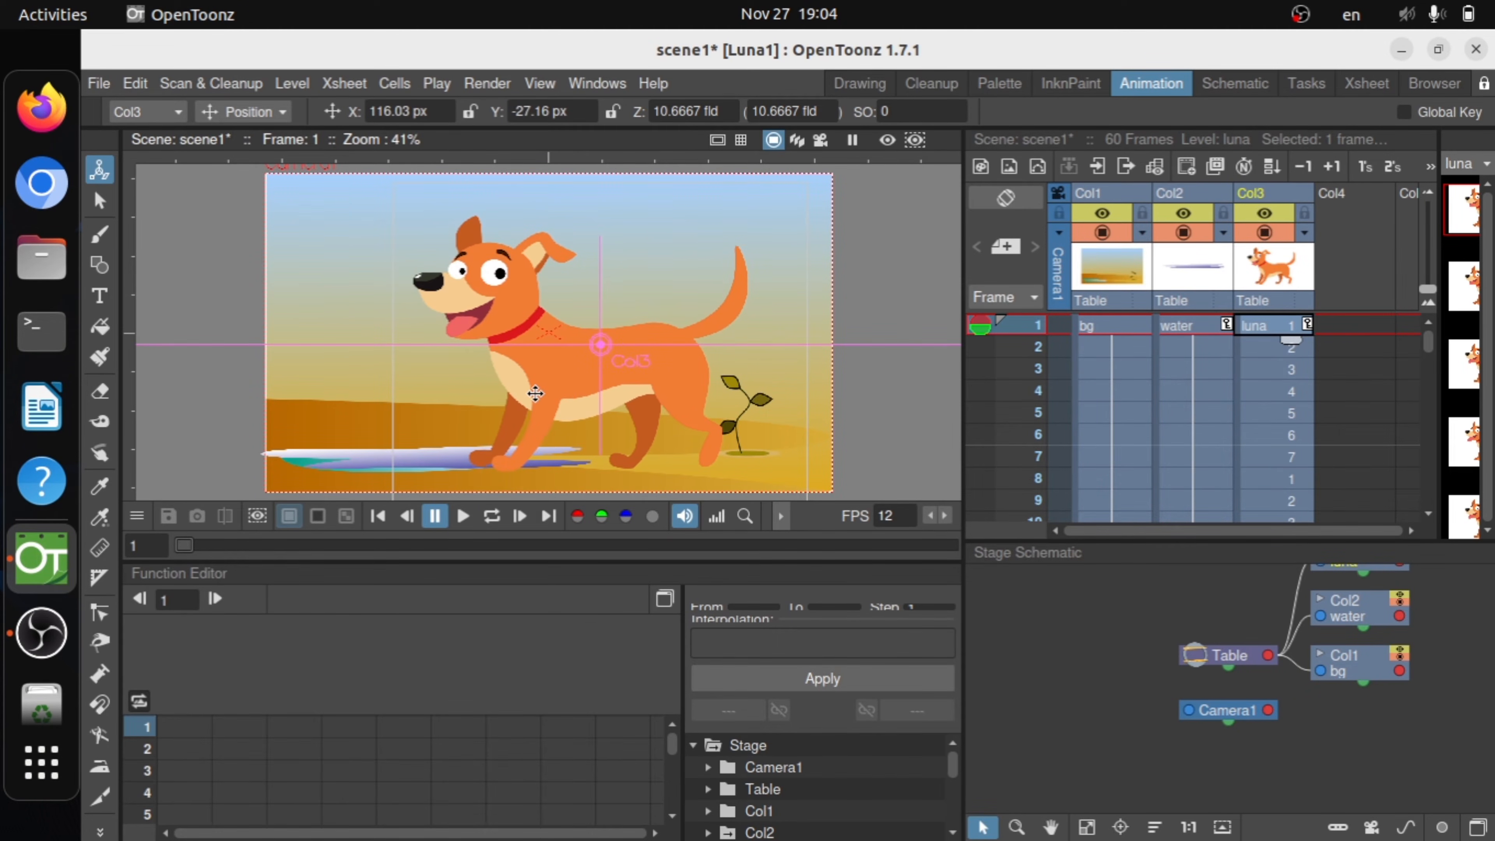
click(263, 118)
click(240, 190)
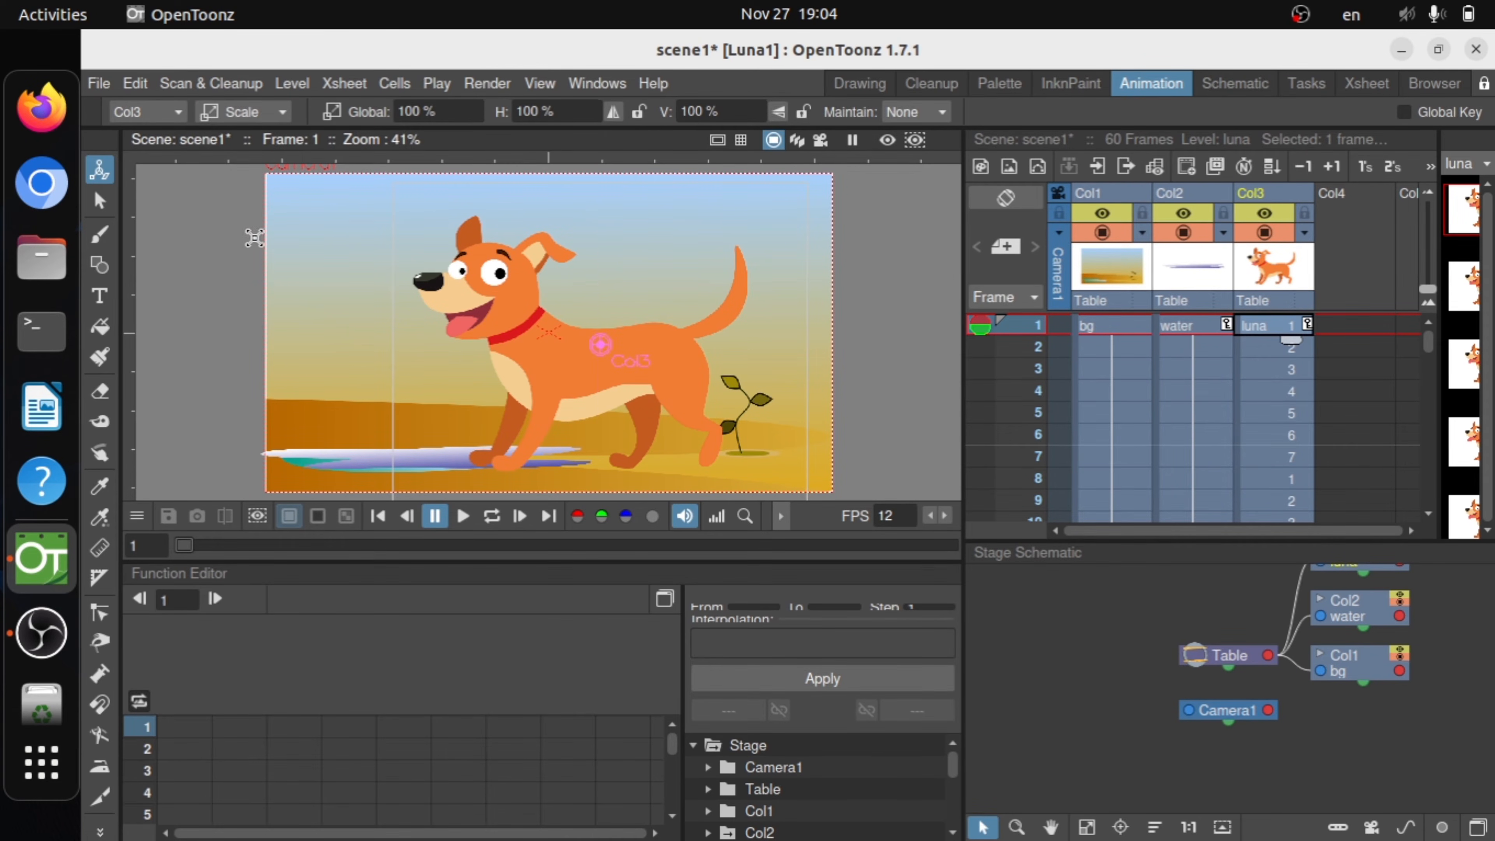
drag(293, 384, 494, 404)
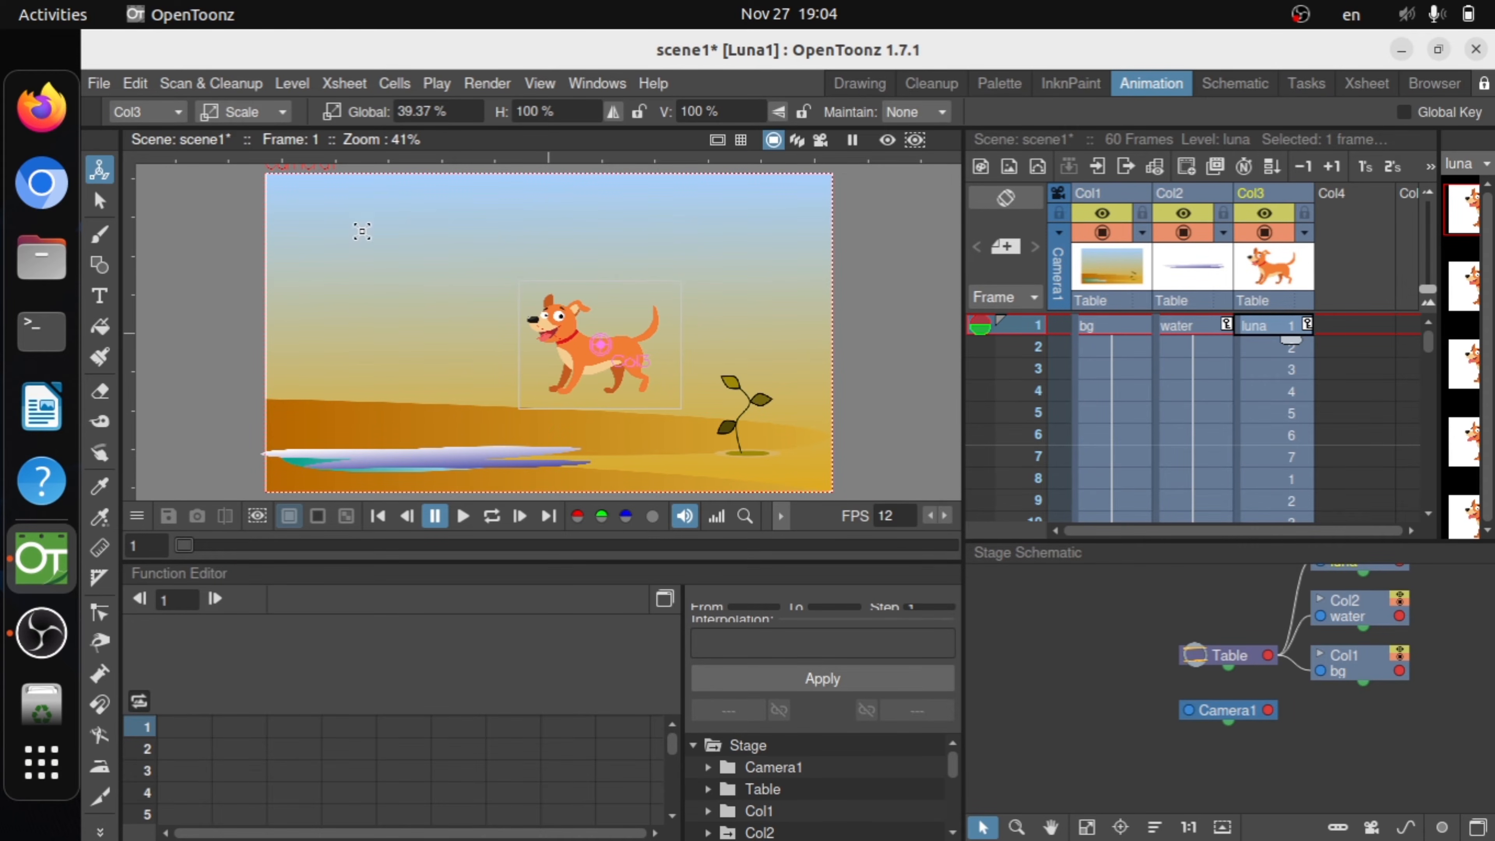
- Move the scaled-down dog onto the ground between the pond and the plant, to about X 198 px and Y -193 px
click(250, 111)
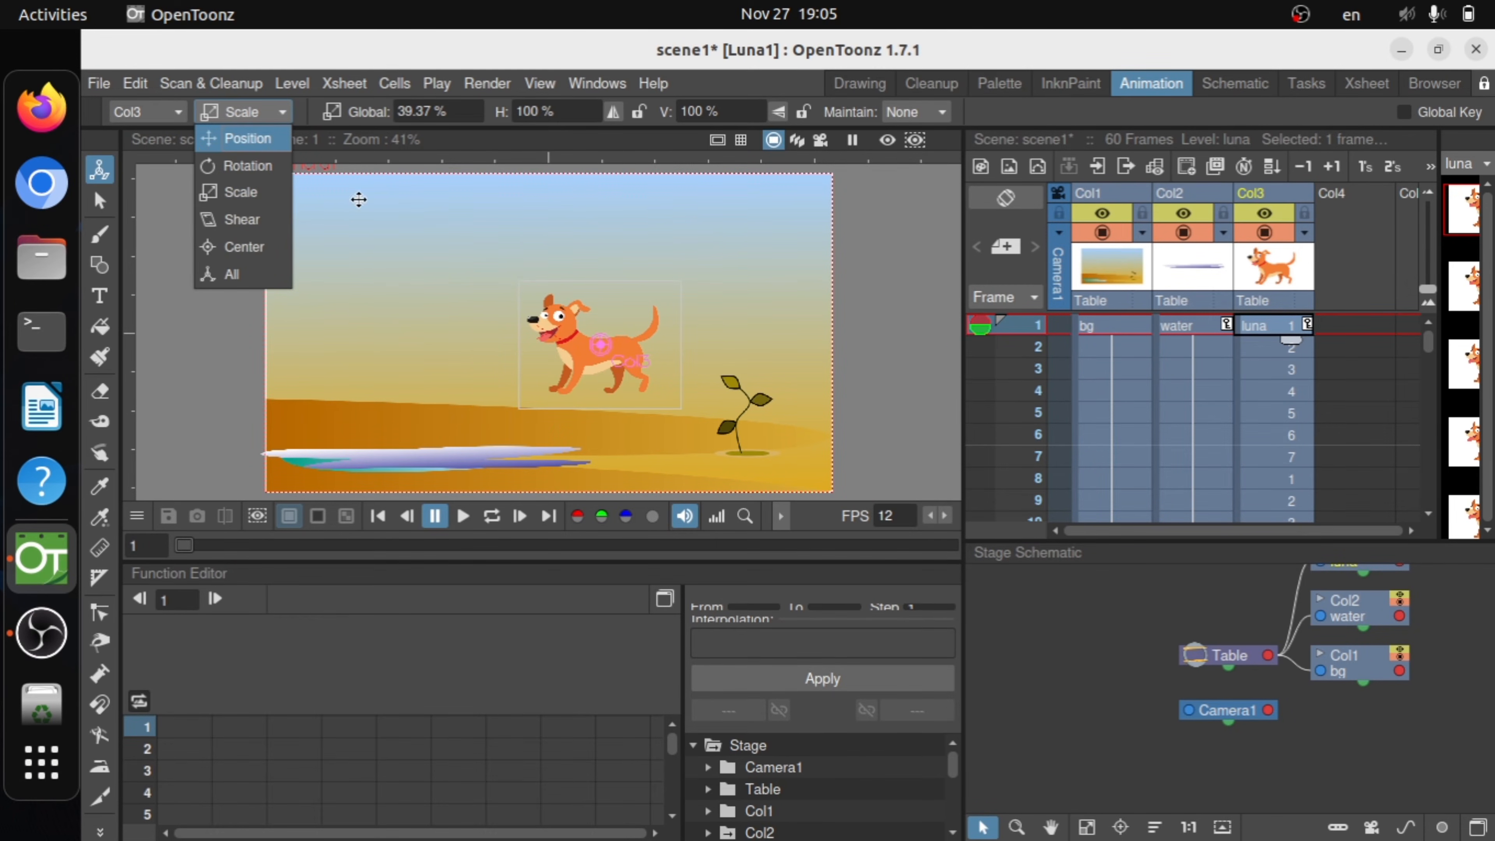
click(247, 139)
drag(532, 331, 564, 403)
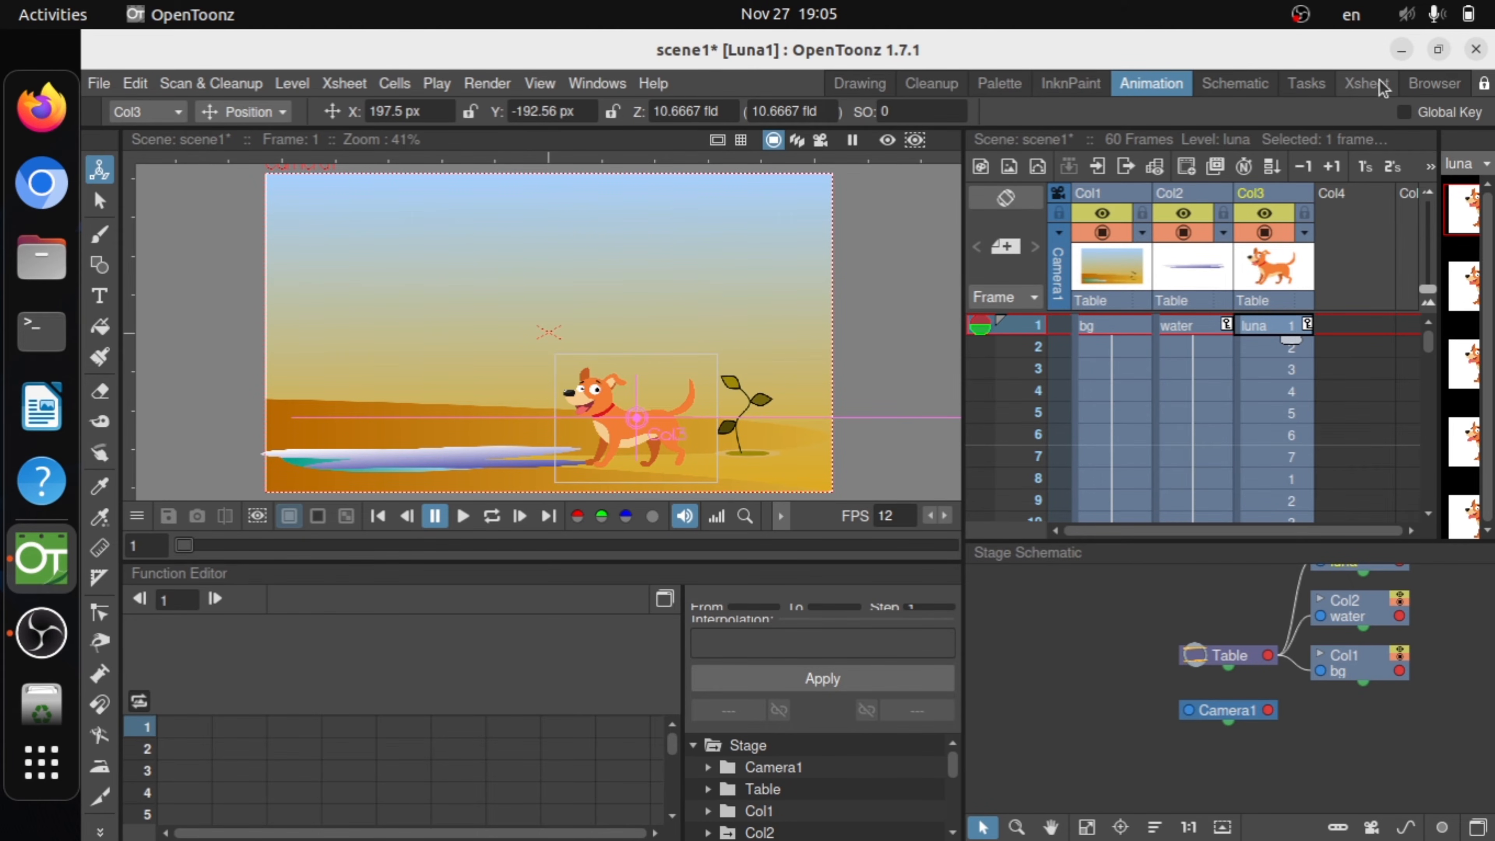
- Return to the Xsheet workspace and load cloud.png from the Scene_3 folder into frame 1 of Col4 from its original location
click(1372, 87)
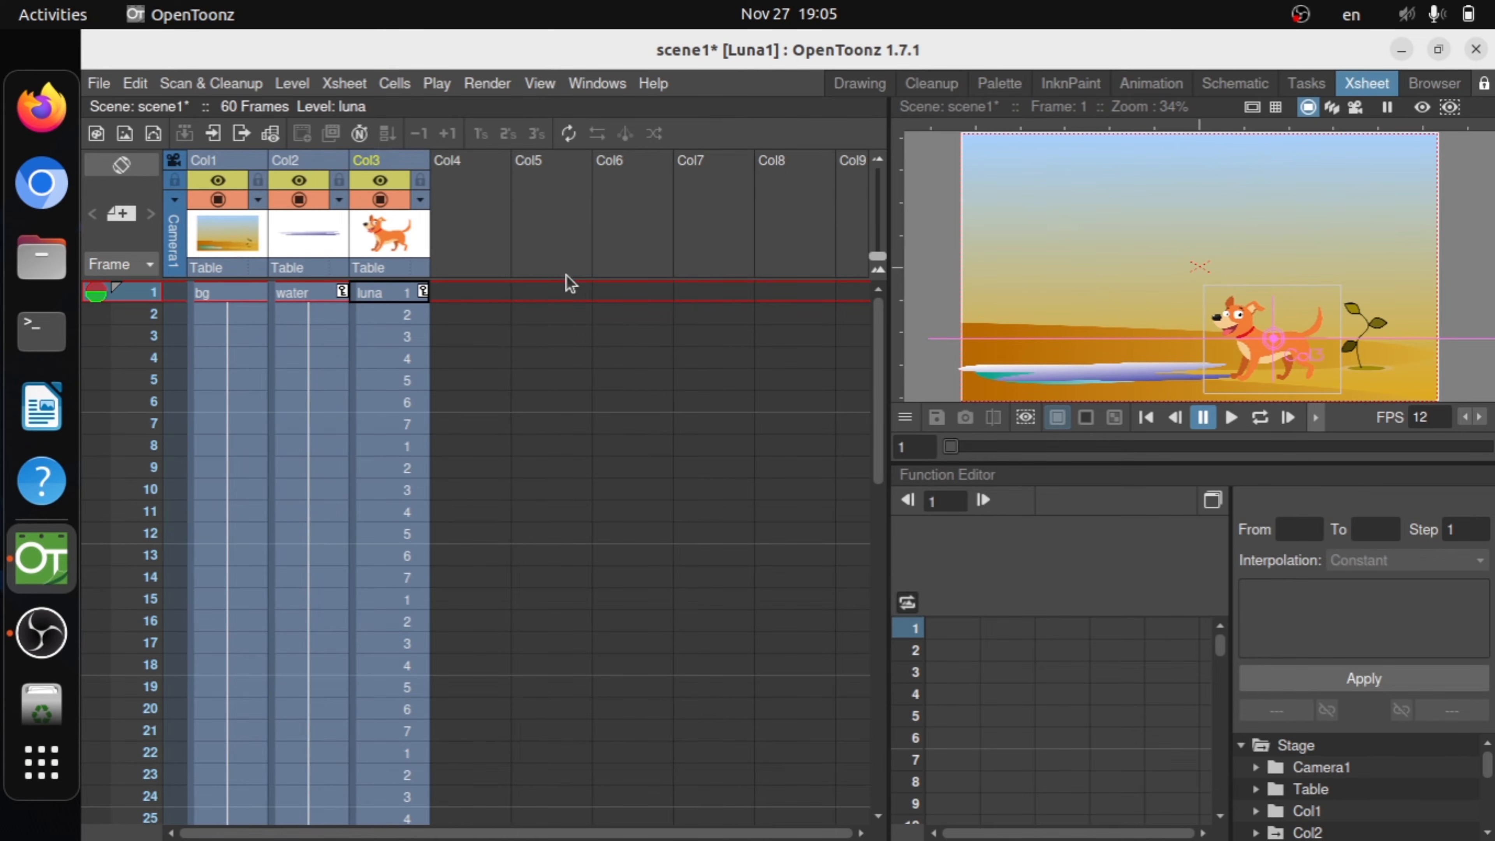
click(482, 293)
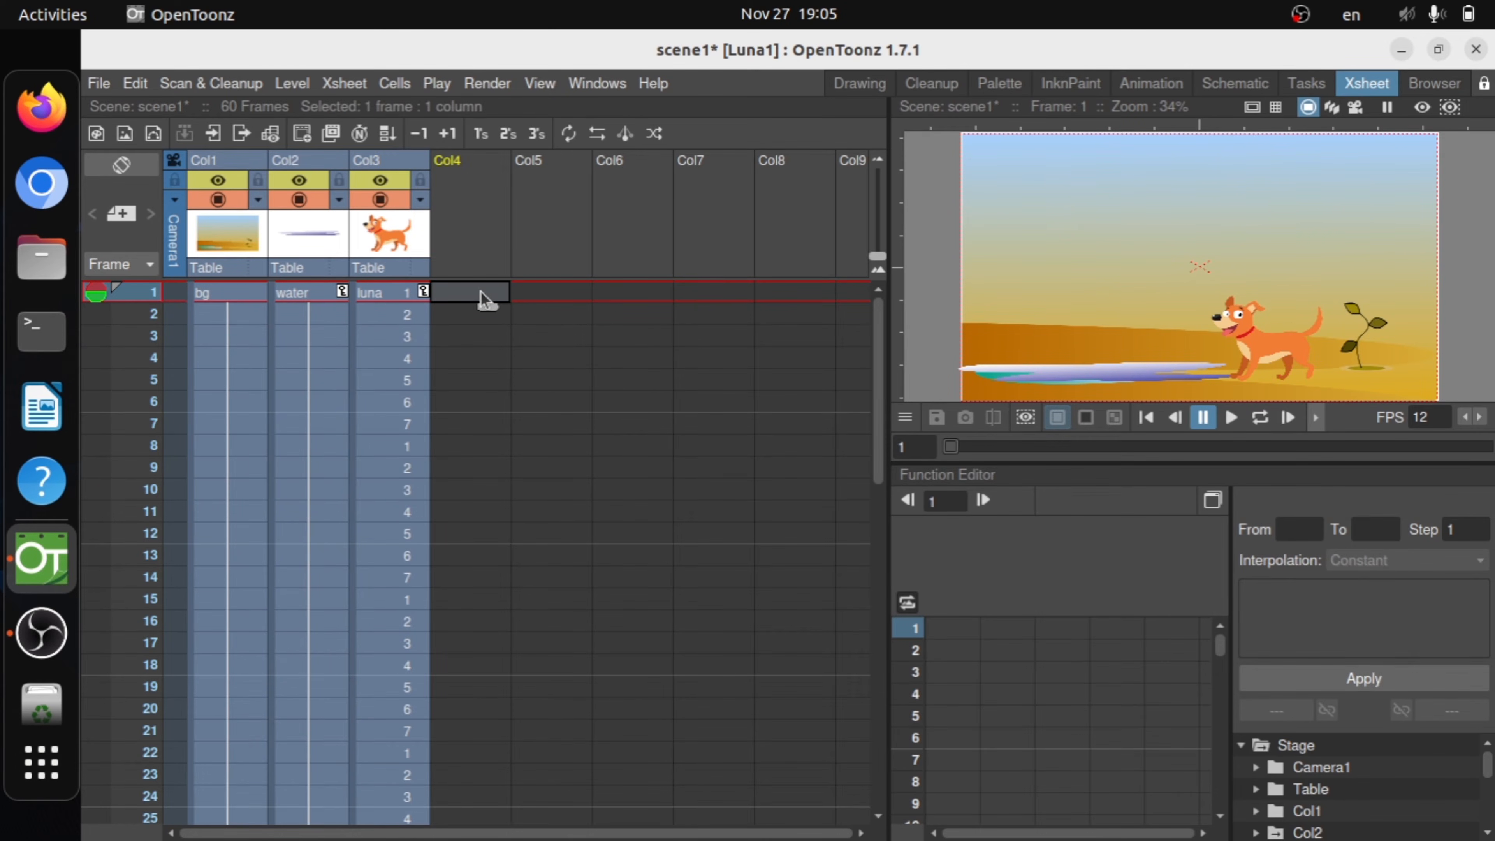
right_click(482, 293)
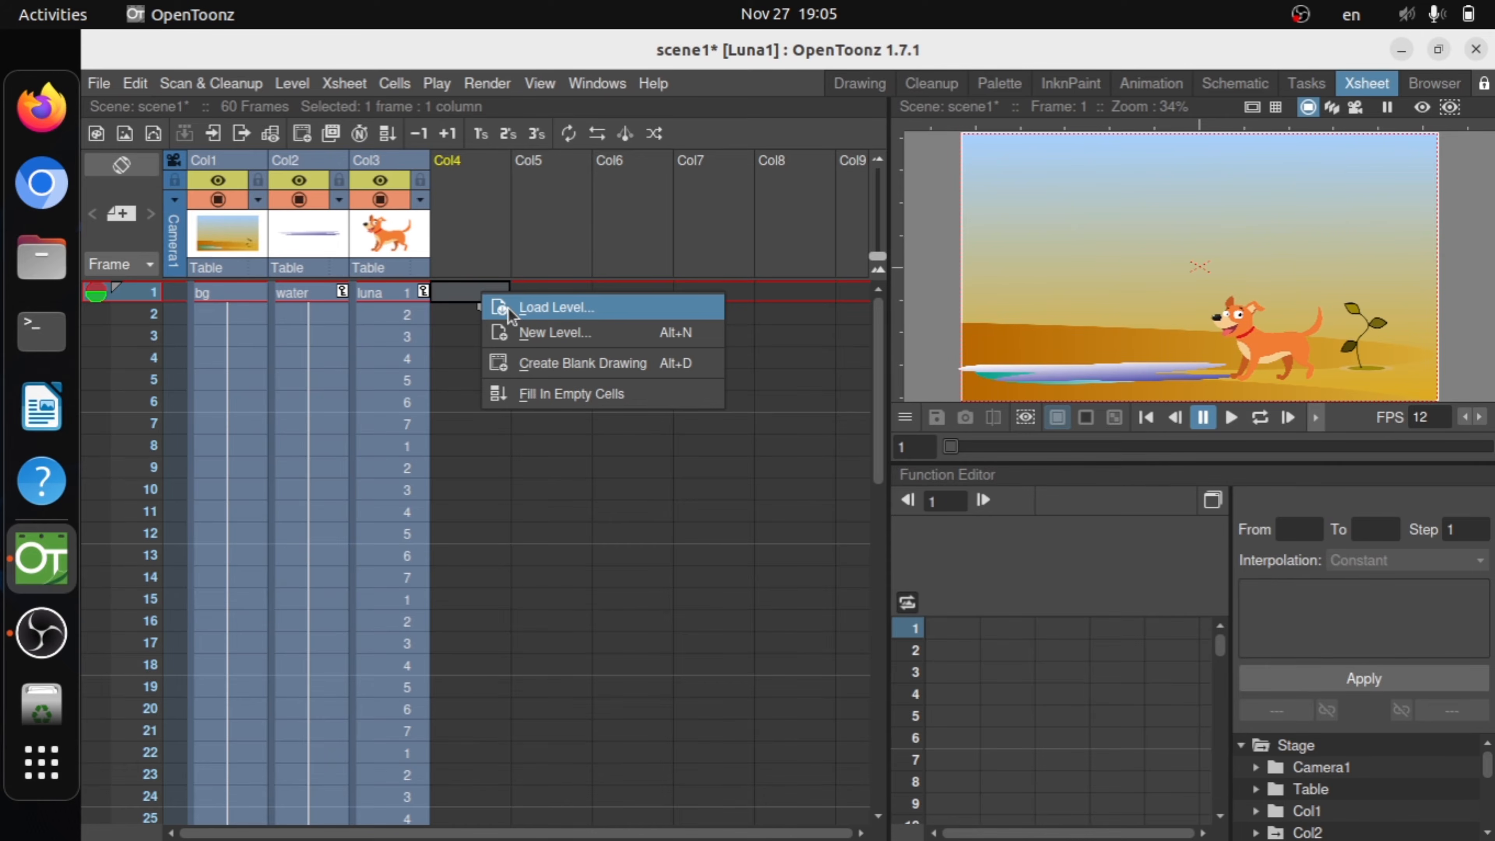
click(508, 308)
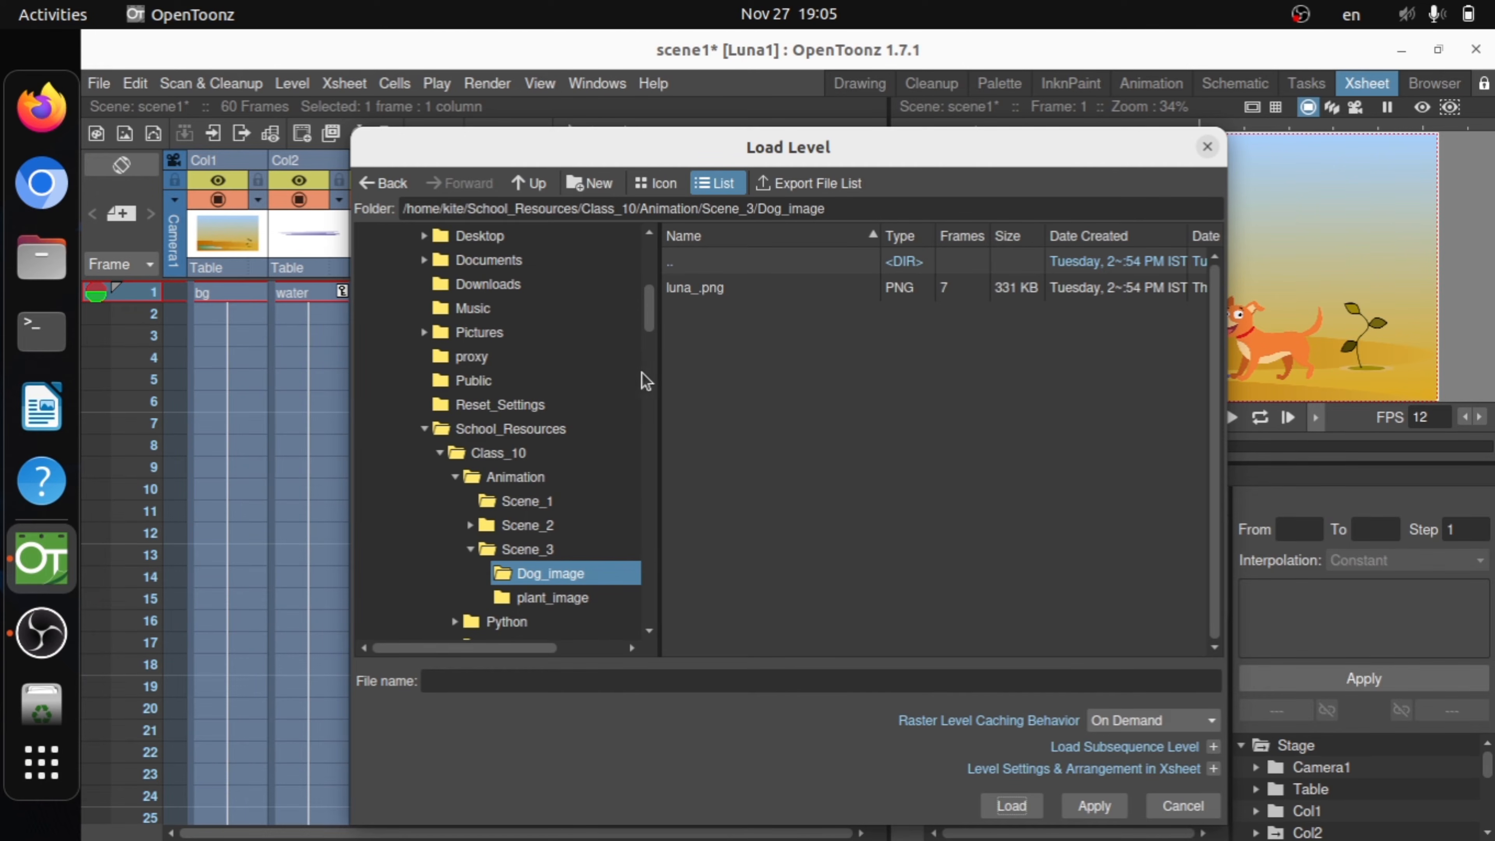
click(536, 551)
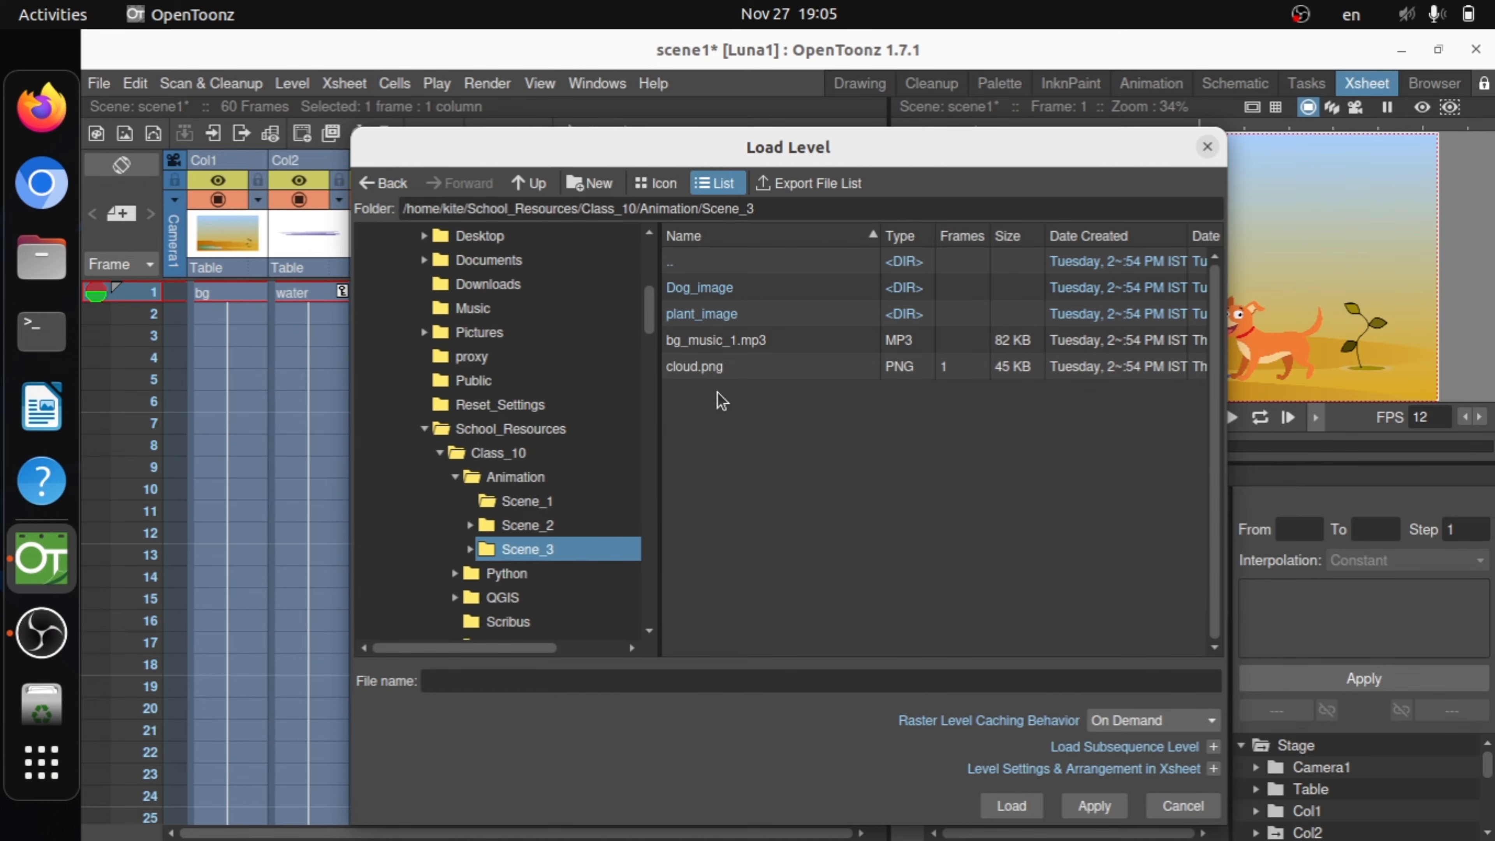
click(714, 371)
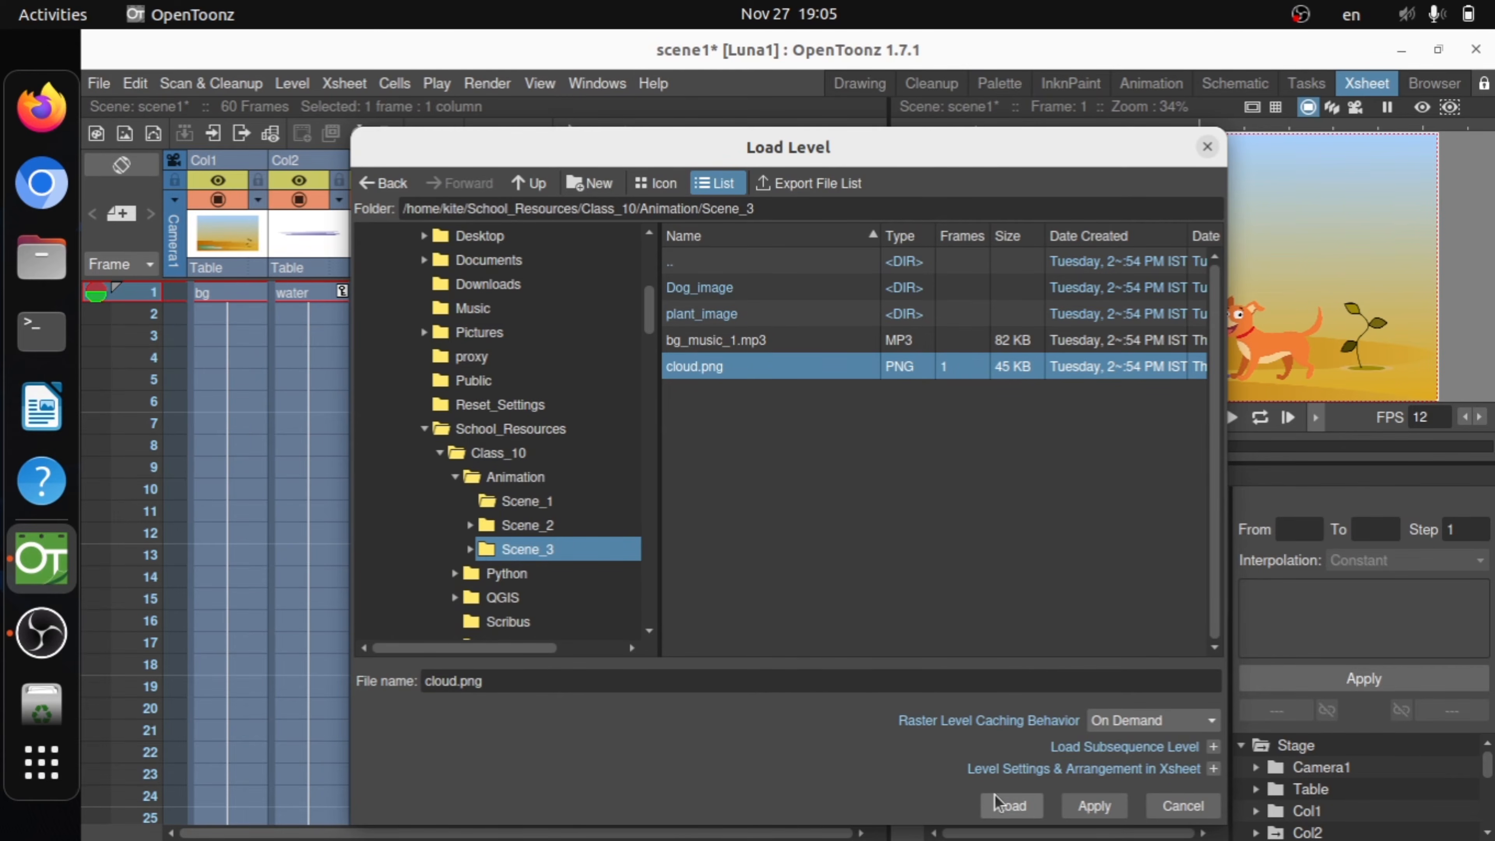
click(1013, 804)
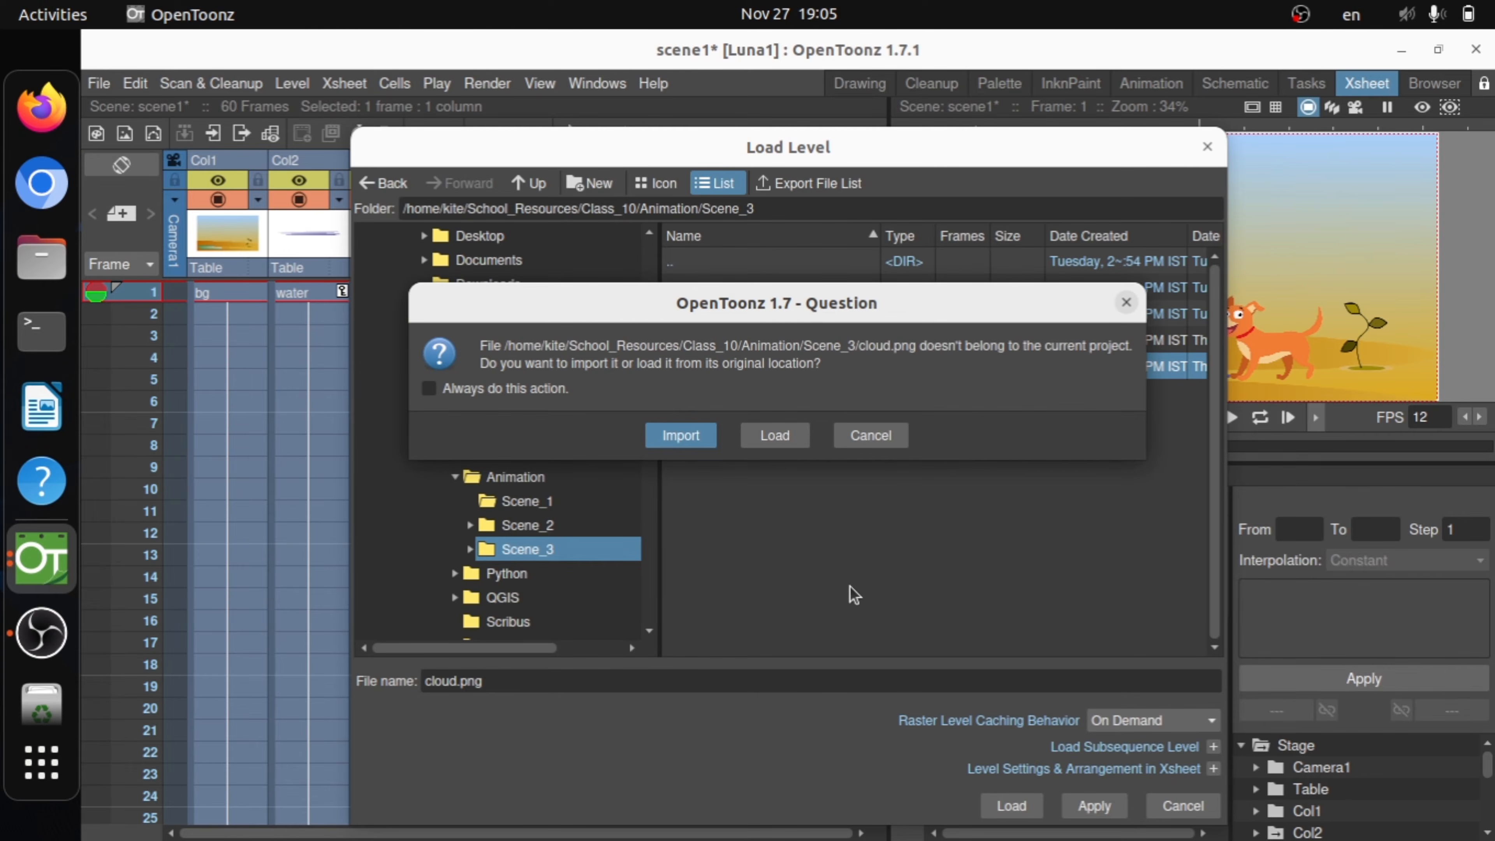
click(775, 435)
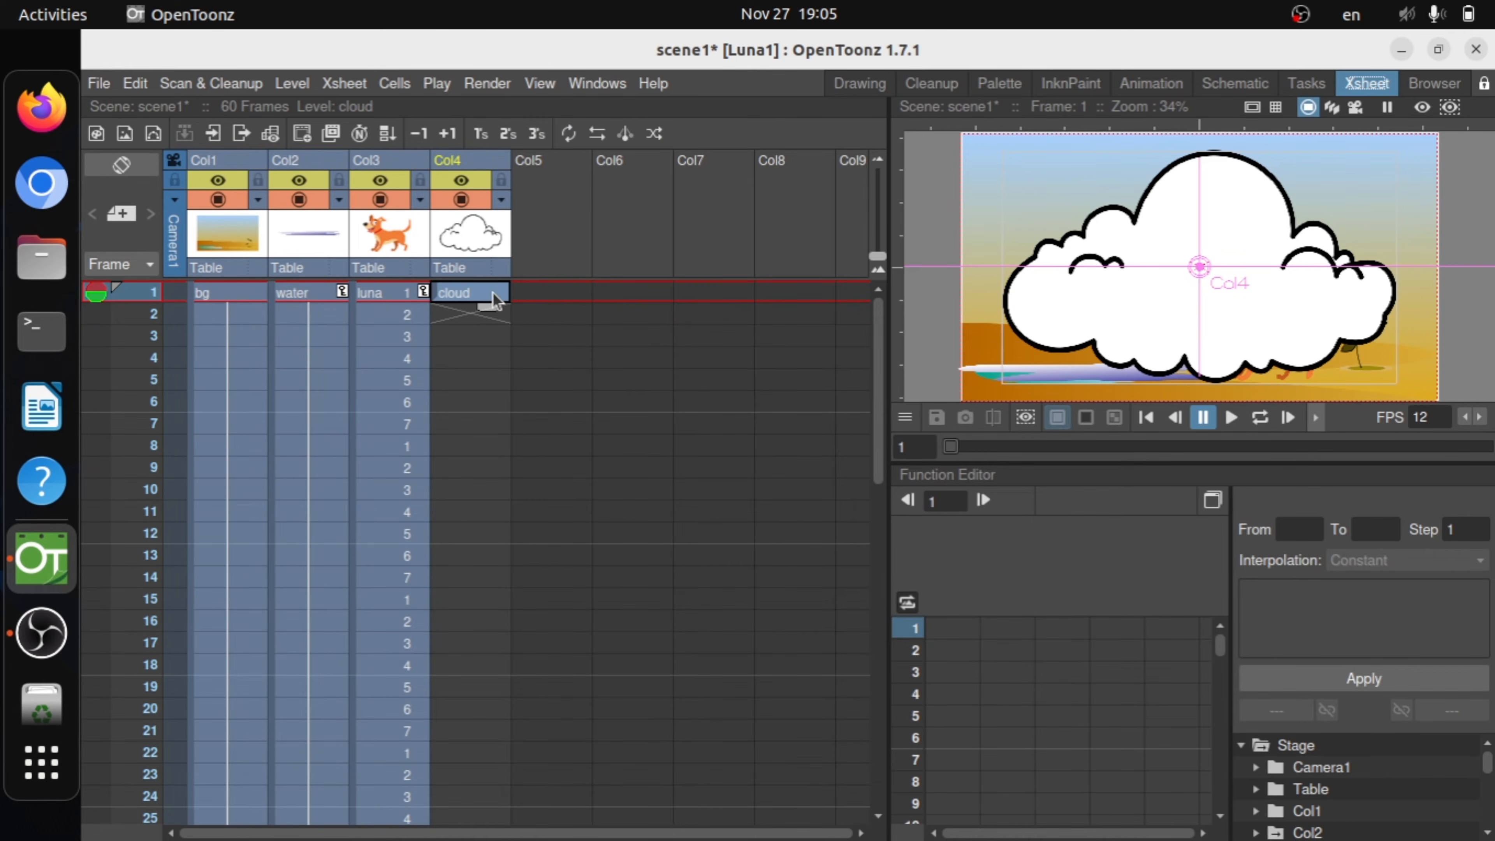
- Repeat the cloud cell in Col4 up to frame 60
click(477, 298)
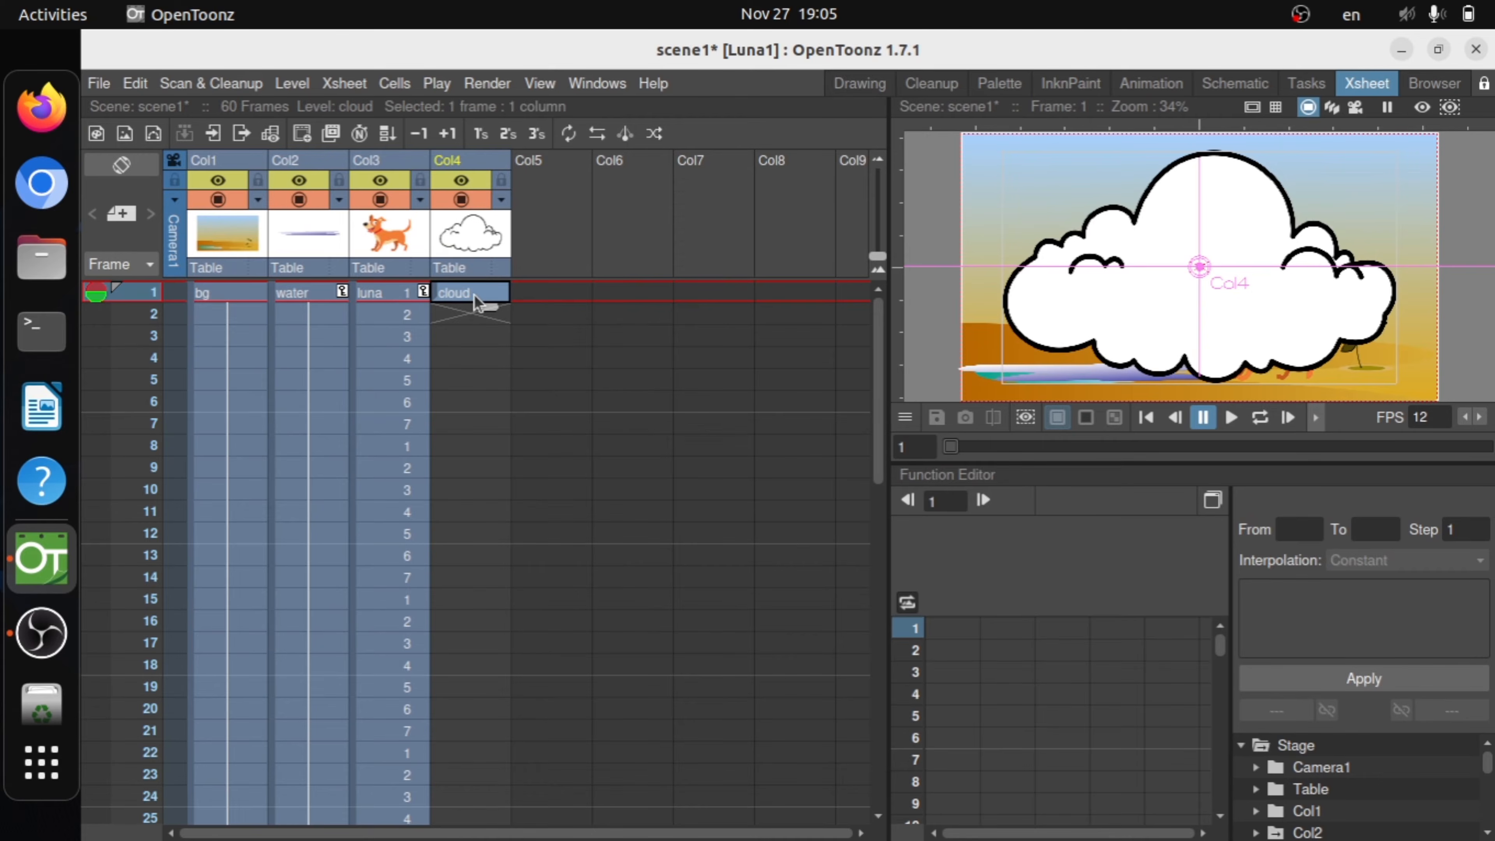
click(569, 134)
double_click(885, 322)
text(60)
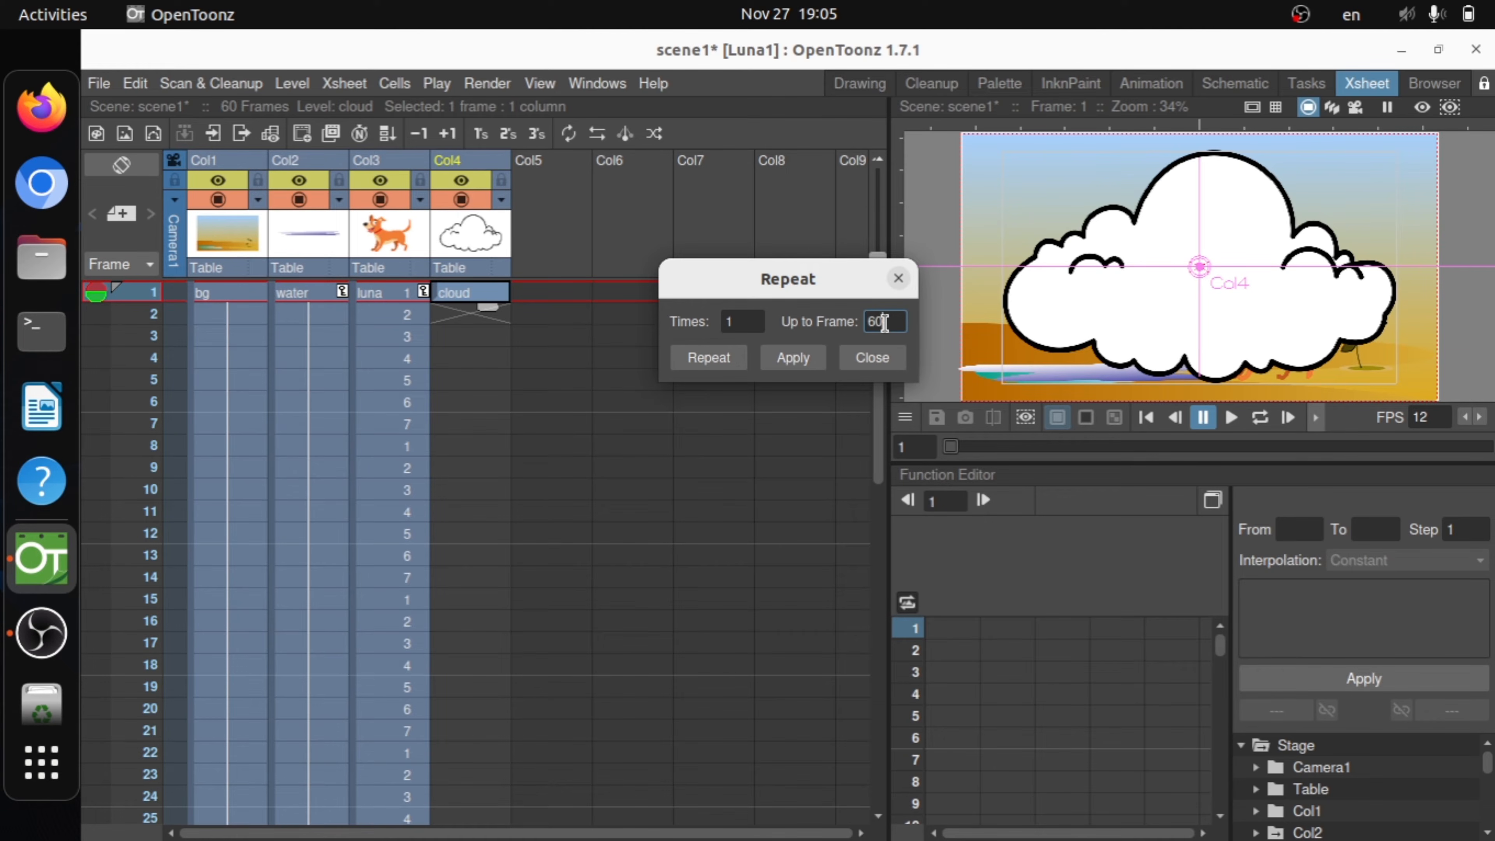
click(717, 357)
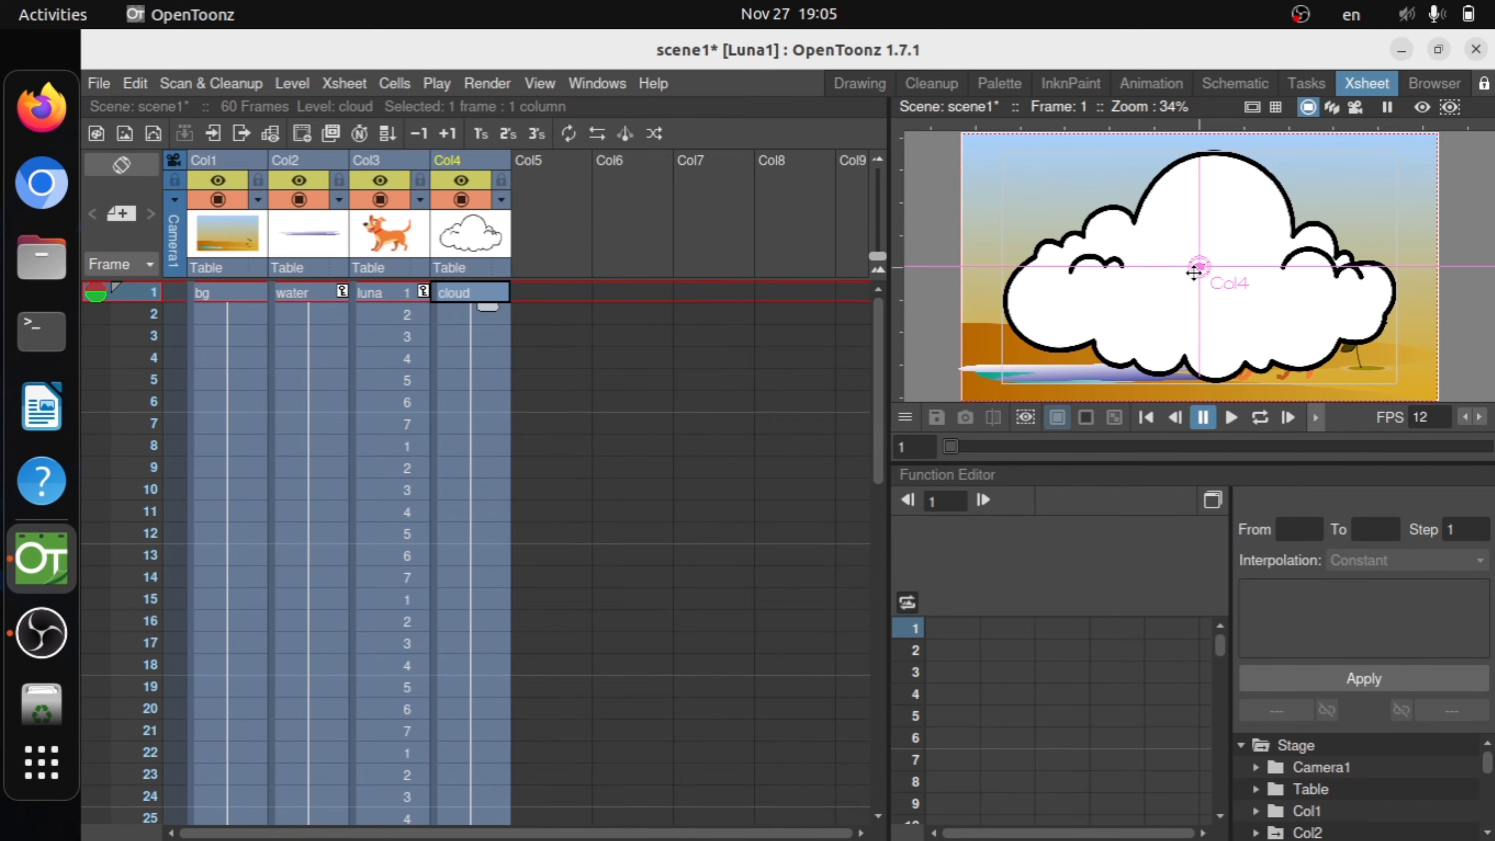
- In the Animation workspace, scale the cloud globally to about 24 % and move it into the sky at about X -397 px, Y 195 px
click(1162, 88)
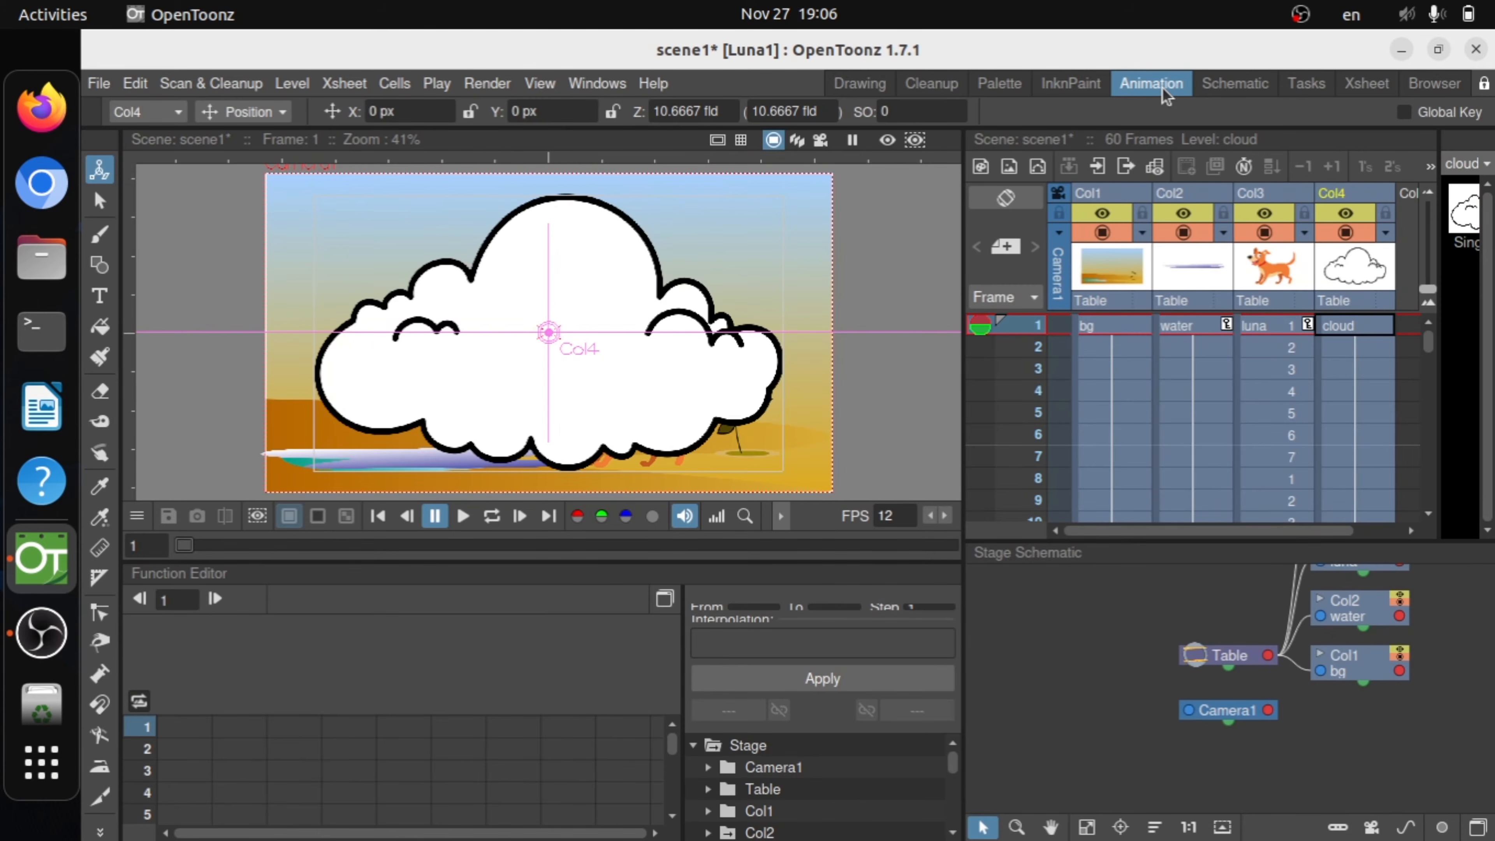
click(242, 112)
click(254, 185)
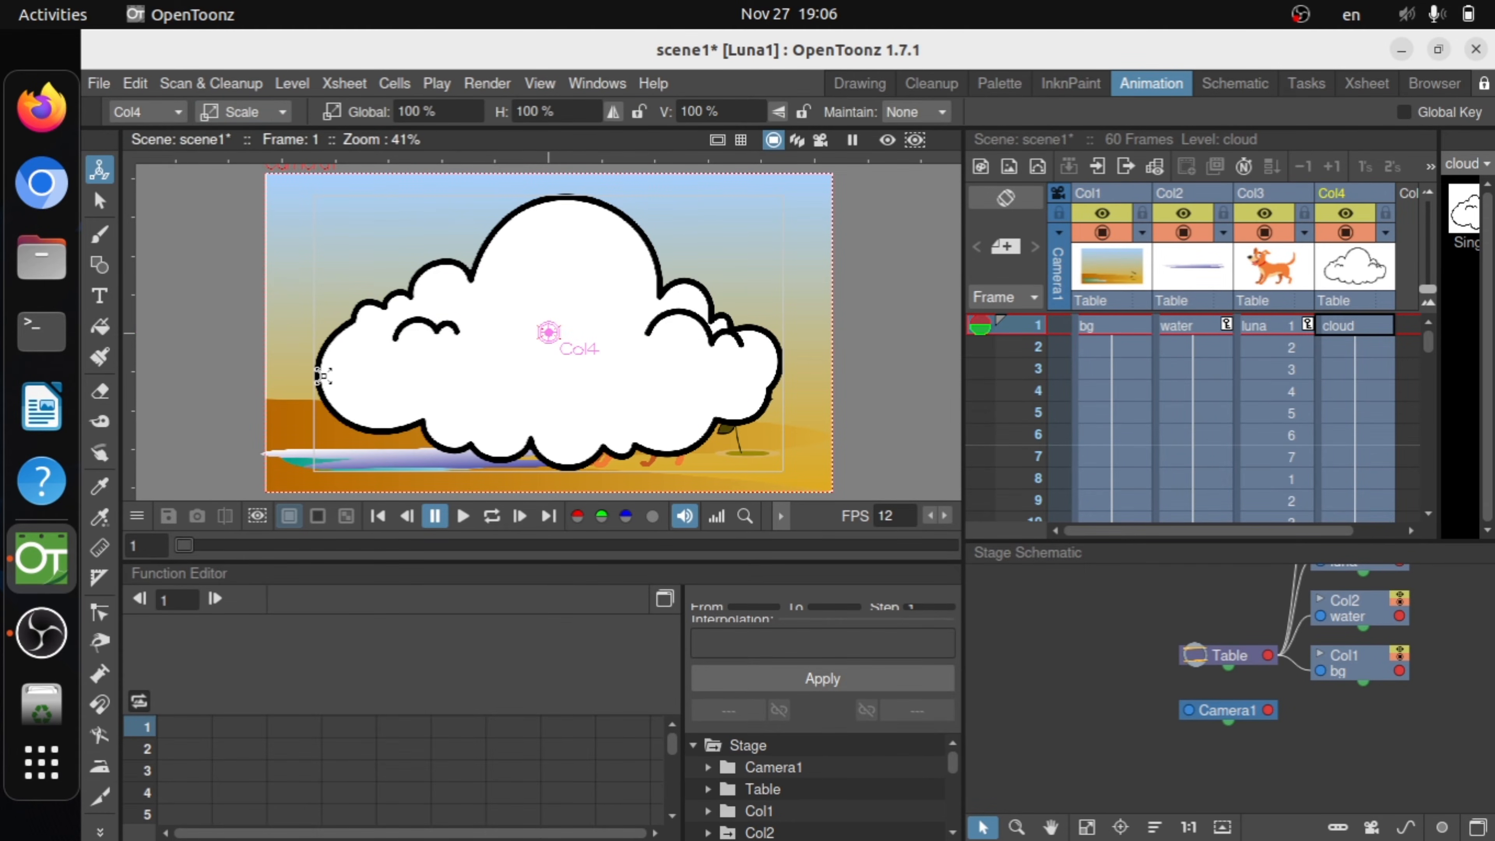
drag(284, 408, 532, 399)
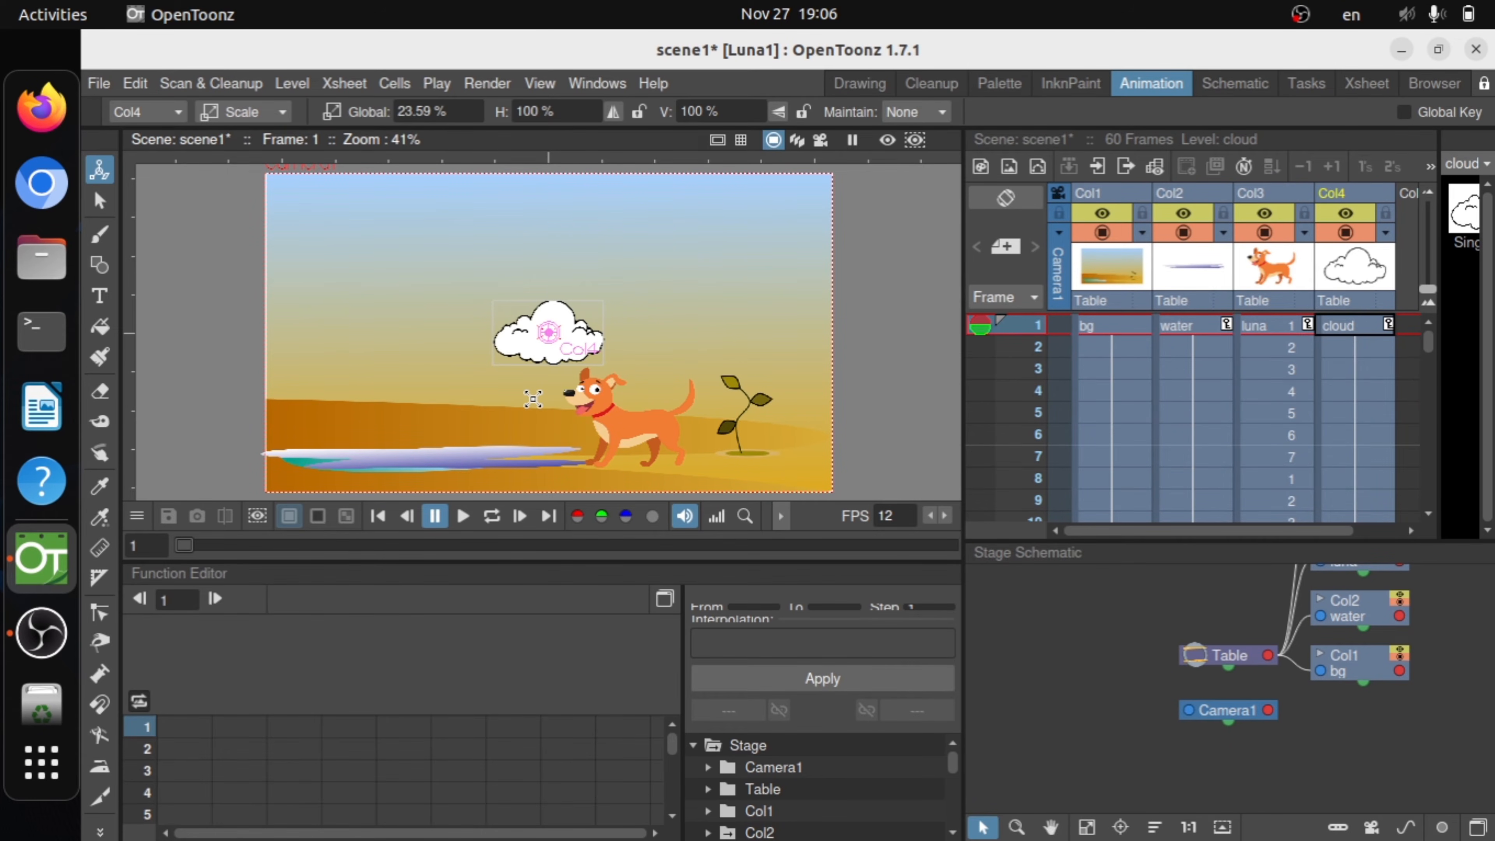
click(282, 113)
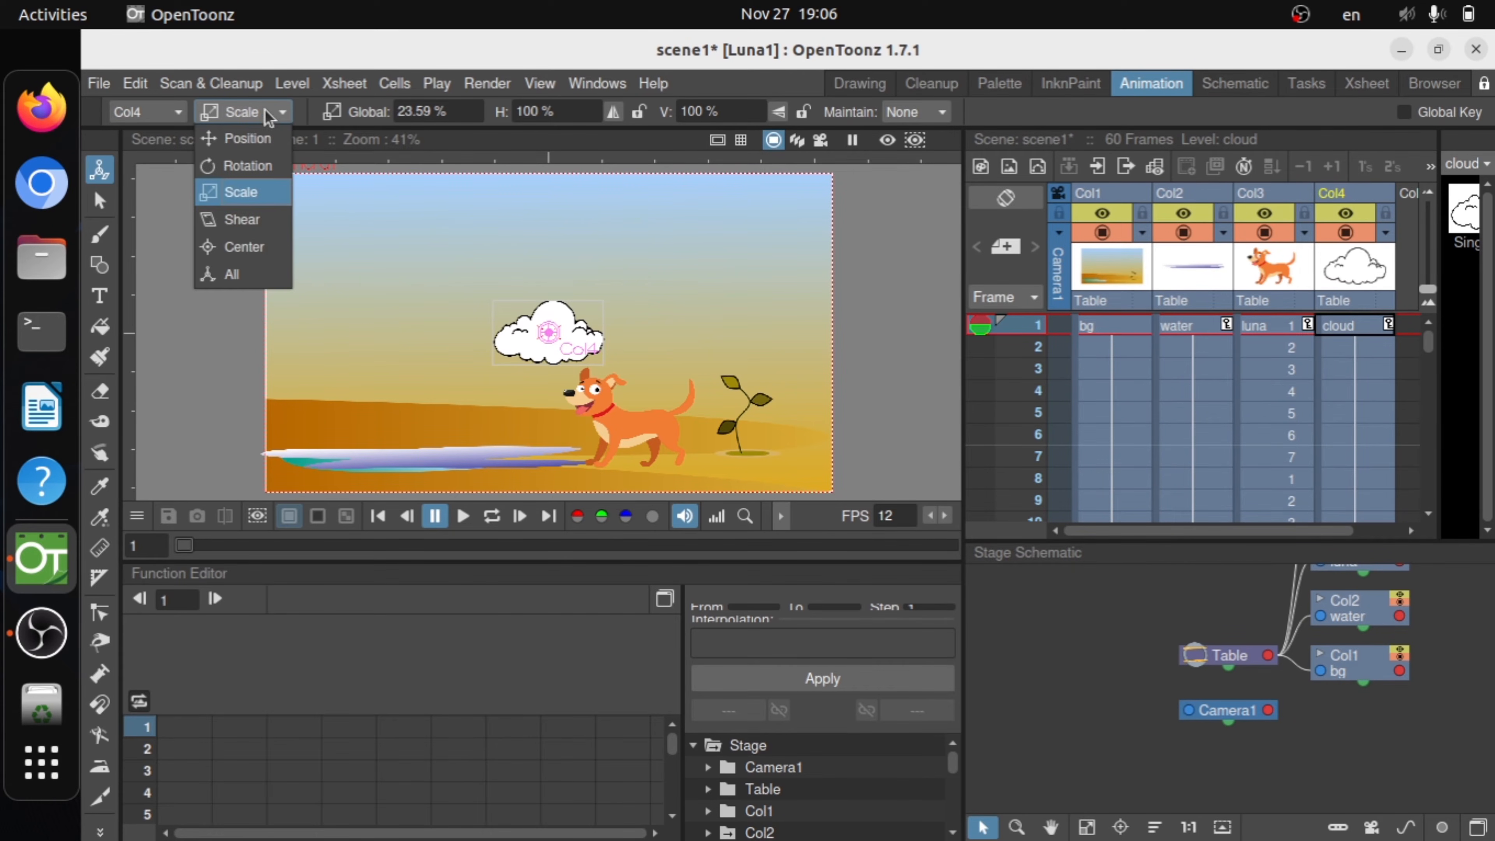
click(261, 149)
drag(510, 354, 332, 269)
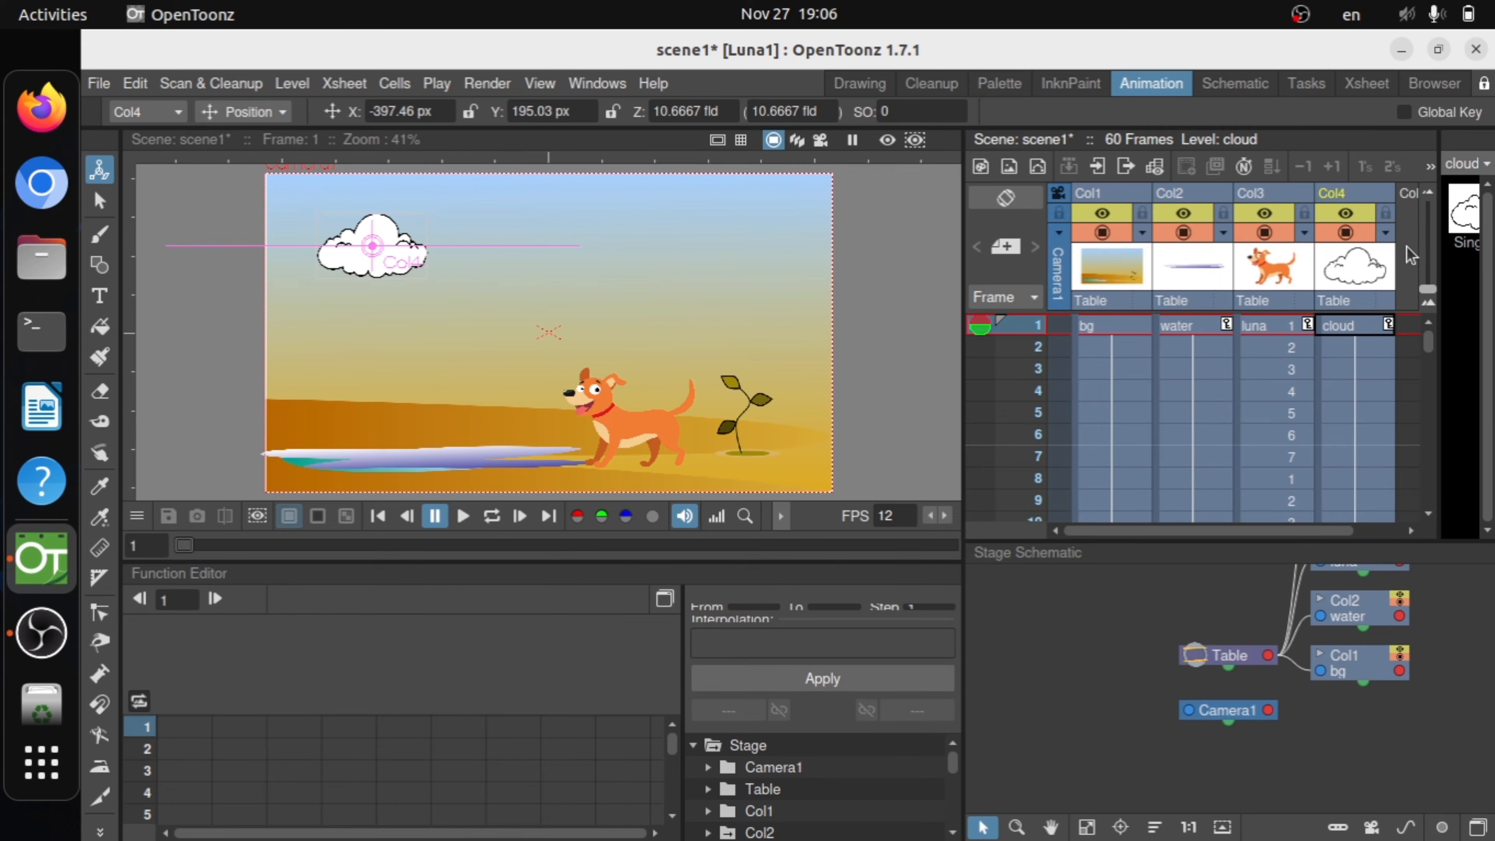
- Select frame 1 of Col5 and, in the Drawing workspace, draw a closed freehand cloud outline with the Brush above the dog
drag(1274, 531, 1324, 531)
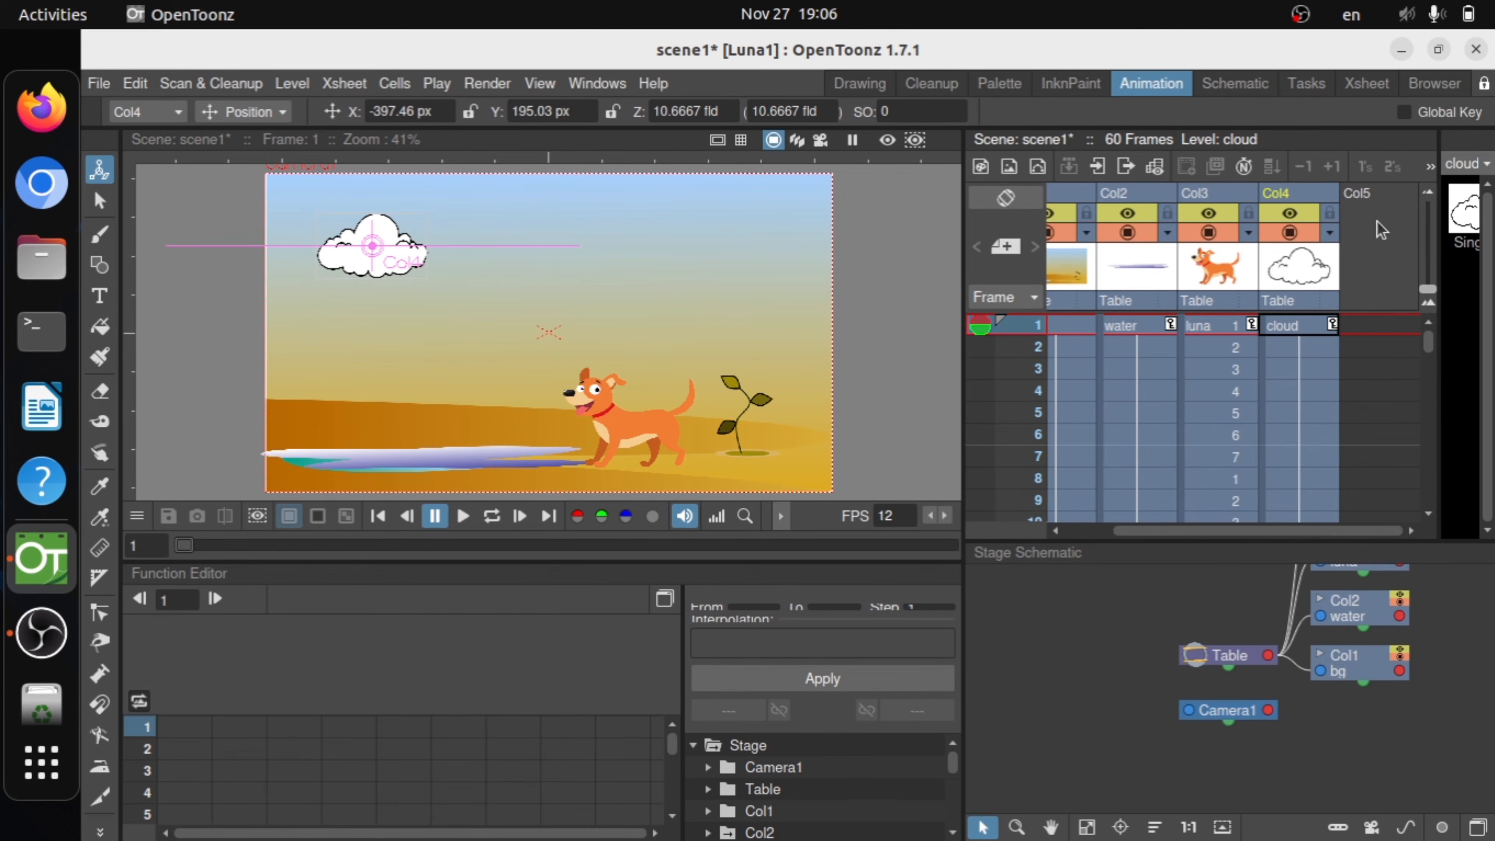
click(1369, 324)
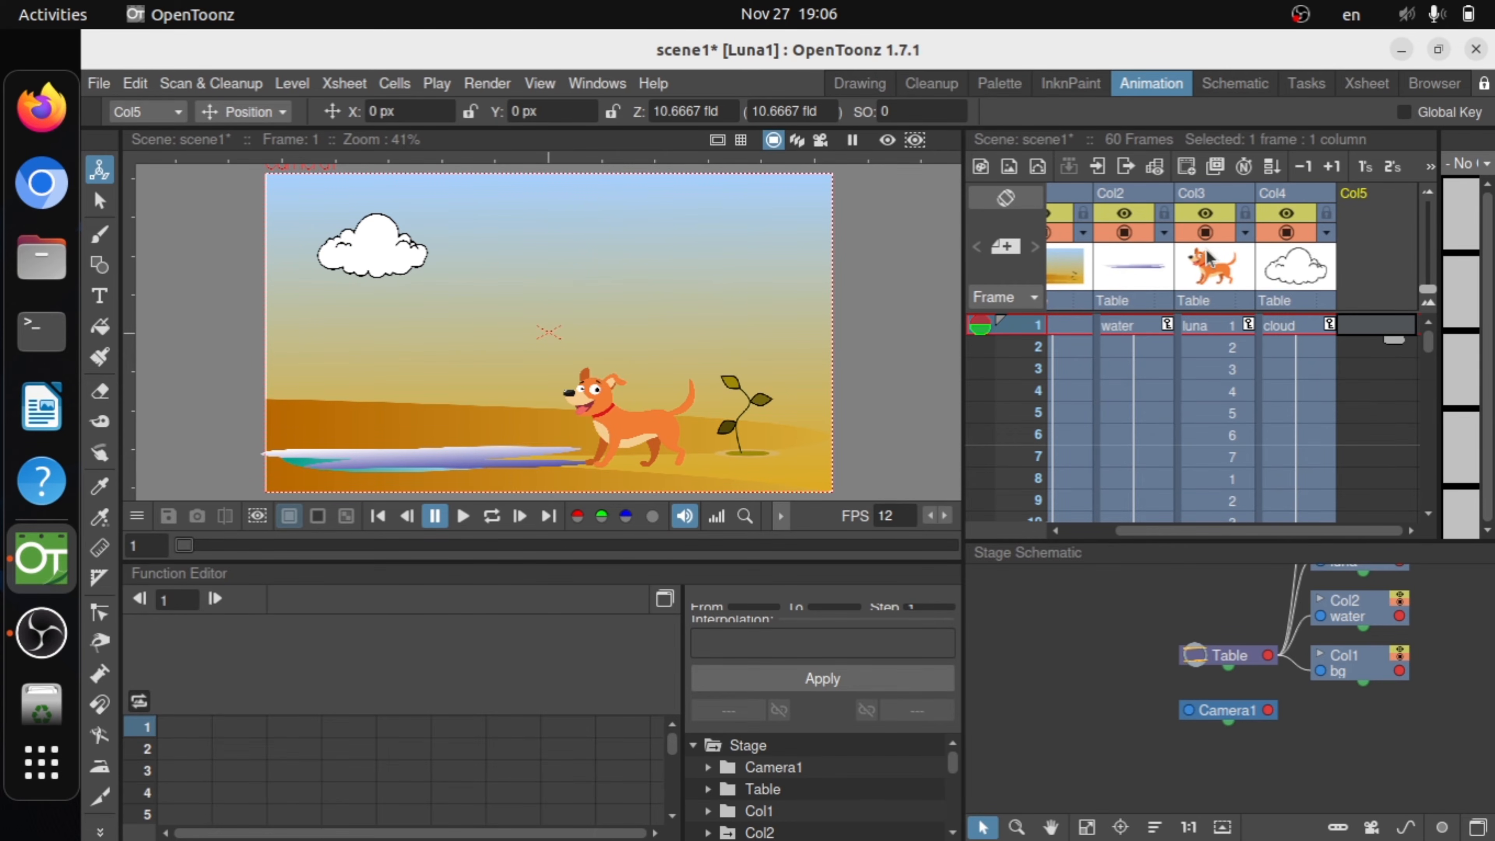
click(858, 87)
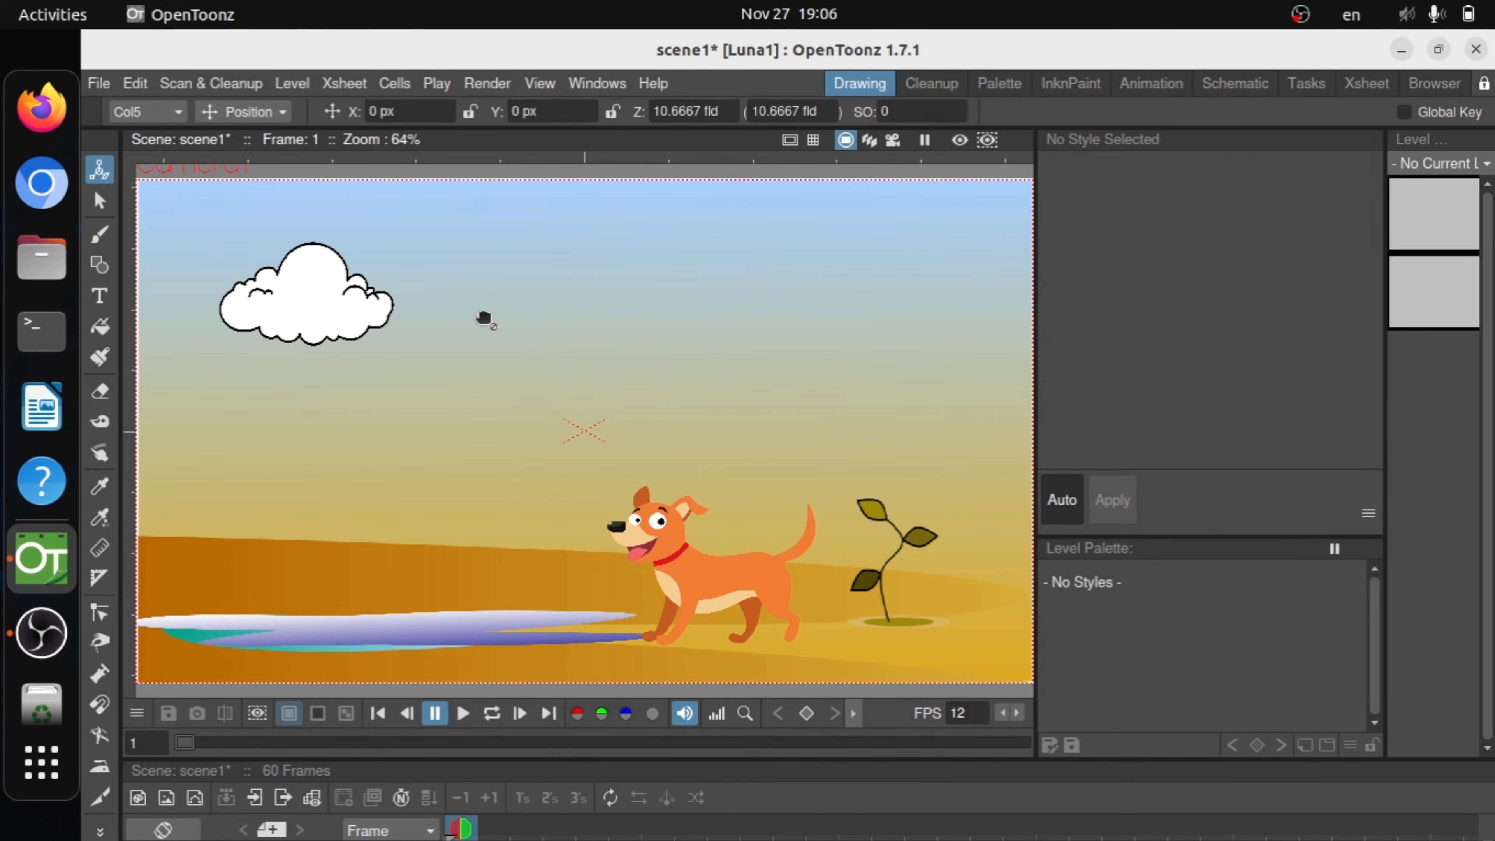
click(103, 244)
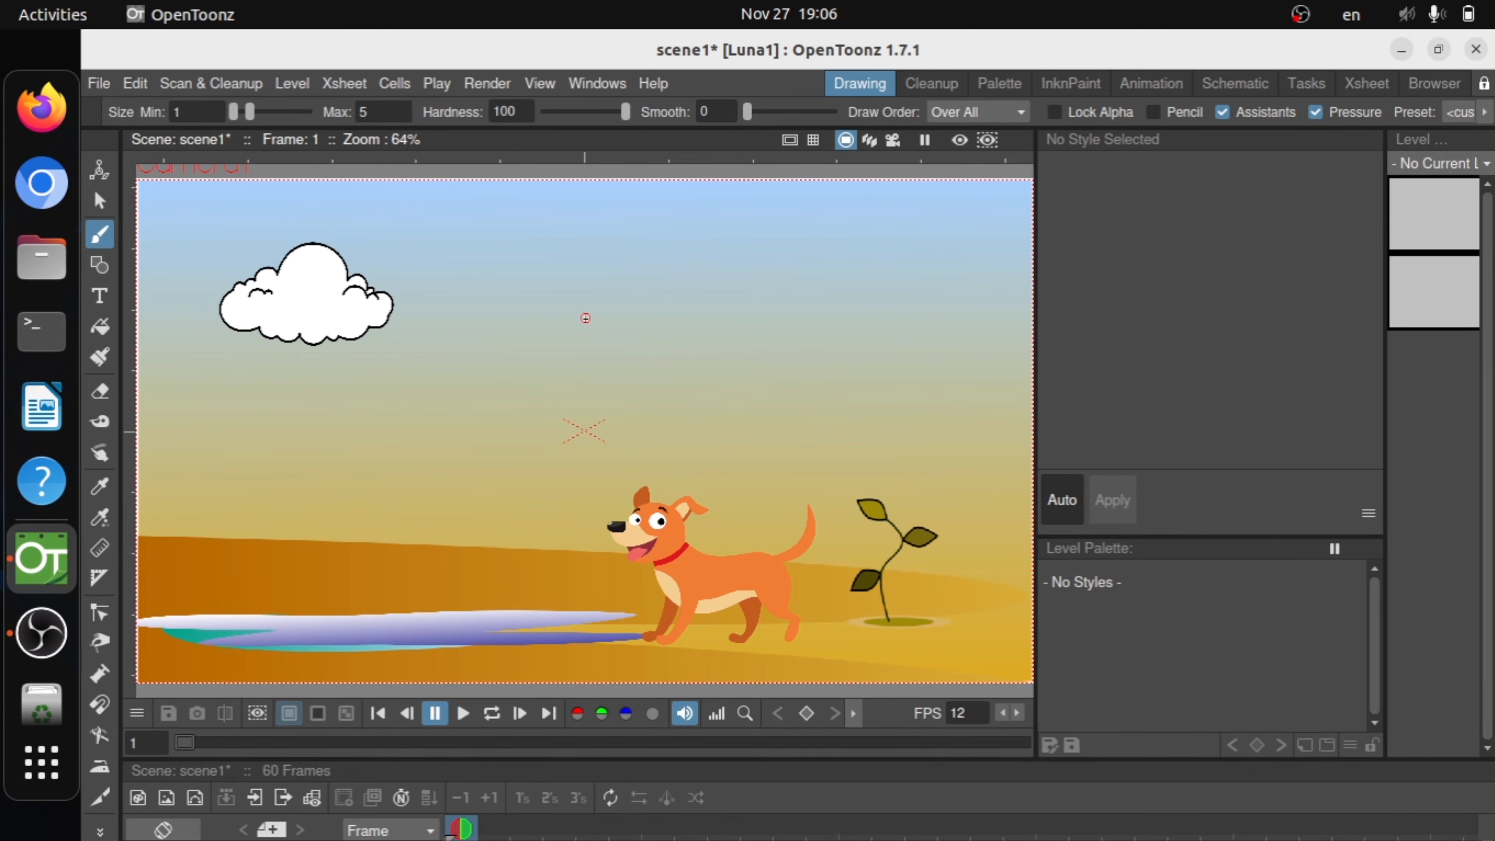
mouse_move(586, 295)
mouse_down()
mouse_move(606, 368)
mouse_move(669, 384)
mouse_move(770, 384)
mouse_move(851, 366)
mouse_move(855, 351)
mouse_move(815, 308)
mouse_move(786, 310)
mouse_move(765, 340)
mouse_move(773, 293)
mouse_move(753, 264)
mouse_move(707, 290)
mouse_move(684, 244)
mouse_move(641, 249)
mouse_move(636, 268)
mouse_move(616, 234)
mouse_move(585, 231)
mouse_move(564, 249)
mouse_move(573, 284)
mouse_move(589, 301)
mouse_move(599, 290)
mouse_move(564, 302)
mouse_move(556, 340)
mouse_move(590, 357)
mouse_up()
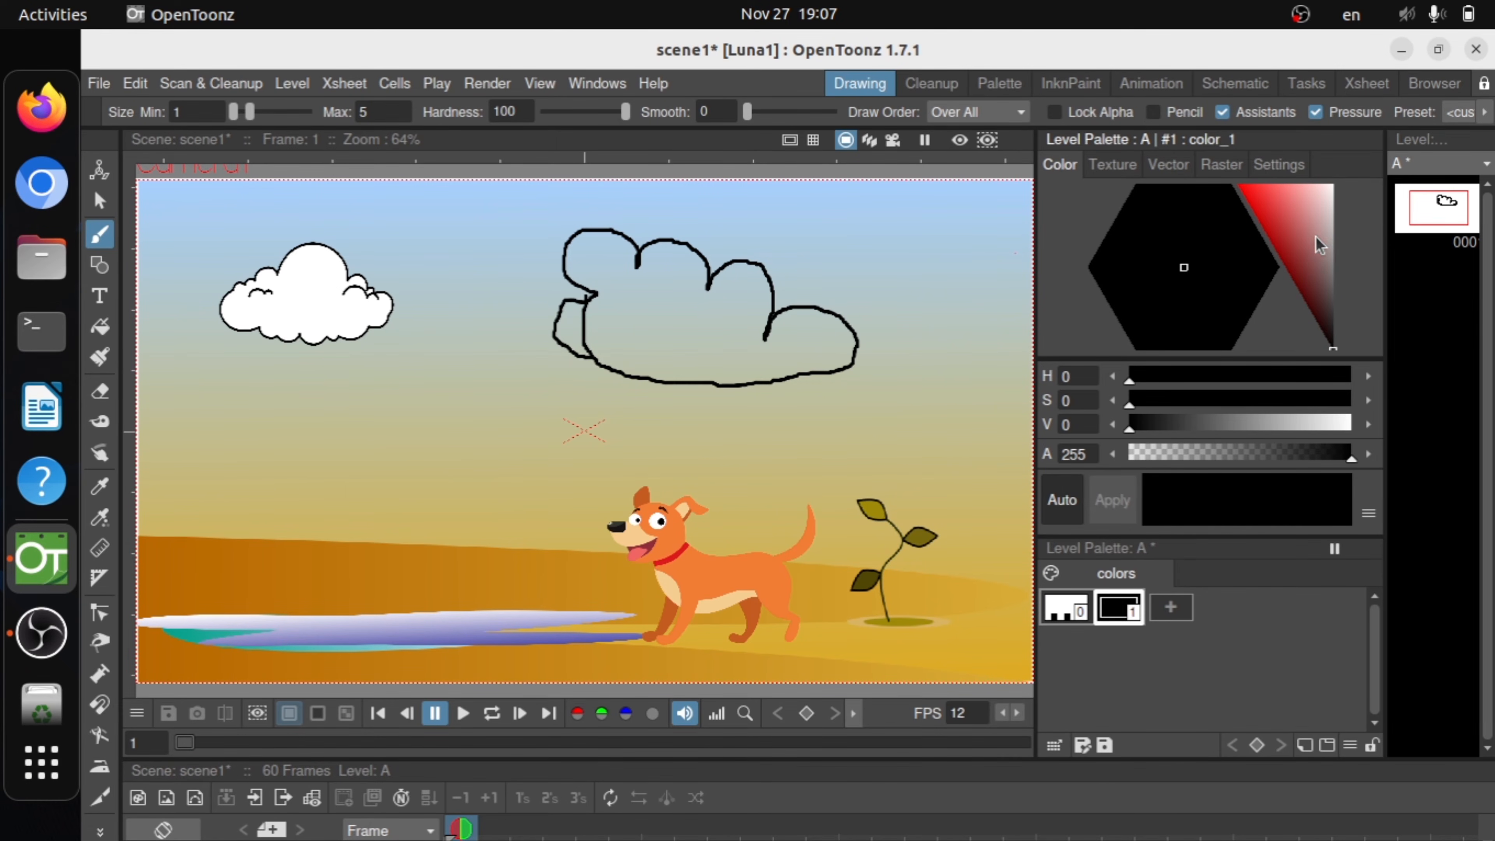
- Set style color_1 to a greyish pink (H 0, S 12, V 70) and fill both enclosed areas of the drawn cloud with it
click(1319, 252)
mouse_move(1319, 251)
mouse_down()
mouse_move(1309, 216)
mouse_move(1324, 234)
mouse_up()
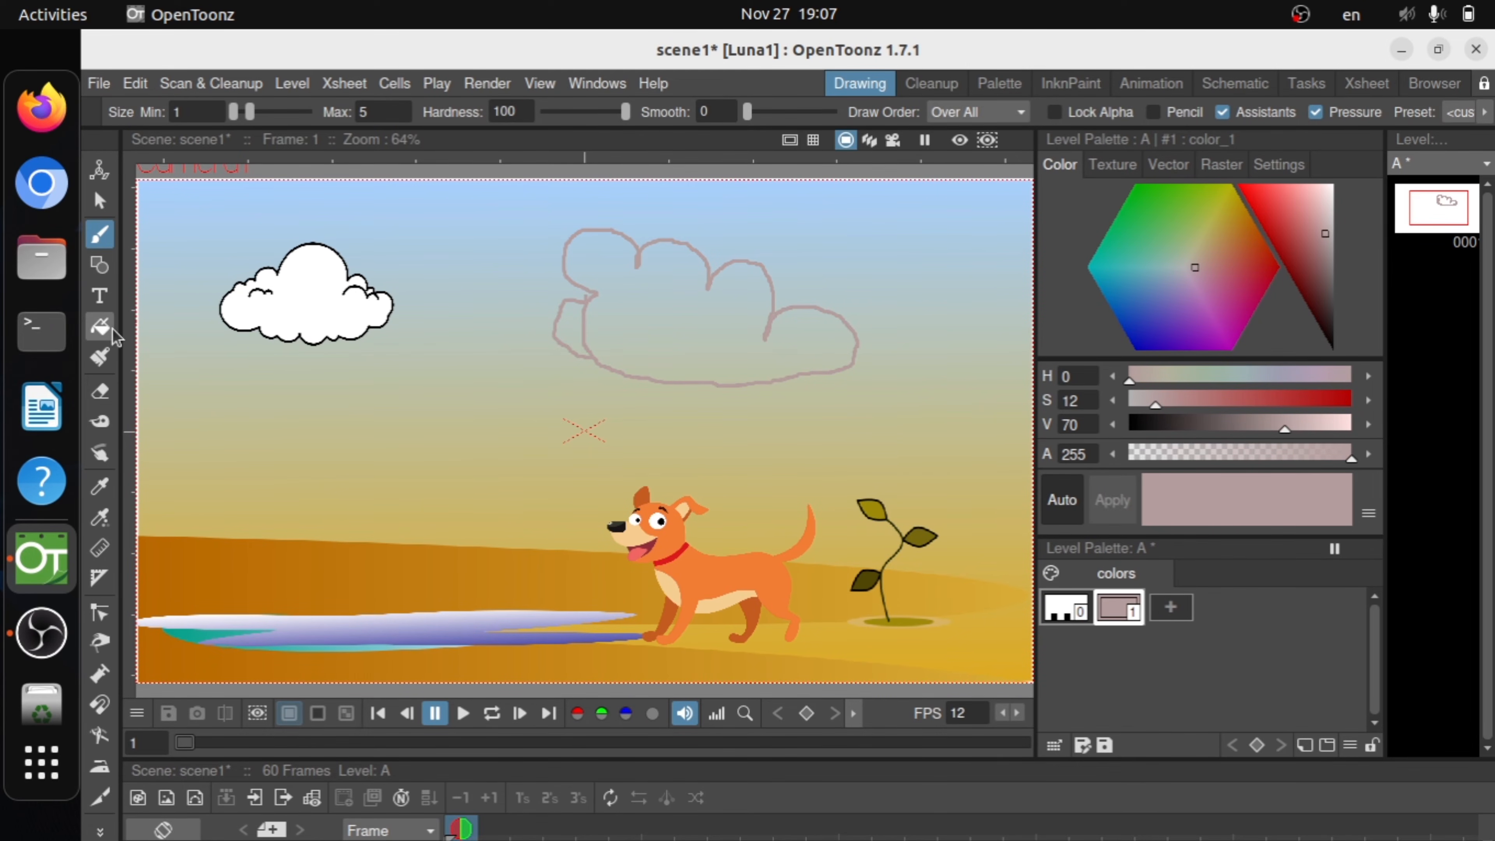
click(100, 327)
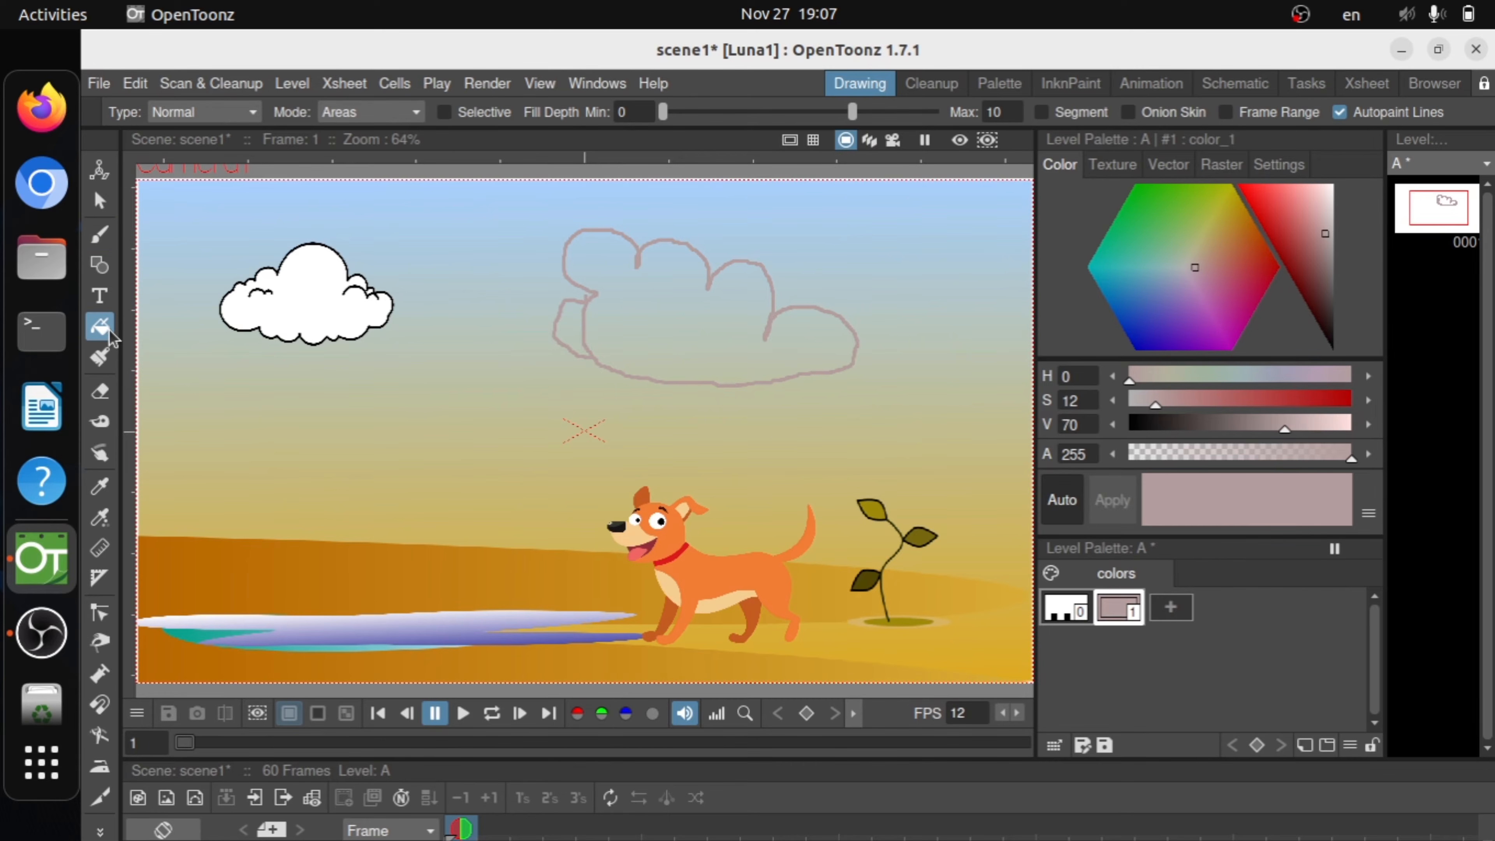
click(657, 320)
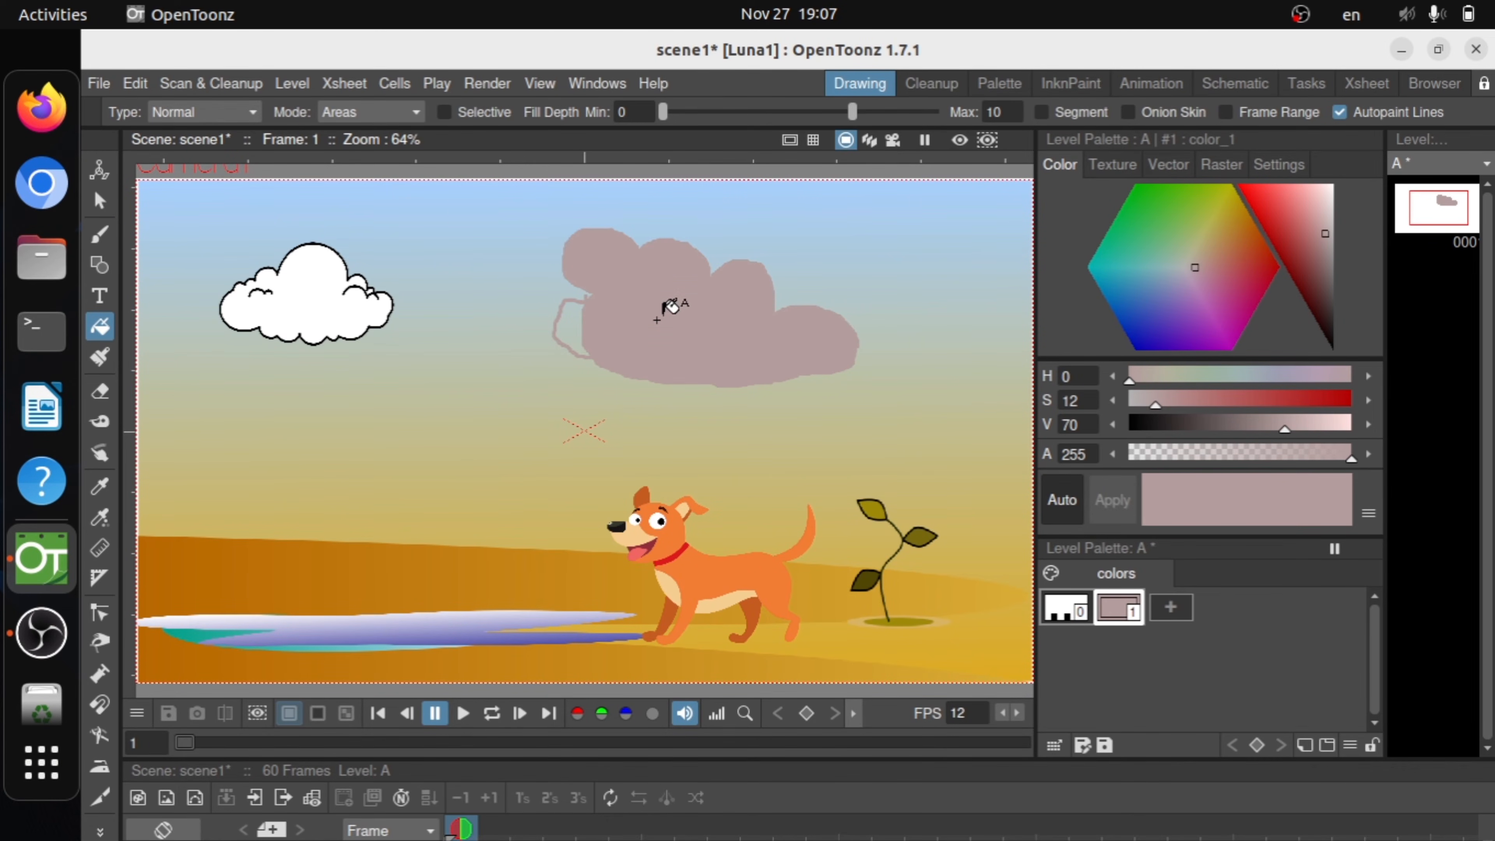
click(568, 330)
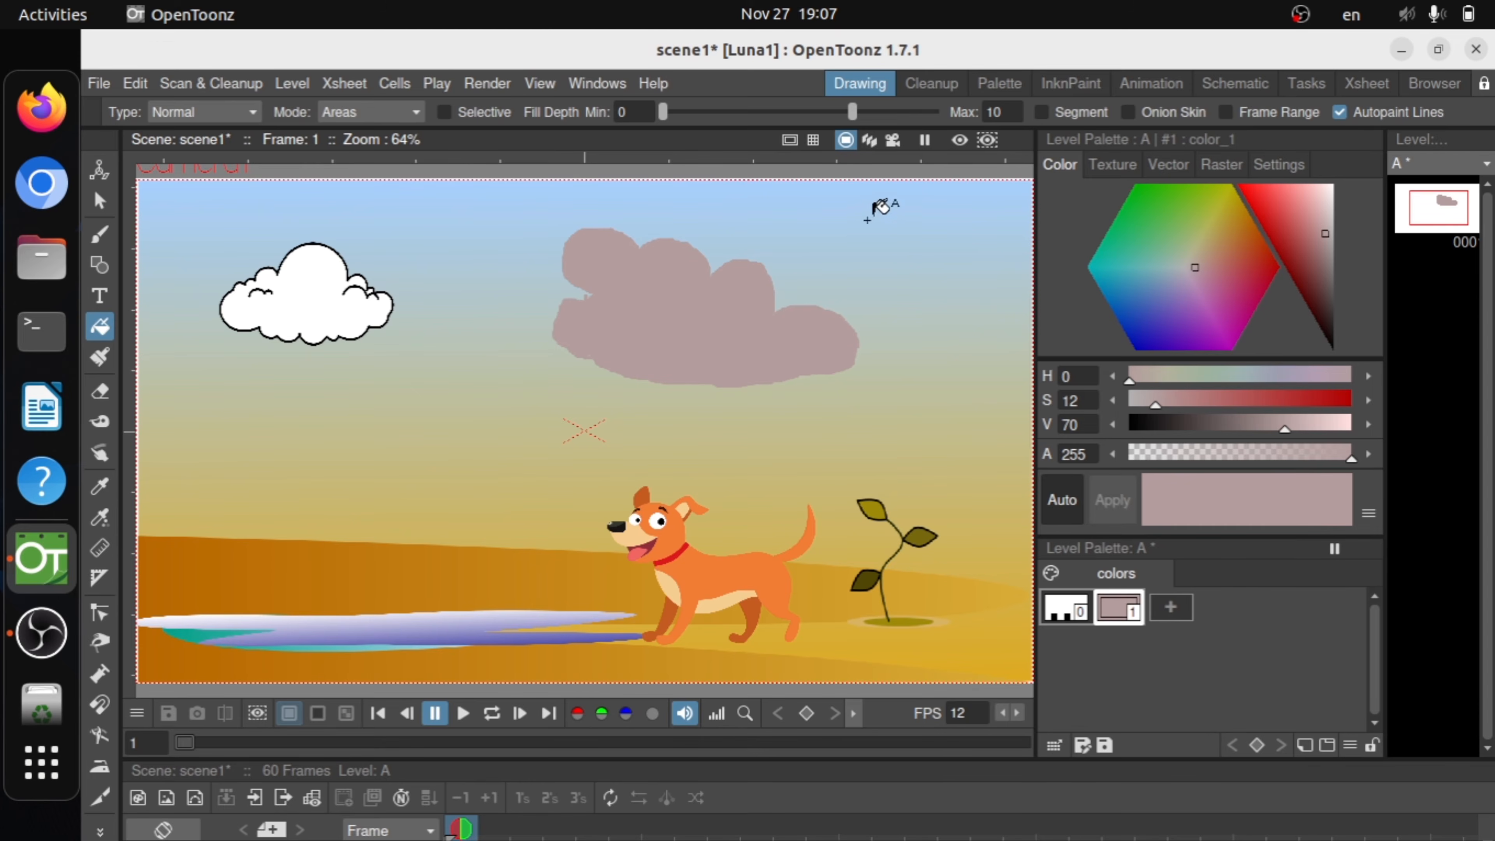
- In the Animation workspace, move the water in Col2 horizontally to about X 20 px at frame 60
click(1148, 90)
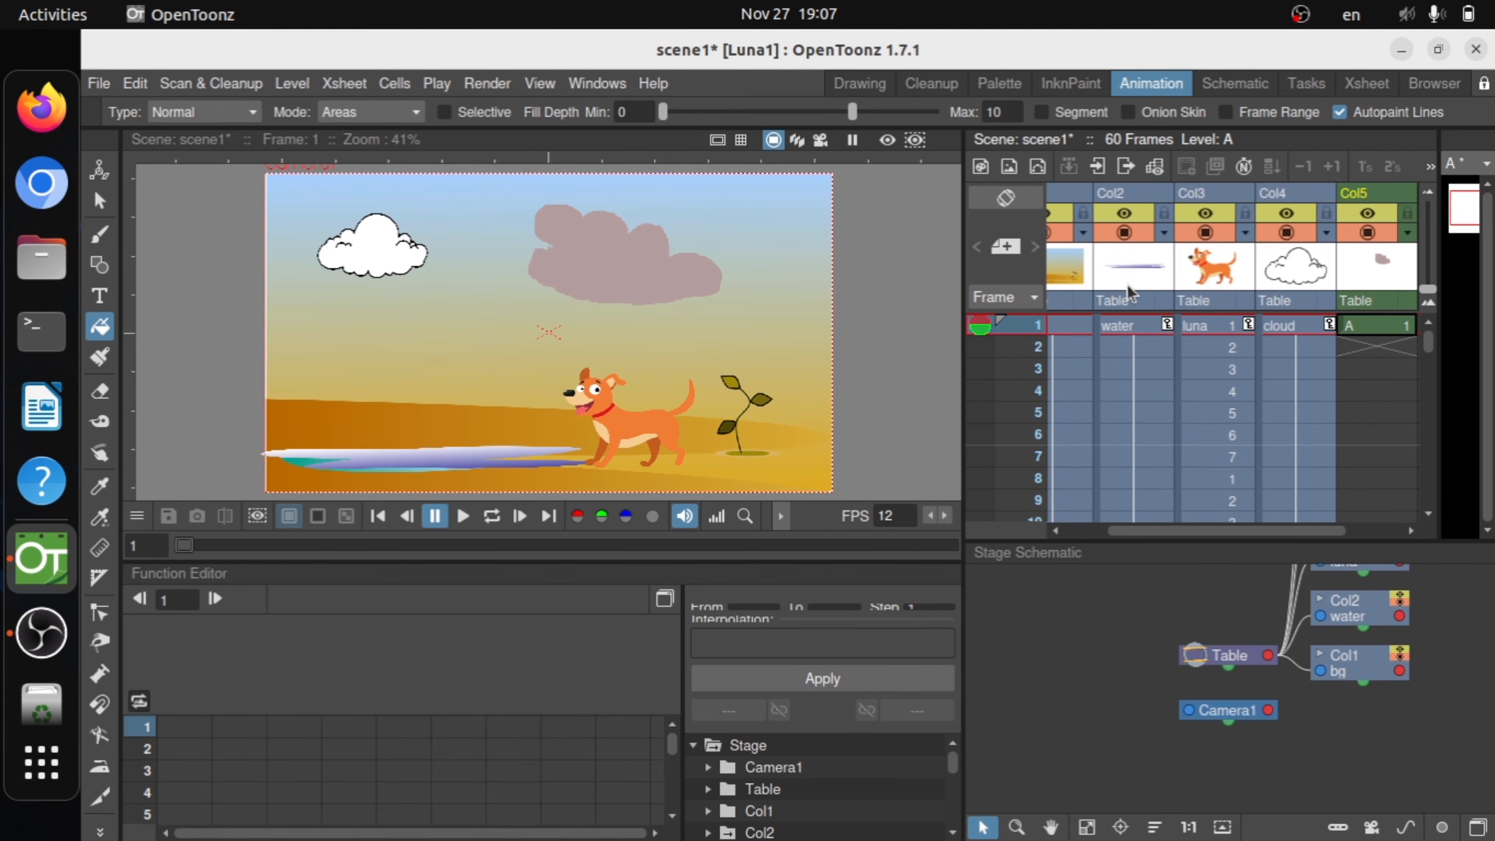
click(1063, 325)
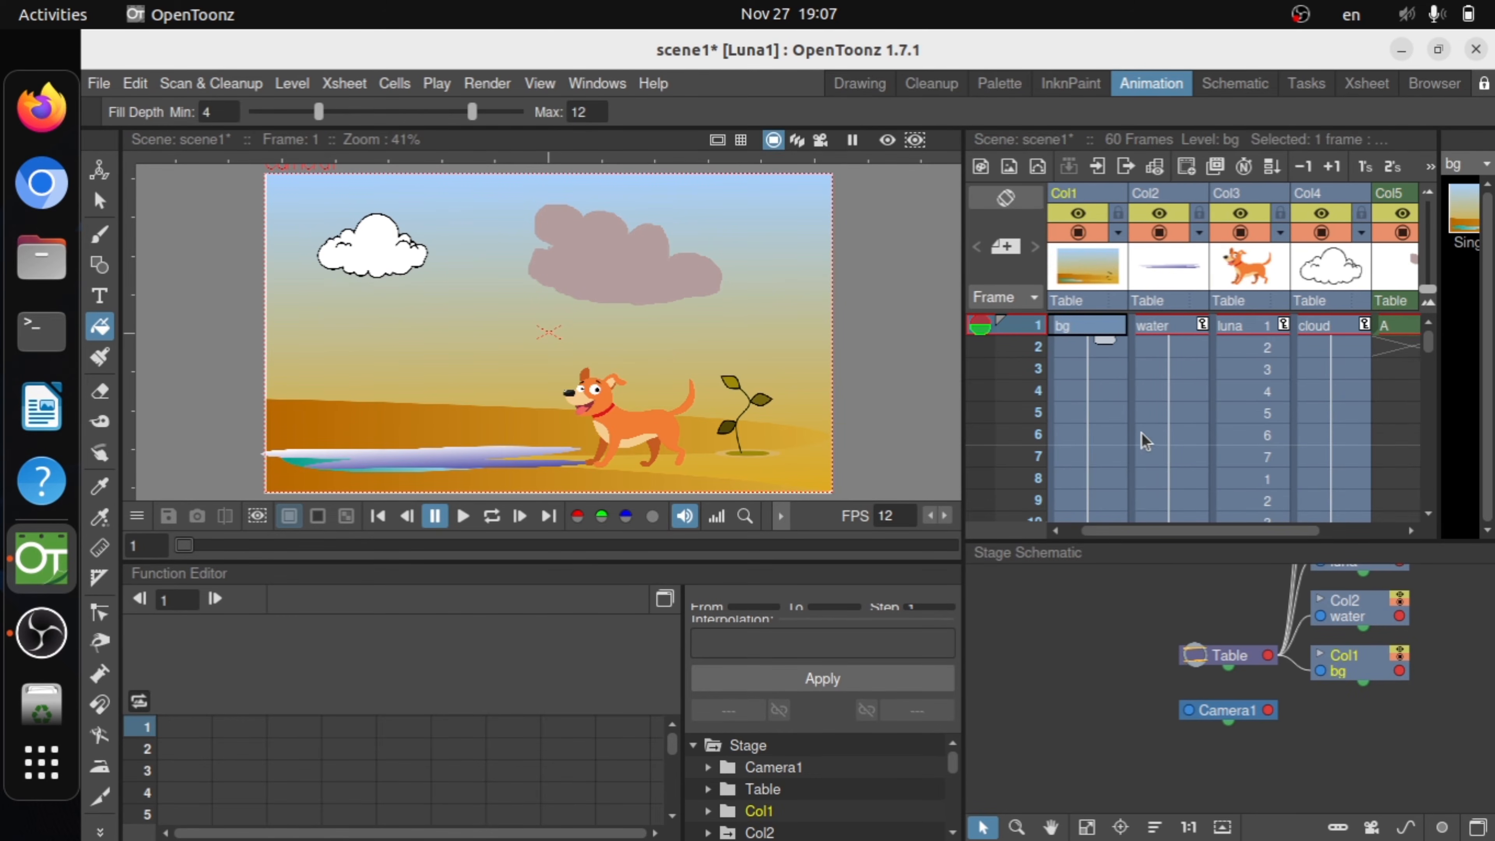
click(1165, 331)
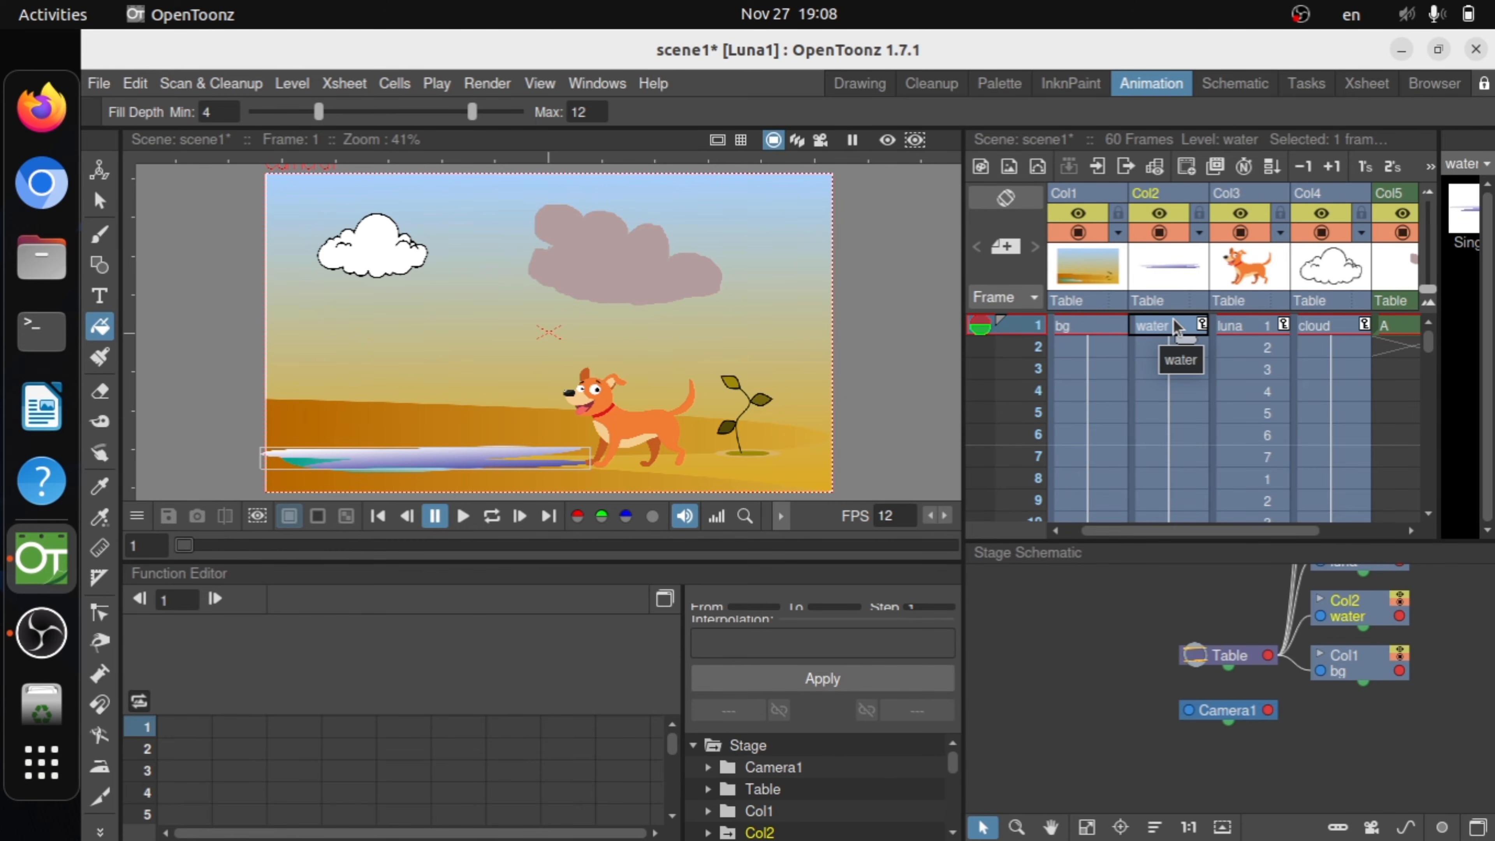
click(87, 181)
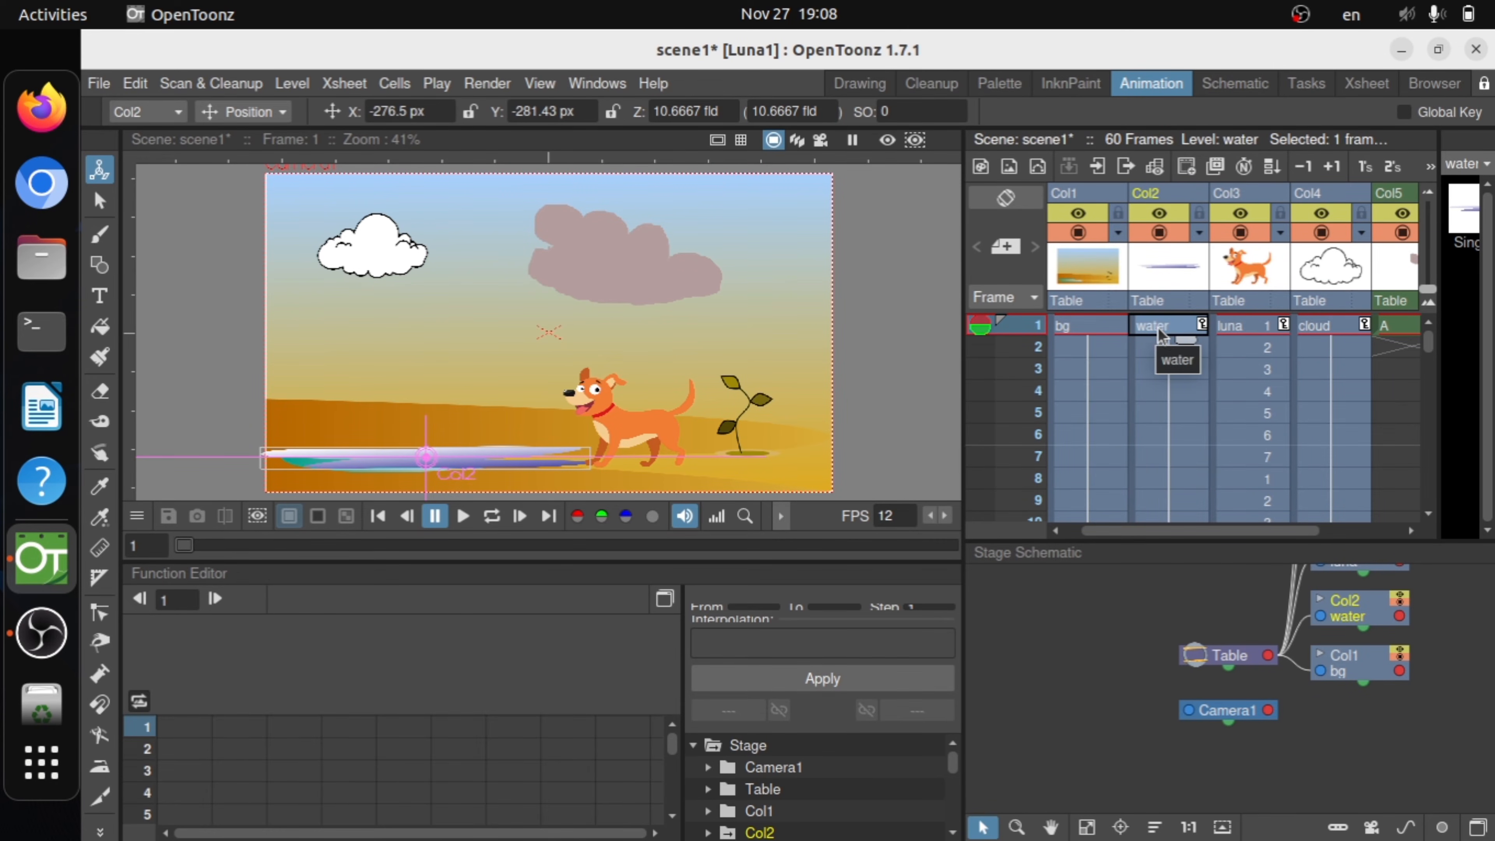
scroll(1159, 329, down, 6)
scroll(1168, 338, down, 12)
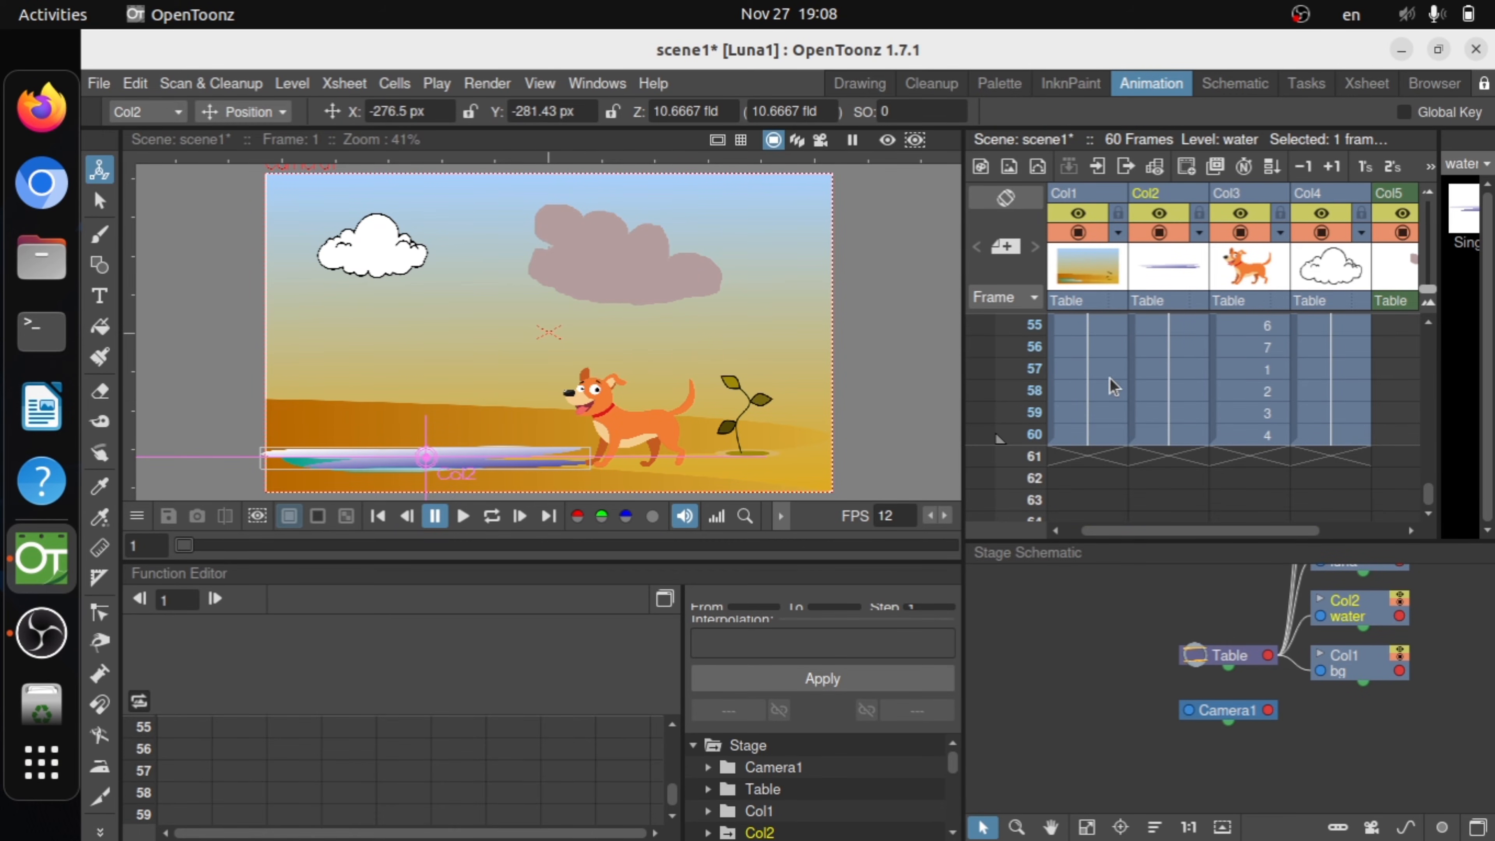
click(1190, 436)
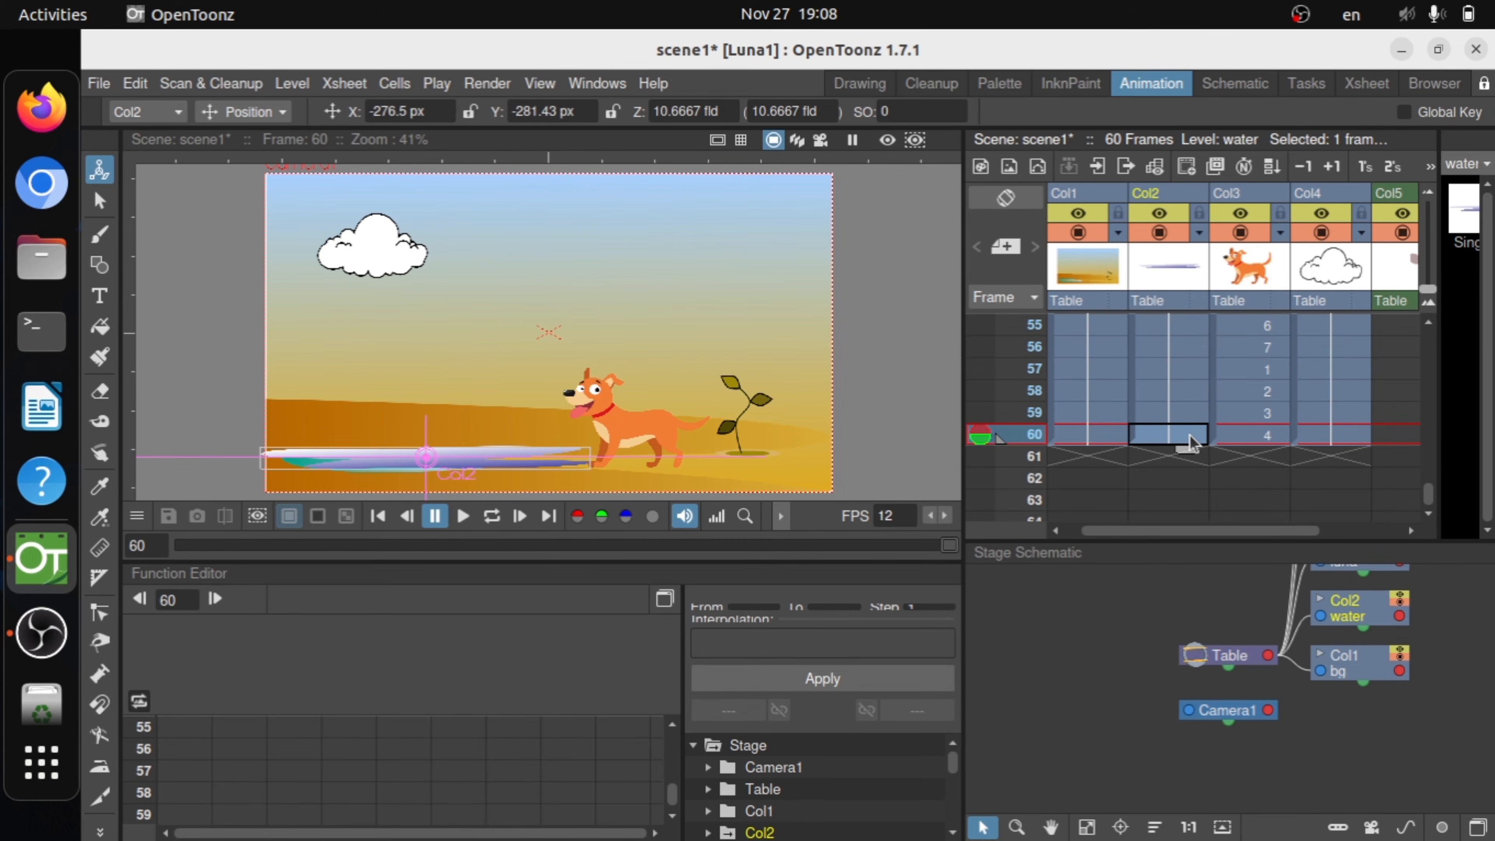
scroll(1189, 439, up, 10)
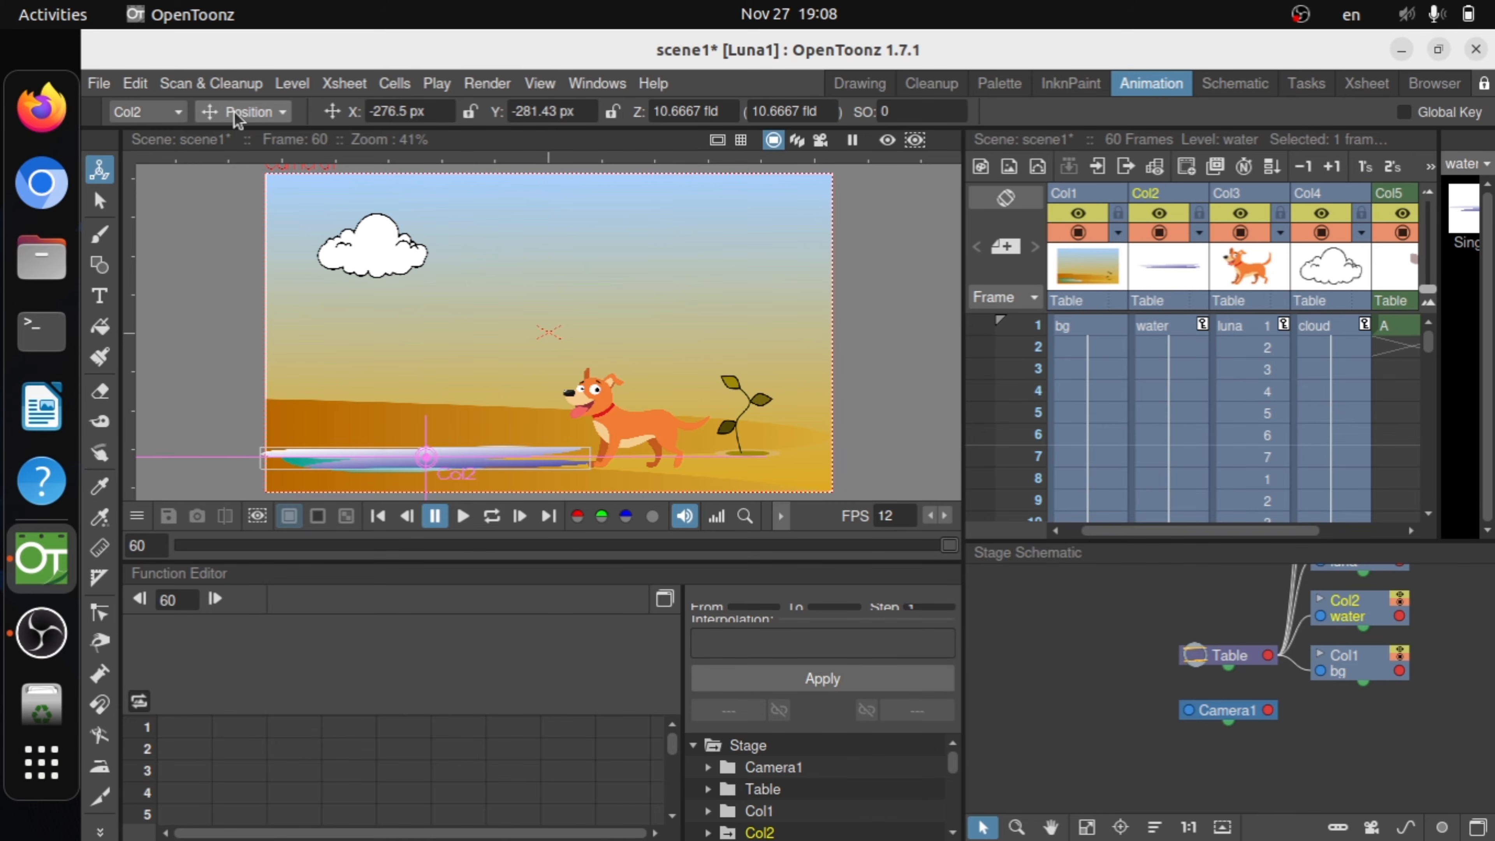
drag(465, 455, 597, 455)
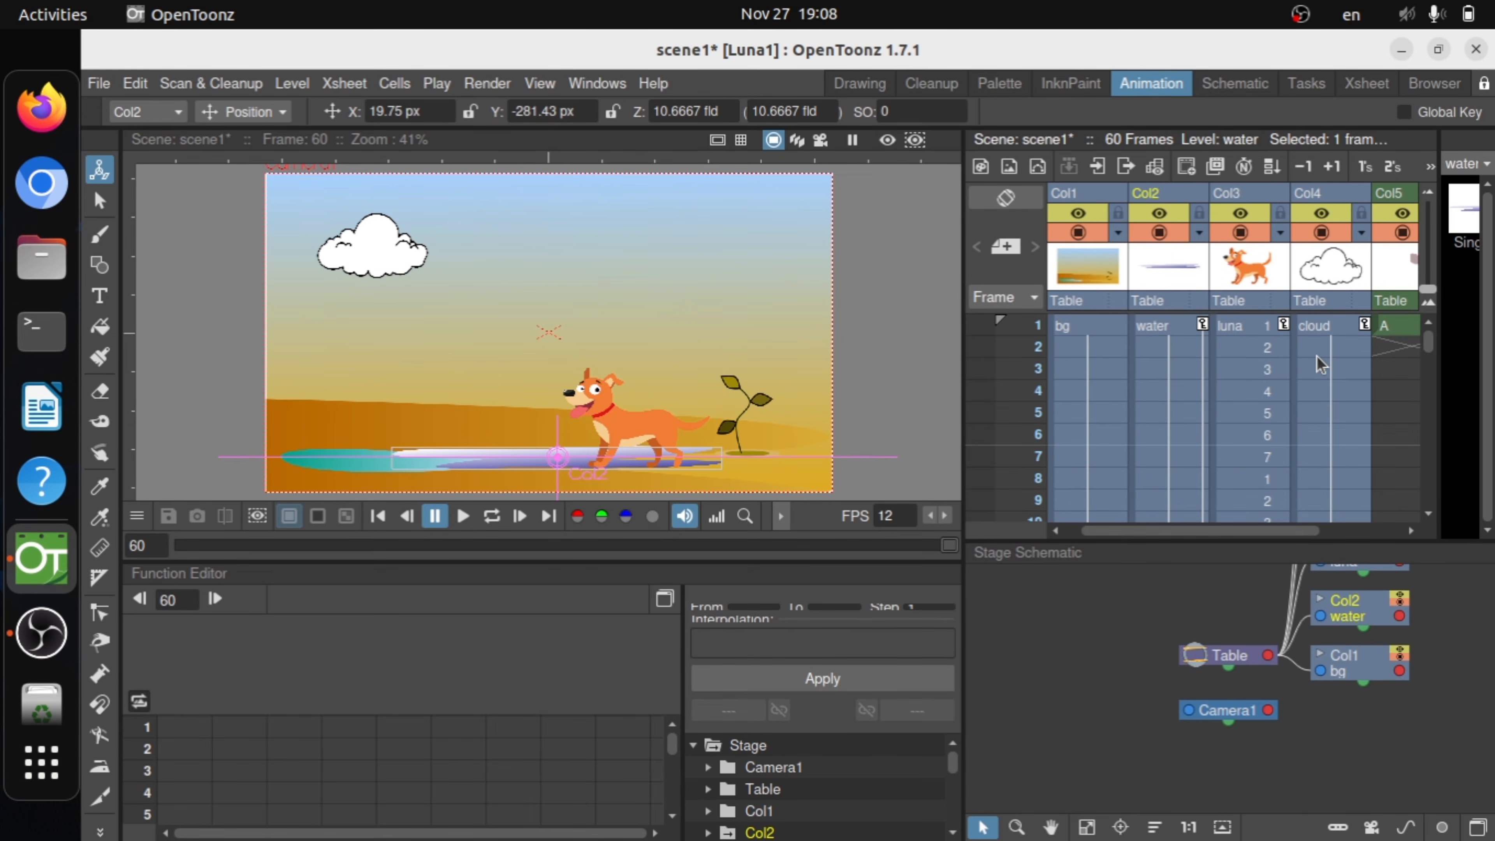
- At frame 60 of Col4, move the white cloud across the sky to about X 360 px, Y 180 px
scroll(1326, 387, down, 10)
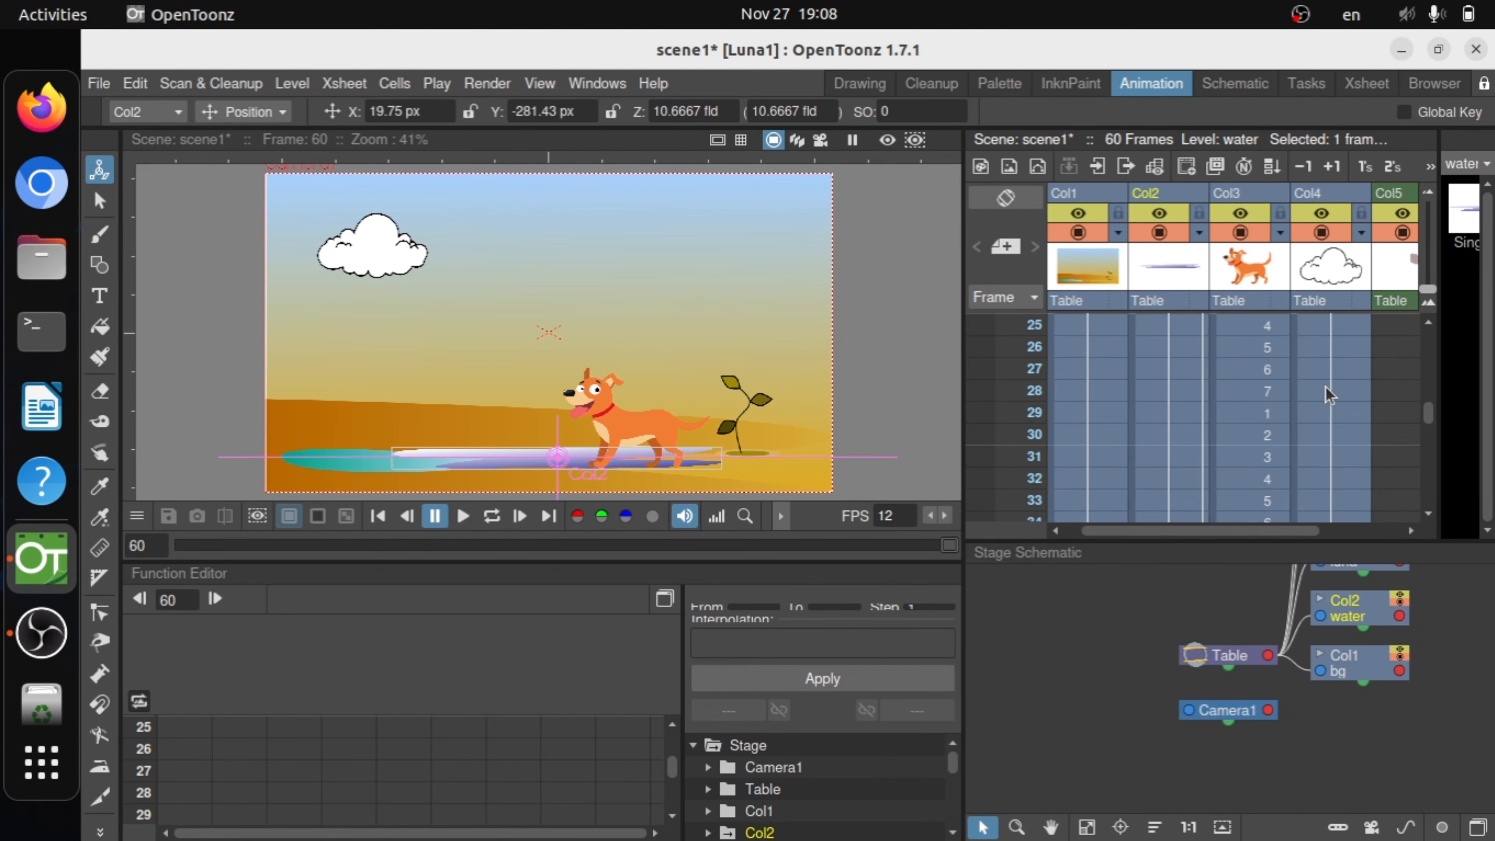
scroll(1326, 388, down, 8)
scroll(1326, 389, up, 4)
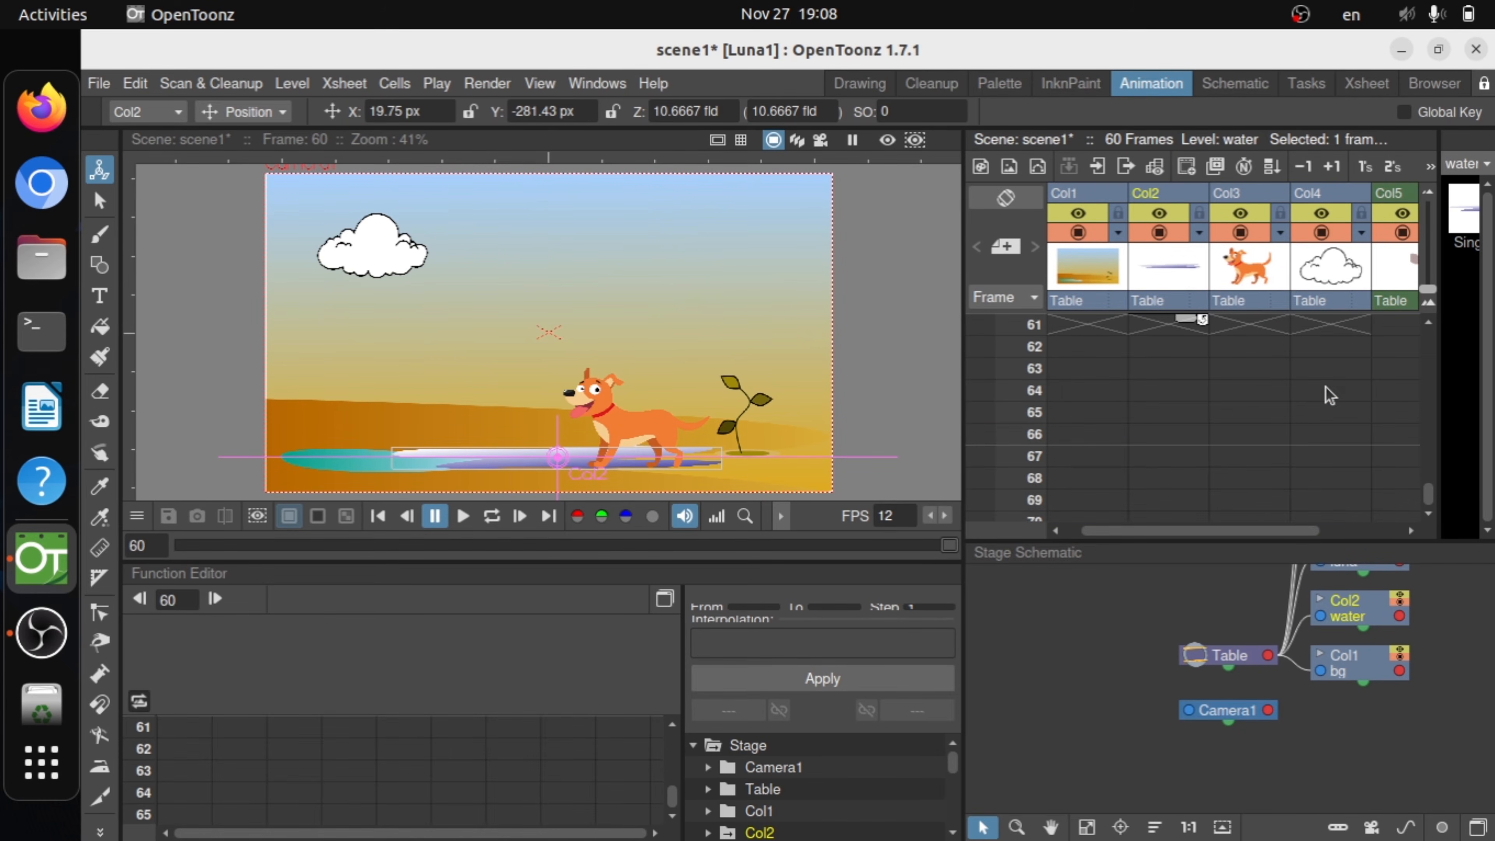
click(1329, 435)
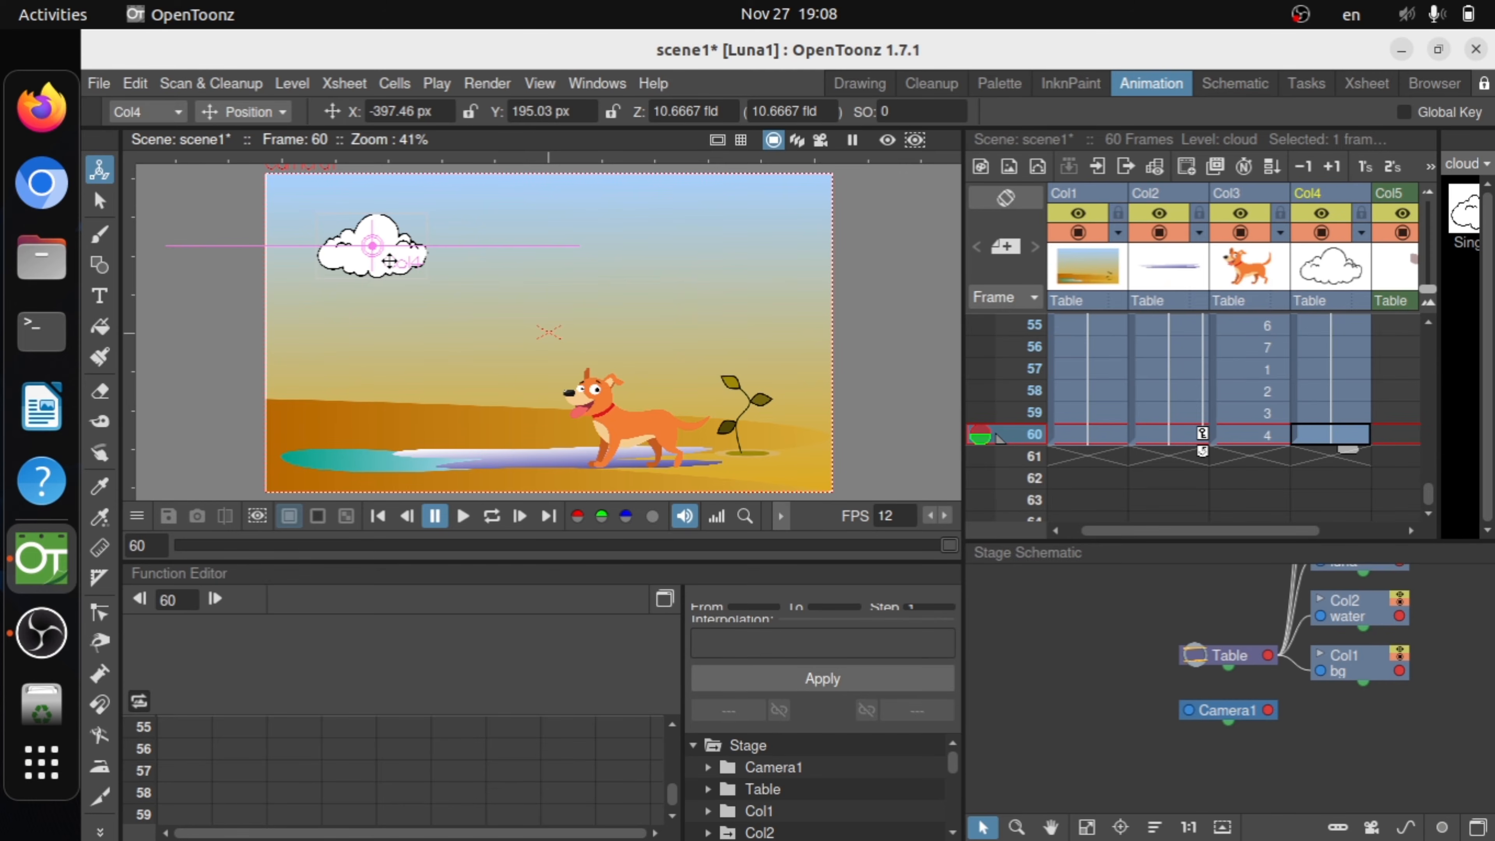
drag(391, 261, 728, 267)
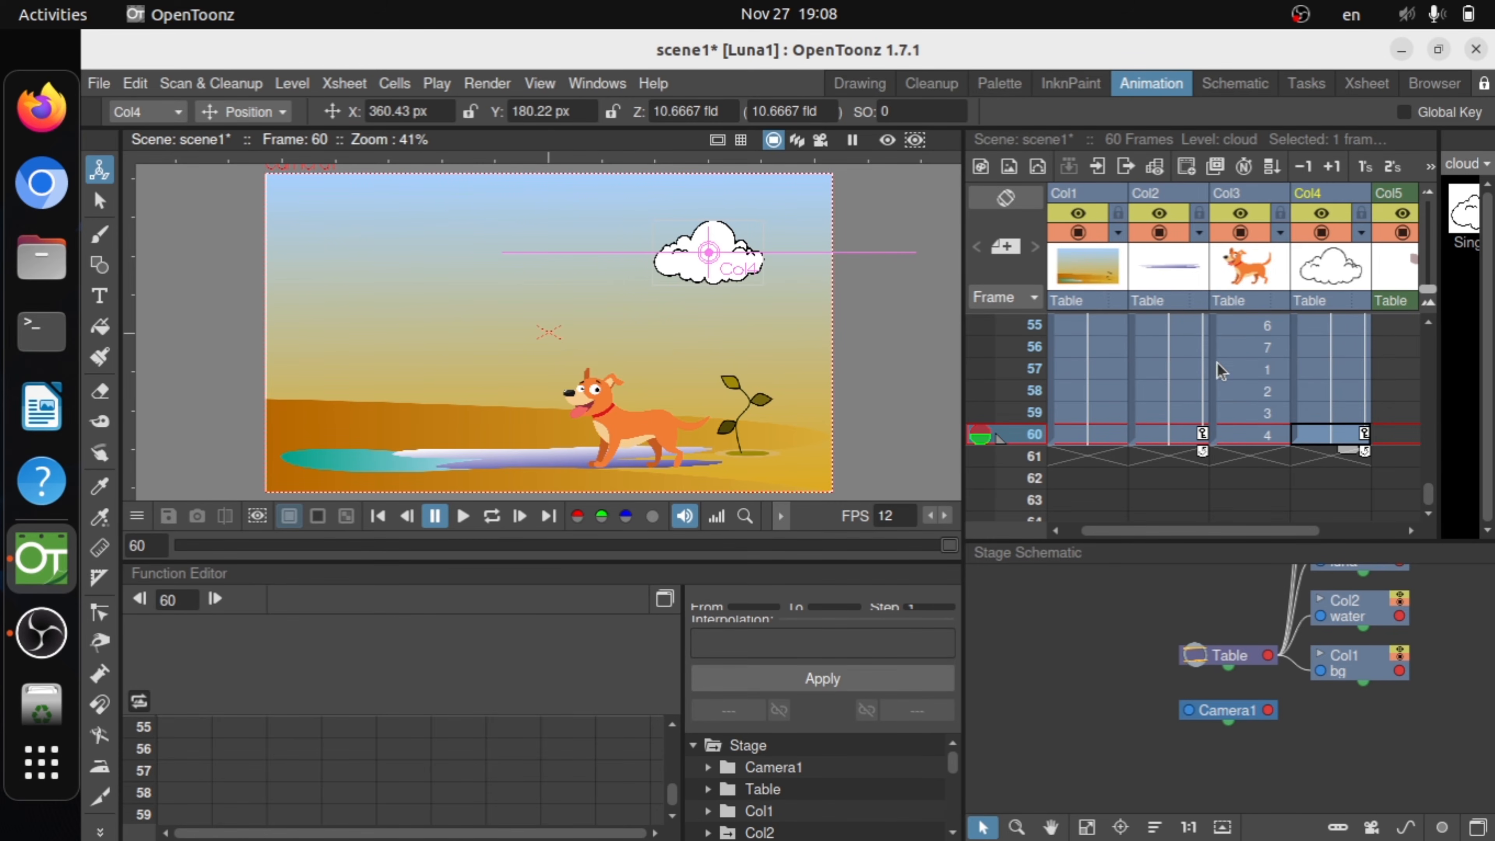
- In the Xsheet workspace, repeat the drawn cloud's frame 1 cell in Col5 up to frame 60
scroll(1267, 380, up, 10)
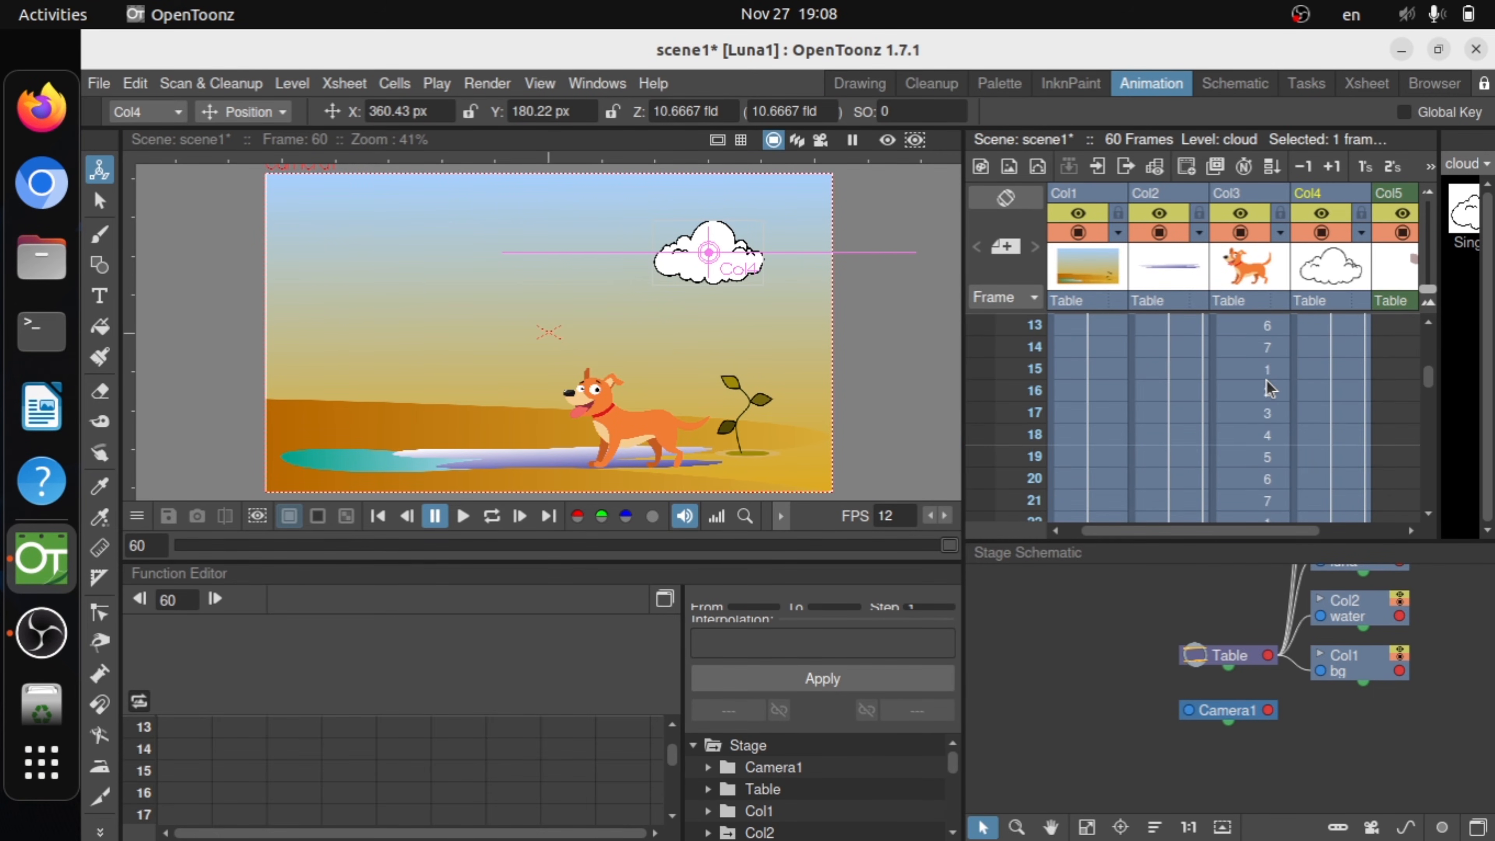
scroll(1266, 380, up, 3)
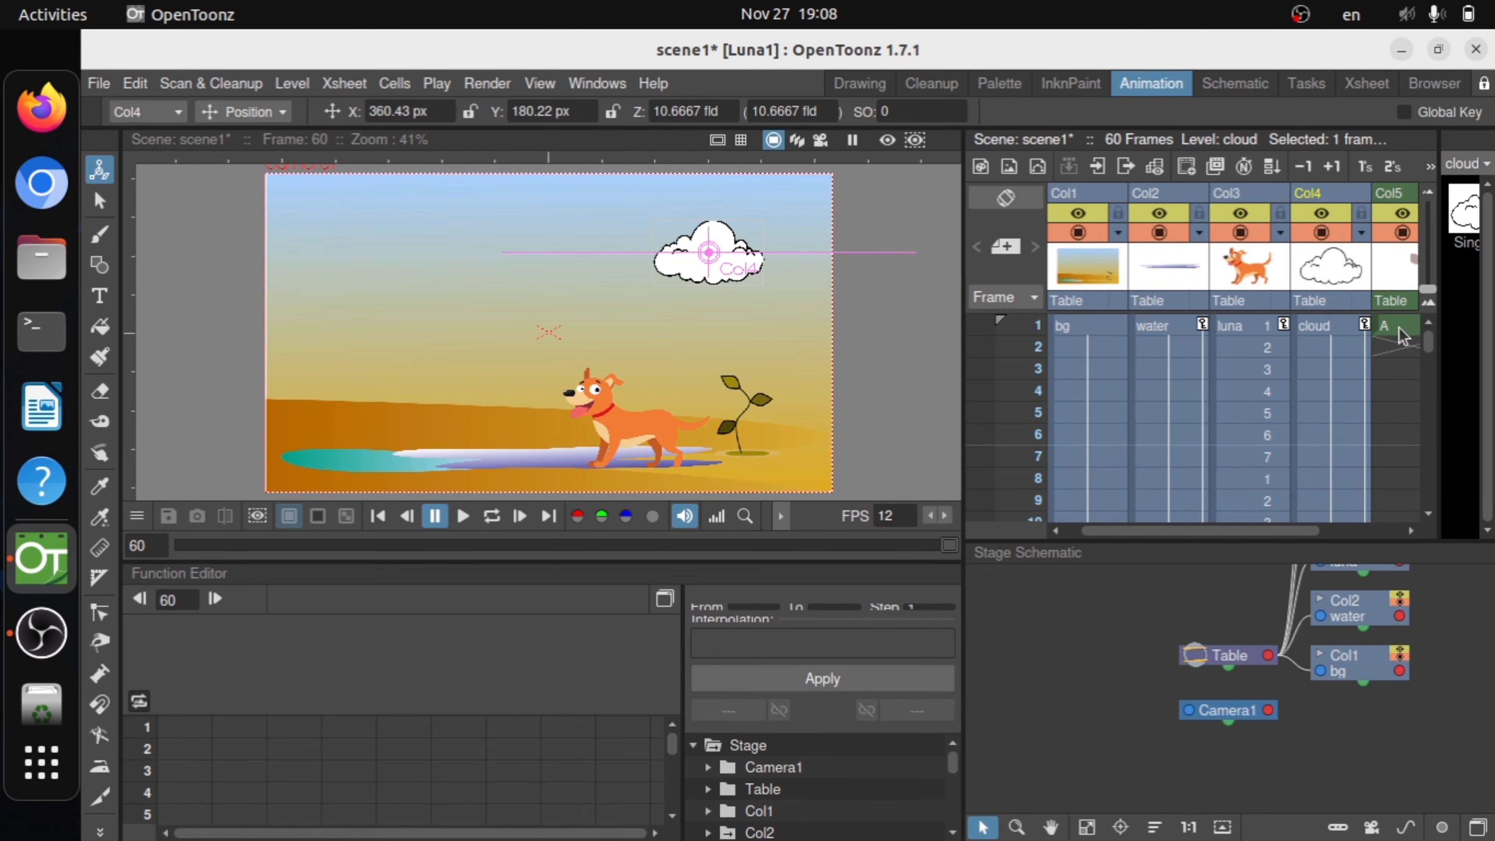
click(1363, 86)
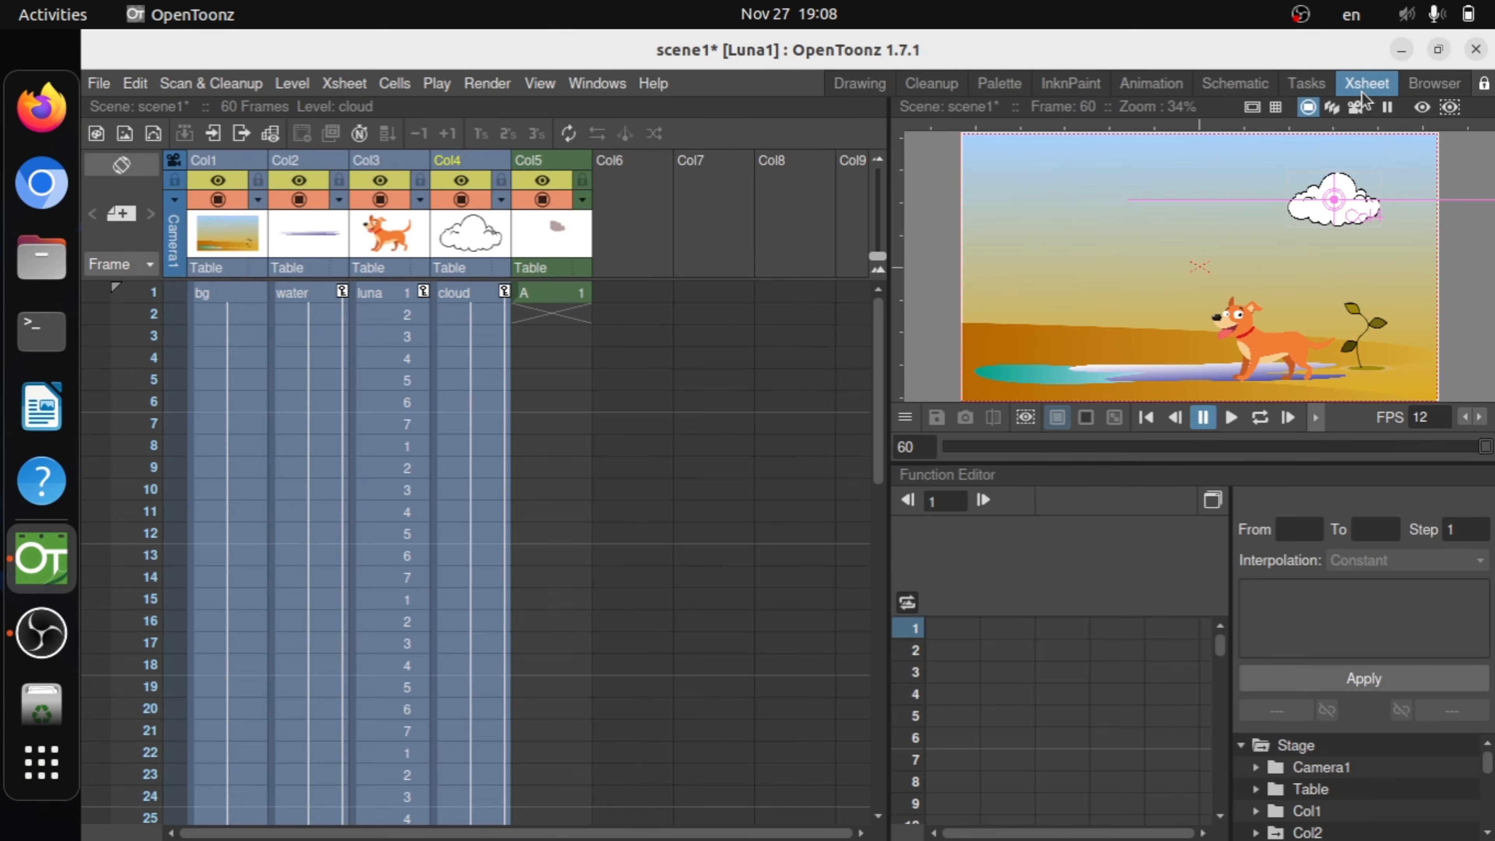
click(558, 298)
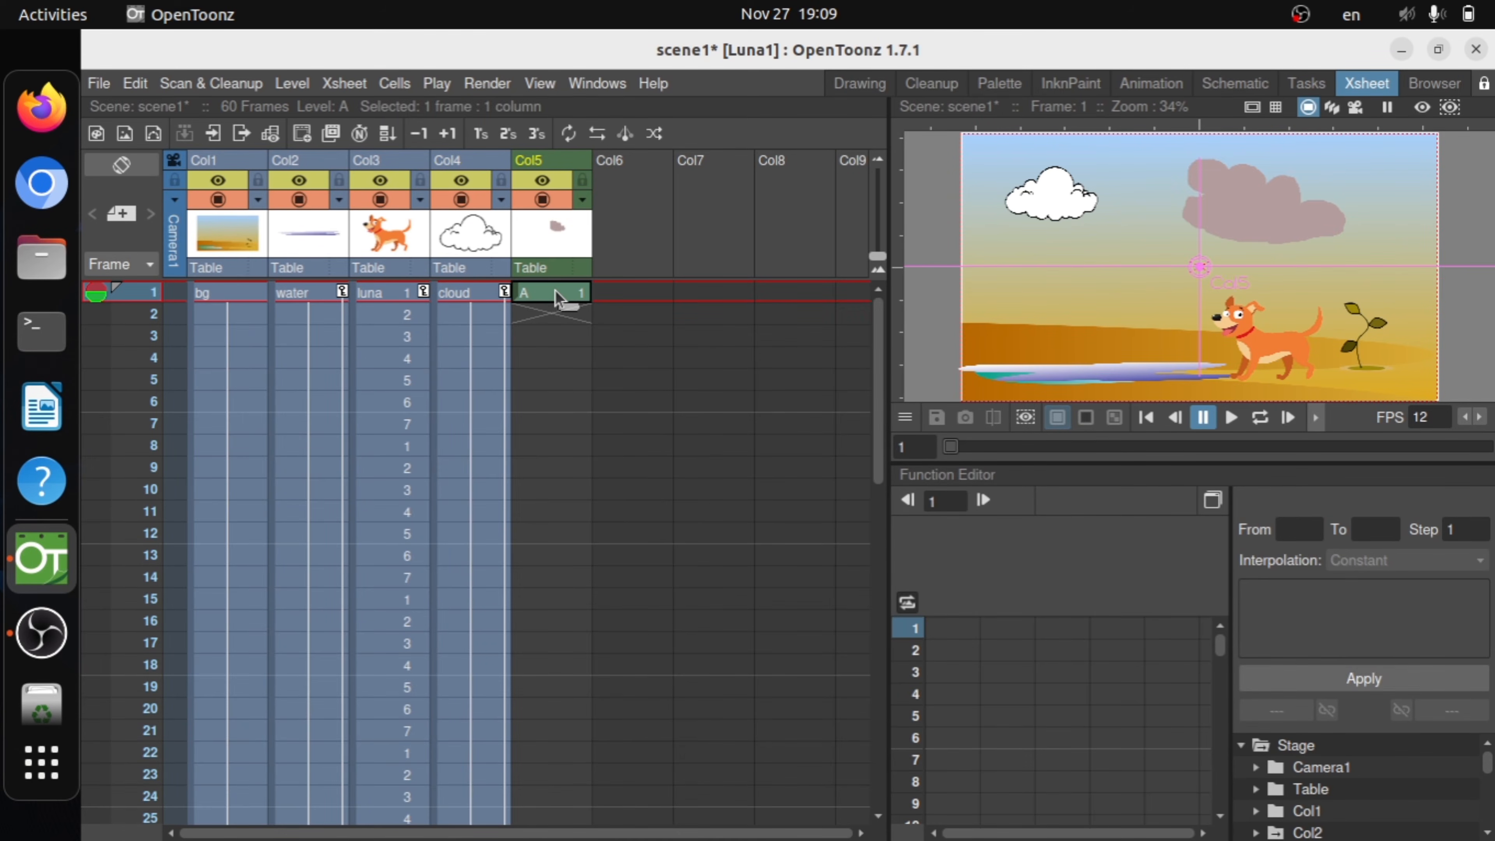
click(569, 134)
click(886, 323)
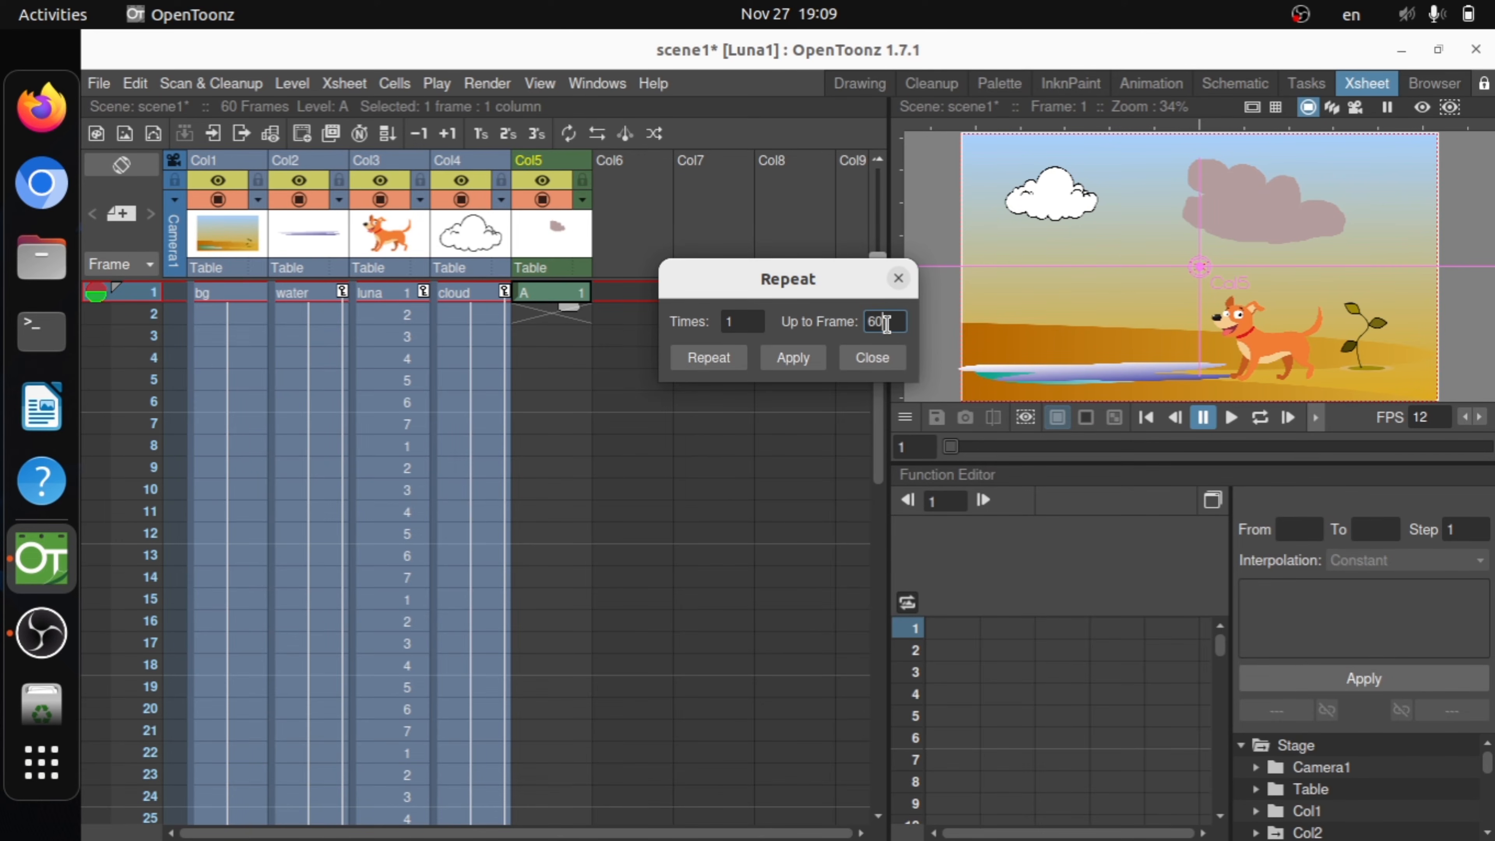
click(808, 355)
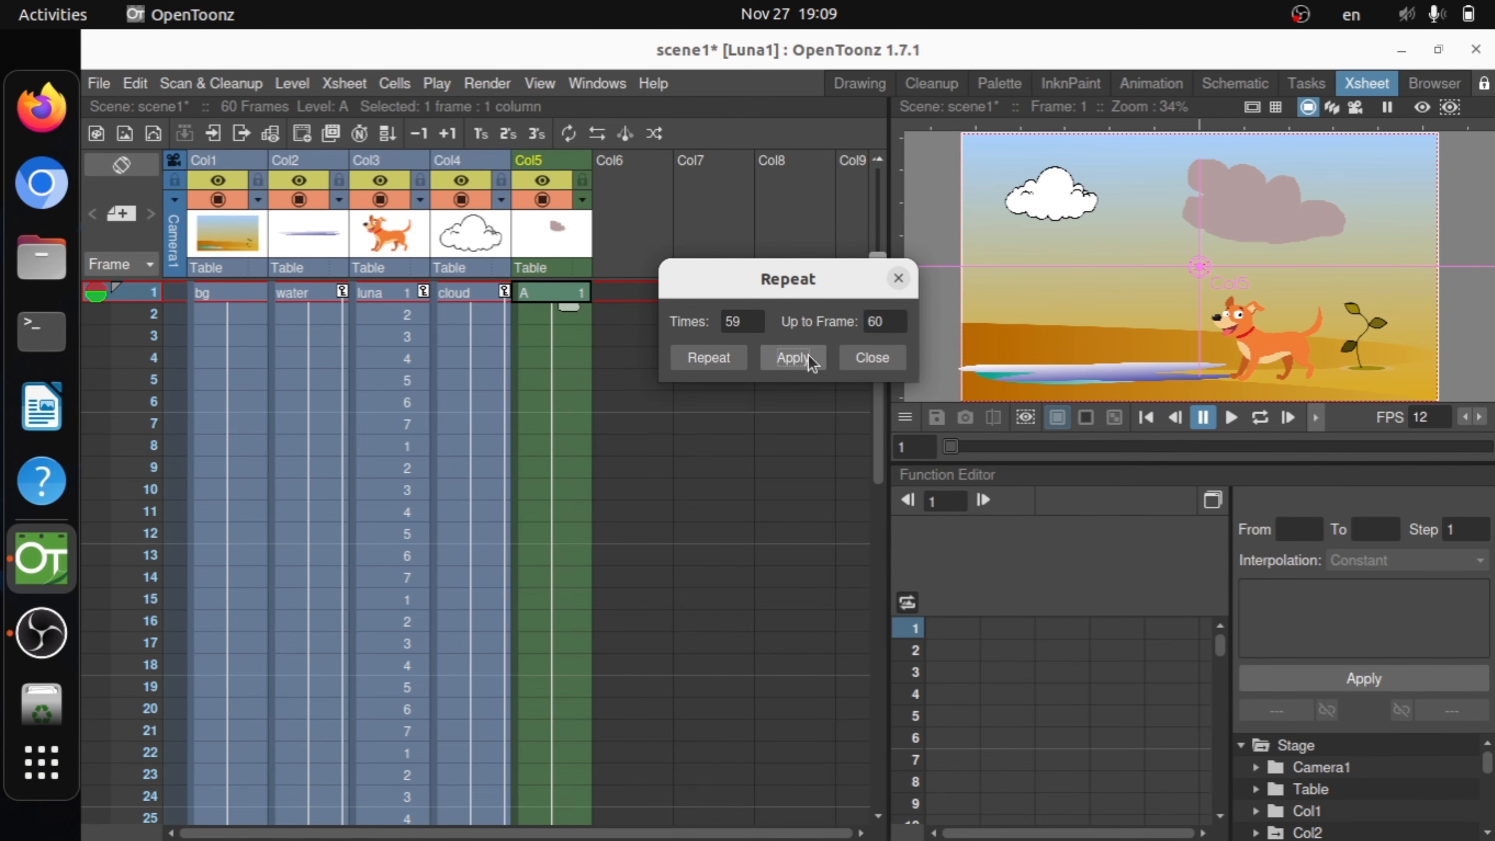
click(718, 357)
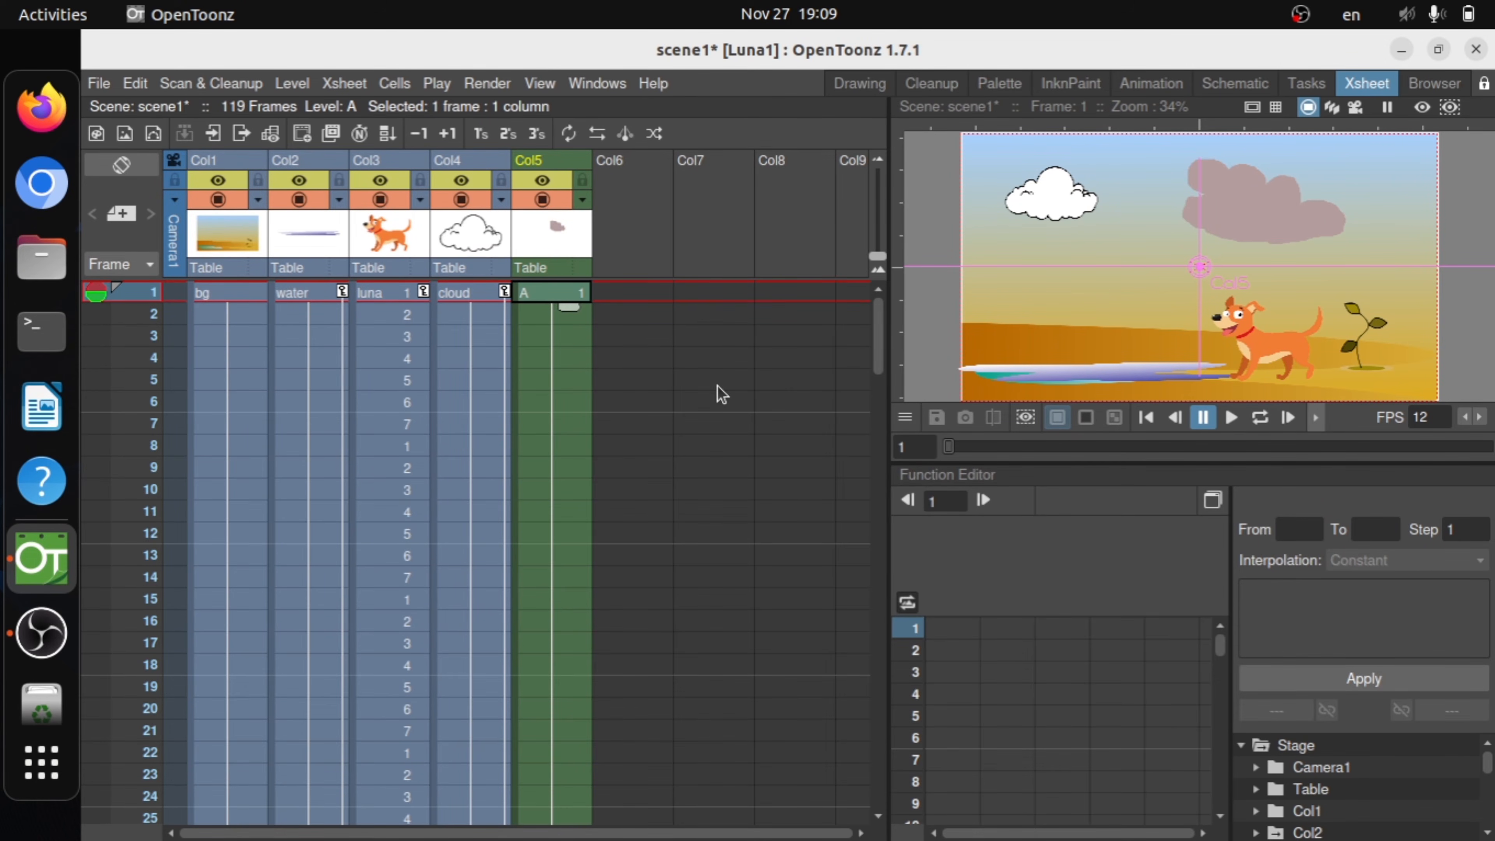
- At frame 60 of Col5, move the drawn cloud to about X -541 px, Y 17 px in the Animation workspace
scroll(717, 386, down, 15)
scroll(652, 505, up, 3)
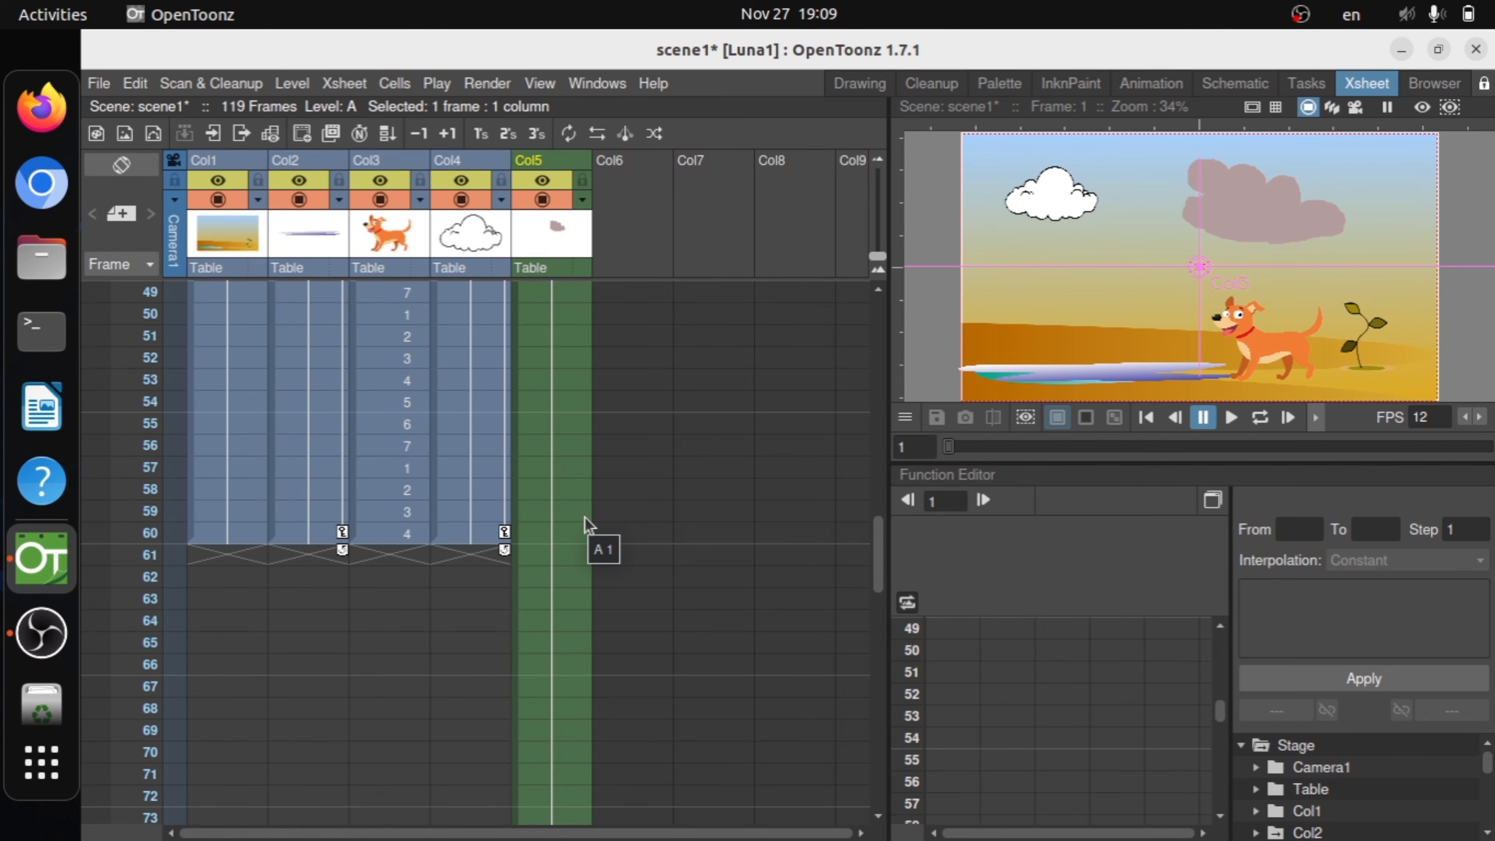
click(571, 530)
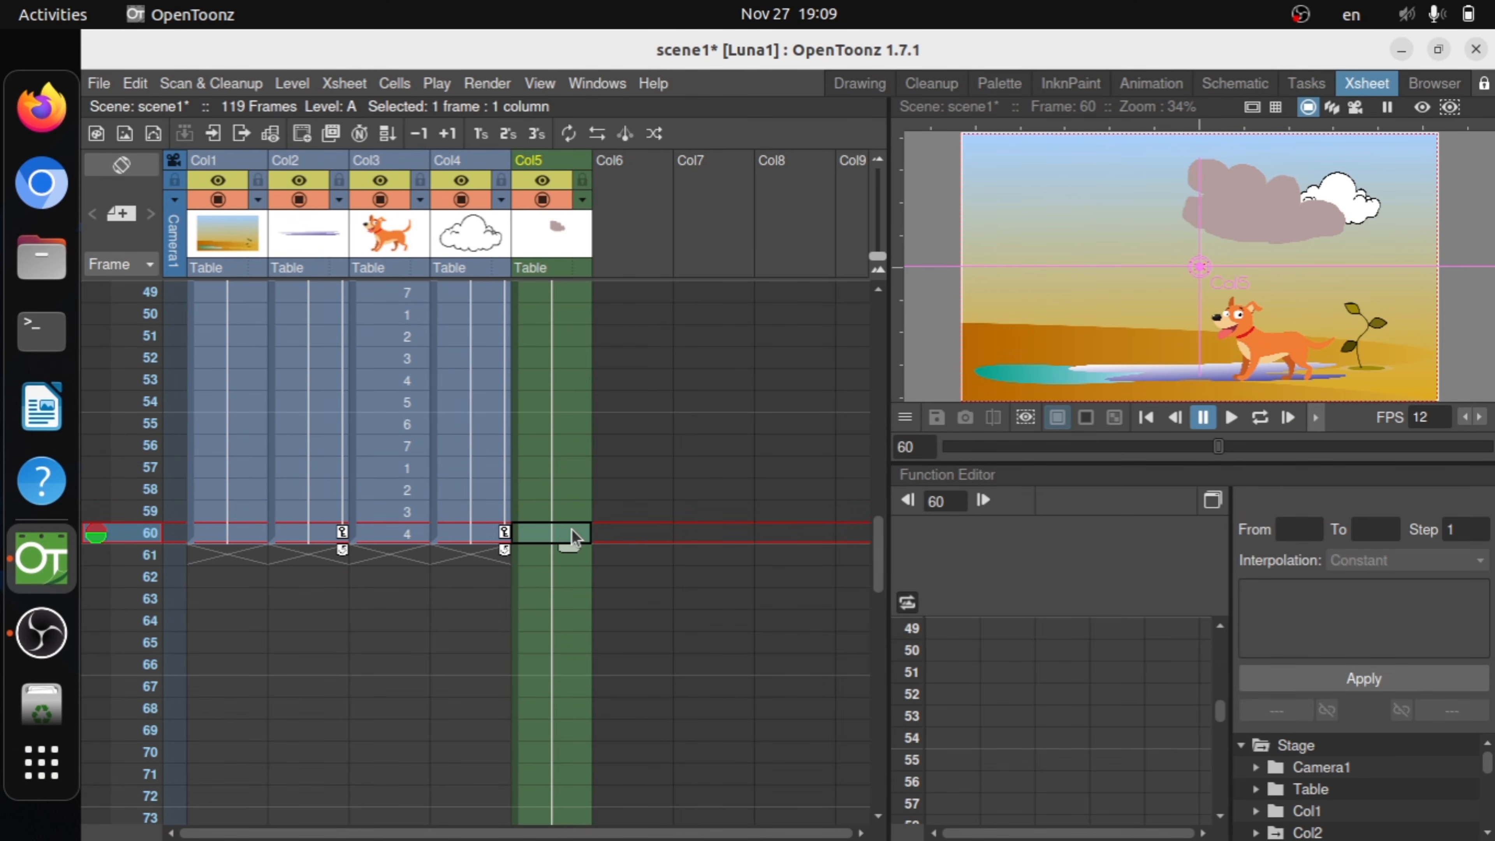
click(1167, 91)
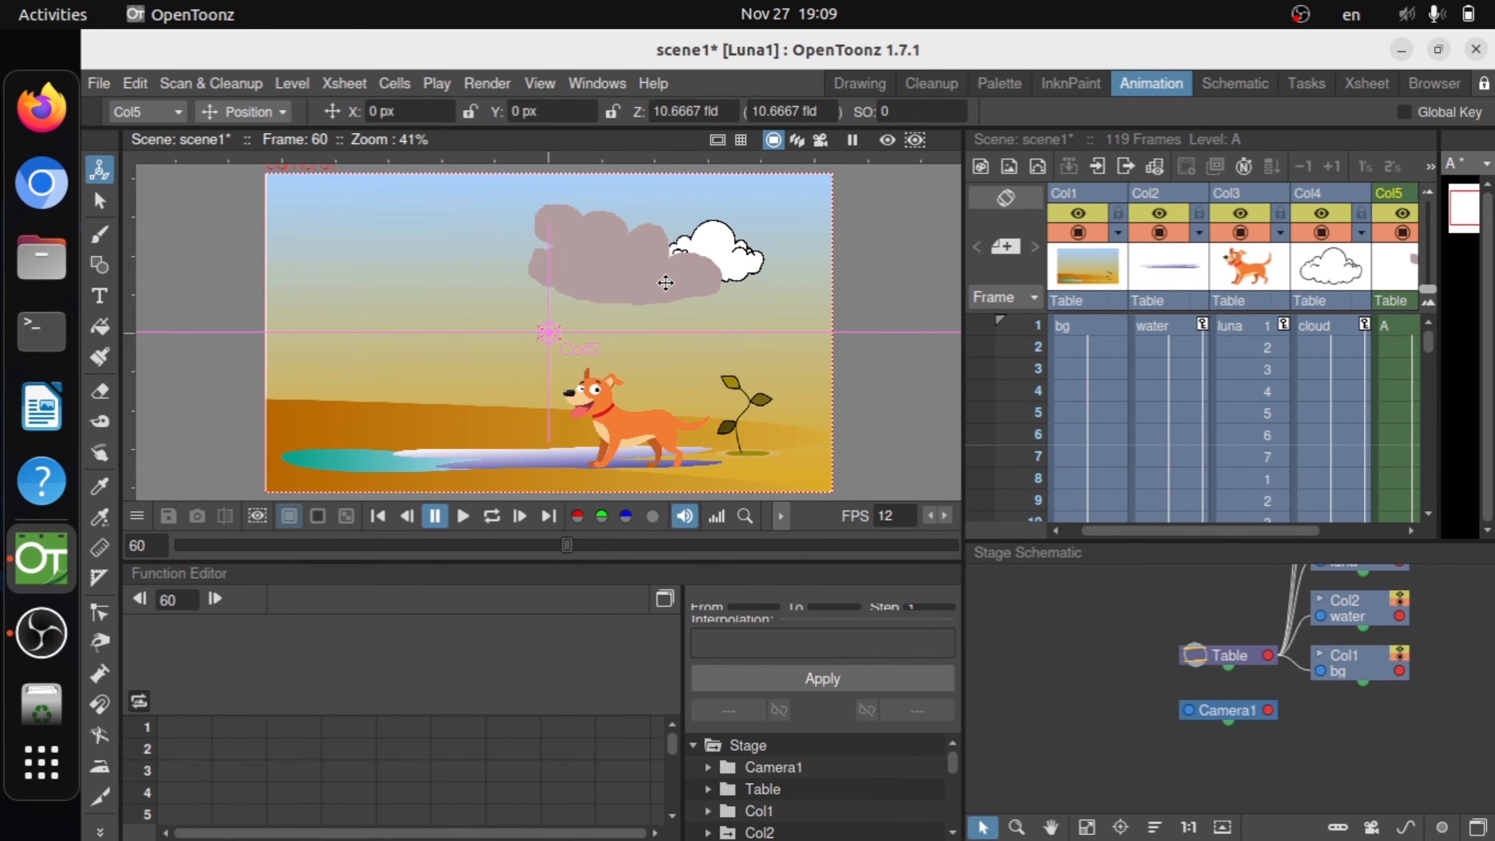
drag(648, 283, 423, 274)
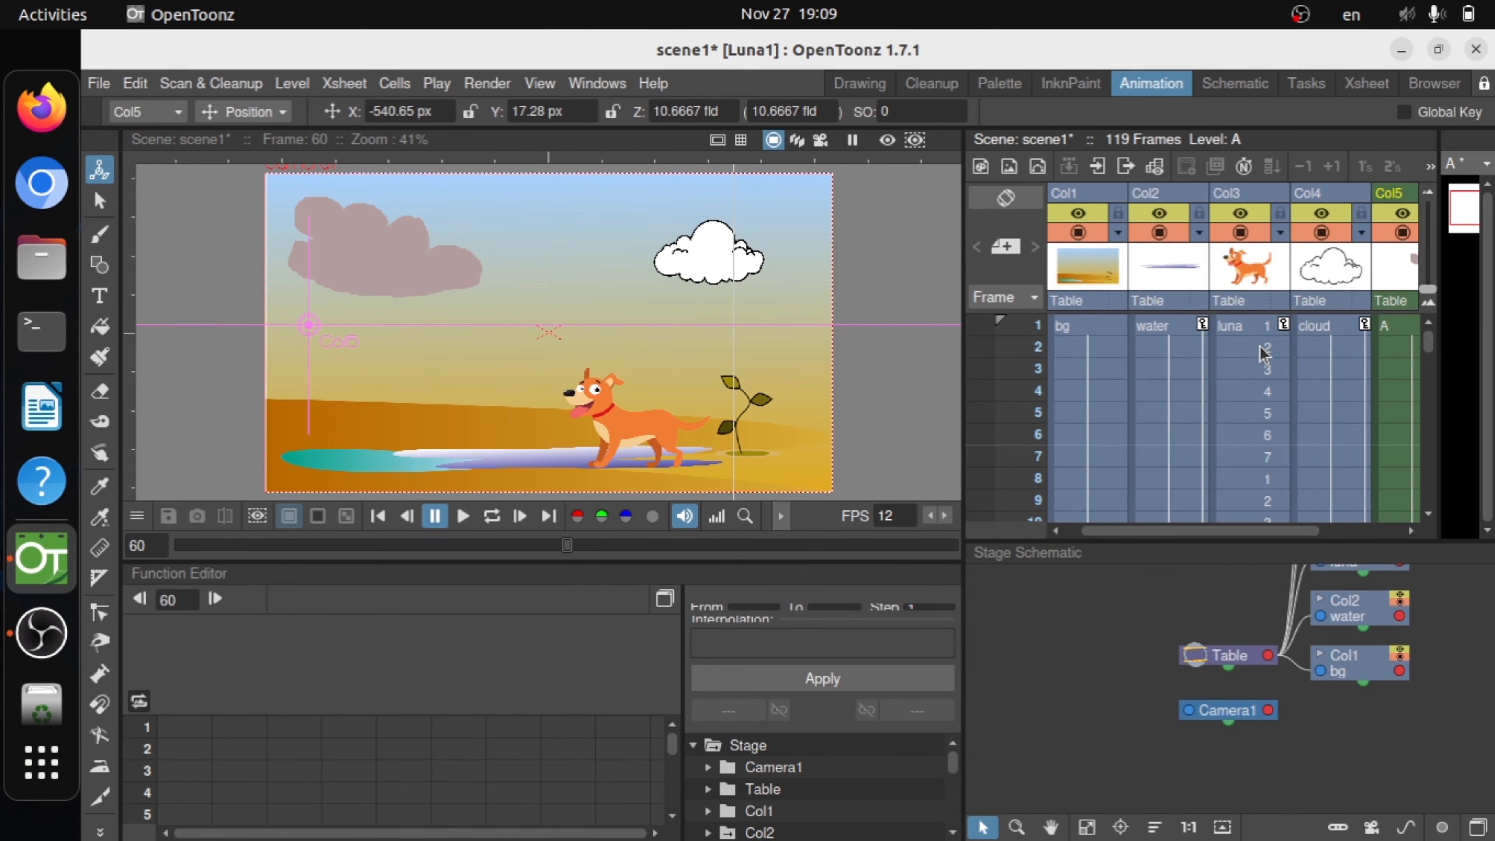
- At frame 60 of Col3, move the dog to about X 217 px and play the animation from frame 1
scroll(1257, 356, down, 14)
scroll(1257, 356, down, 8)
scroll(1257, 356, up, 4)
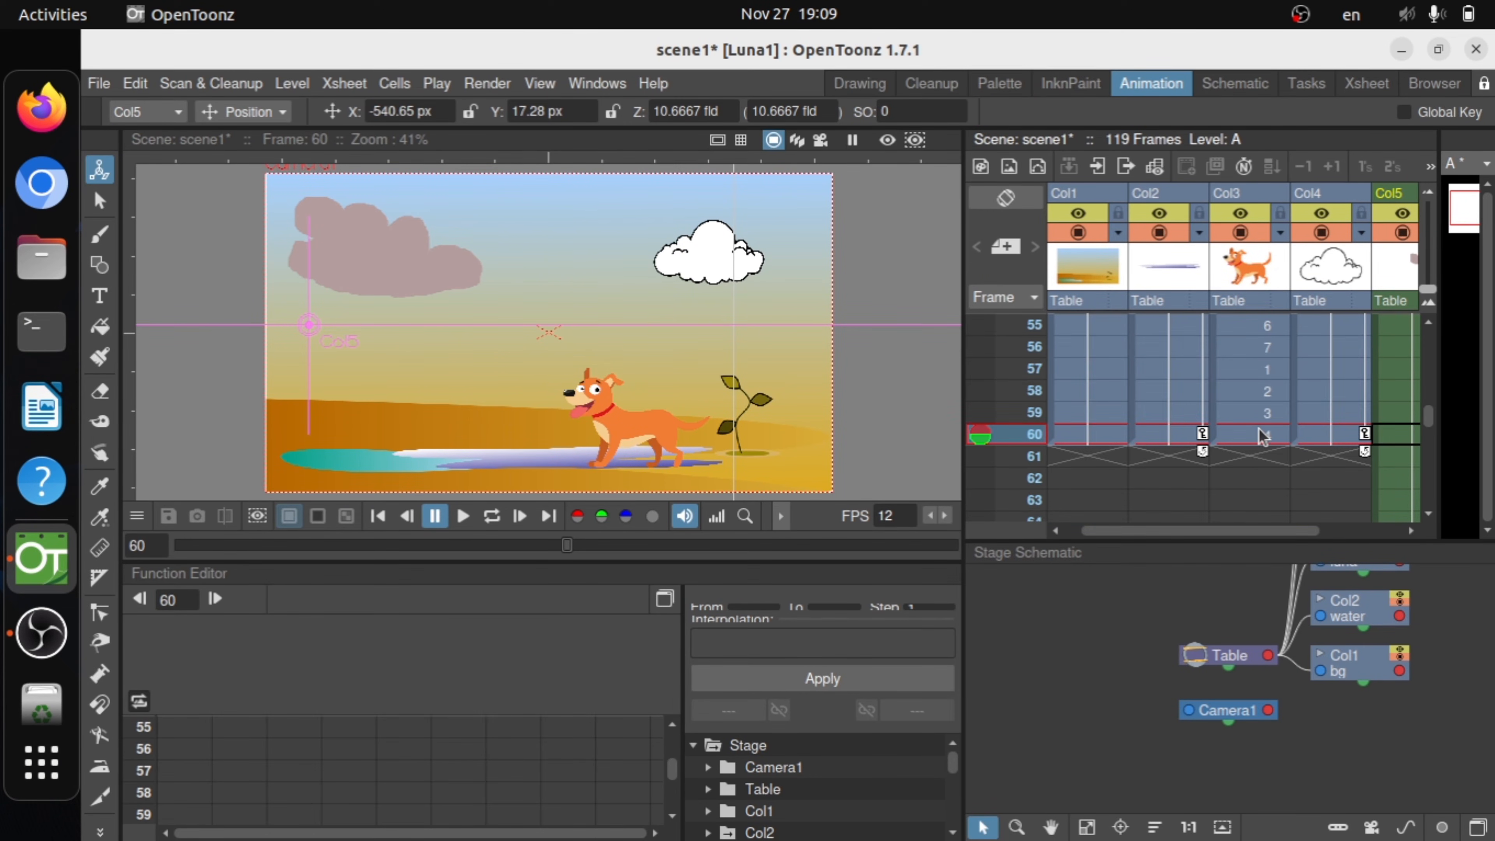
click(1260, 436)
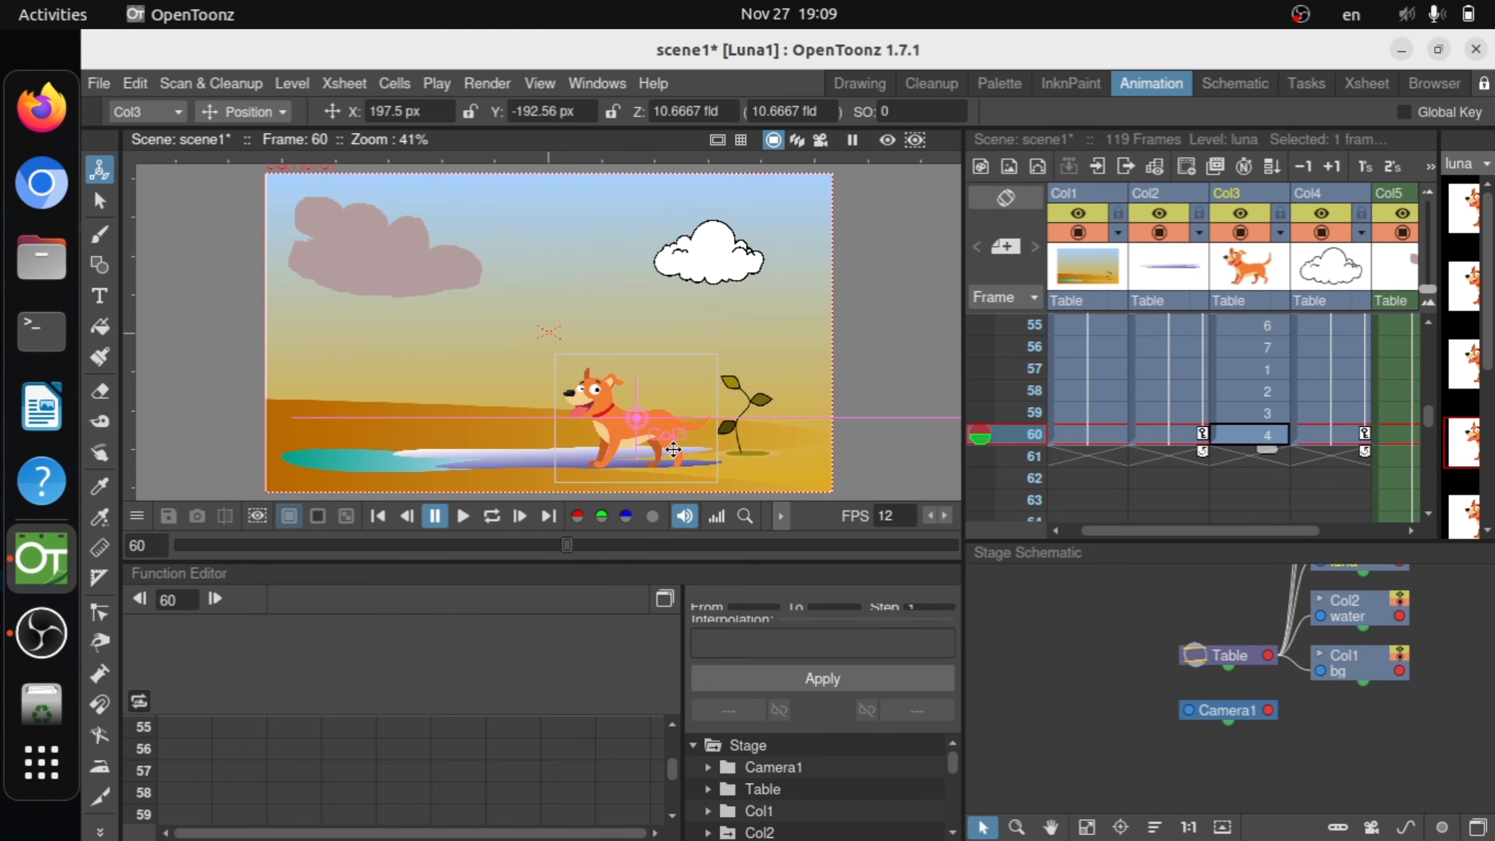
drag(675, 450, 682, 449)
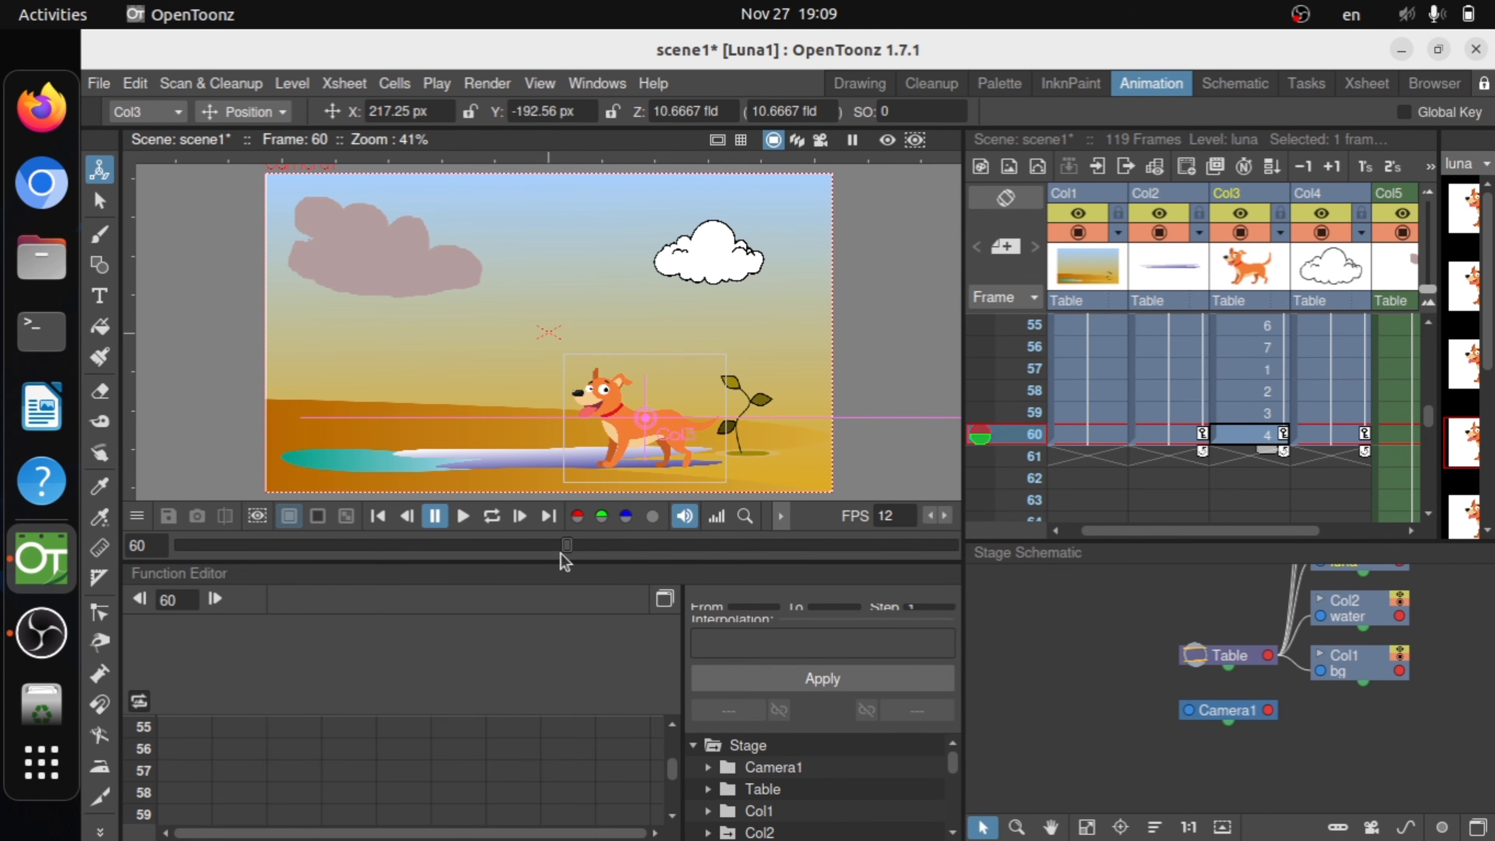
drag(569, 546, 136, 604)
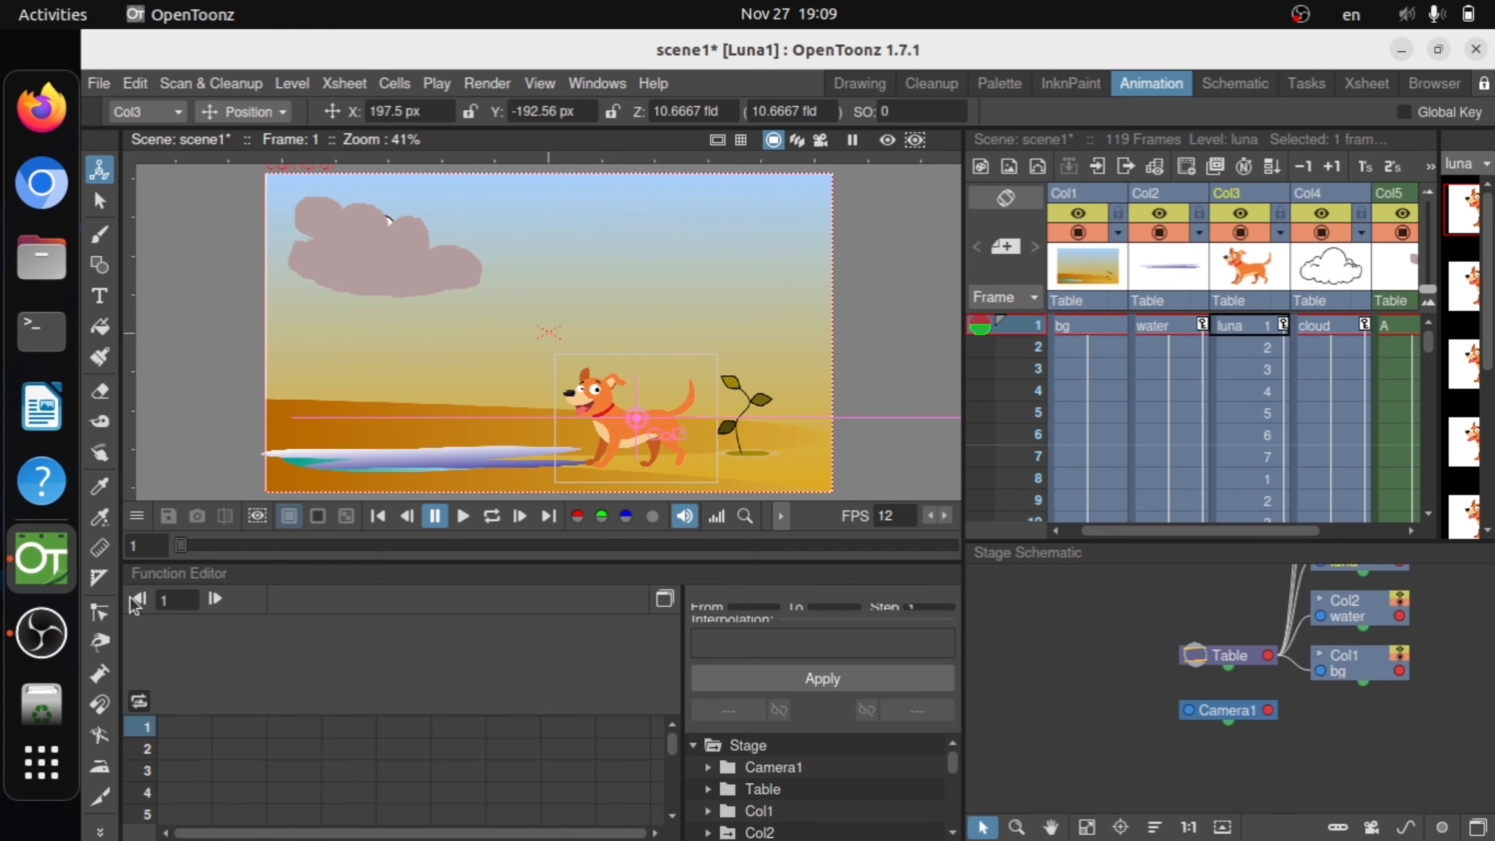
click(463, 516)
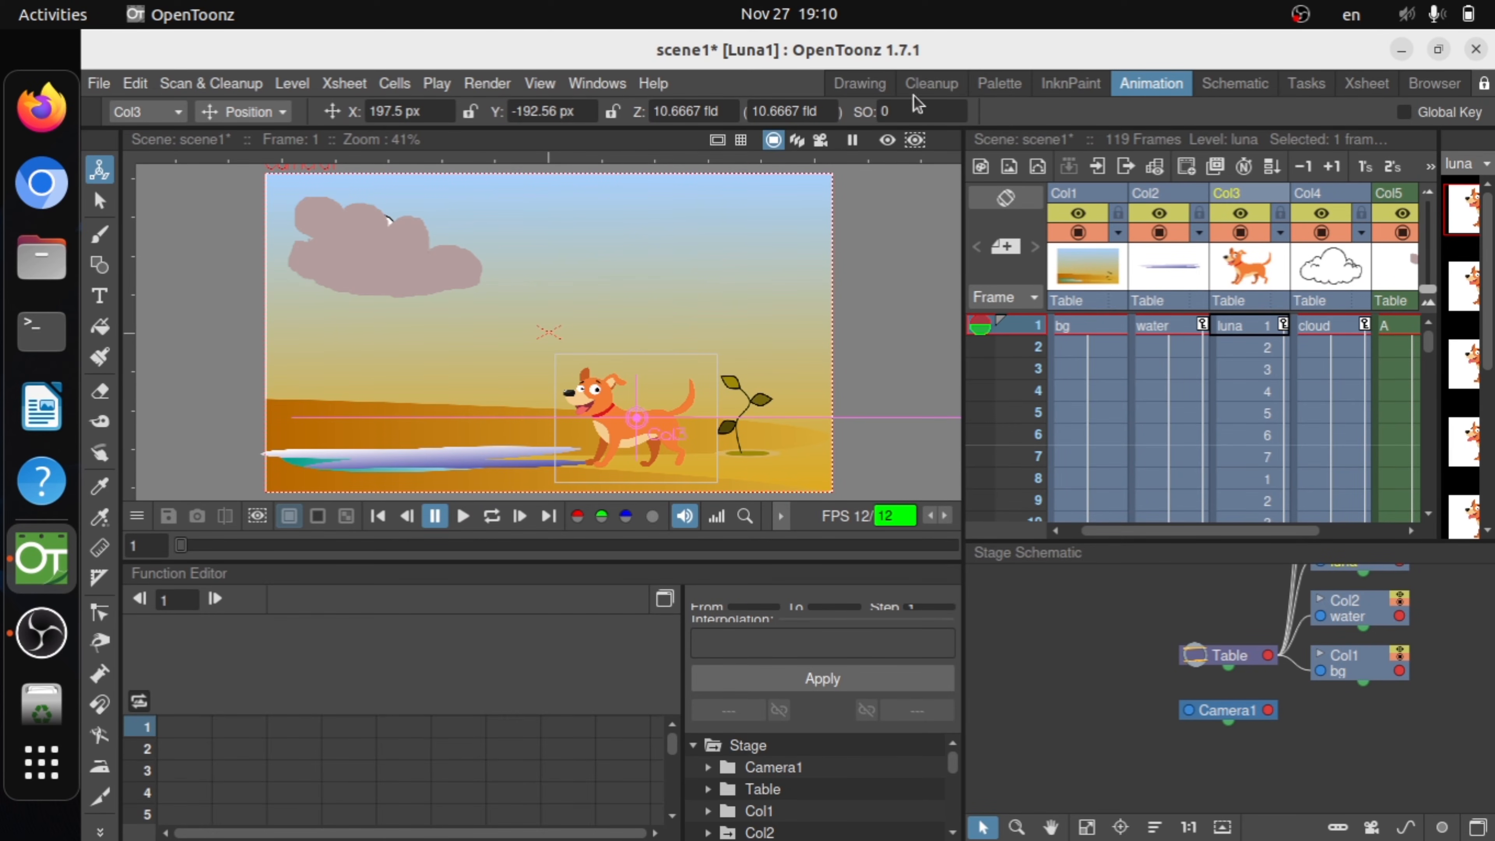
- In the Xsheet workspace, delete the surplus Col5 cells from frame 61 to 119 and select the column's frame 60
click(1354, 83)
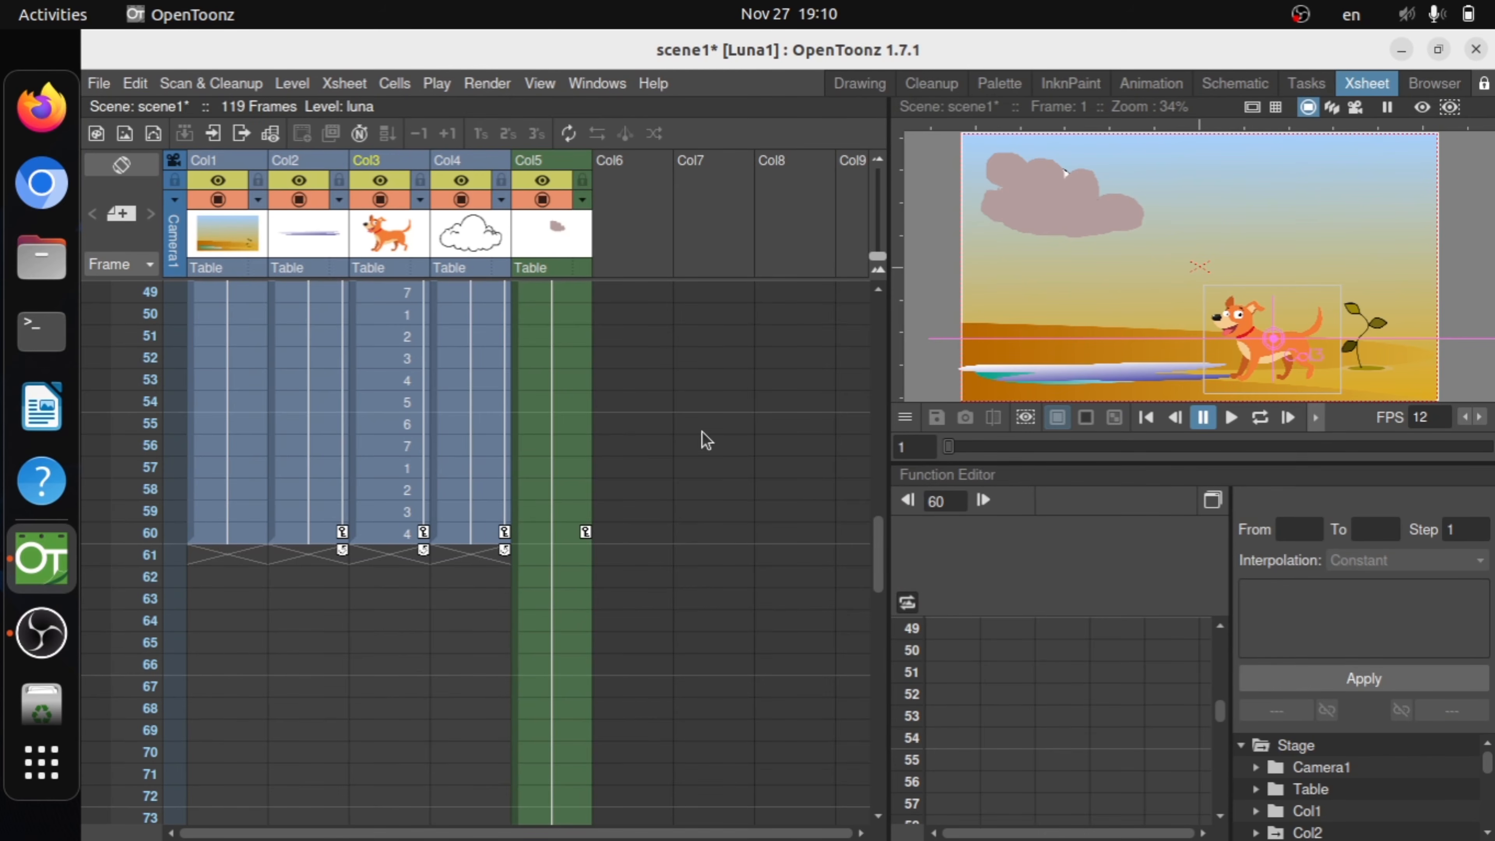
click(529, 558)
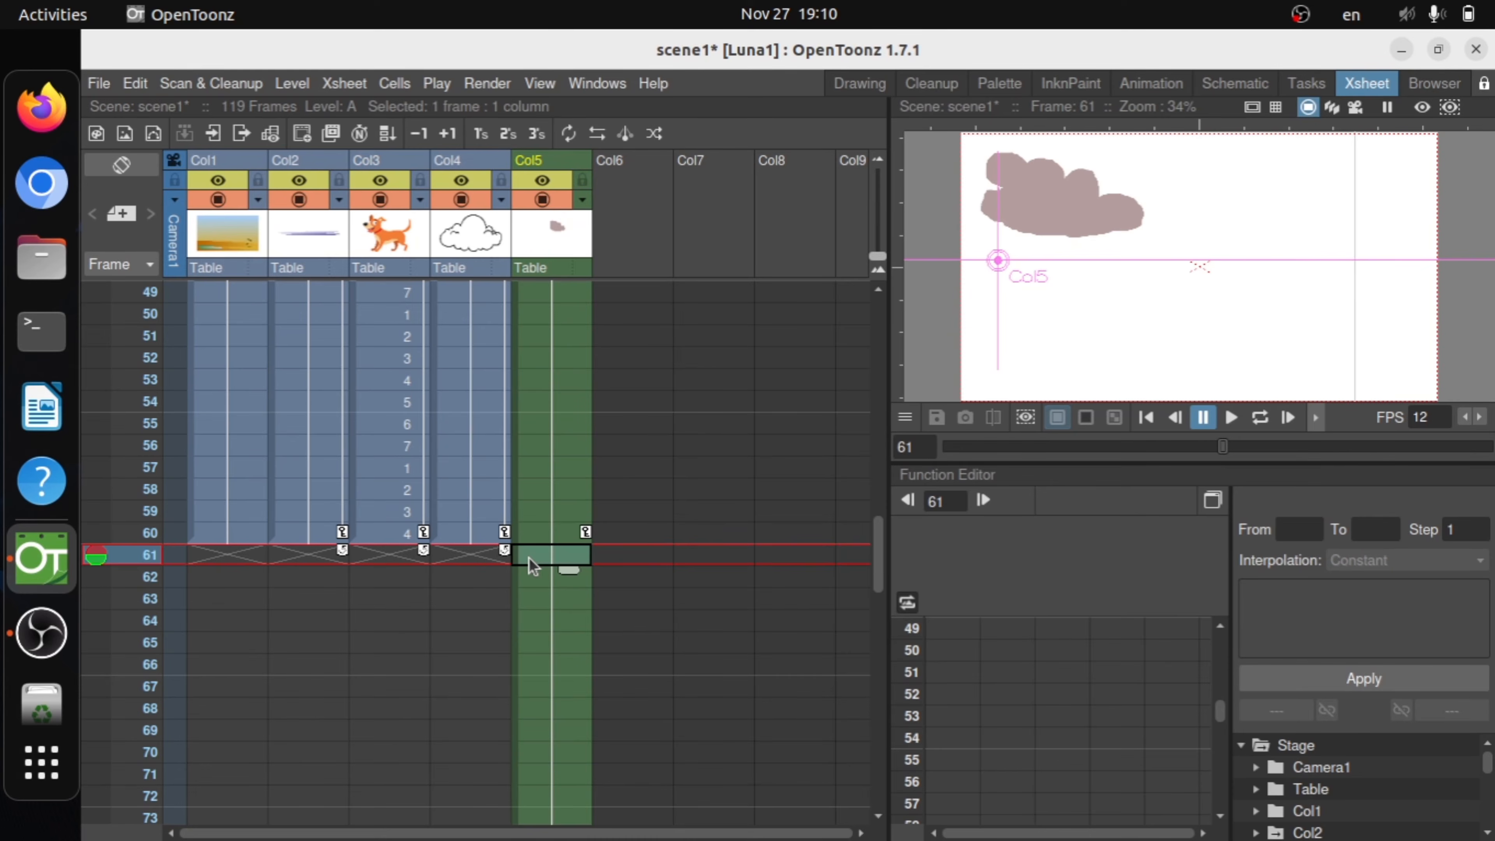
scroll(547, 663, down, 5)
scroll(547, 663, down, 10)
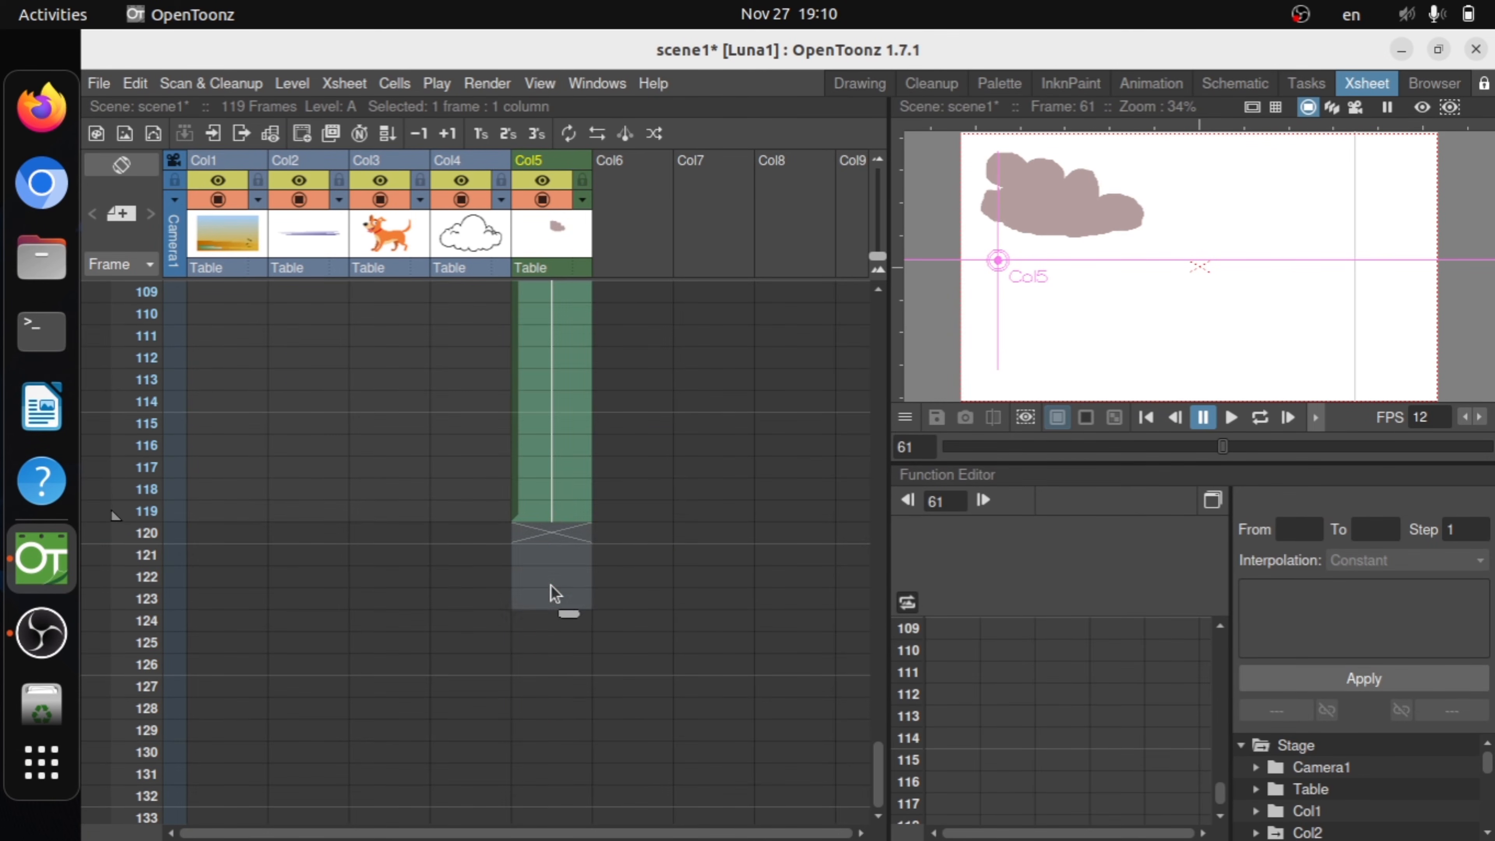
shift+click(547, 500)
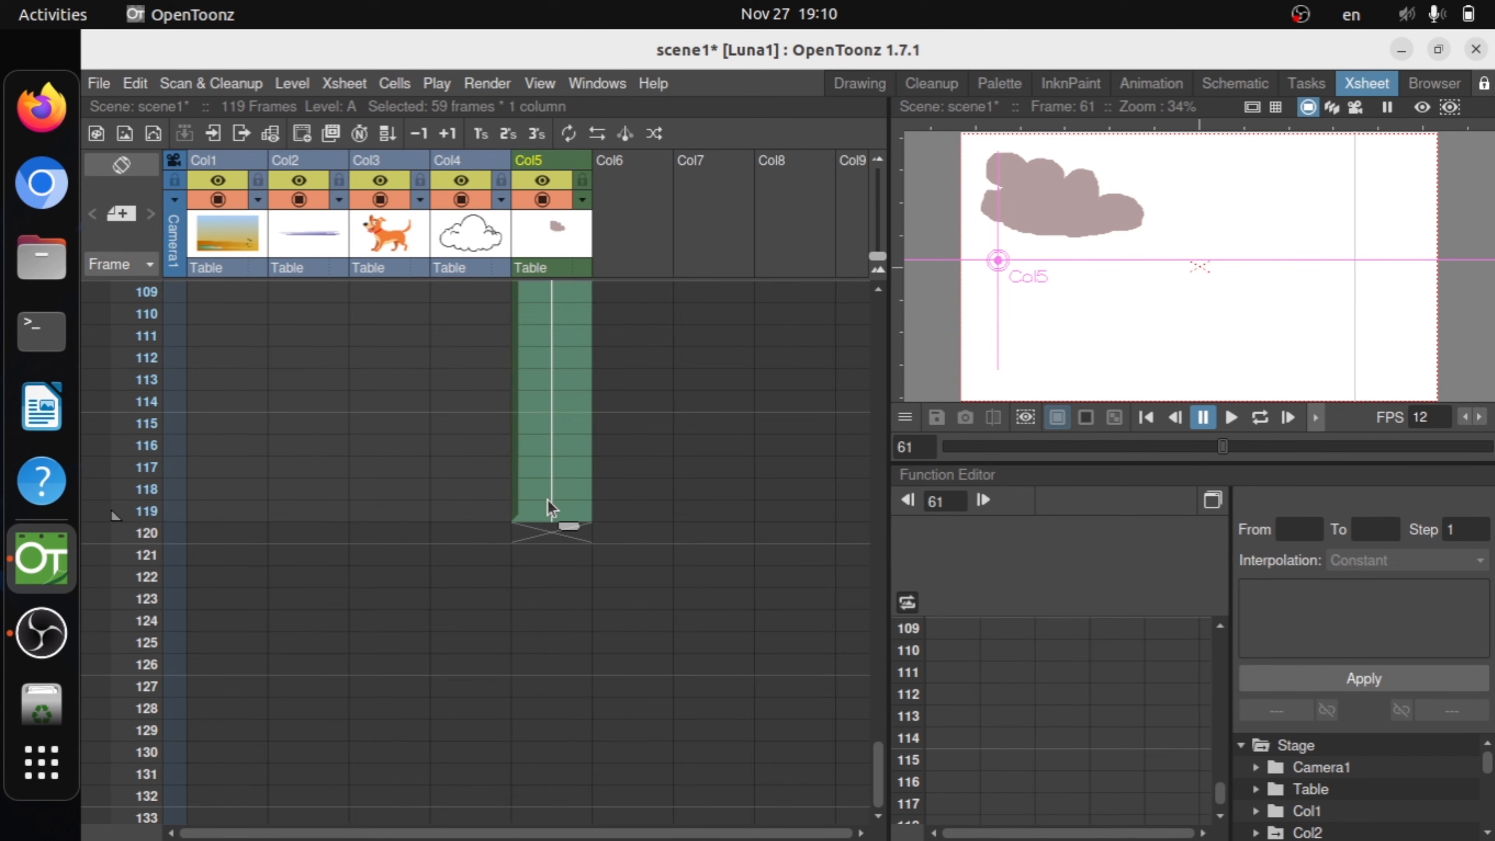
key(Delete)
scroll(560, 490, up, 10)
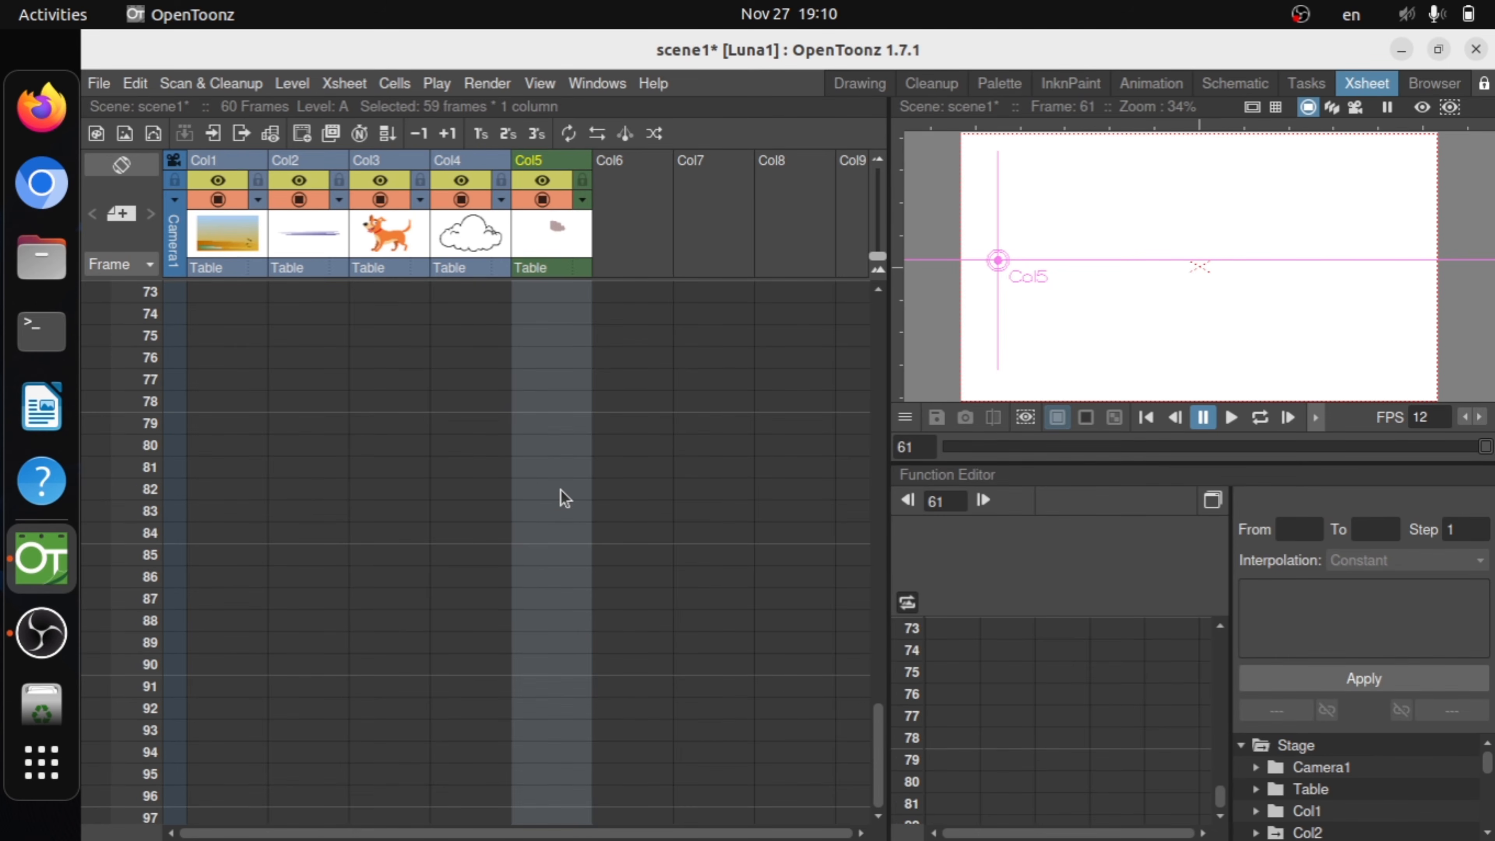
scroll(563, 511, up, 13)
scroll(586, 666, down, 3)
scroll(561, 733, down, 3)
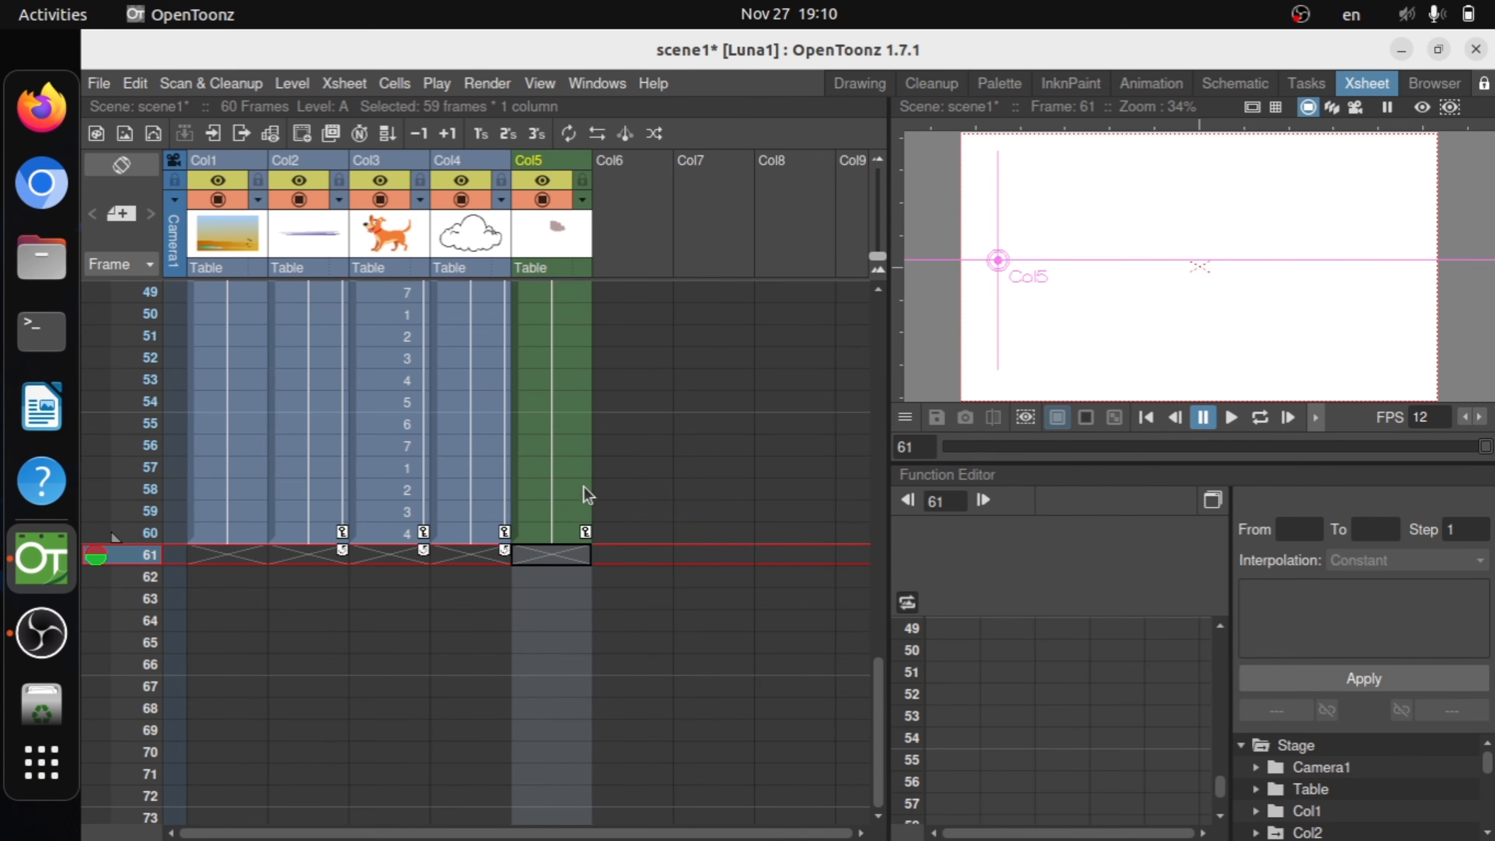
click(554, 534)
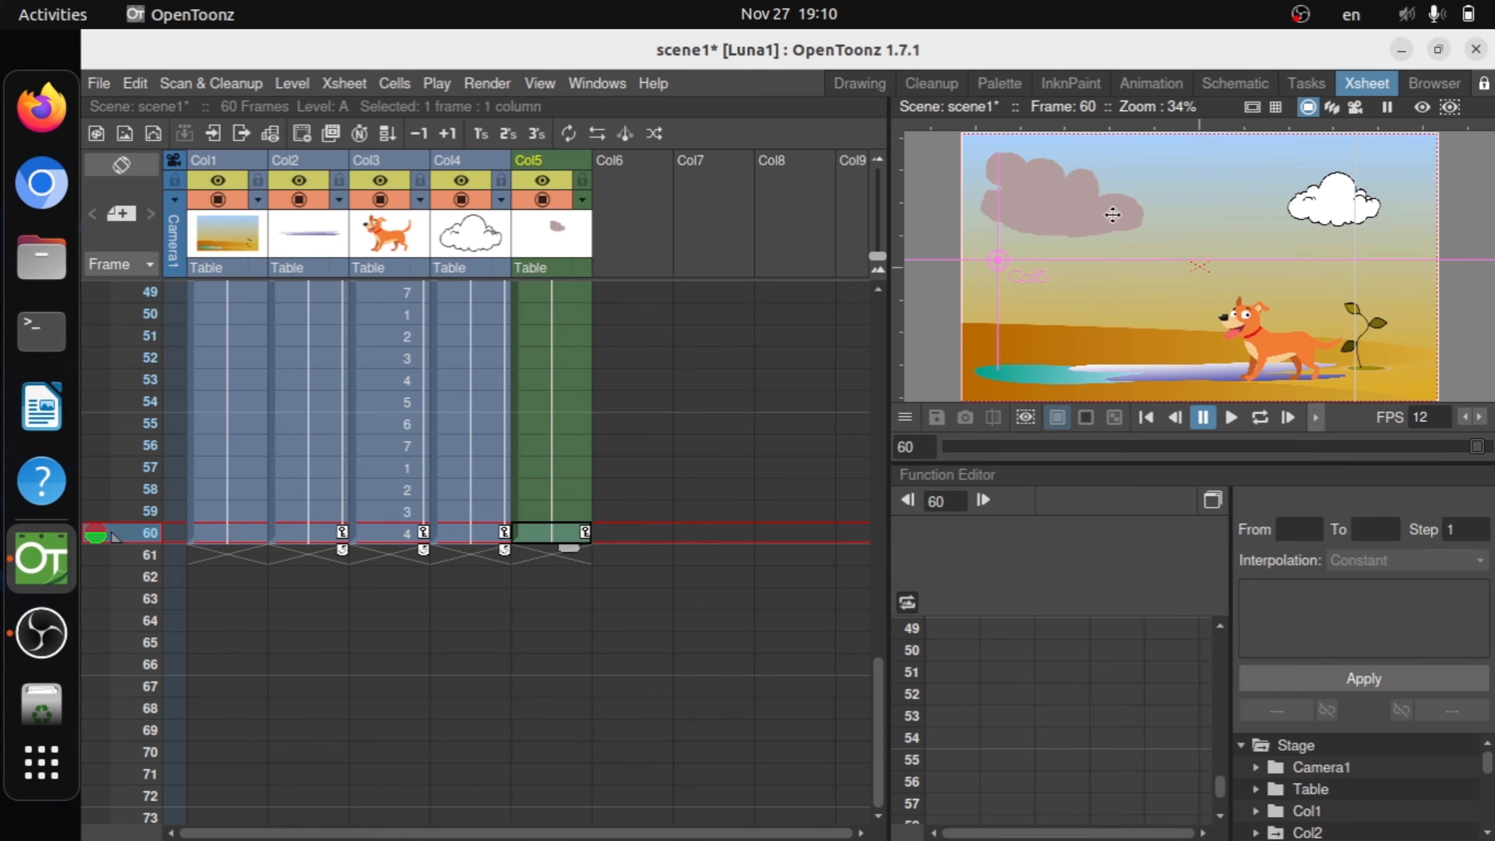
- In the Animation workspace, play the animation and move the drawn cloud at frame 1 of Col5 to about X 197.5 px, Y 19.75 px
click(1148, 81)
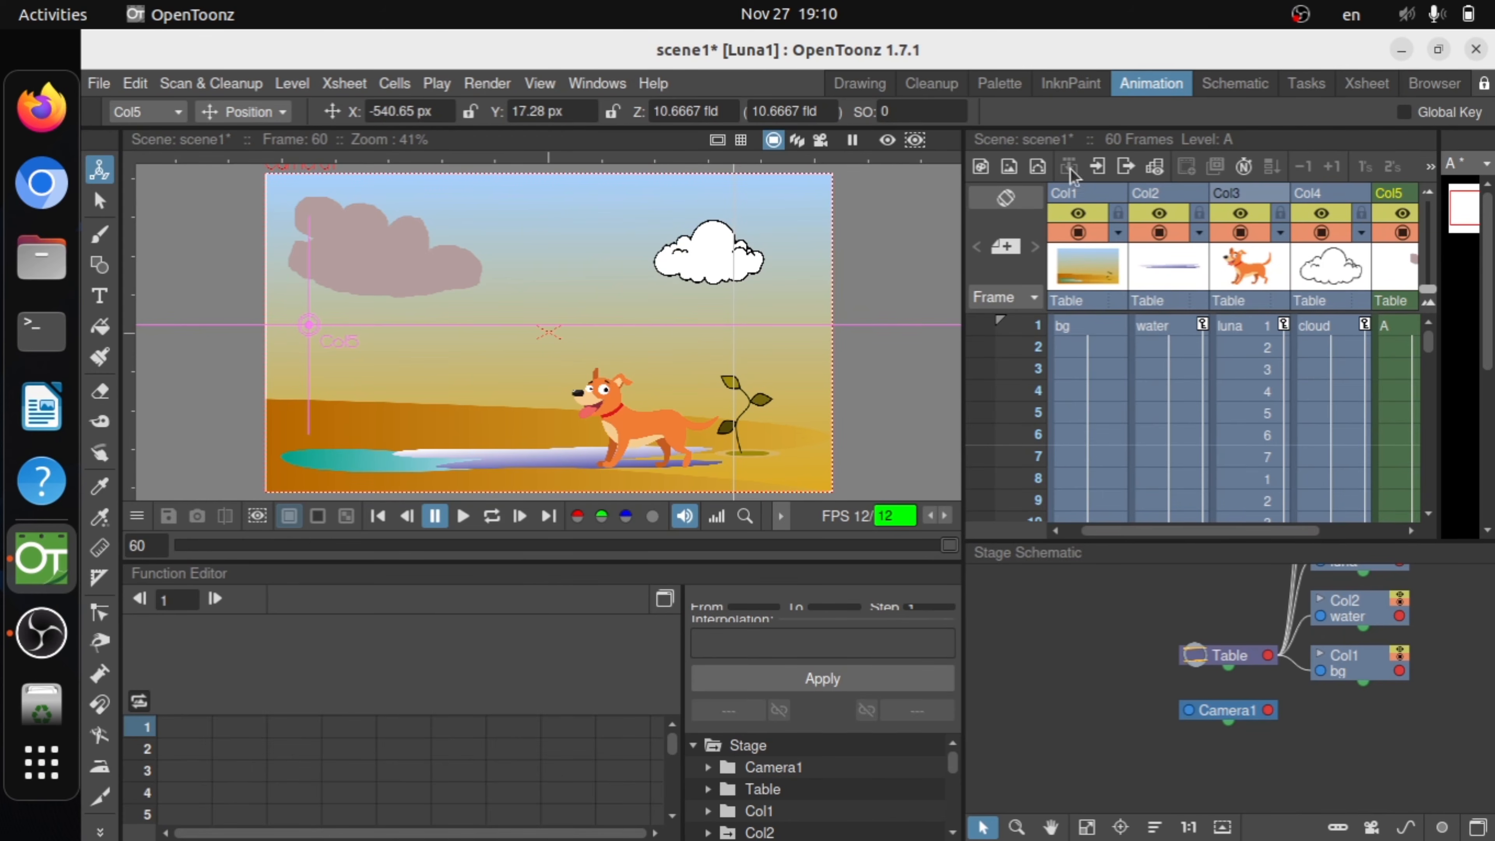
click(464, 519)
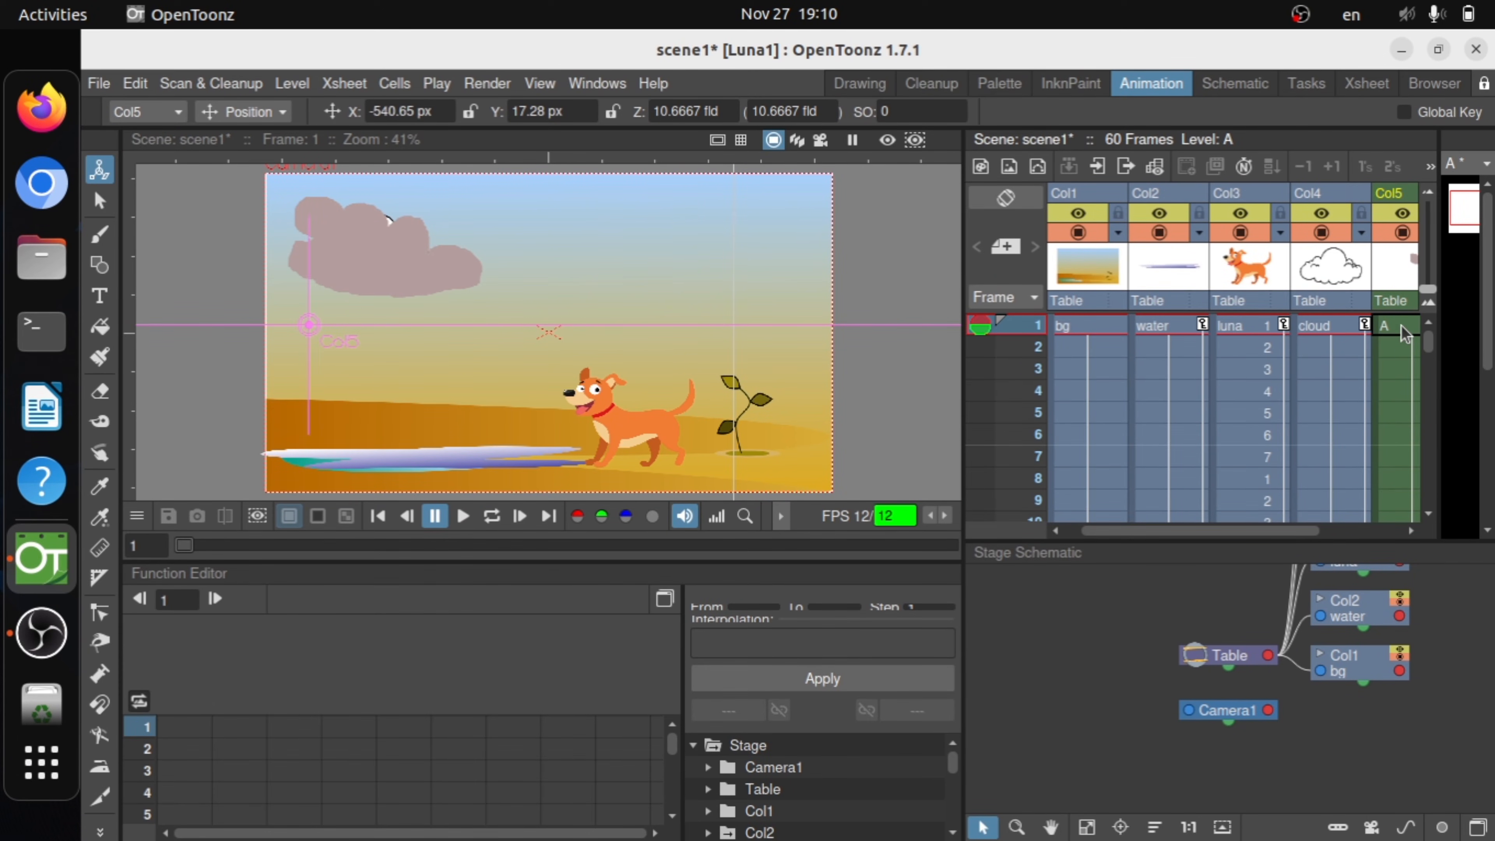
click(1404, 339)
drag(429, 271, 758, 271)
- Check the drawn cloud's position at frame 60 of Col5 and play the animation again
scroll(1283, 385, down, 5)
scroll(1283, 385, down, 4)
scroll(1313, 401, up, 2)
scroll(1348, 424, down, 1)
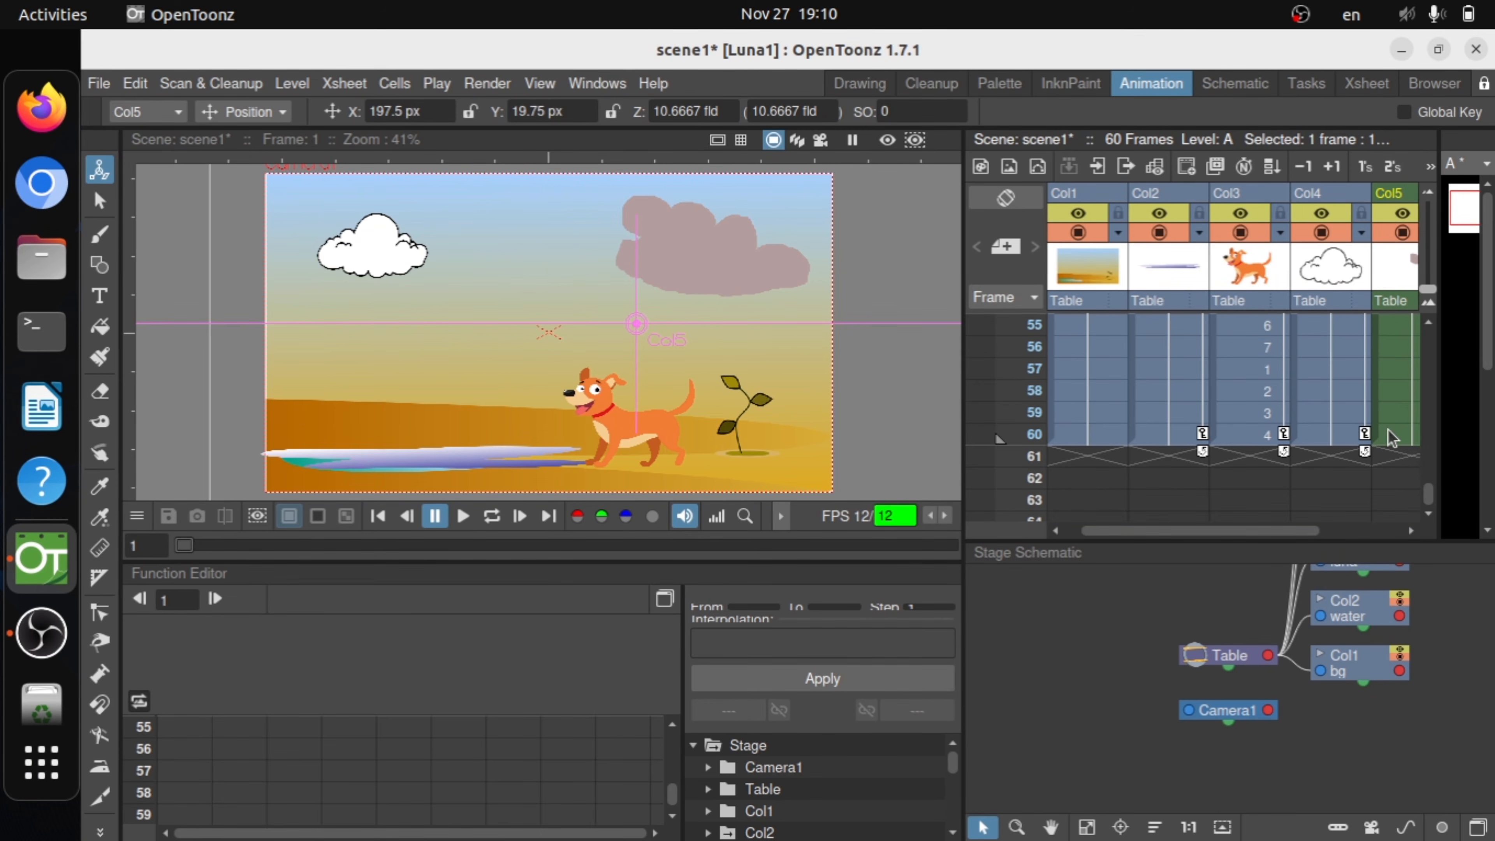
click(1392, 439)
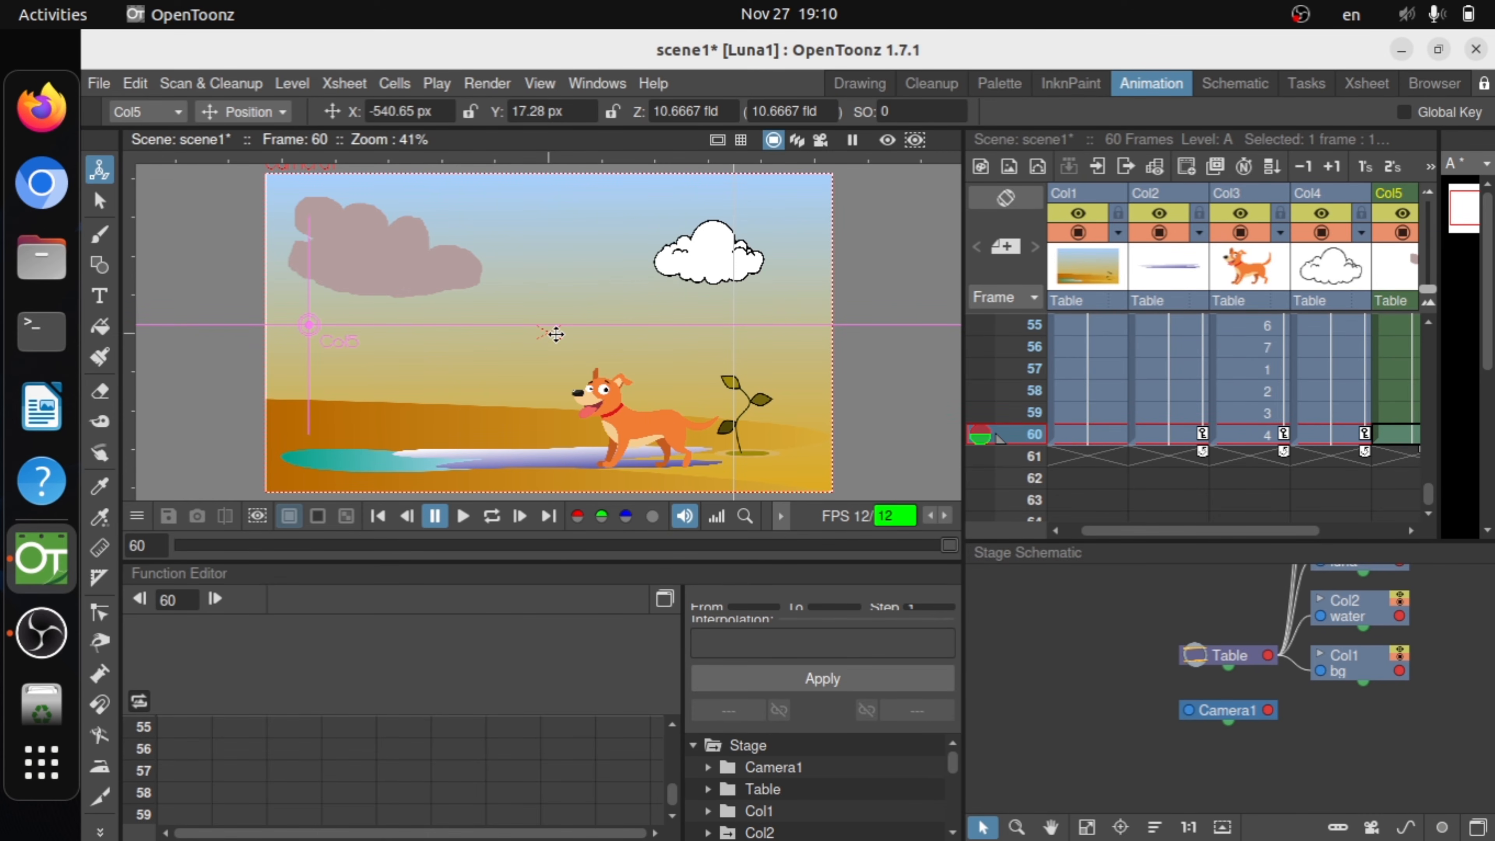
click(457, 517)
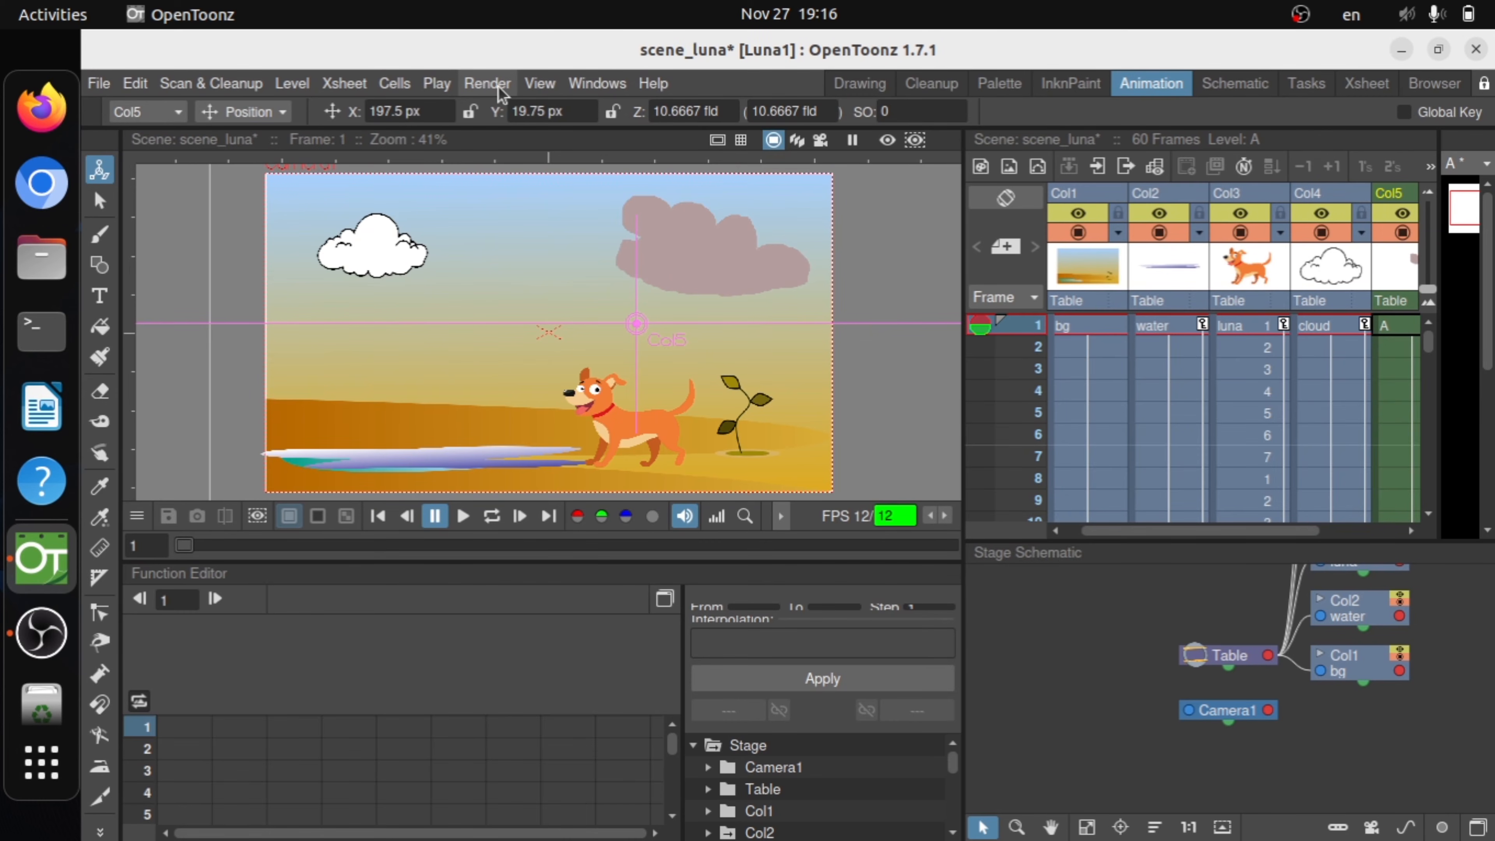
- Render the scene as a tif sequence, scrub the Flipbook to frame 29 and close it
click(499, 87)
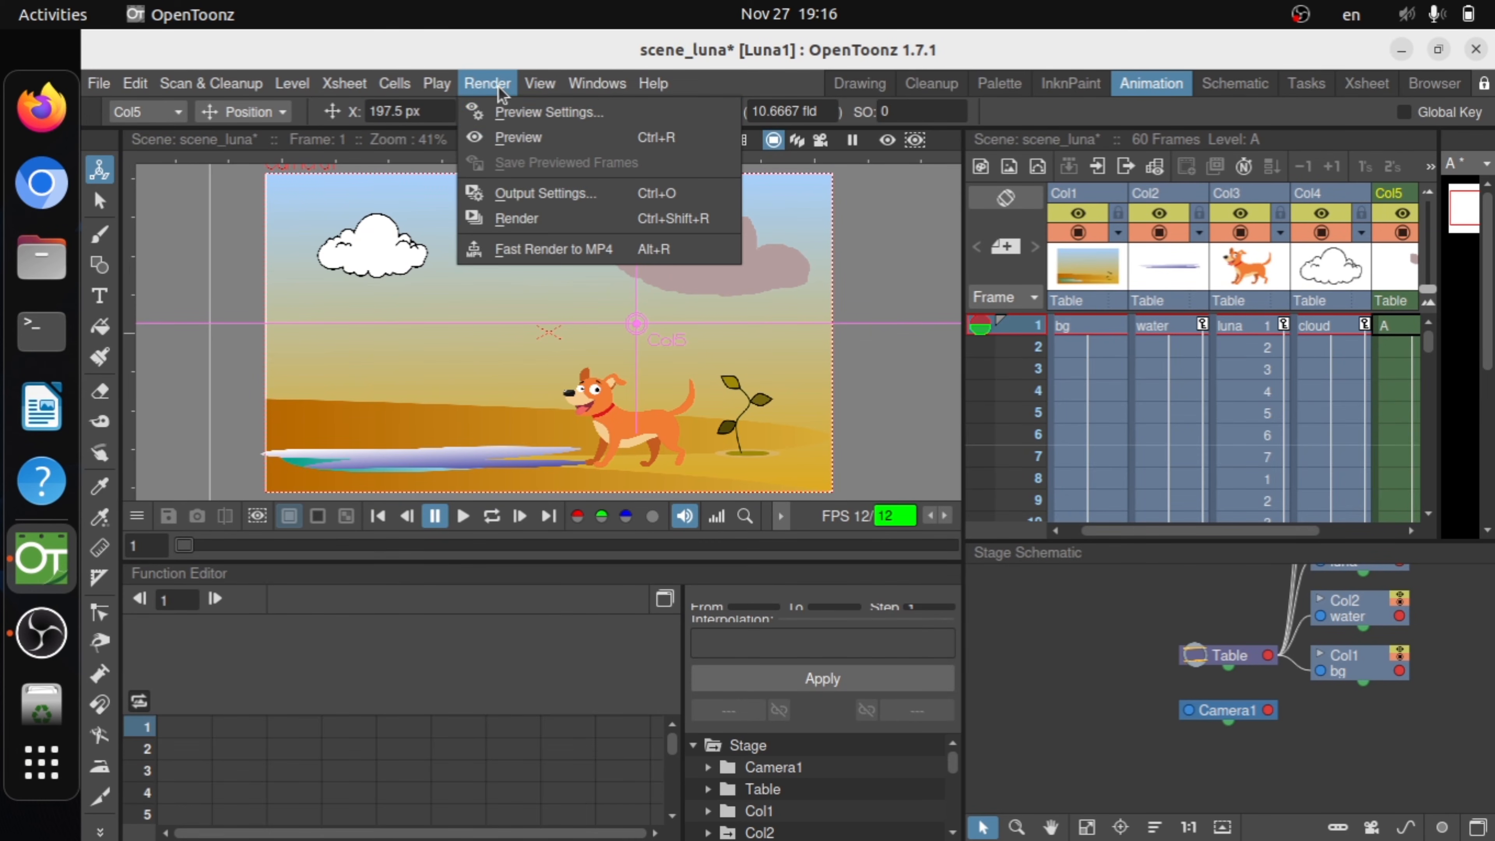
click(535, 218)
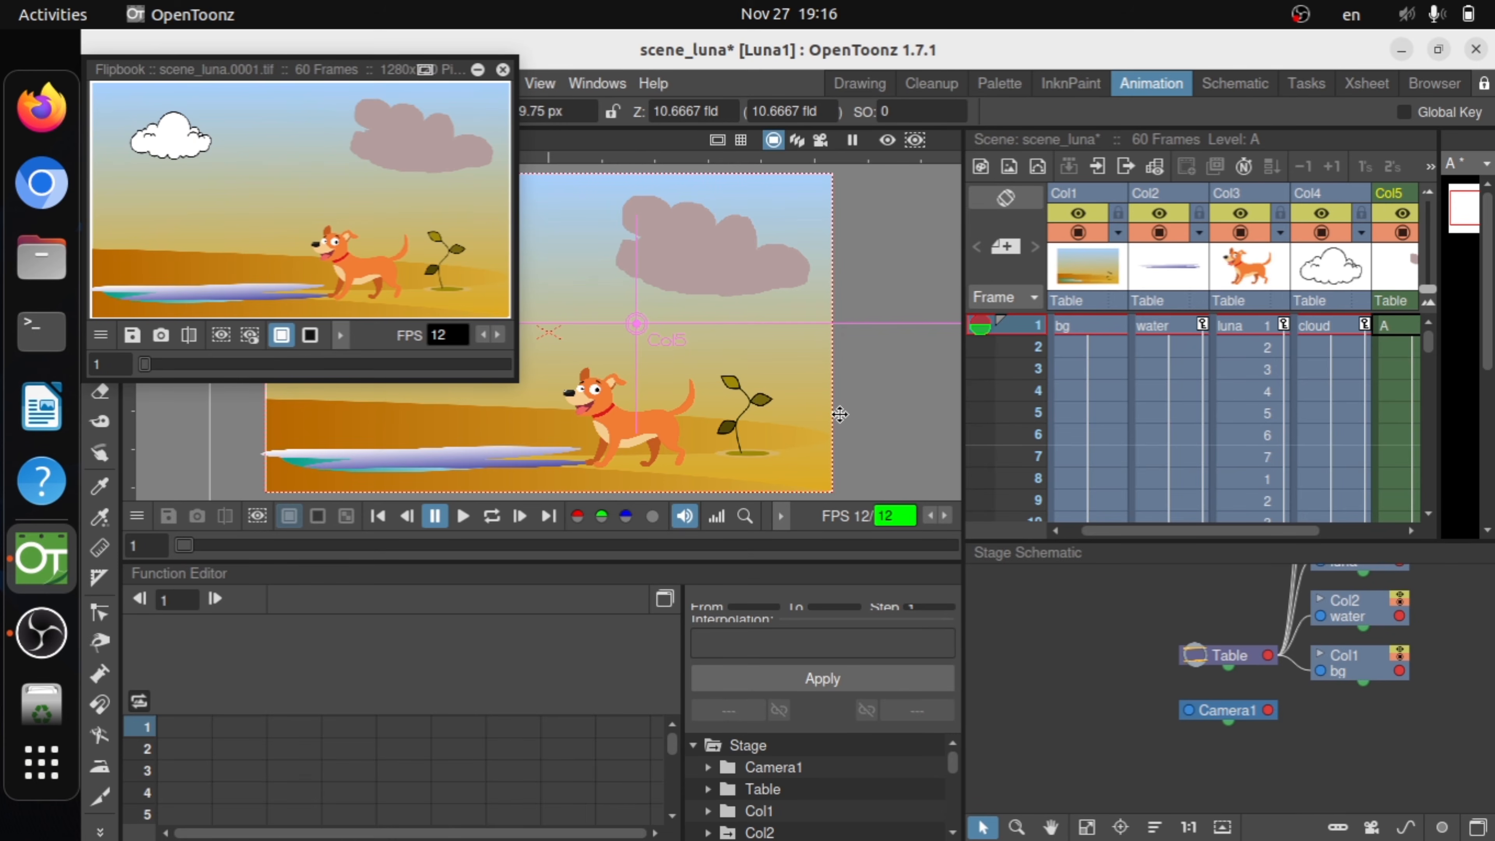
drag(142, 368, 316, 366)
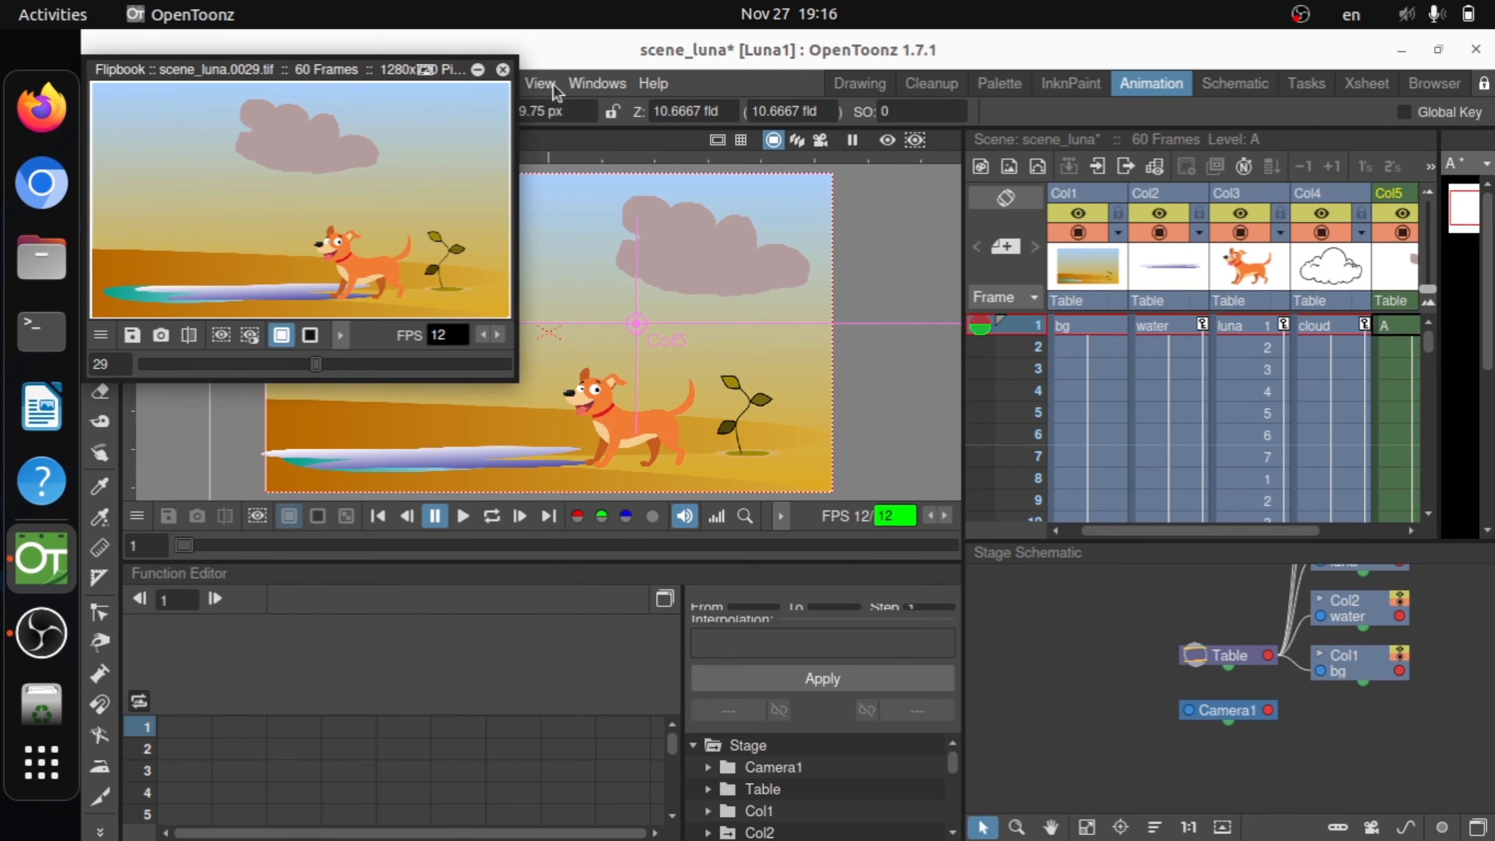
click(502, 70)
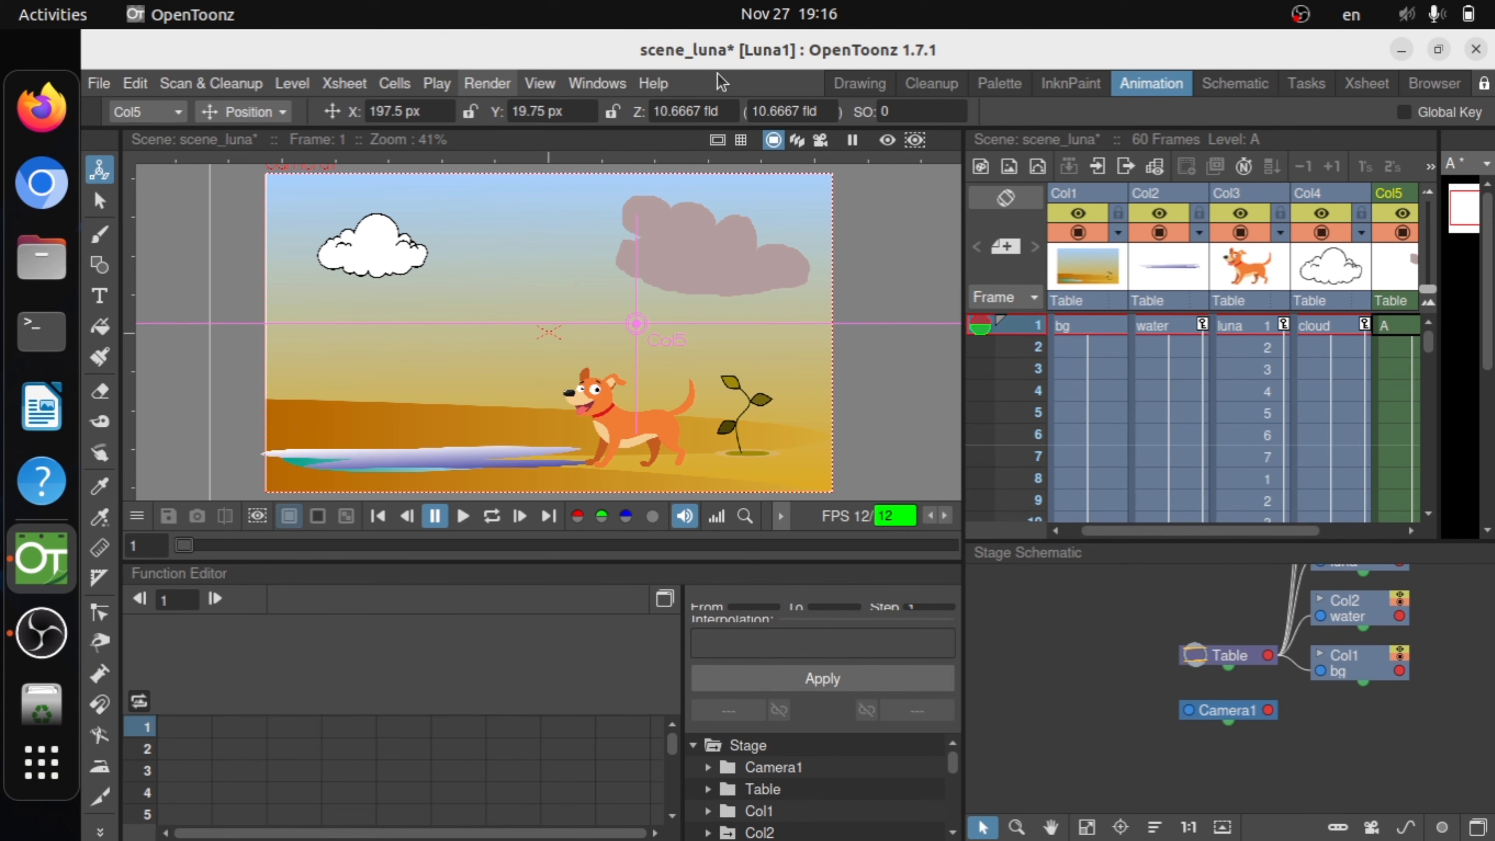
- Minimize OpenToonz, look through the rendered scene_luna tif frames in the desktop's home folder in Files, and close the folder
click(1401, 50)
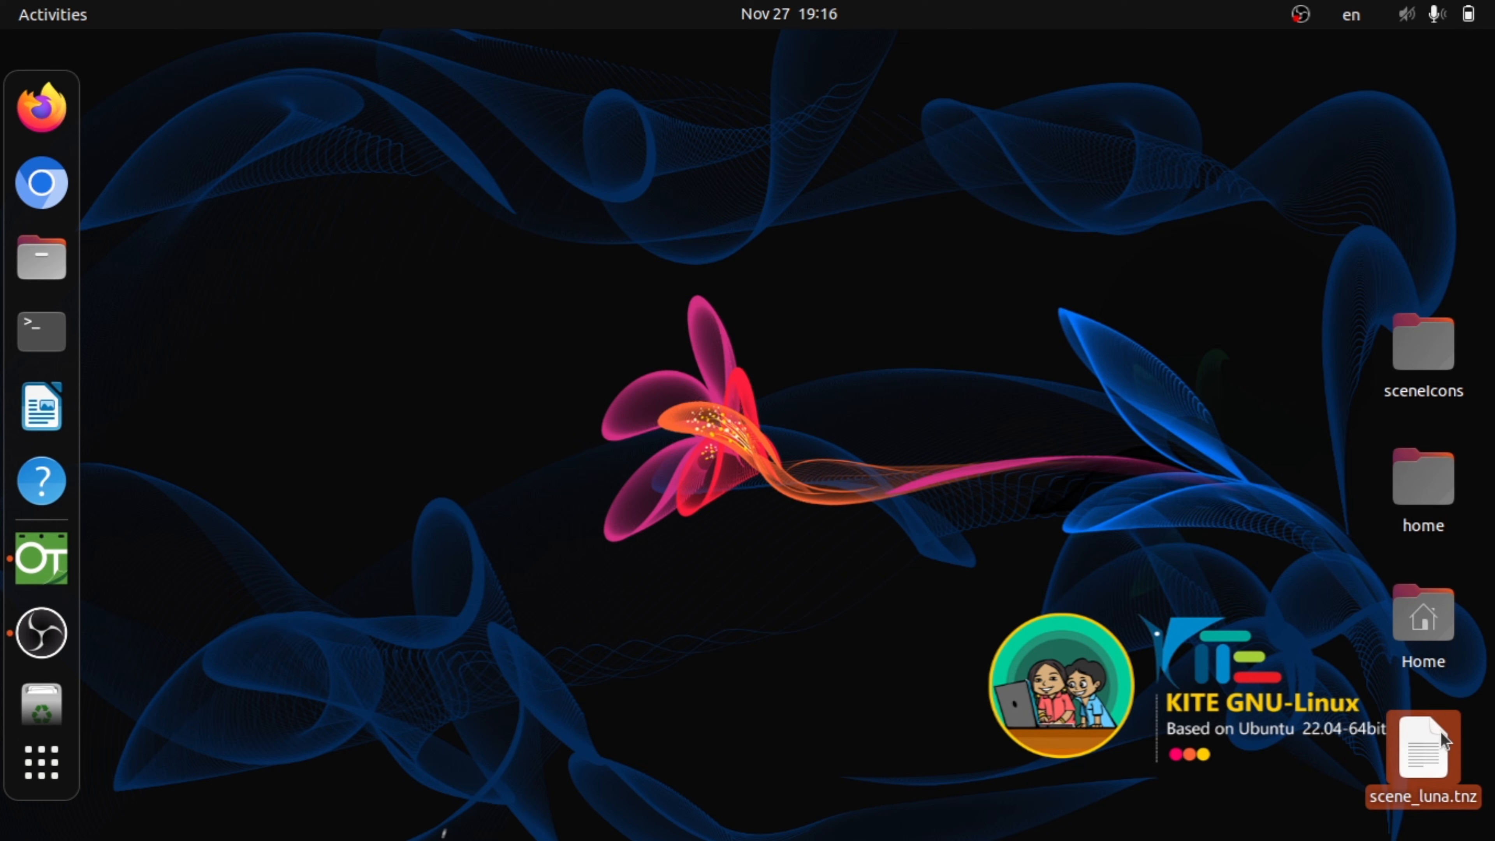
click(1417, 473)
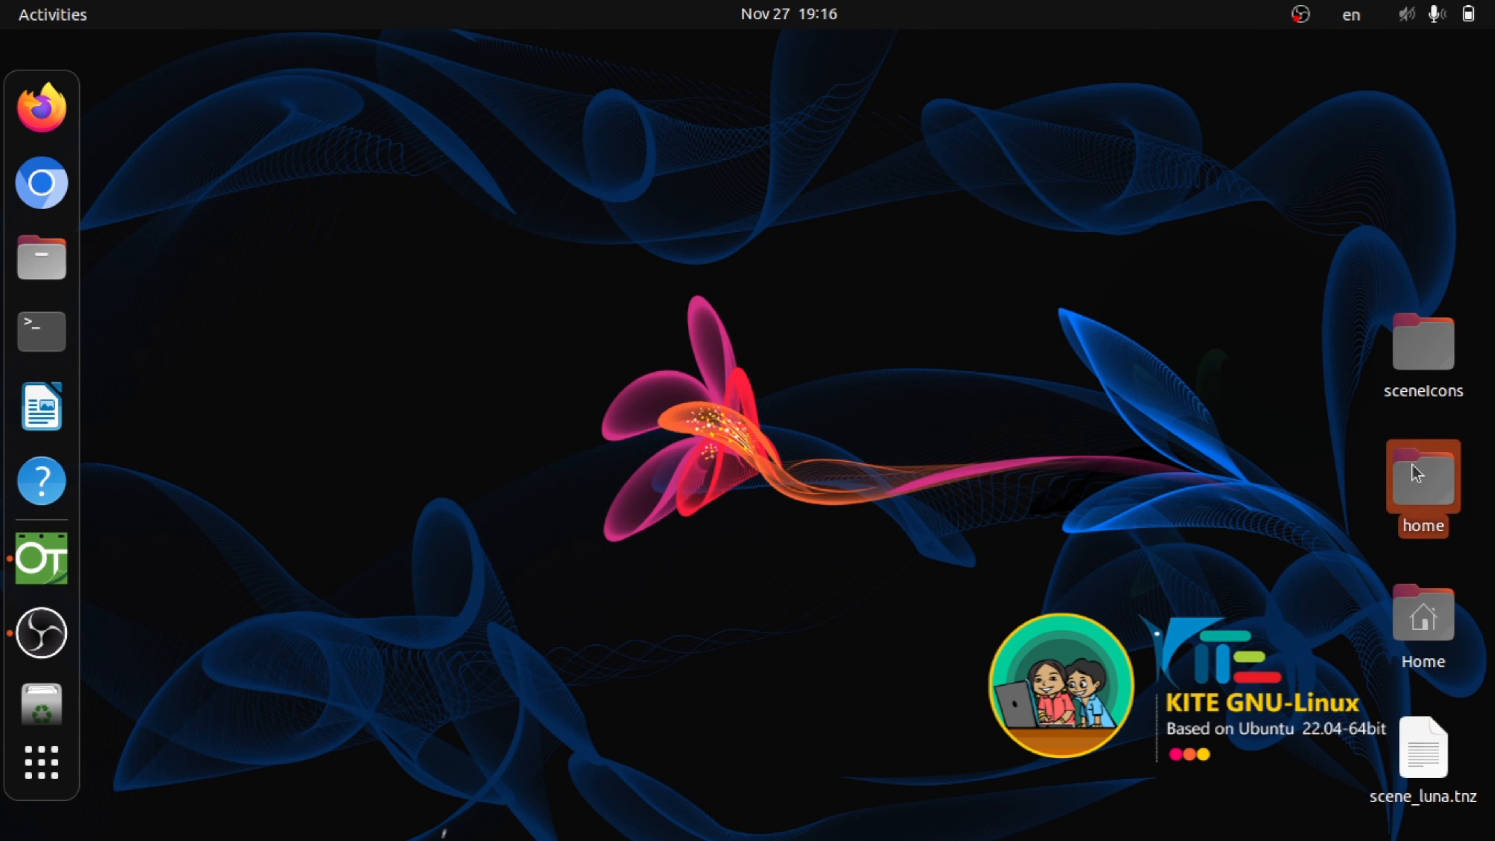
double_click(1420, 477)
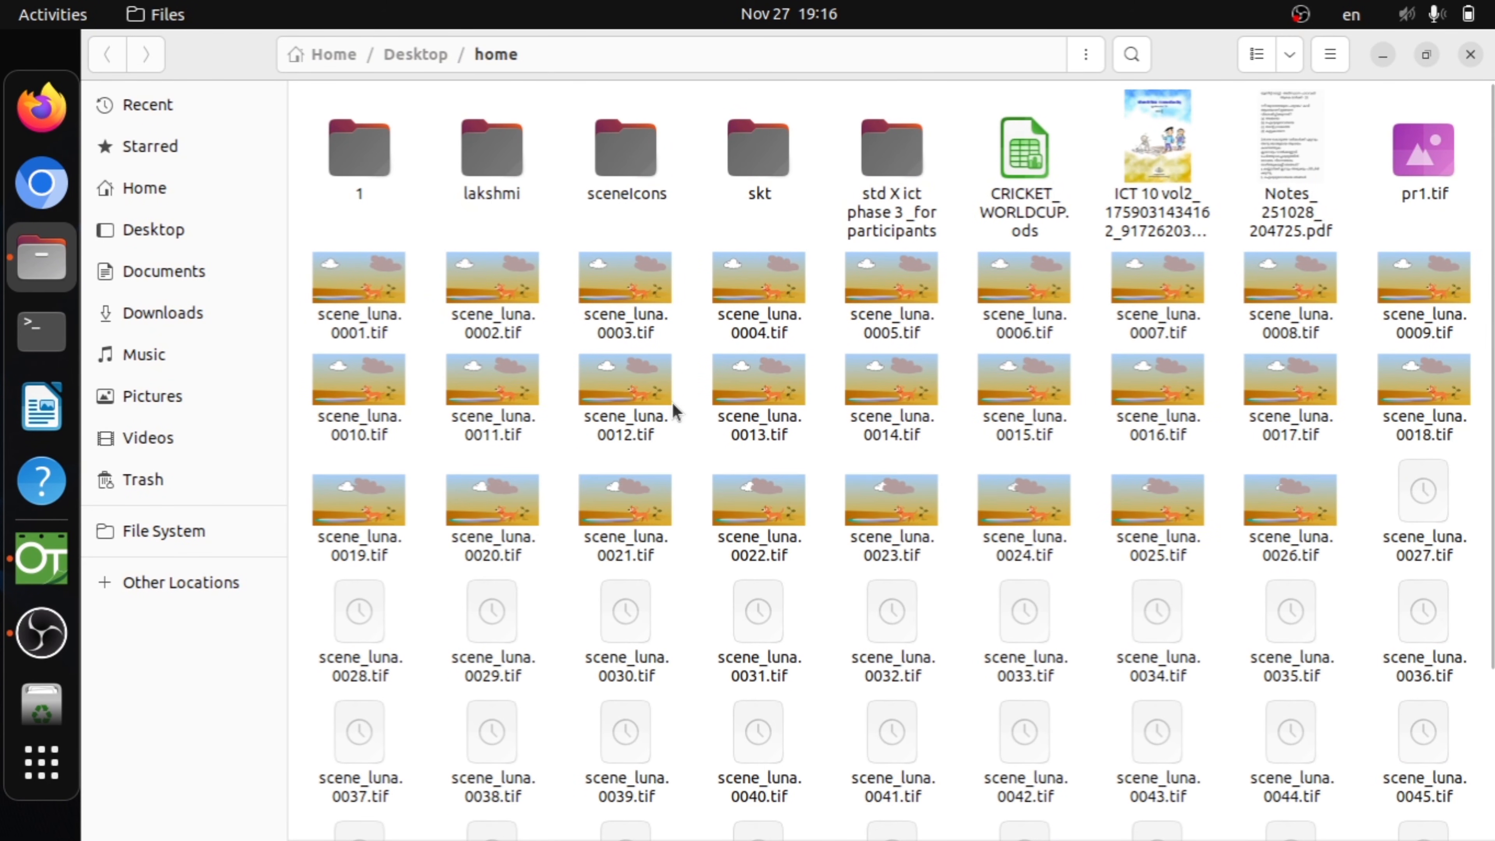
scroll(673, 410, down, 3)
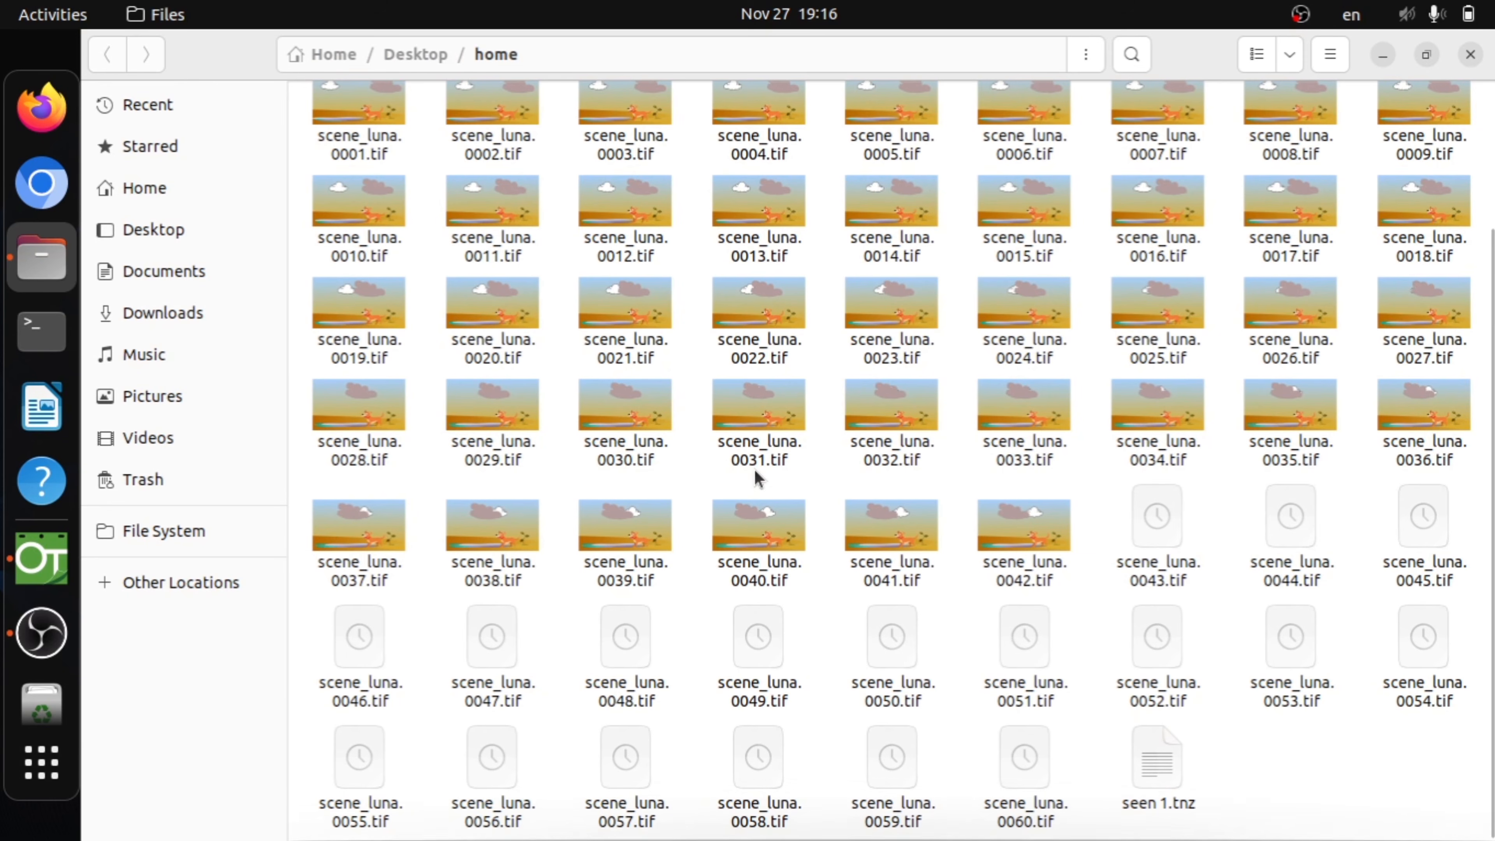
scroll(768, 507, up, 3)
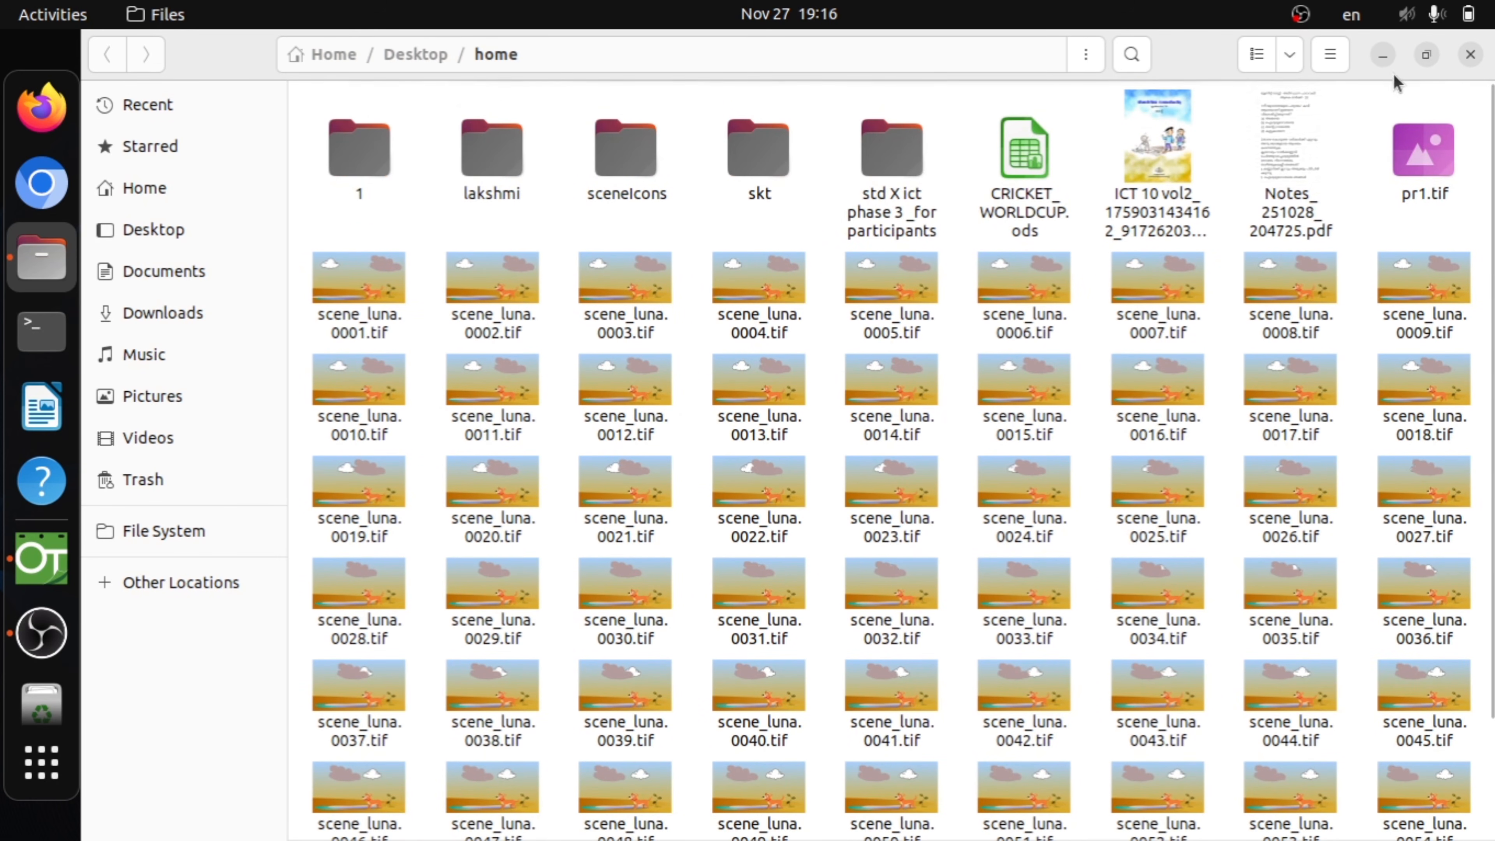
click(1472, 56)
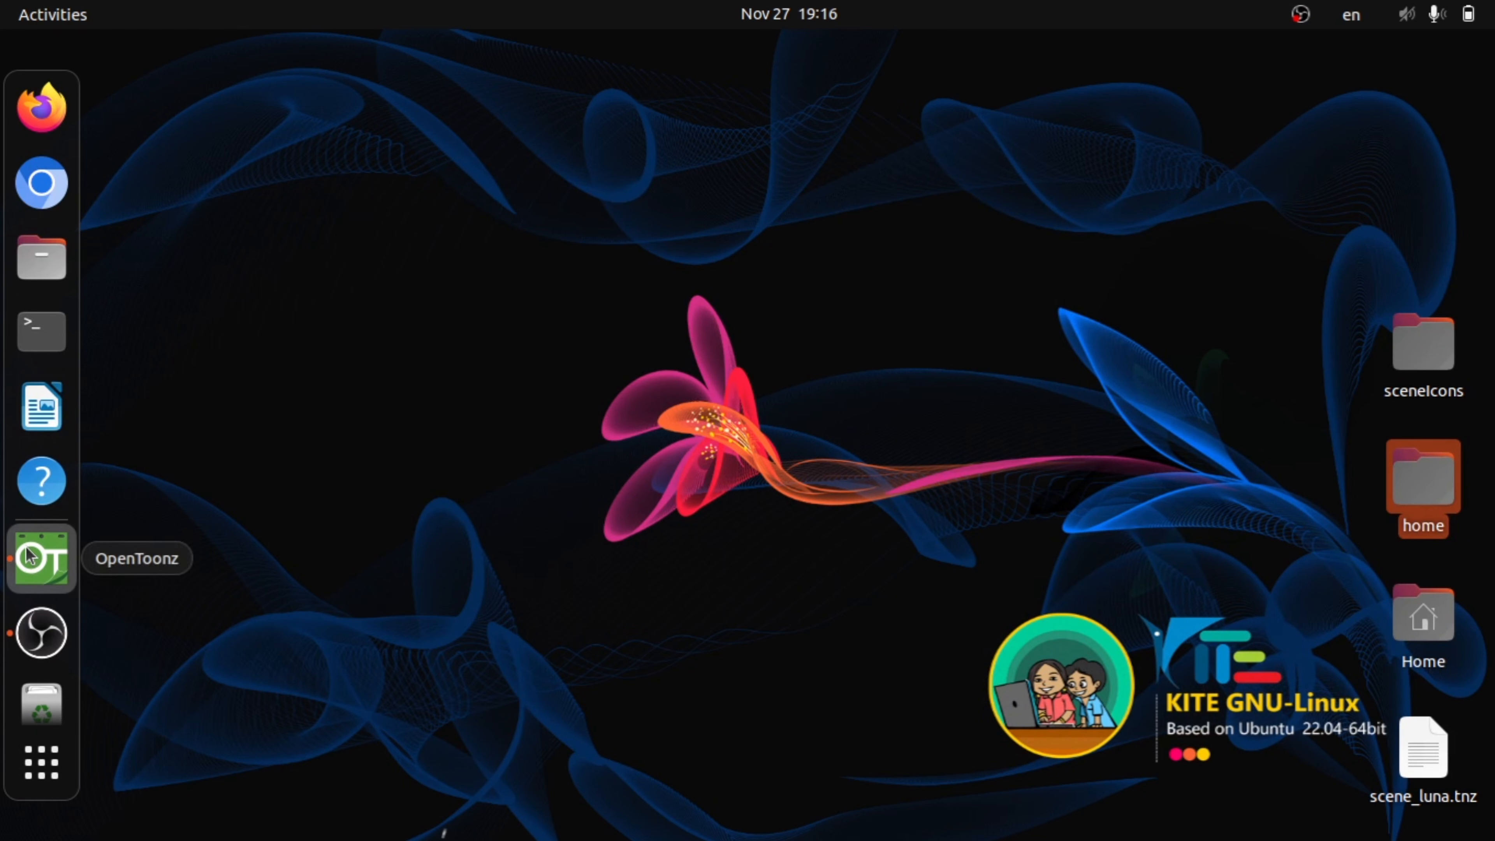
- Back in OpenToonz, set the output file format to mp4, render scene_luna and close the Output Settings
click(41, 558)
click(475, 88)
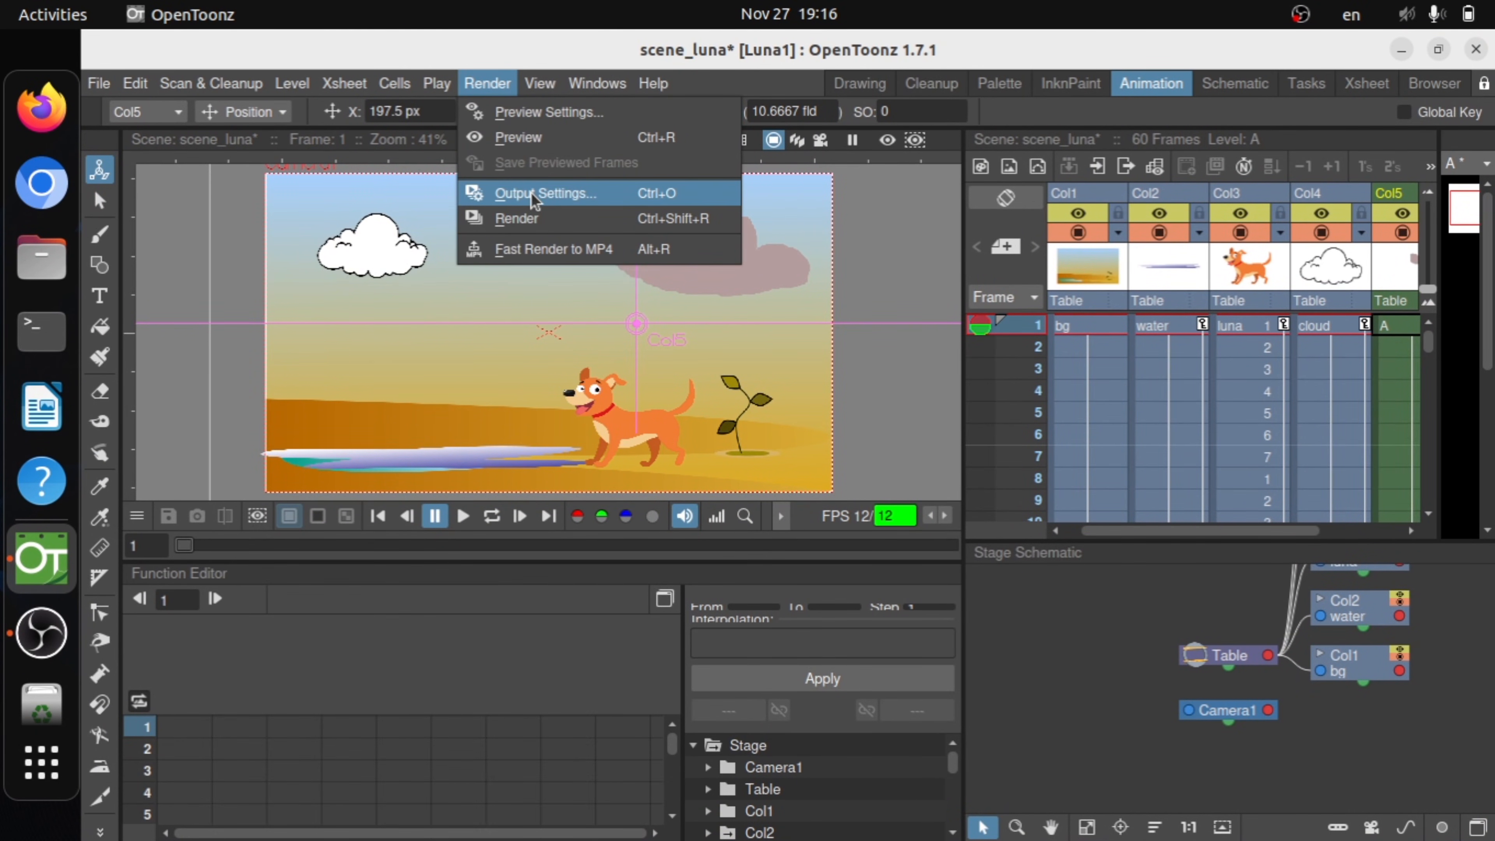
click(578, 196)
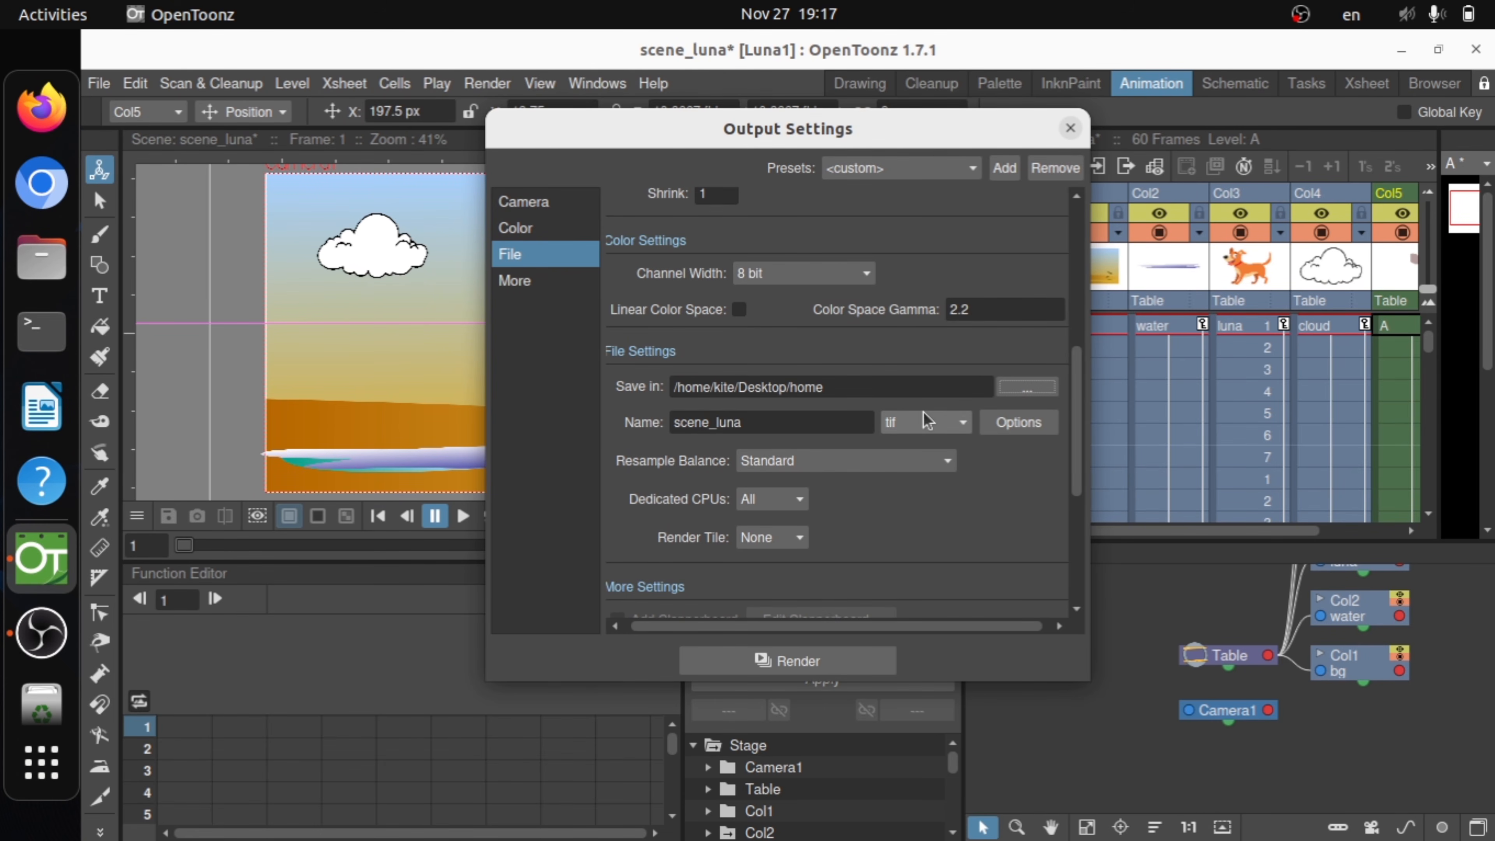
click(967, 420)
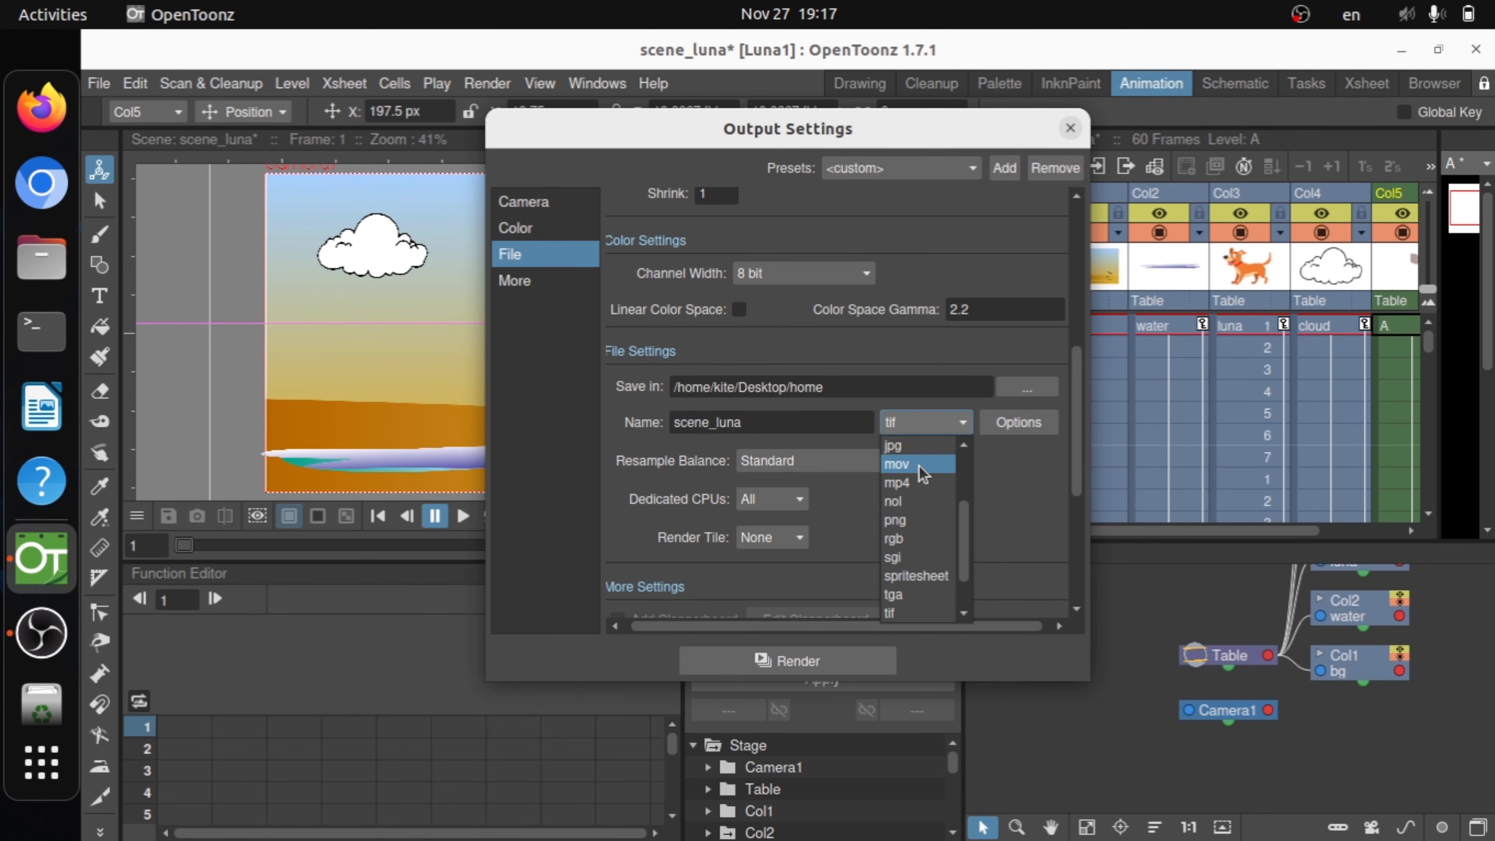
scroll(917, 449, up, 1)
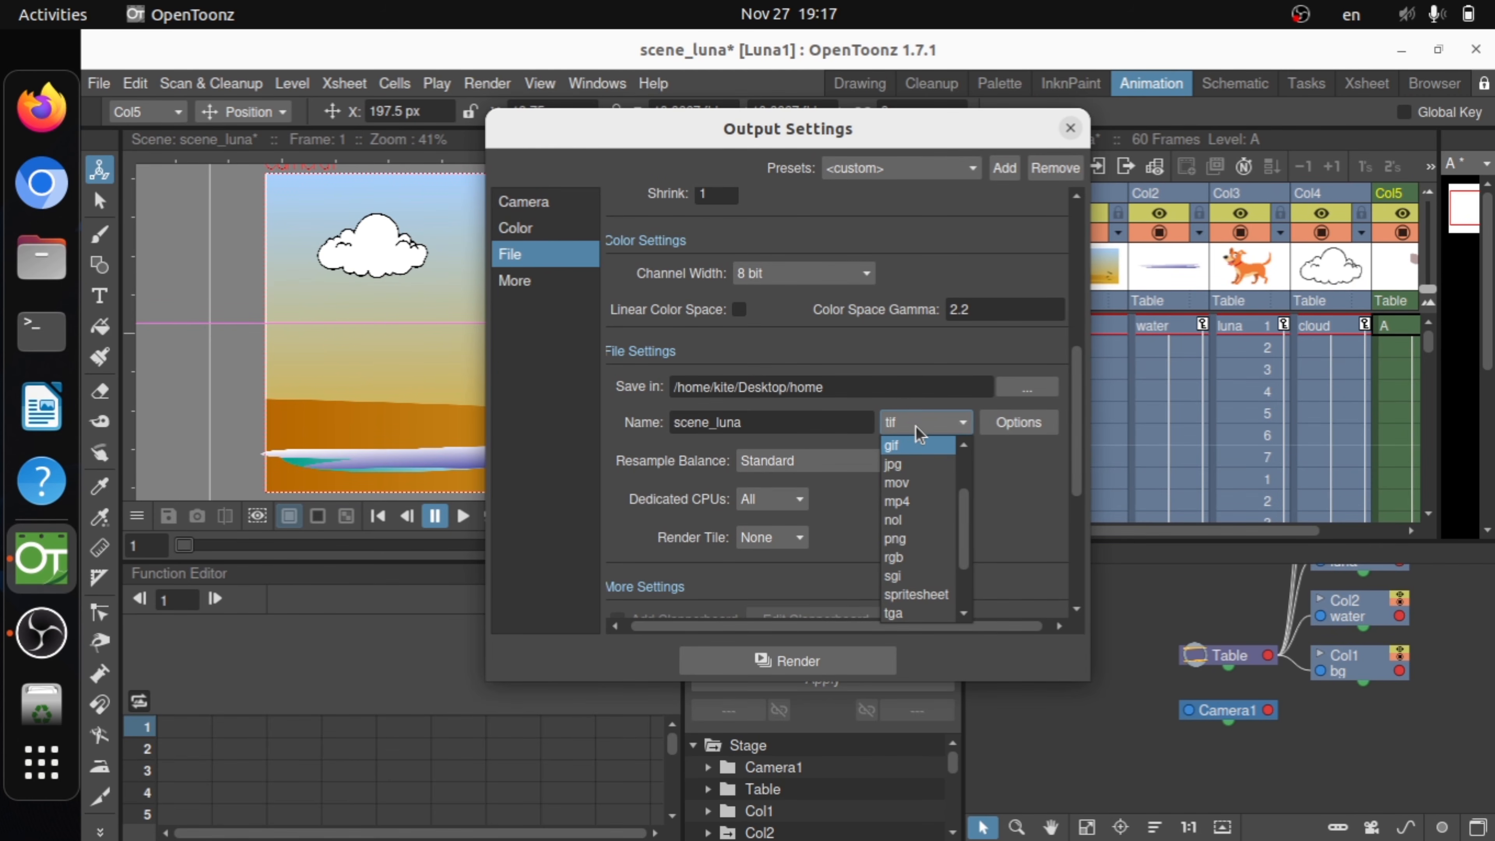
click(916, 505)
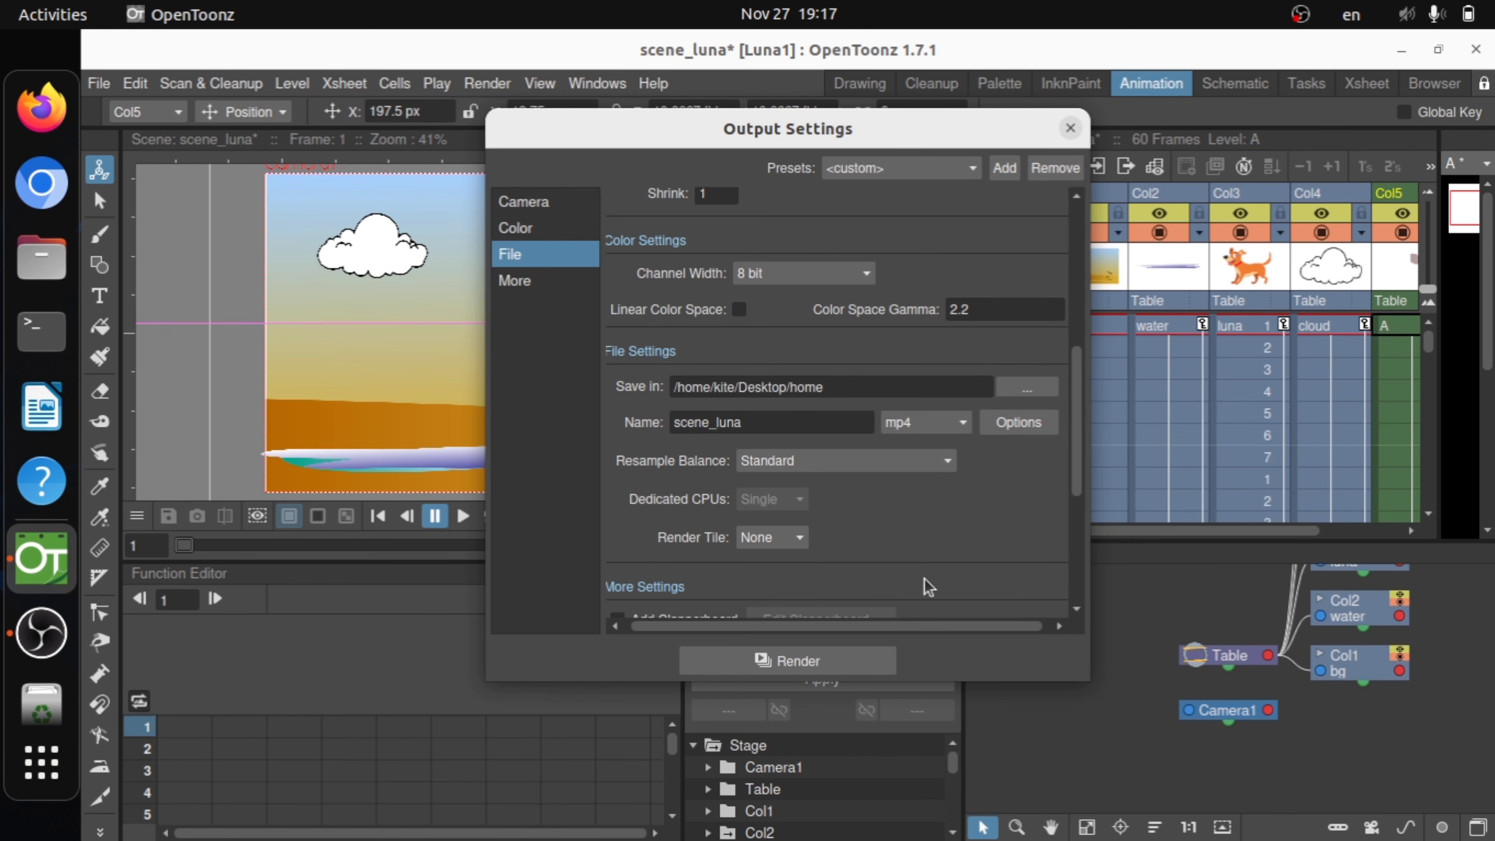
click(854, 655)
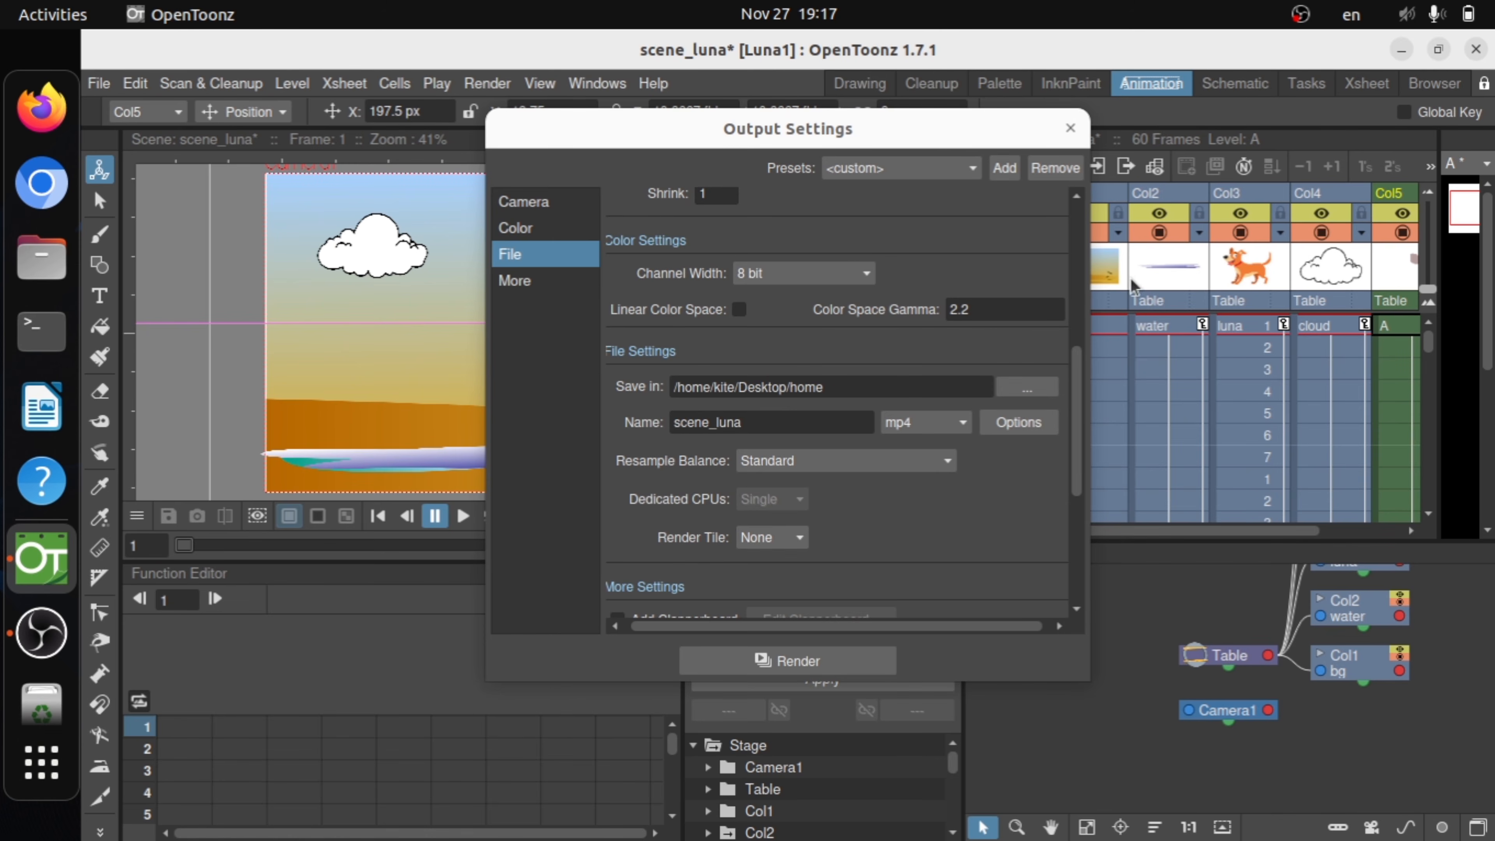
click(1067, 130)
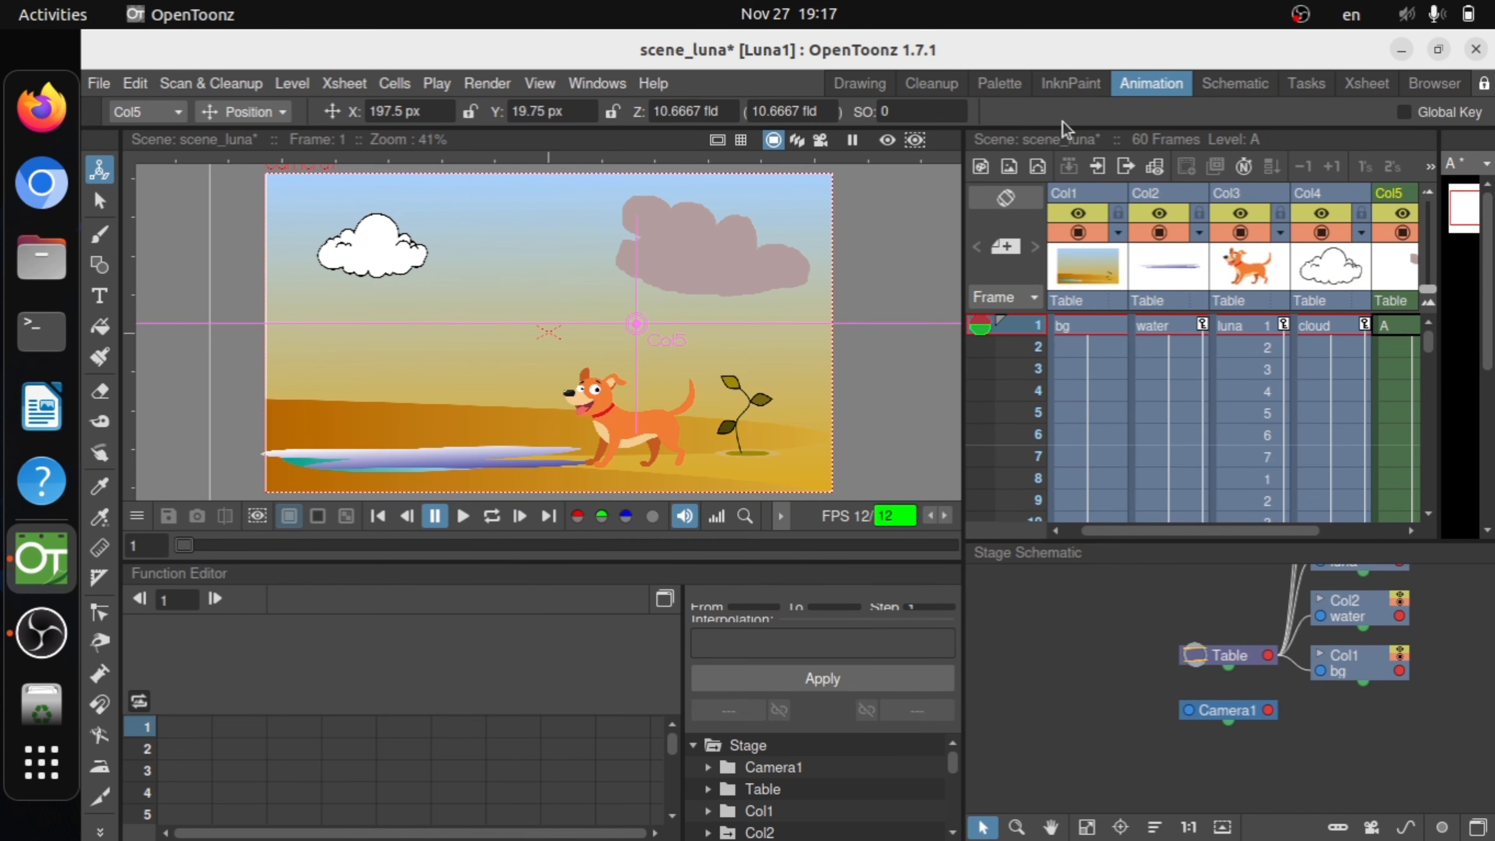
- Minimize OpenToonz and open the rendered scene_luna.mp4 from the desktop's home folder in Files
click(1406, 51)
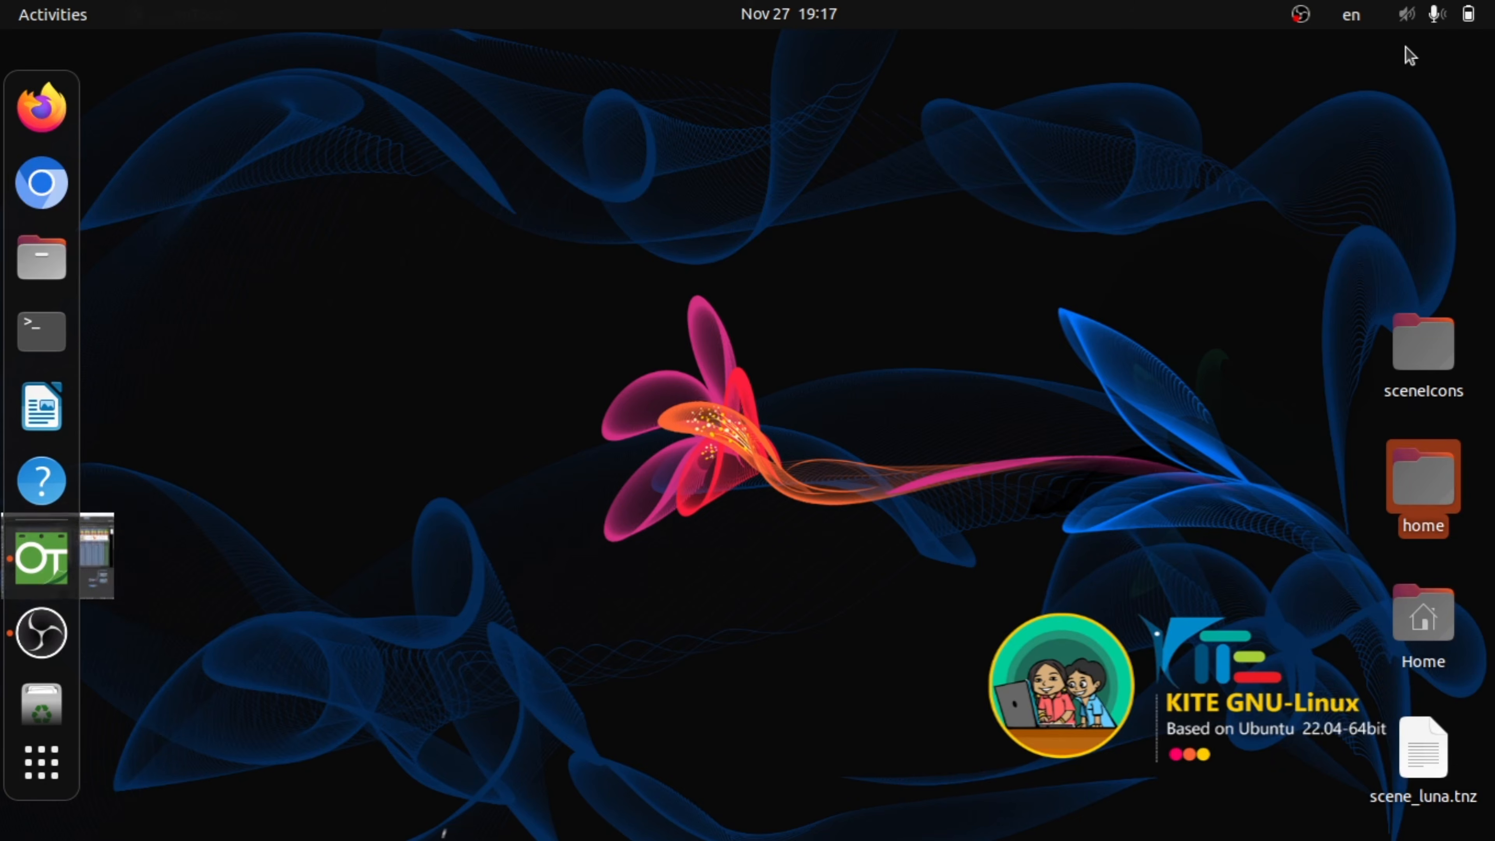
double_click(1437, 465)
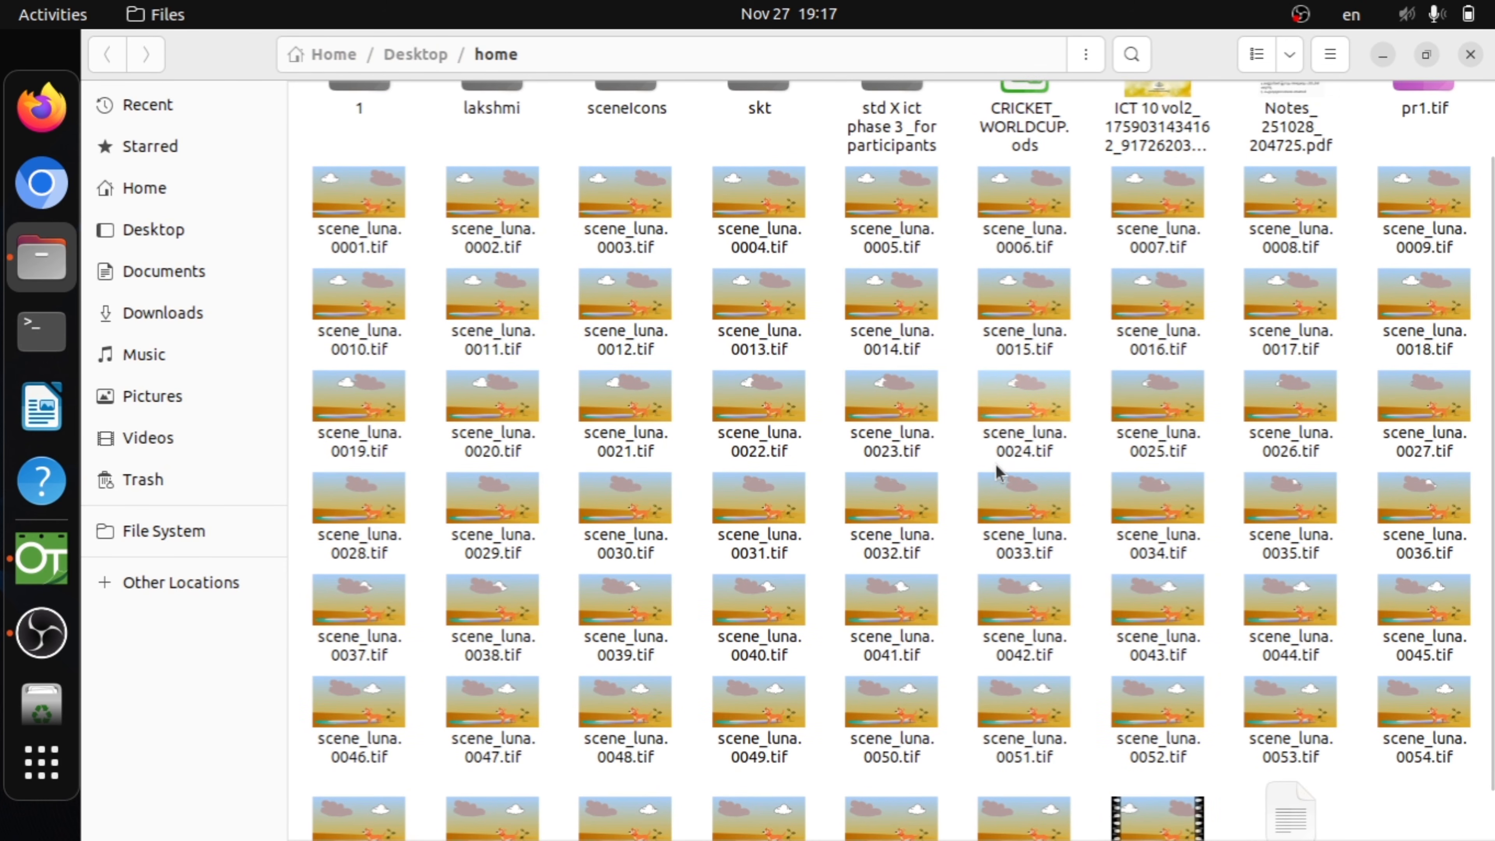
scroll(1000, 476, down, 3)
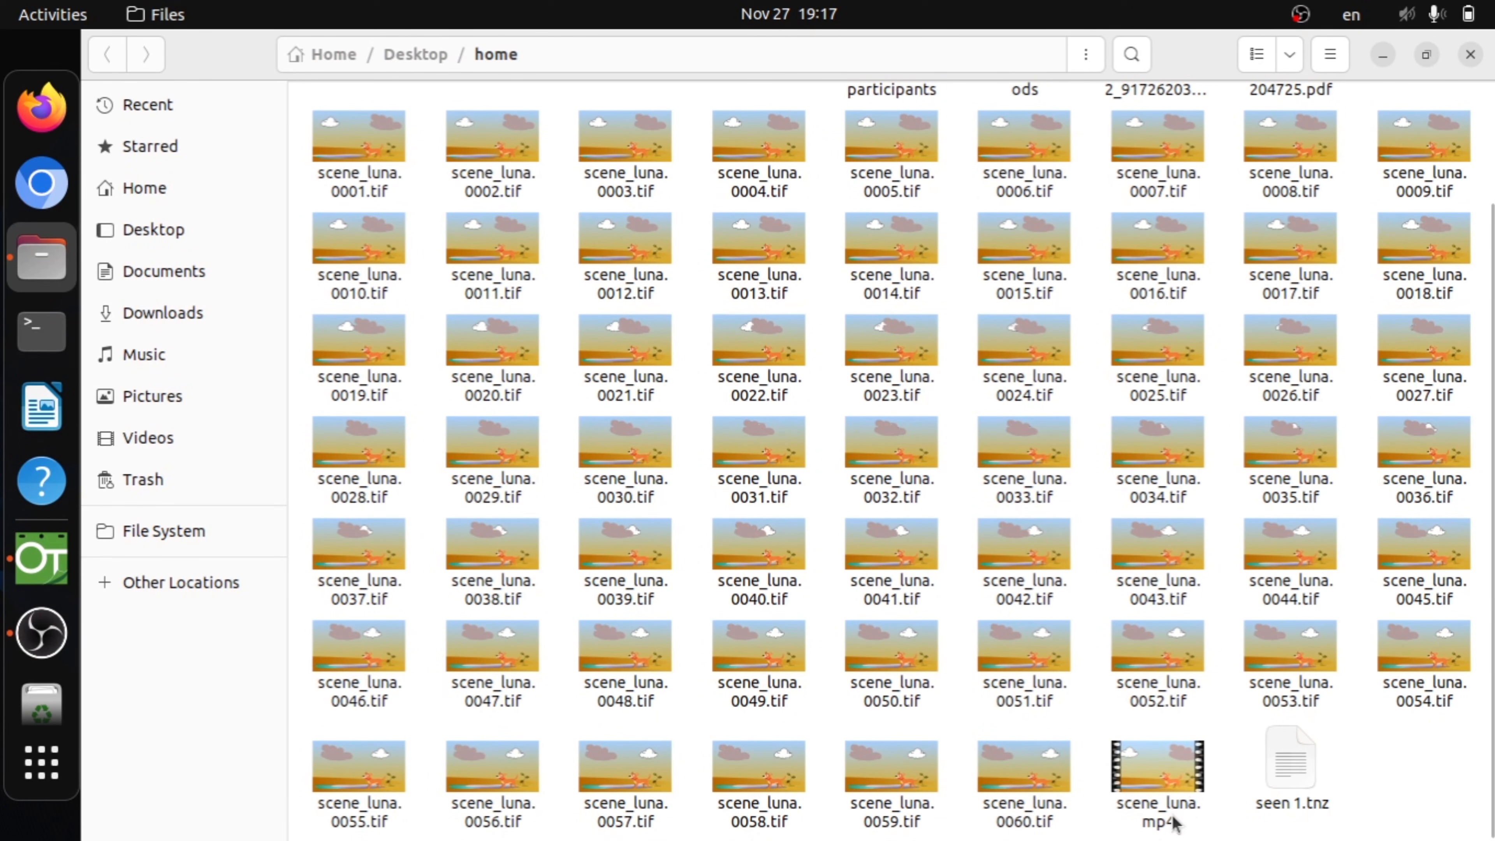
double_click(1156, 792)
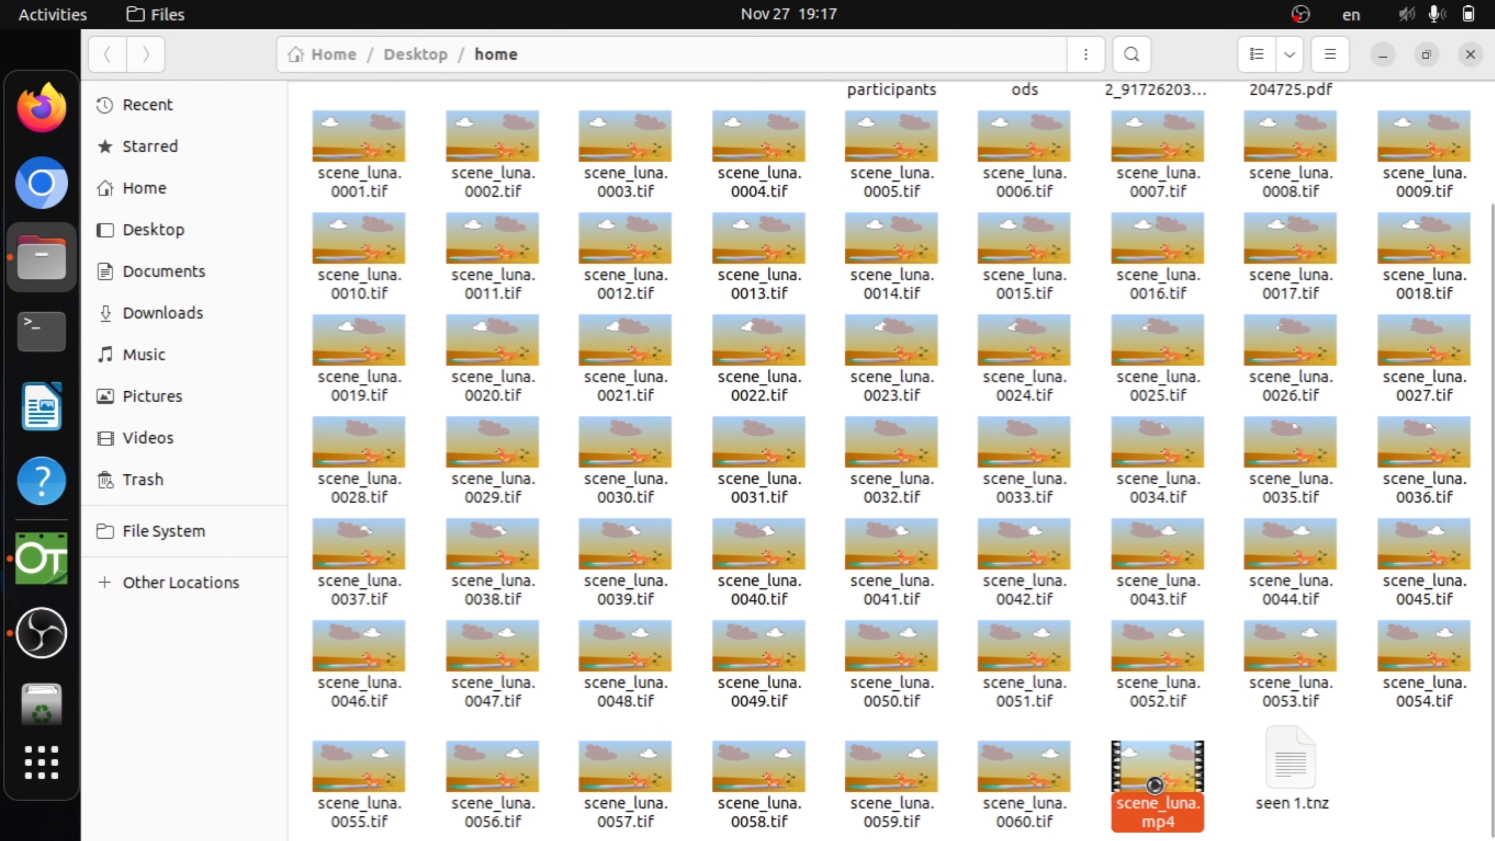